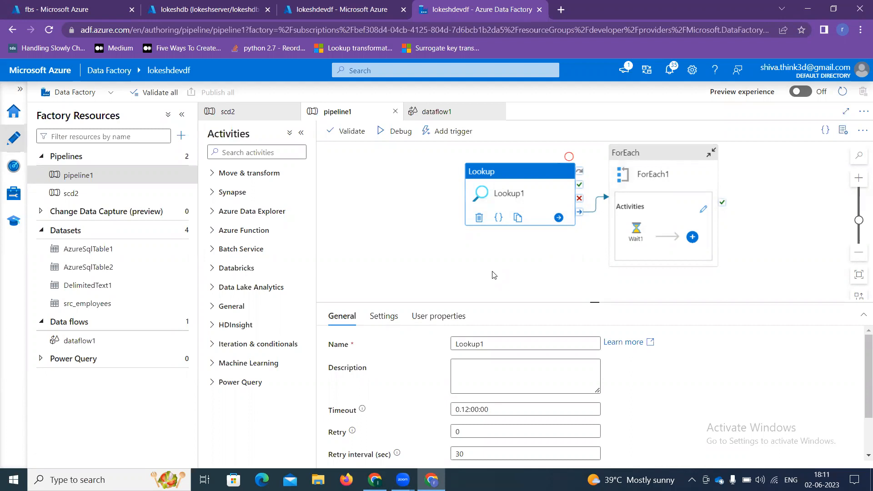
Step: Go from the Azure home page through Storage accounts to scd2demo's containers and open raw
{"action": "left_click", "coordinate": [64, 9]}
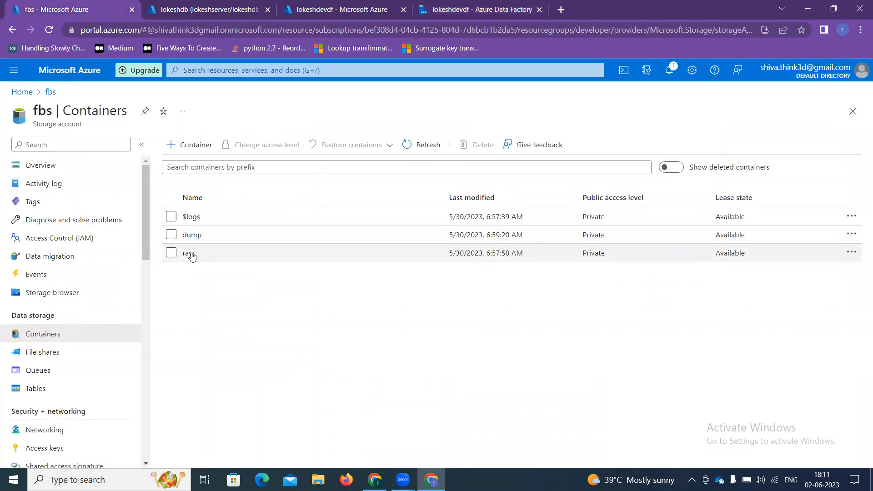
{"action": "left_click", "coordinate": [27, 92]}
{"action": "scroll", "coordinate": [184, 391], "scroll_direction": "down", "scroll_amount": 5}
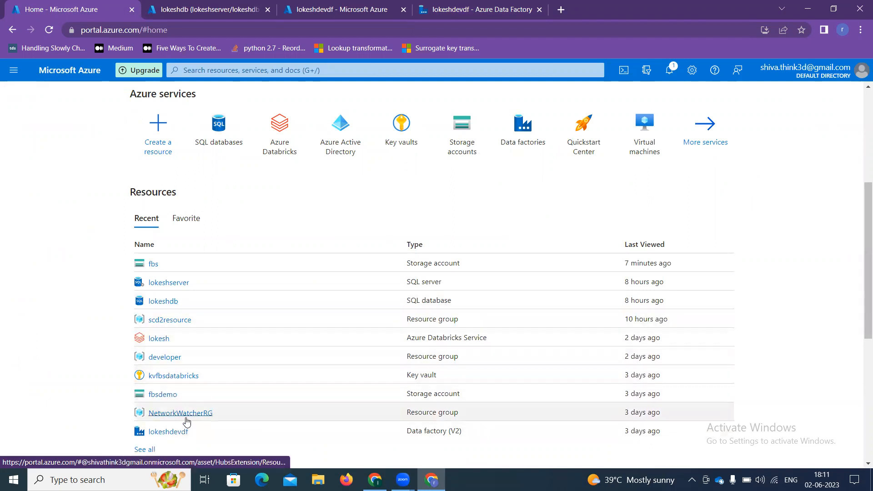
{"action": "scroll", "coordinate": [224, 334], "scroll_direction": "up", "scroll_amount": 2}
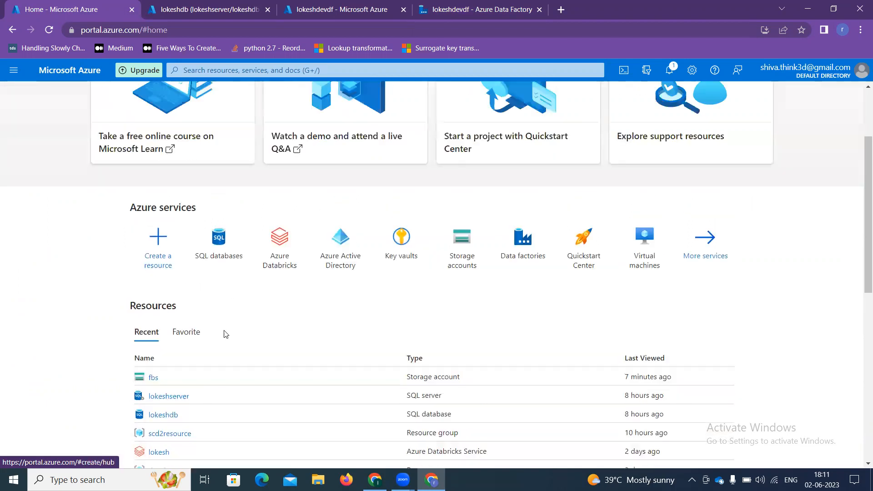
{"action": "left_click", "coordinate": [448, 266]}
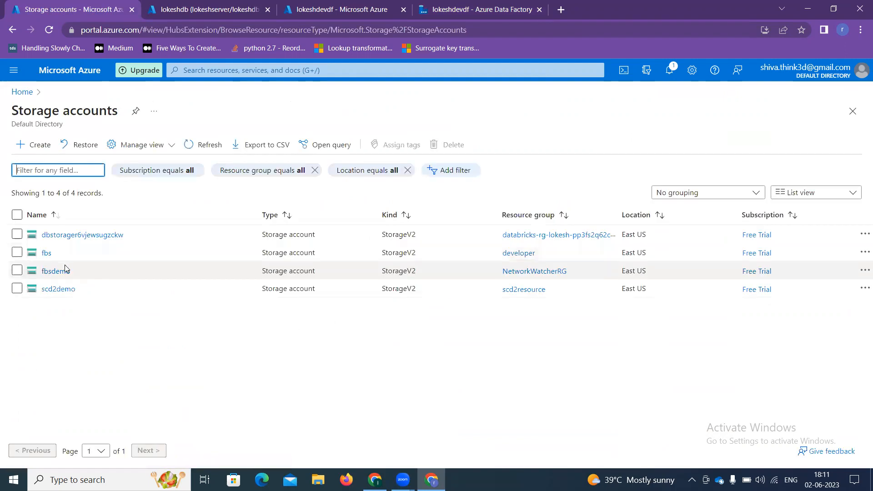
{"action": "left_click", "coordinate": [57, 290]}
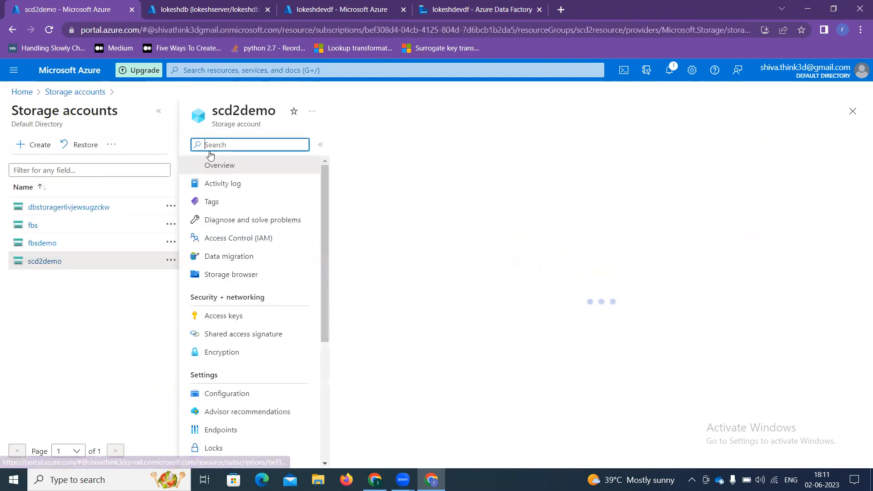
{"action": "left_click", "coordinate": [158, 111]}
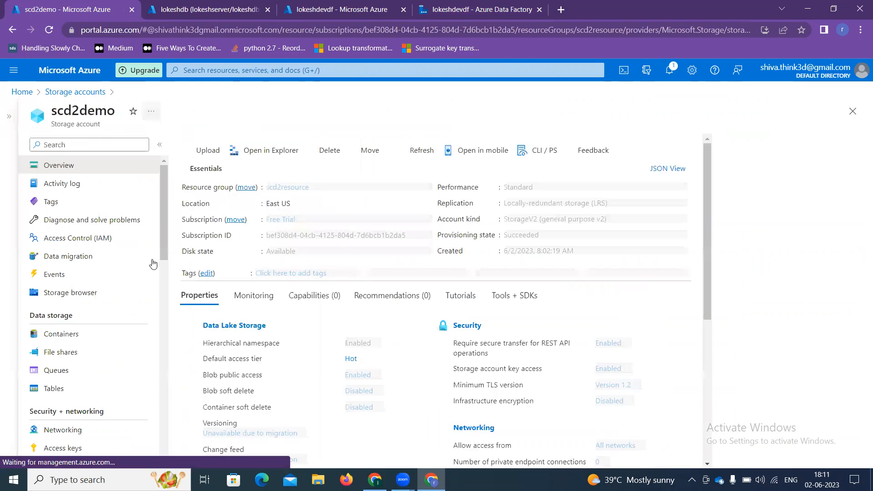
{"action": "left_click", "coordinate": [106, 335]}
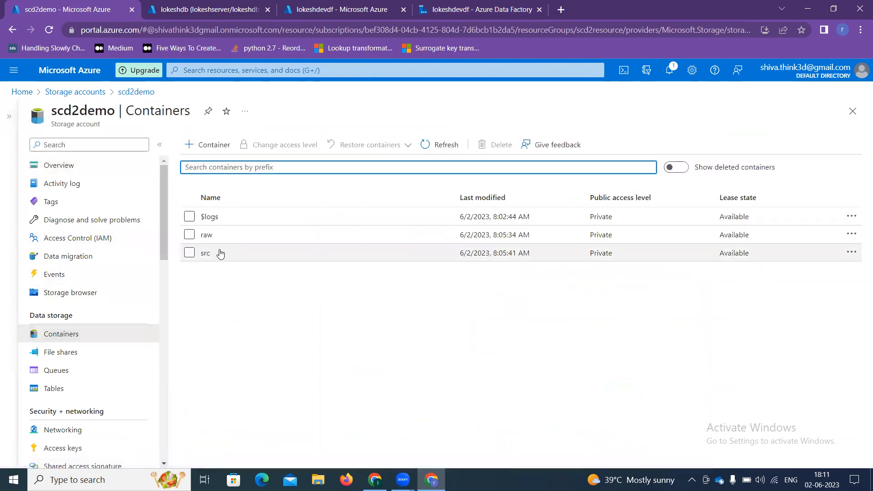
{"action": "left_click", "coordinate": [218, 236]}
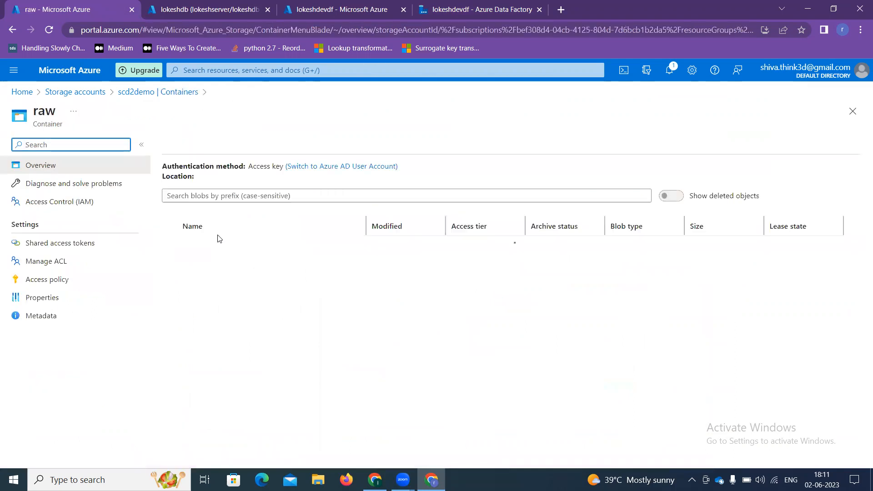
Step: Open a part-00000 CSV blob in raw and view its header and 14 employee rows in Edit
{"action": "scroll", "coordinate": [246, 362], "scroll_direction": "down", "scroll_amount": 1}
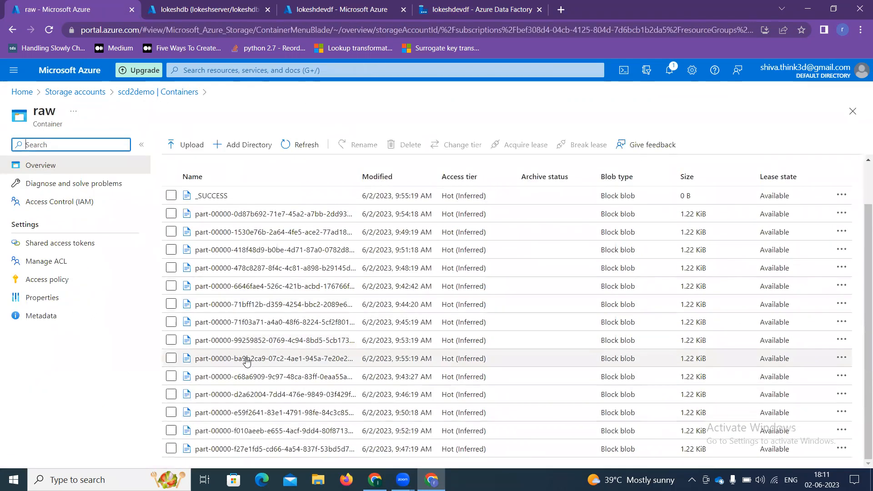
{"action": "scroll", "coordinate": [234, 369], "scroll_direction": "up", "scroll_amount": 1}
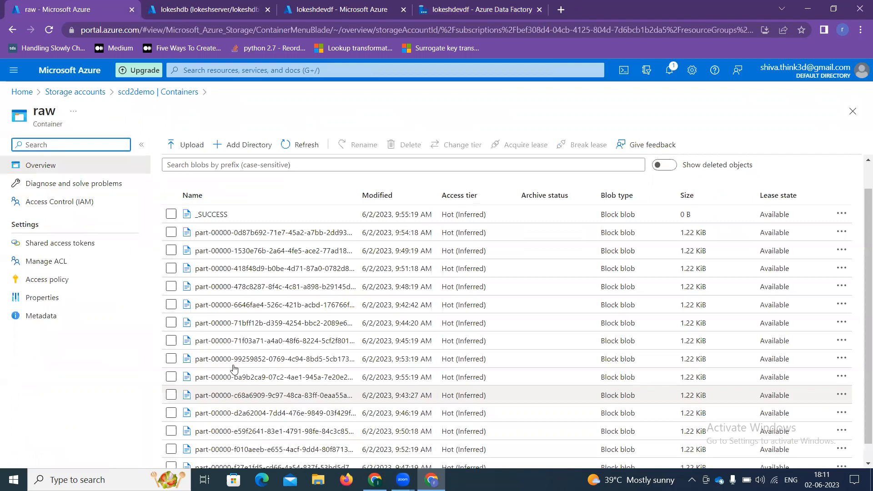
{"action": "scroll", "coordinate": [227, 338], "scroll_direction": "up", "scroll_amount": 1}
{"action": "left_click", "coordinate": [229, 323]}
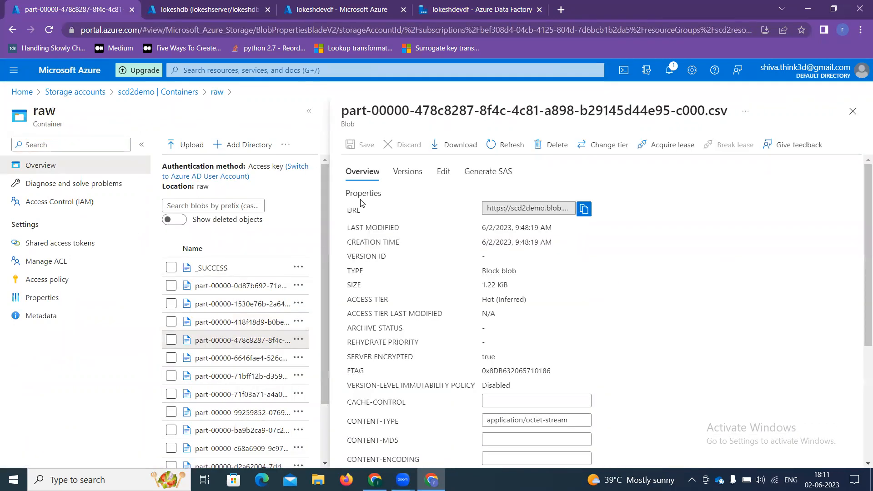
{"action": "left_click", "coordinate": [443, 172]}
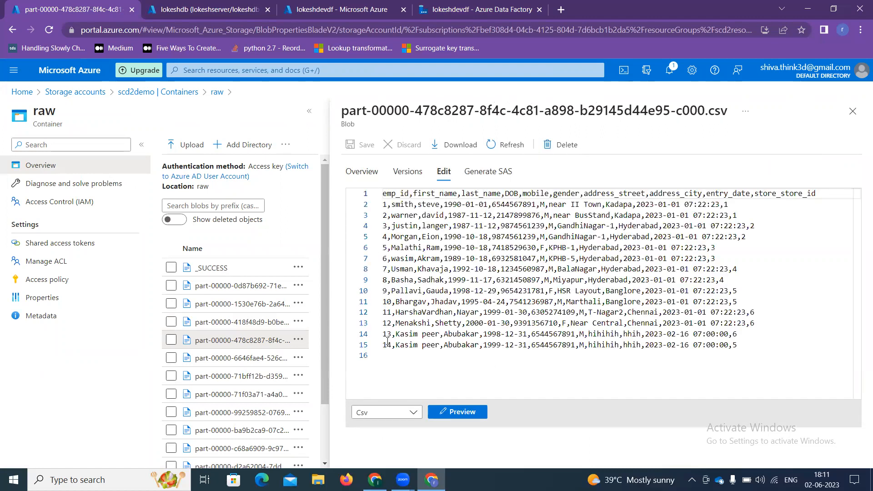
{"action": "left_click", "coordinate": [299, 412]}
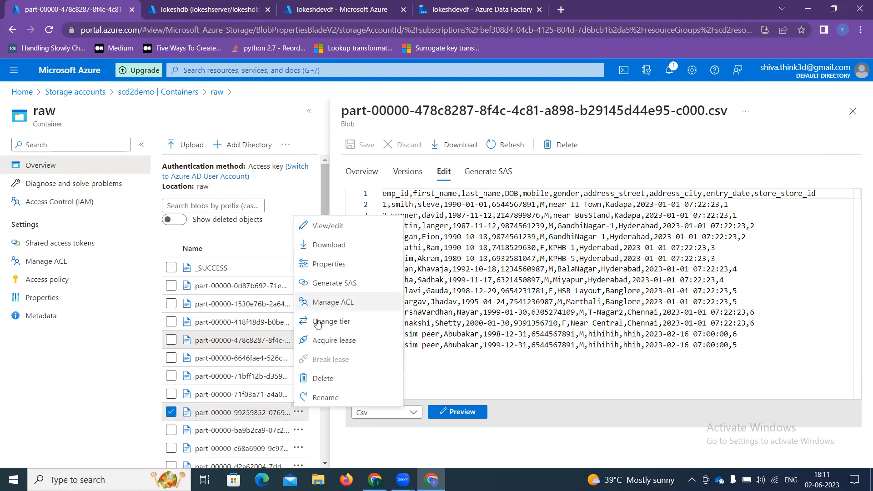
{"action": "left_click", "coordinate": [171, 411]}
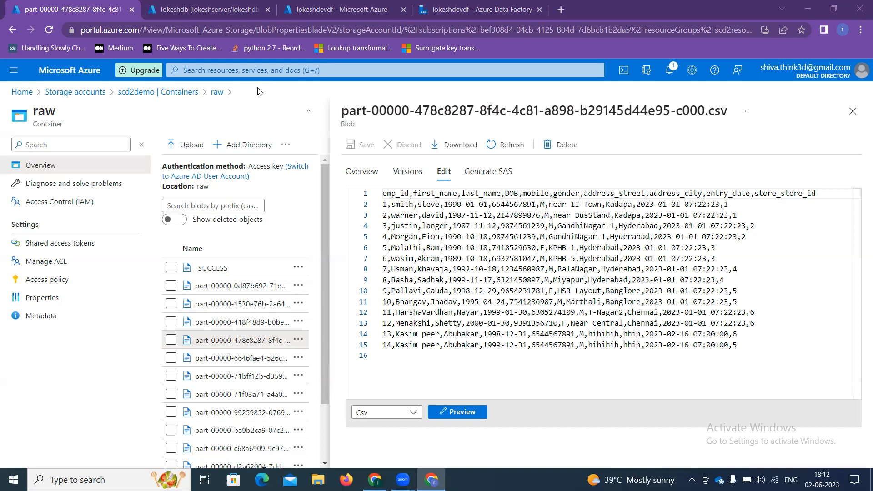
Step: Open dataflow1 in ADF Studio, zoom to fit, and select the src_employees source1 node
{"action": "left_click", "coordinate": [295, 6]}
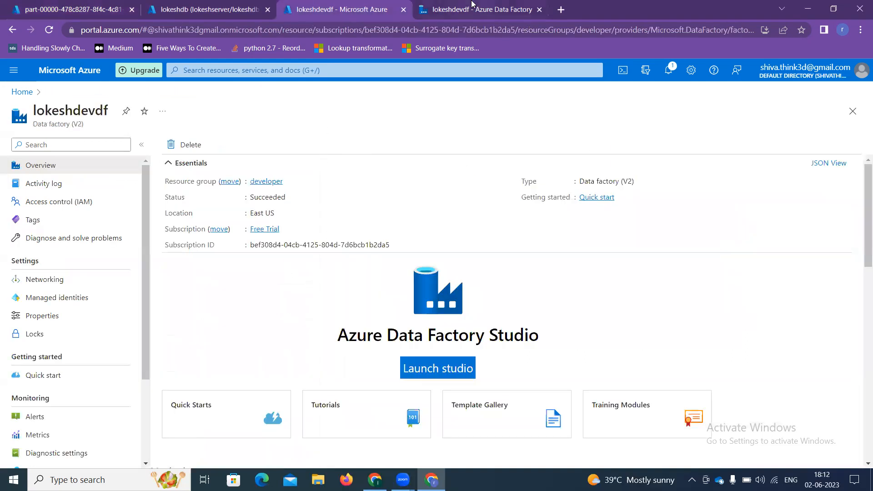
{"action": "left_click", "coordinate": [472, 5]}
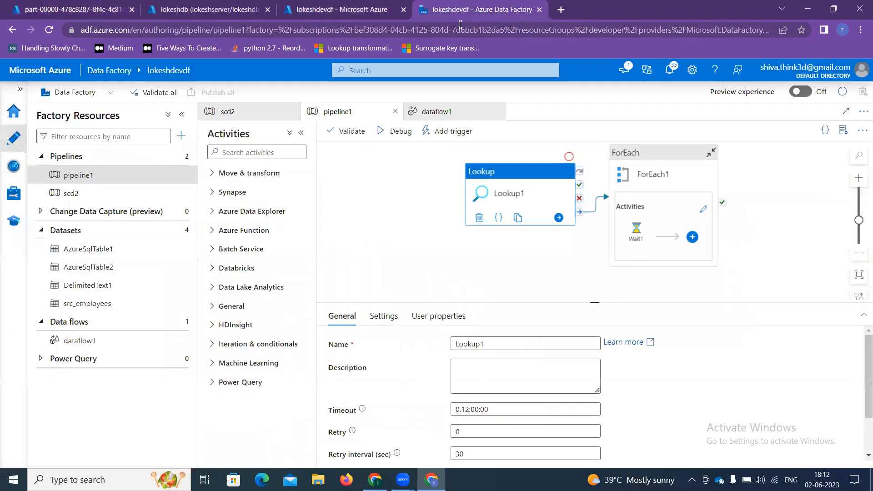
{"action": "left_click", "coordinate": [84, 347]}
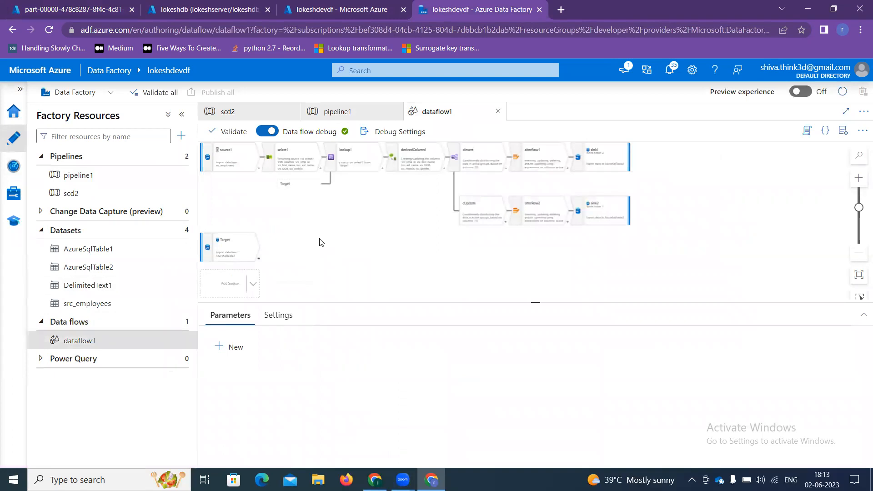
{"action": "left_click", "coordinate": [859, 275]}
{"action": "scroll", "coordinate": [322, 237], "scroll_direction": "up", "scroll_amount": 2}
{"action": "scroll", "coordinate": [322, 237], "scroll_direction": "down", "scroll_amount": 2}
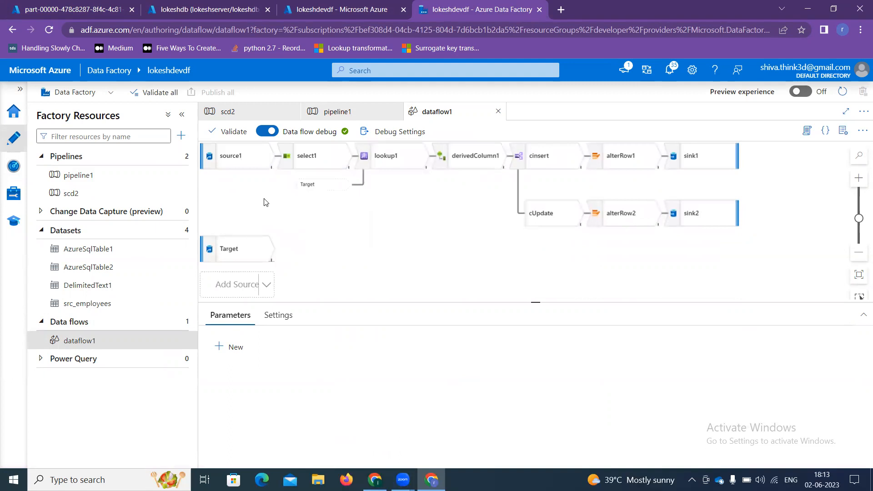
{"action": "left_click", "coordinate": [243, 165]}
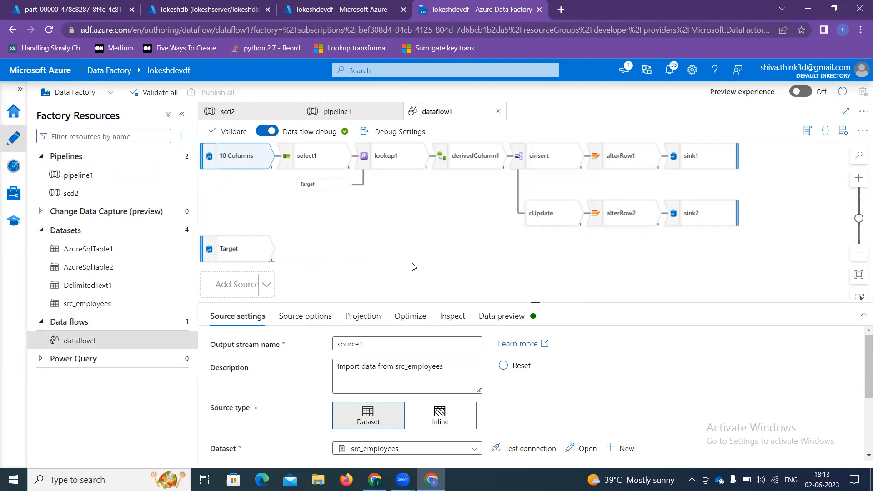
{"action": "left_click", "coordinate": [338, 6]}
Step: Compare the two emp_id 1 rows: last name steve, city kadapa, end date 9999-12-31
{"action": "left_click", "coordinate": [218, 4]}
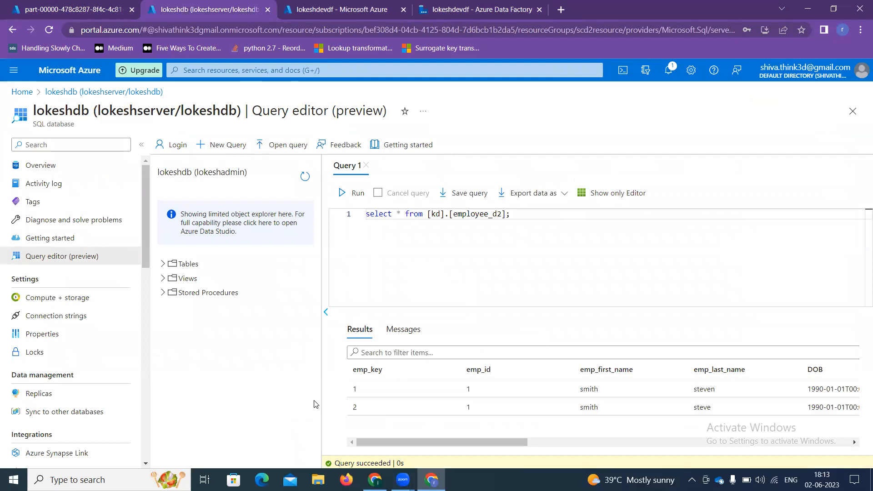
{"action": "left_click_drag", "start_coordinate": [425, 440], "coordinate": [491, 450]}
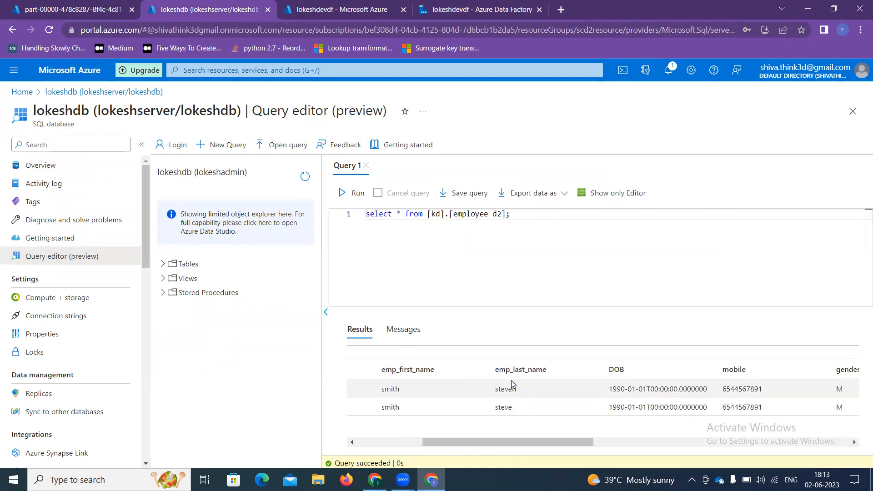
{"action": "left_click_drag", "start_coordinate": [523, 391], "coordinate": [495, 411]}
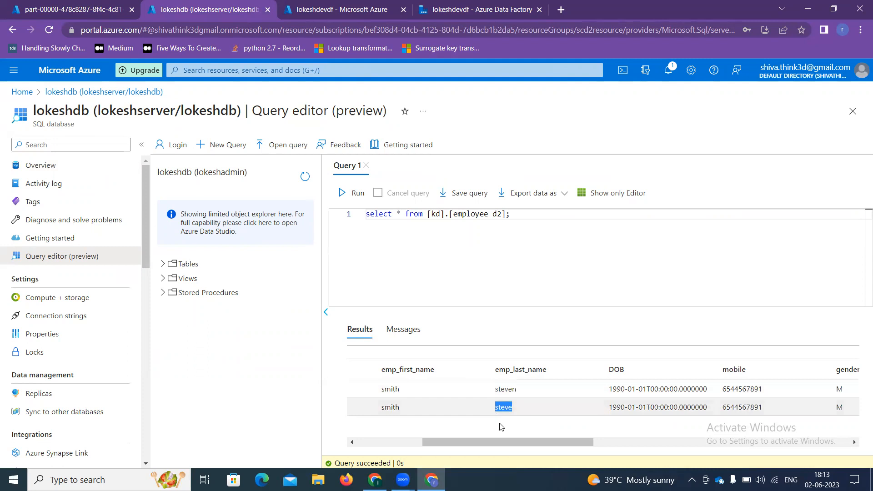
{"action": "left_click_drag", "start_coordinate": [526, 443], "coordinate": [707, 440]}
{"action": "left_click_drag", "start_coordinate": [564, 394], "coordinate": [514, 411]}
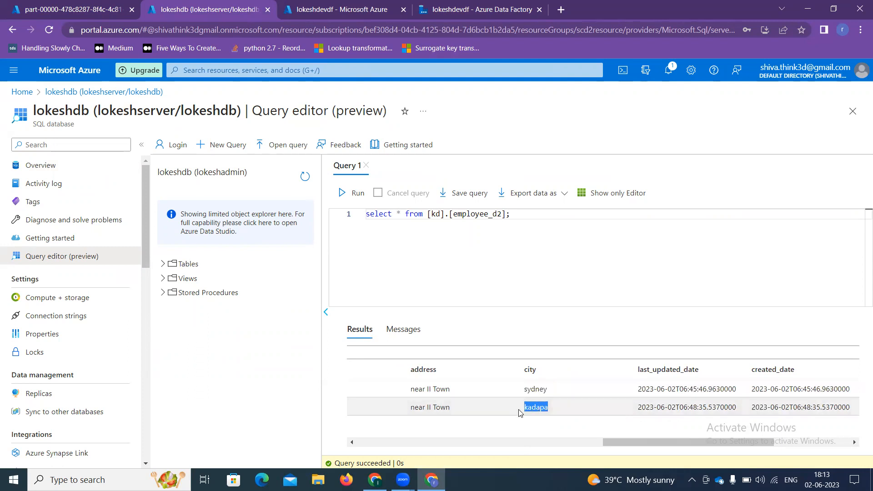
{"action": "left_click_drag", "start_coordinate": [625, 440], "coordinate": [384, 454]}
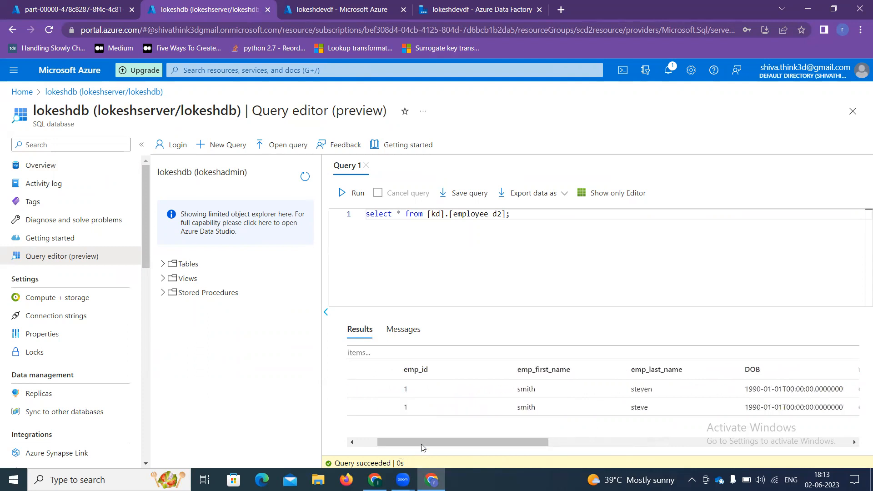
{"action": "double_click", "coordinate": [642, 408]}
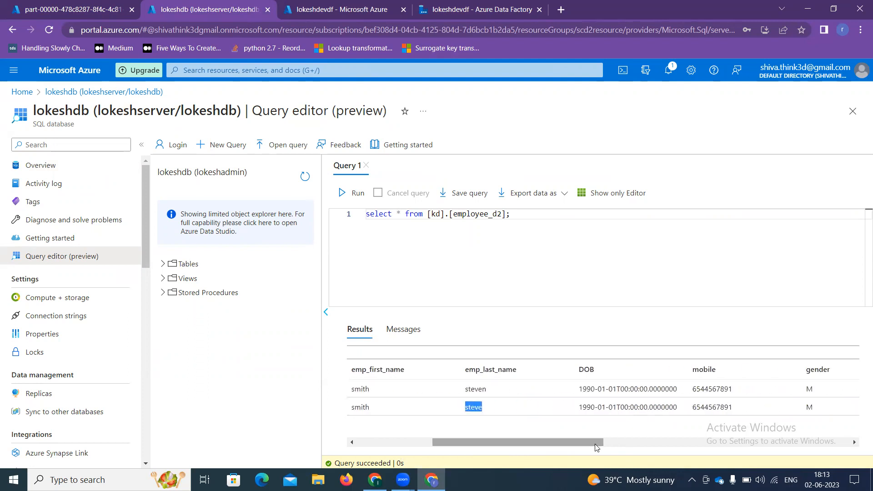
{"action": "left_click_drag", "start_coordinate": [596, 447], "coordinate": [835, 417]}
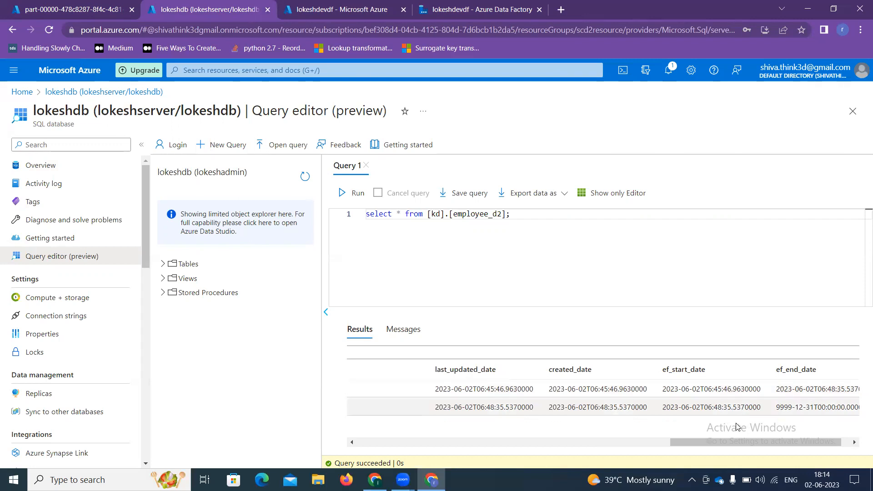
{"action": "mouse_move", "coordinate": [738, 444]}
{"action": "left_mouse_down"}
{"action": "mouse_move", "coordinate": [676, 445]}
{"action": "mouse_move", "coordinate": [744, 443]}
{"action": "left_mouse_up"}
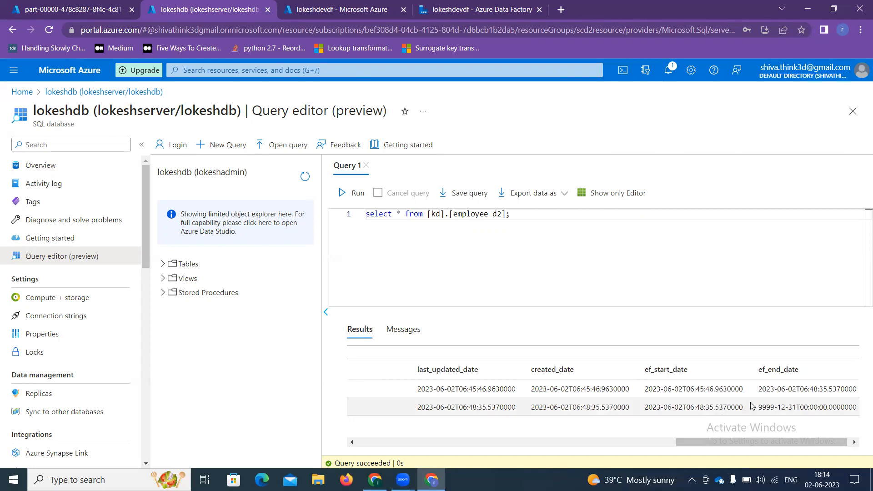
{"action": "left_click_drag", "start_coordinate": [758, 407], "coordinate": [856, 414]}
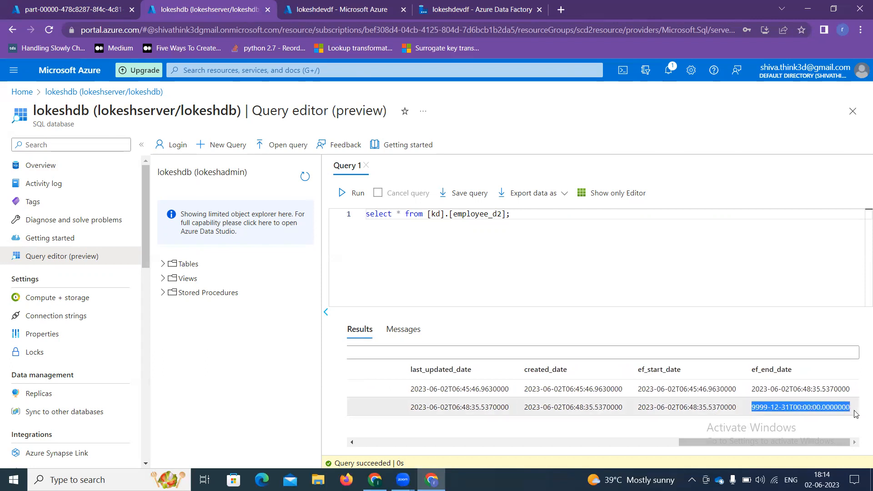
{"action": "left_click_drag", "start_coordinate": [784, 443], "coordinate": [443, 450]}
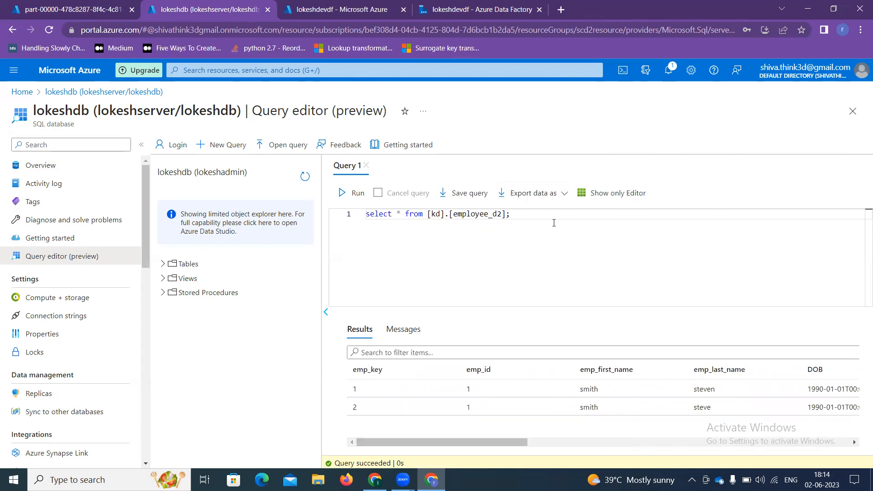
Step: Add and run truncate table [kd].[employee_d2]; below the select query
{"action": "key", "text": "Return"}
{"action": "key", "text": "Return"}
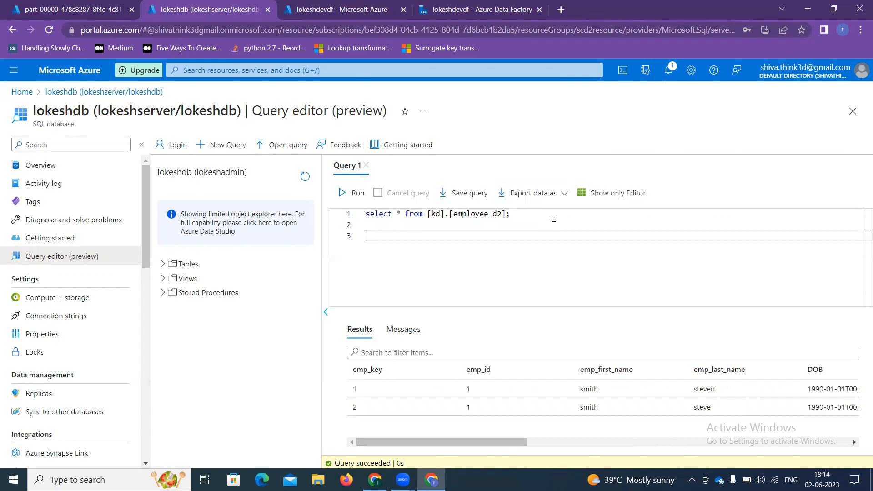
{"action": "type", "text": "truncate table k"}
{"action": "key", "text": "Return"}
{"action": "type", "text": ";"}
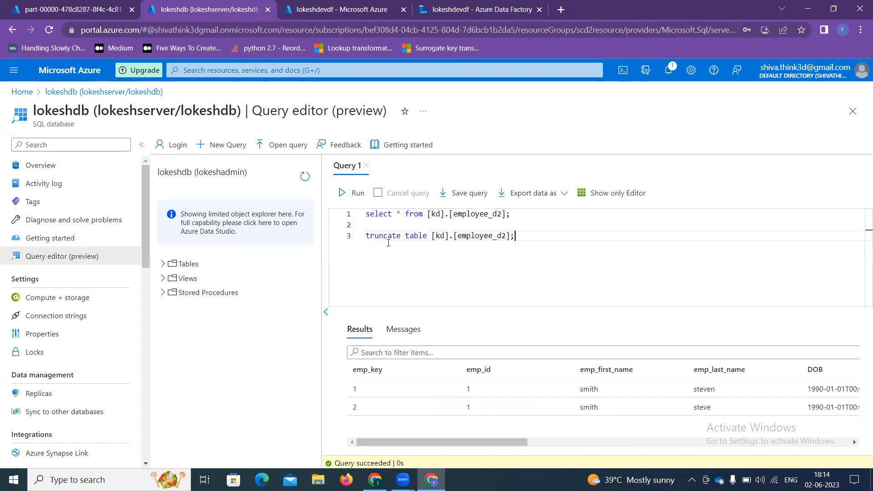
{"action": "left_click_drag", "start_coordinate": [518, 237], "coordinate": [365, 237]}
{"action": "left_click", "coordinate": [352, 193]}
{"action": "left_click", "coordinate": [359, 329]}
Step: Rerun the select on employee_d2 and confirm the results are empty
{"action": "left_click_drag", "start_coordinate": [528, 217], "coordinate": [328, 221]}
{"action": "left_click", "coordinate": [347, 193]}
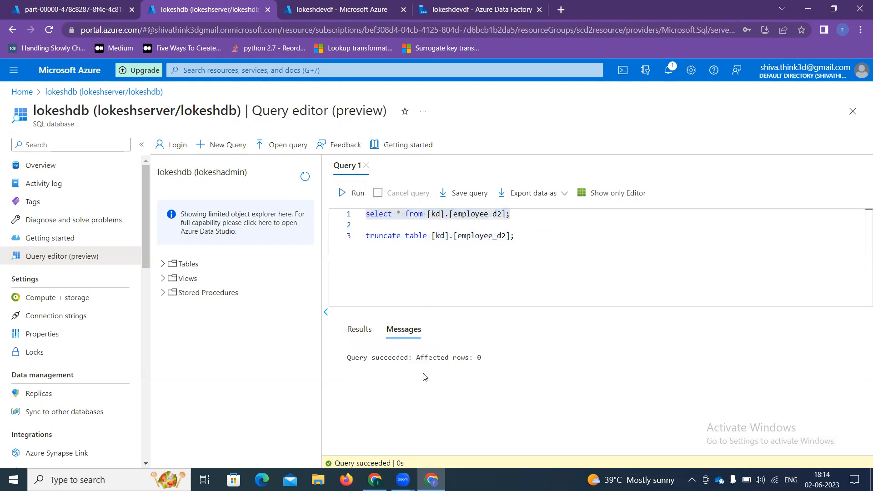
{"action": "left_click", "coordinate": [359, 329]}
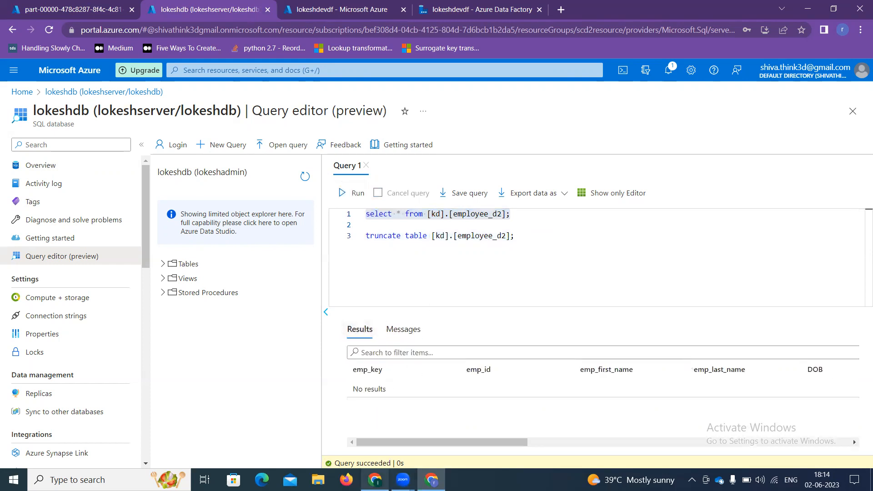
{"action": "left_click", "coordinate": [375, 480]}
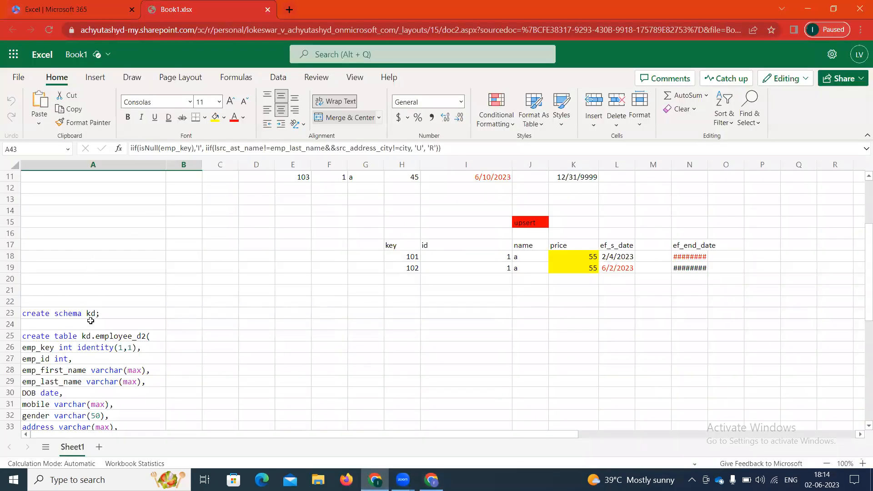
Step: Label the emp_key line of the create-table script with surogate_key
{"action": "scroll", "coordinate": [87, 319], "scroll_direction": "down", "scroll_amount": 2}
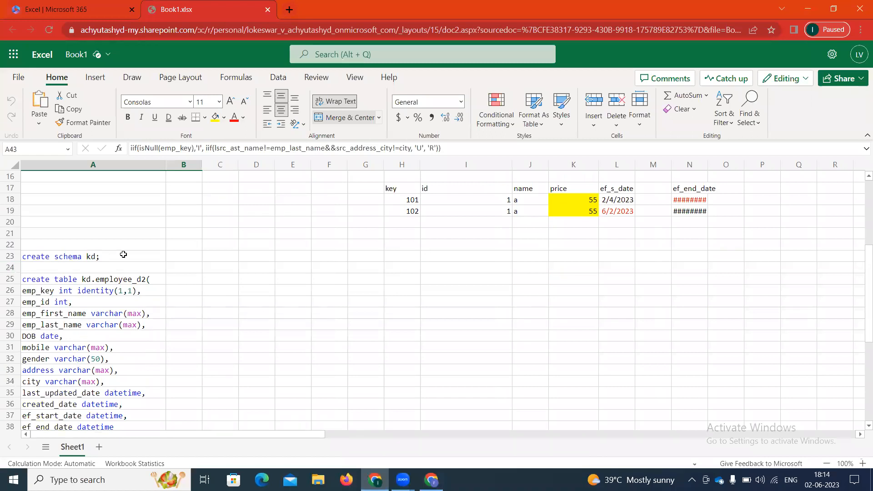
{"action": "left_click", "coordinate": [51, 258]}
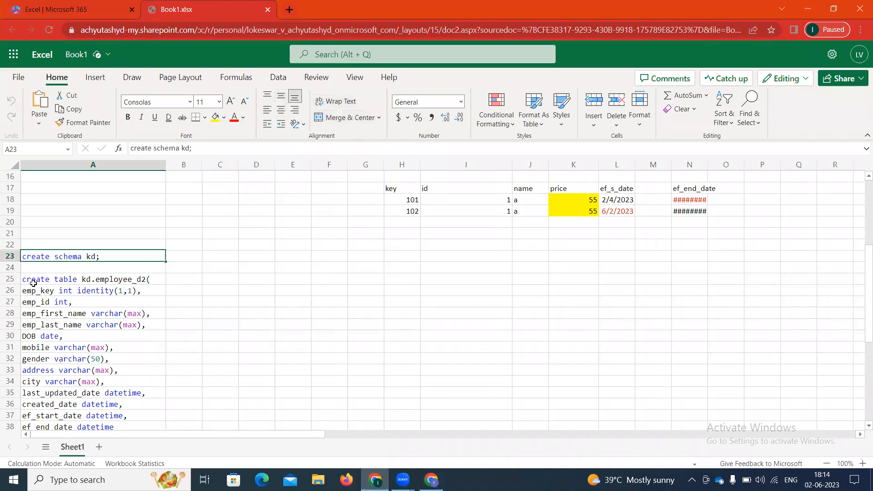
{"action": "left_click_drag", "start_coordinate": [23, 278], "coordinate": [112, 411]}
{"action": "scroll", "coordinate": [105, 345], "scroll_direction": "down", "scroll_amount": 3}
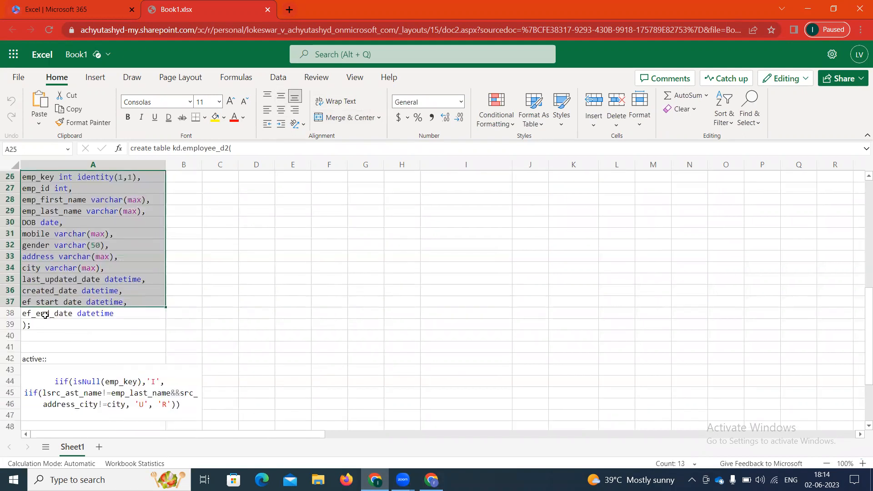
{"action": "scroll", "coordinate": [46, 320], "scroll_direction": "up", "scroll_amount": 2}
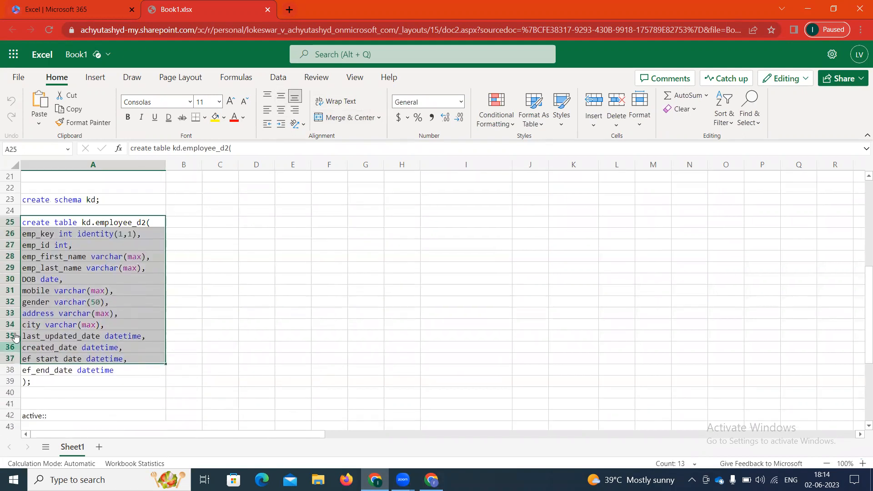
{"action": "left_click", "coordinate": [136, 301]}
{"action": "left_click", "coordinate": [26, 234]}
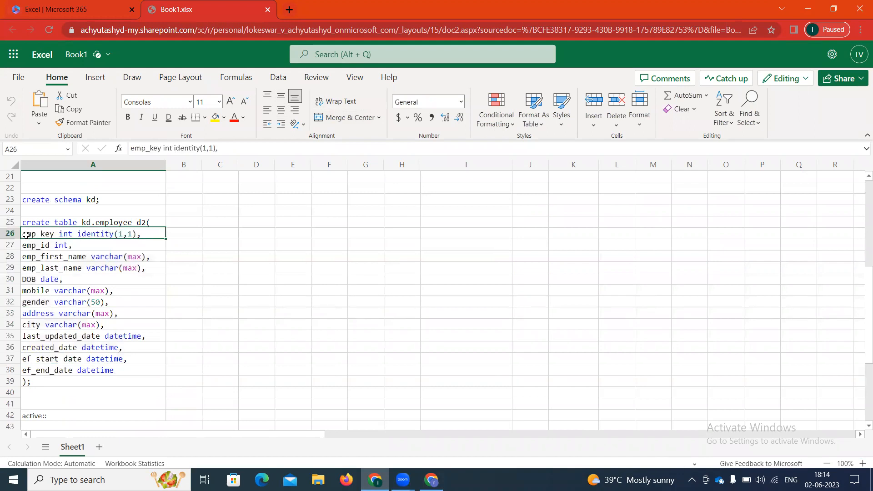
{"action": "key", "text": "shift+Down"}
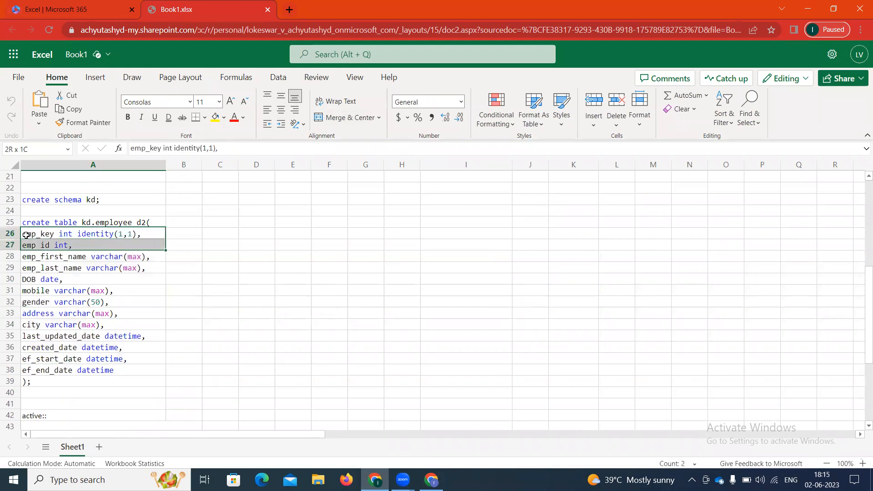
{"action": "left_click", "coordinate": [77, 234]}
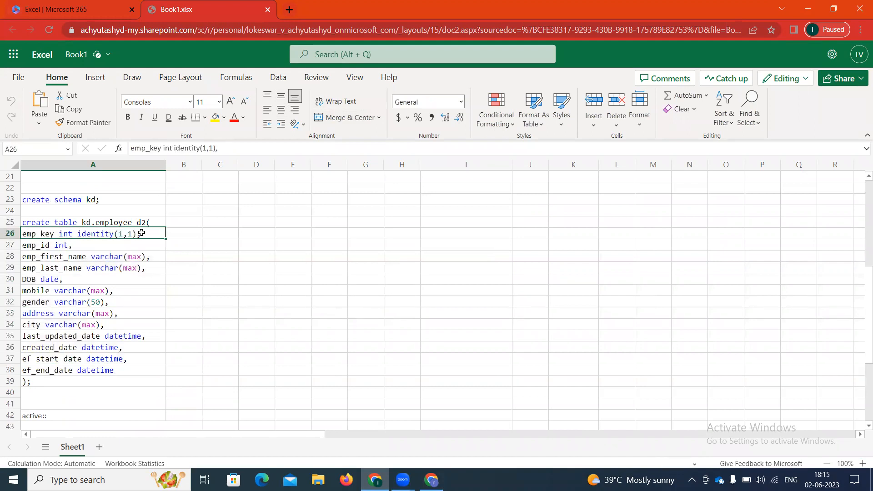
{"action": "left_click", "coordinate": [194, 236]}
{"action": "type", "text": "surogate_key"}
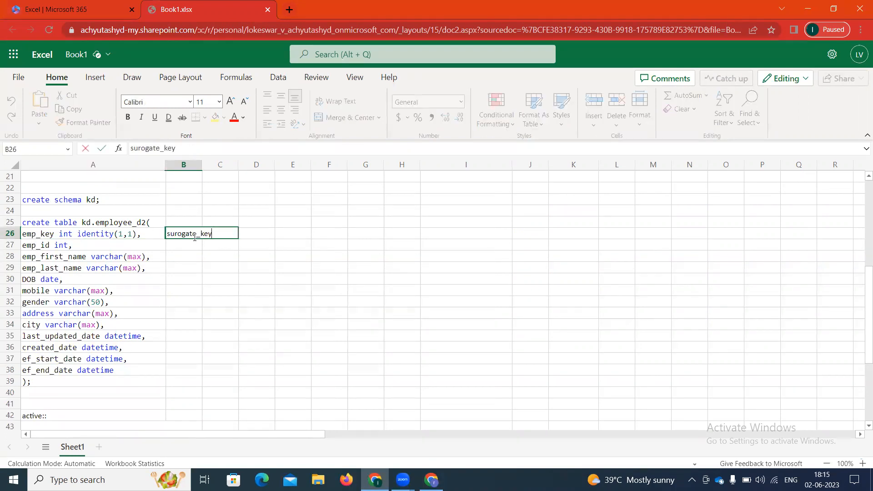
{"action": "left_click", "coordinate": [59, 245]}
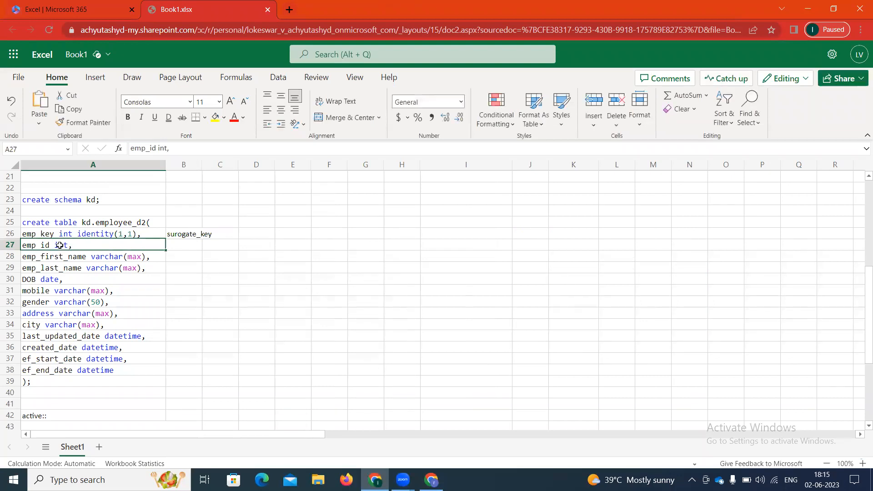
Step: Review the column definitions down to the created_date and last_updated_date audit lines
{"action": "key", "text": "shift+Down"}
{"action": "key", "text": "shift+Down"}
{"action": "key", "text": "shift+Down"}
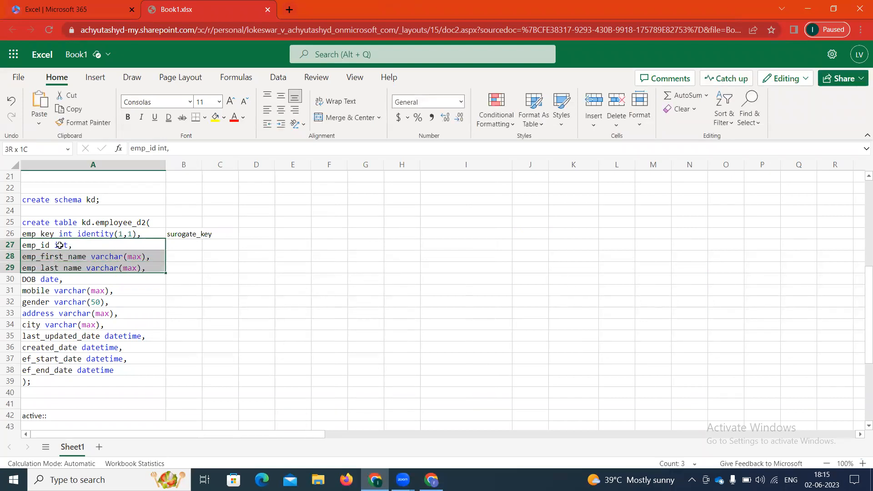
{"action": "key", "text": "shift+Down"}
{"action": "key", "text": "shift+Down"}
{"action": "key", "text": "shift+Down"}
{"action": "key", "text": "shift+Down"}
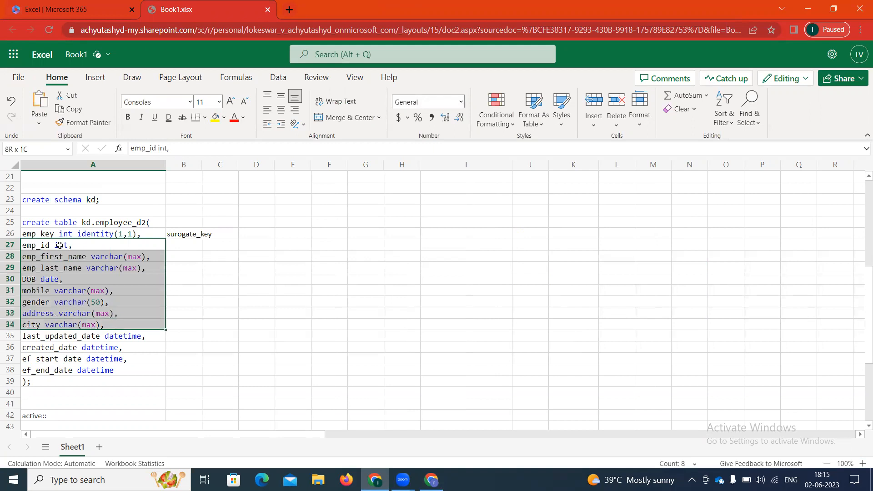
{"action": "left_click", "coordinate": [196, 249]}
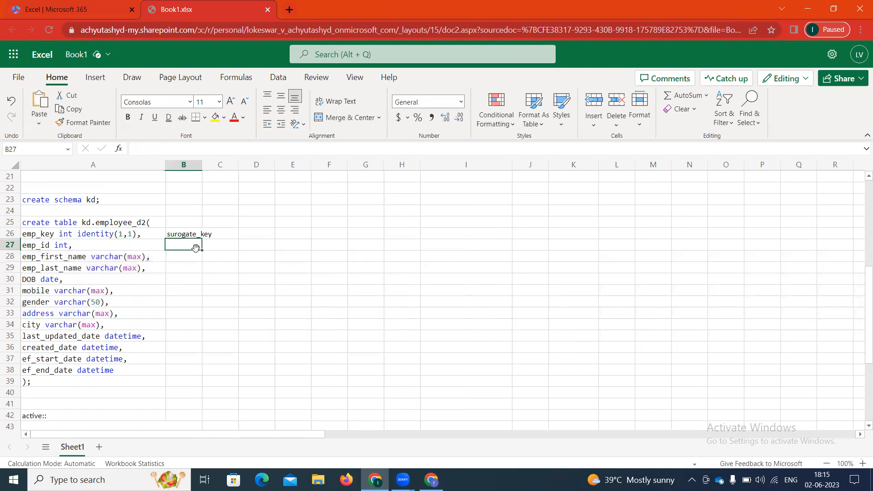
{"action": "left_click", "coordinate": [209, 252]}
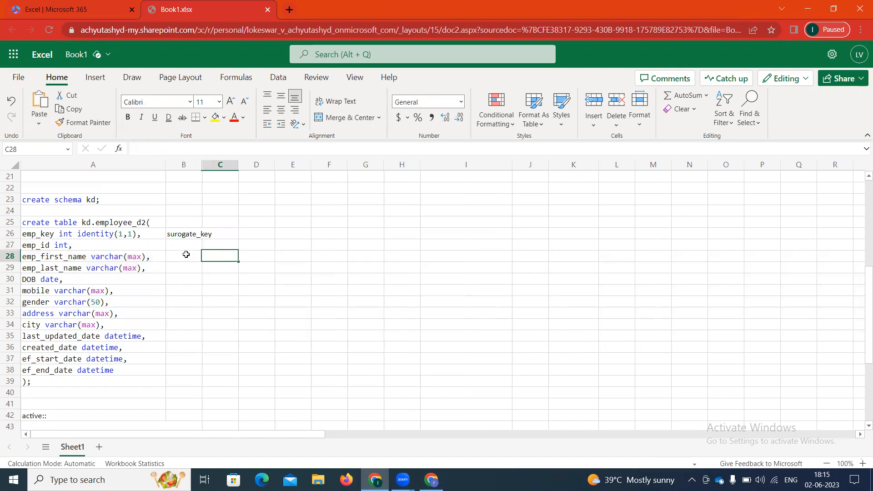
{"action": "key", "text": "Left"}
{"action": "key", "text": "Left"}
{"action": "key", "text": "Up"}
{"action": "key", "text": "Down"}
{"action": "key", "text": "Down"}
{"action": "key", "text": "Down"}
{"action": "key", "text": "Down"}
{"action": "key", "text": "Down"}
{"action": "key", "text": "Down"}
{"action": "key", "text": "Down"}
{"action": "key", "text": "Down"}
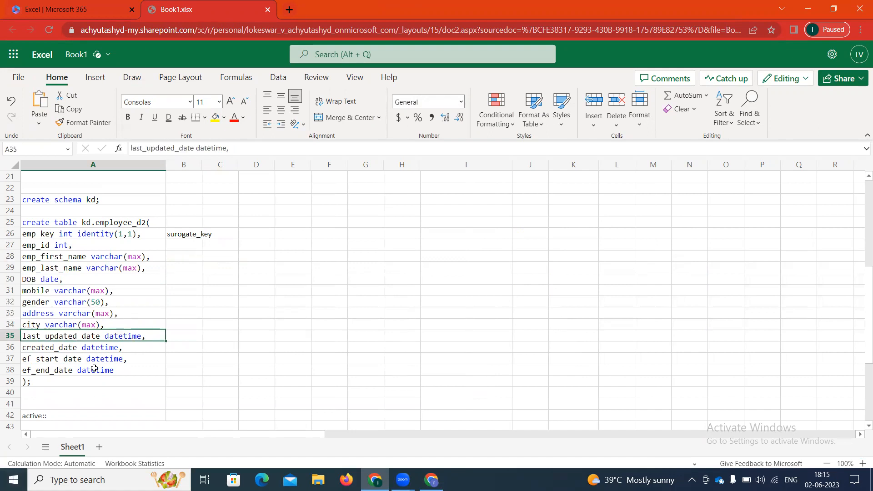
{"action": "left_click", "coordinate": [36, 348]}
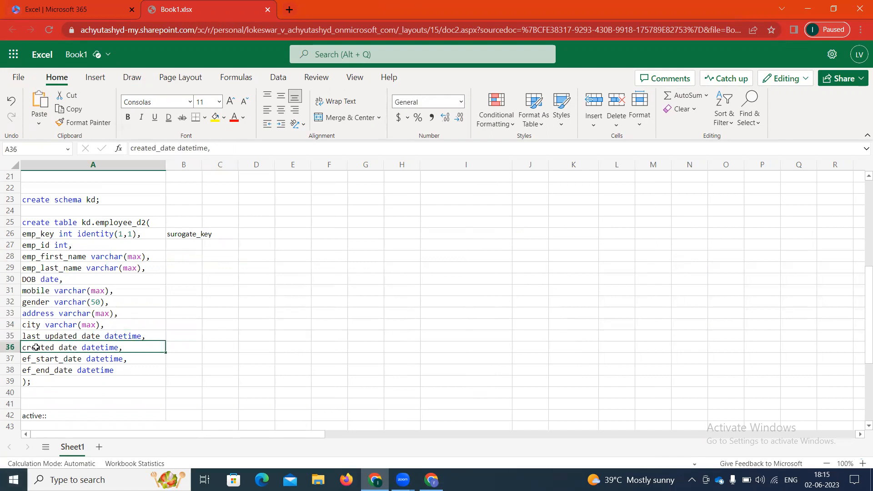
{"action": "key", "text": "Up"}
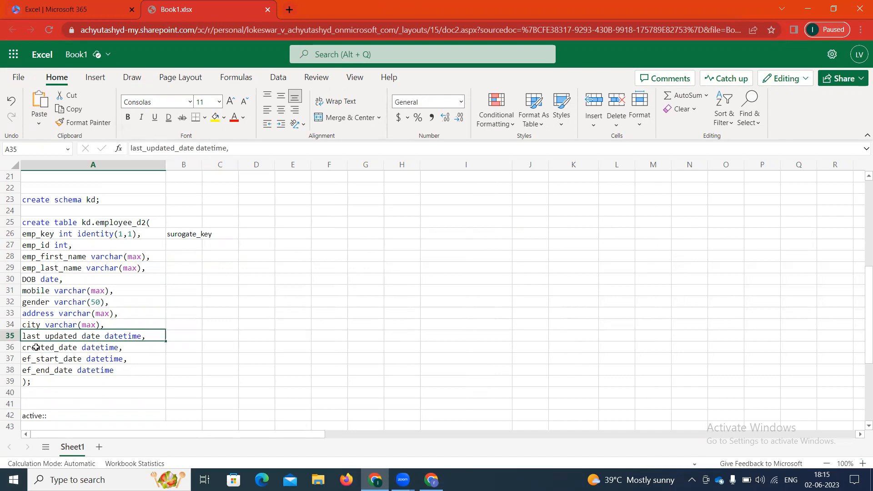
{"action": "left_click", "coordinate": [36, 347], "text": "shift"}
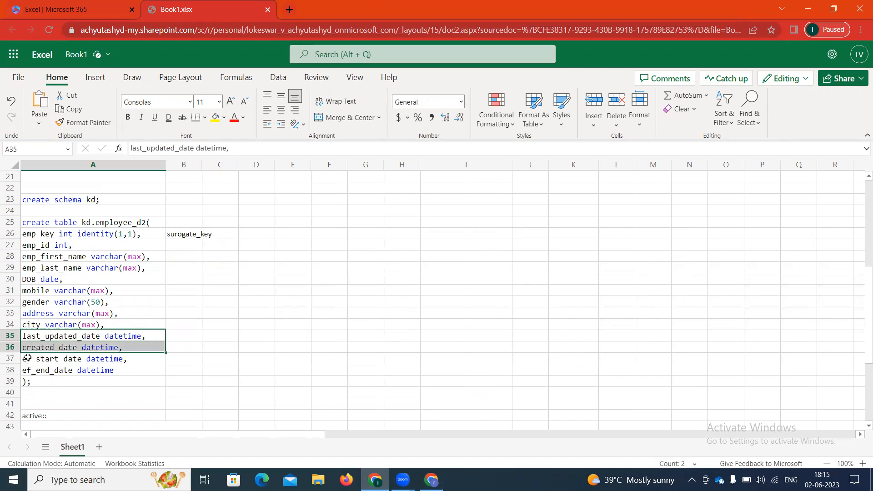
Step: Mark the ef_start_date and ef_end_date lines with SCD2 notes
{"action": "left_click", "coordinate": [25, 359]}
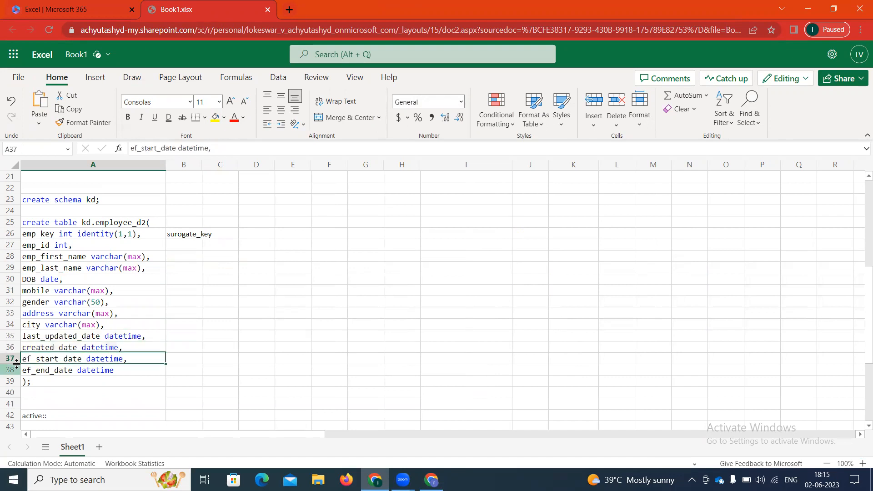
{"action": "key", "text": "shift+Down"}
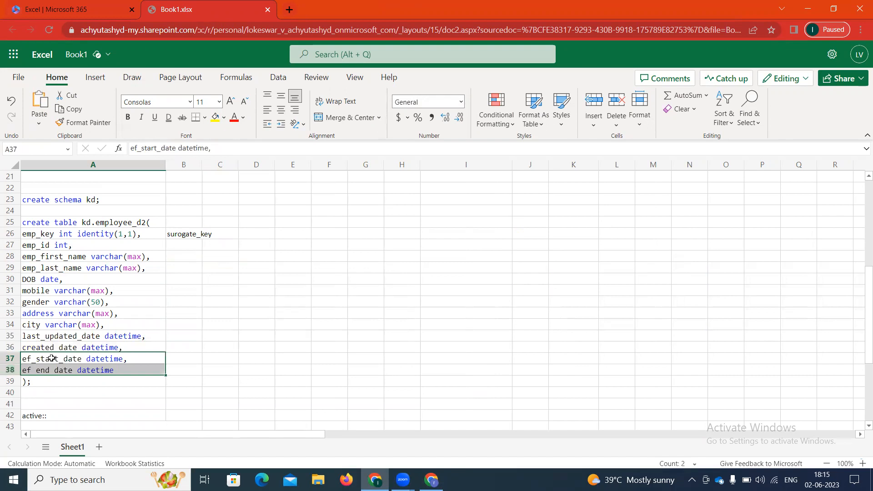
{"action": "left_click", "coordinate": [189, 359]}
{"action": "type", "text": "SCD2"}
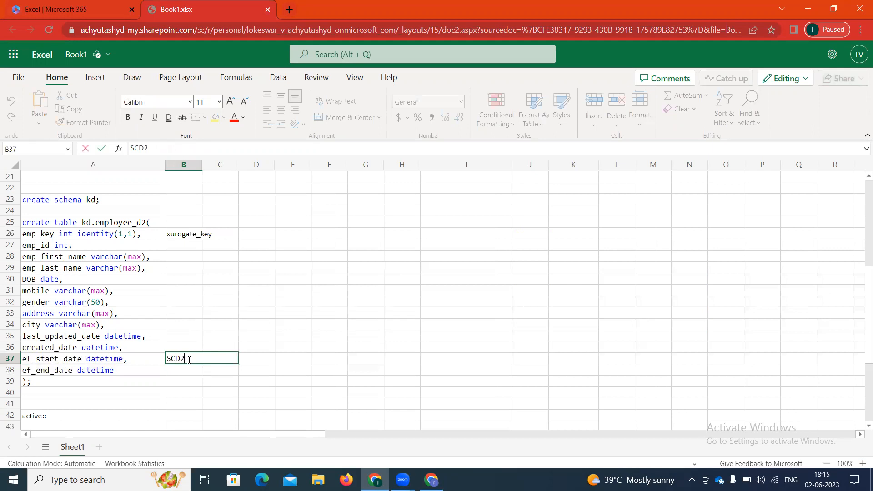
{"action": "key", "text": "Return"}
{"action": "type", "text": "SCD2"}
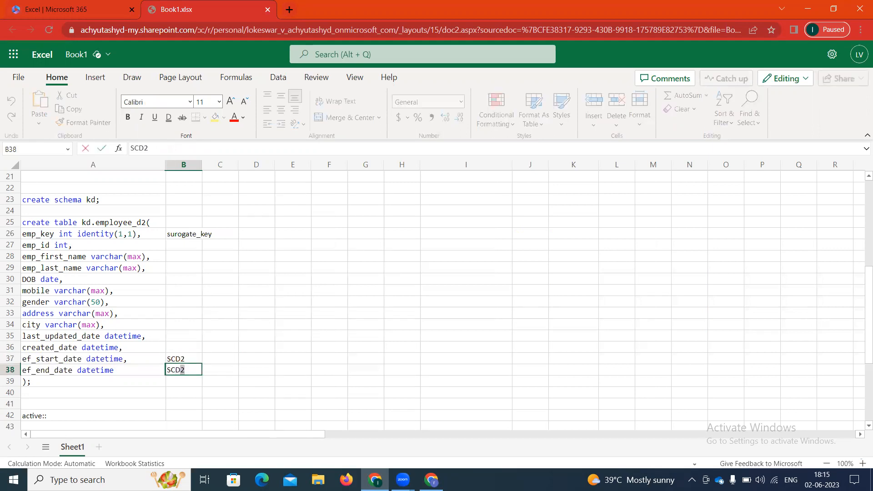
{"action": "key", "text": "Up"}
{"action": "key", "text": "Left"}
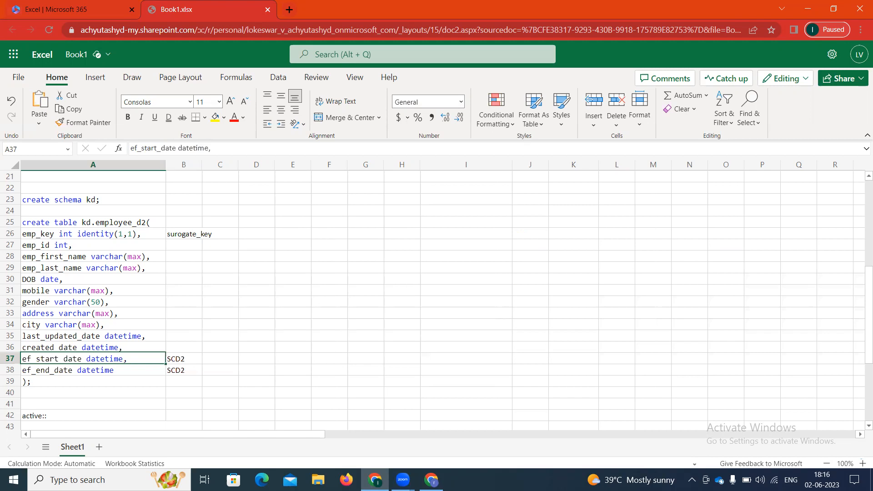
Step: Inspect the update example table, checking key 101's price and start date
{"action": "scroll", "coordinate": [389, 281], "scroll_direction": "up", "scroll_amount": 5}
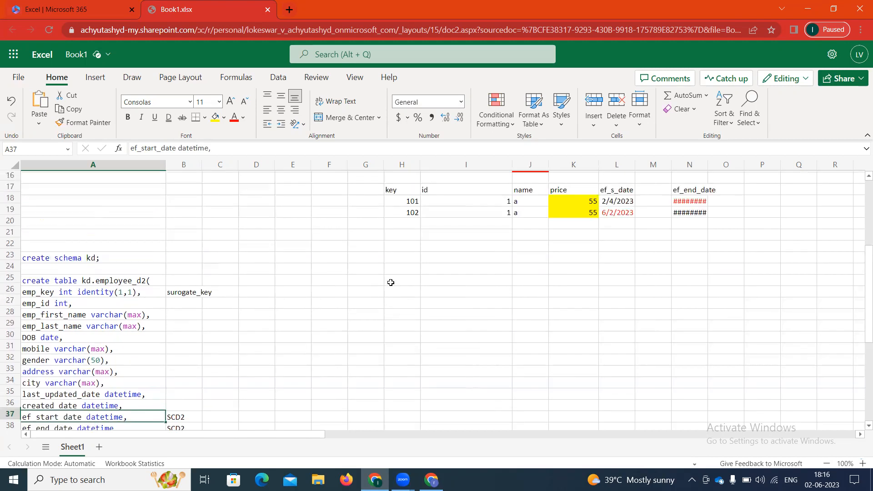
{"action": "scroll", "coordinate": [369, 311], "scroll_direction": "up", "scroll_amount": 2}
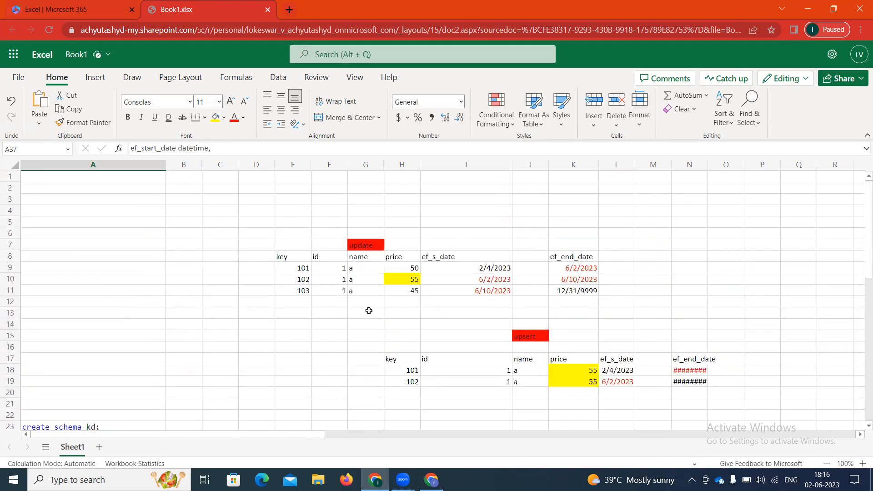
{"action": "left_click_drag", "start_coordinate": [266, 231], "coordinate": [613, 301]}
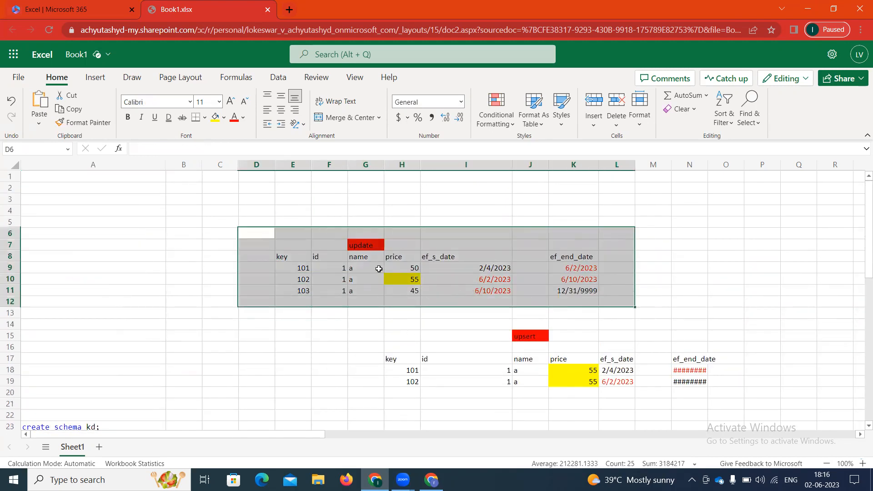
{"action": "left_click", "coordinate": [358, 267]}
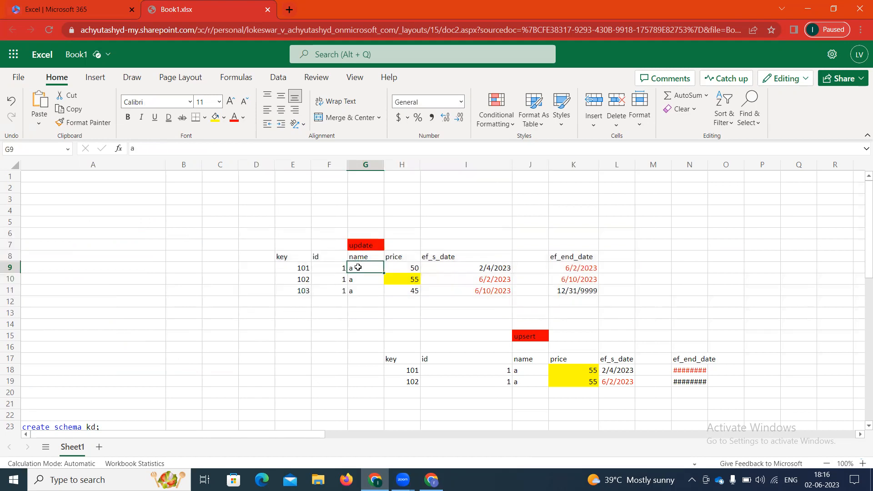
{"action": "key", "text": "Right"}
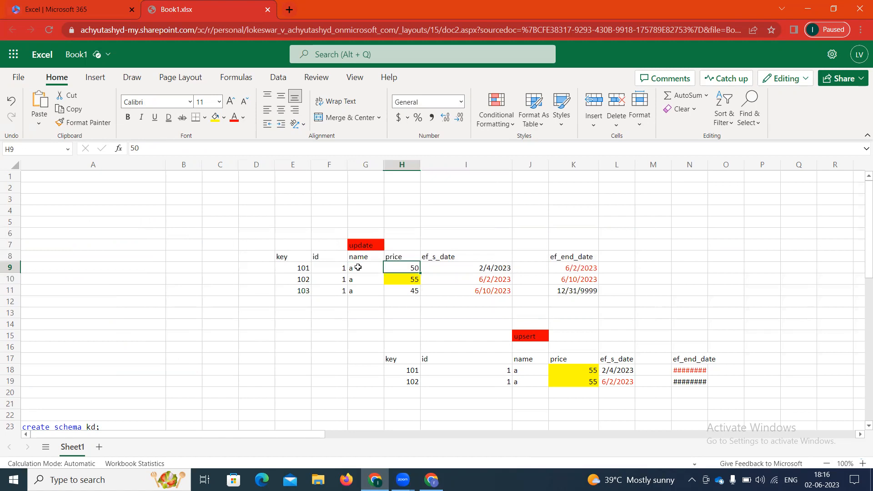
{"action": "key", "text": "Right"}
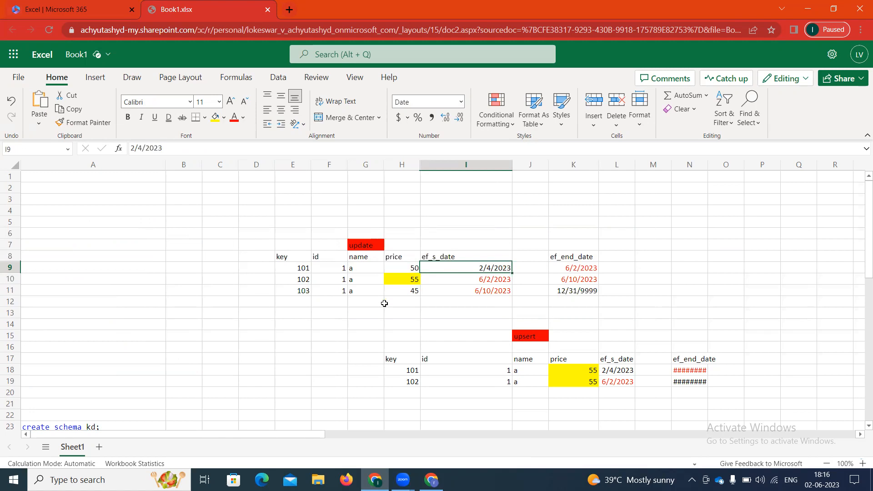
Step: Change key 101's ef_end_date in K9 to 12/31/9999
{"action": "left_click", "coordinate": [587, 269]}
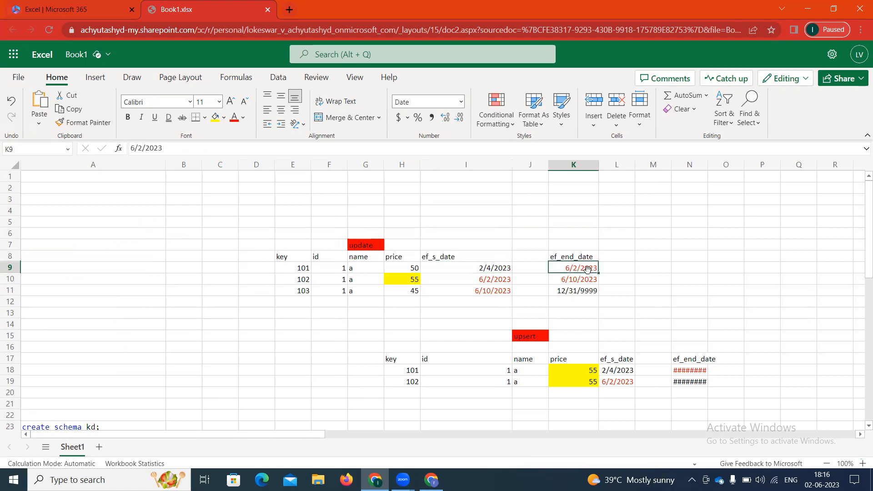
{"action": "key", "text": "BackSpace"}
{"action": "type", "text": "999"}
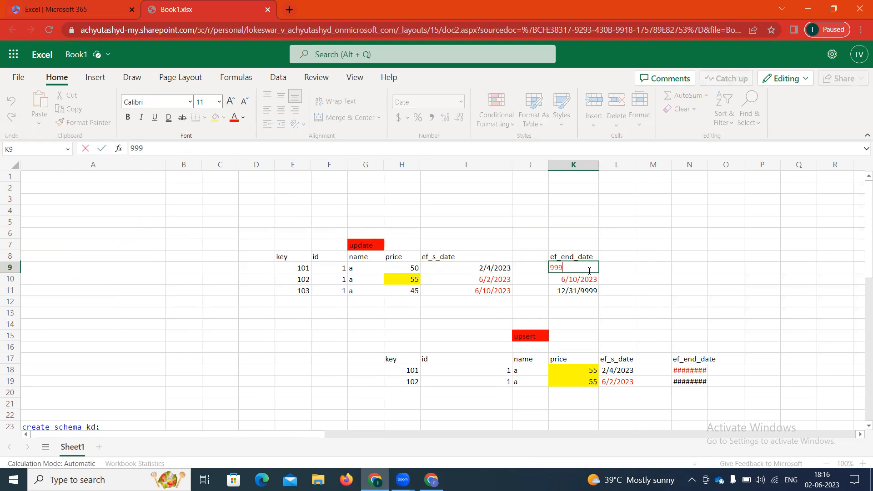
{"action": "type", "text": "9/12"}
{"action": "type", "text": "/31"}
{"action": "key", "text": "Left"}
{"action": "key", "text": "Left"}
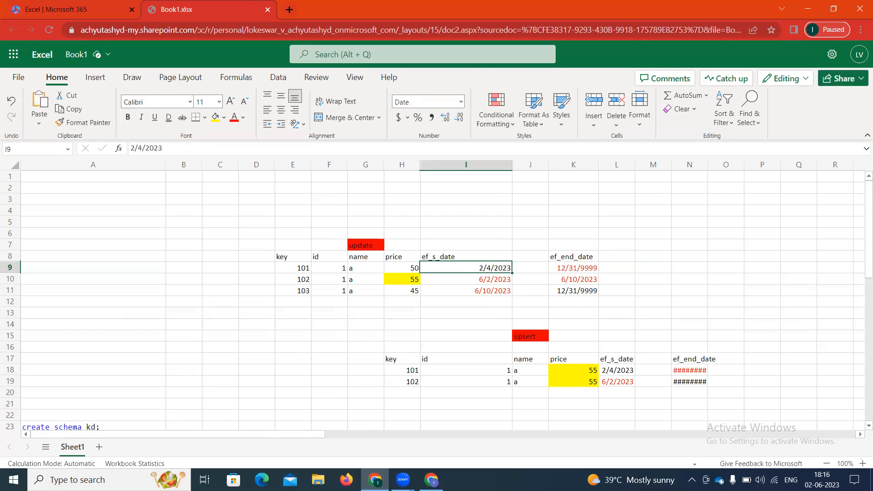
{"action": "key", "text": "Right"}
{"action": "key", "text": "Right"}
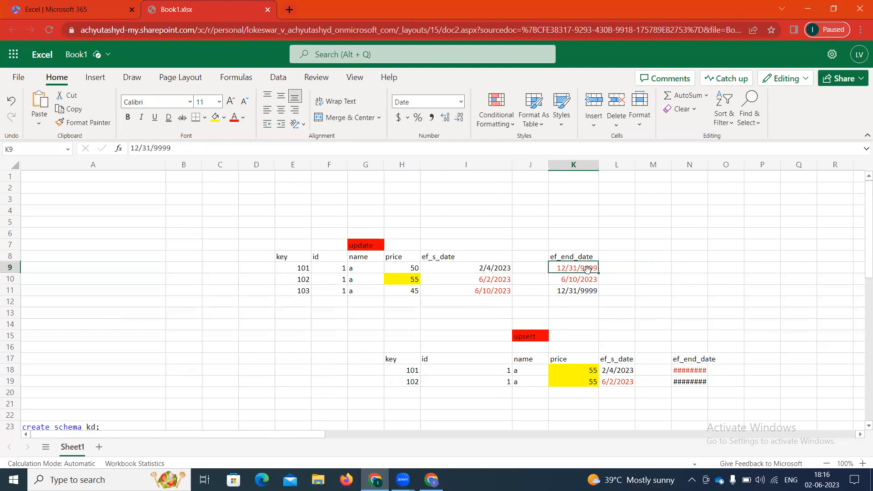
Step: Review key 102's row: id, name, price 55 and start date
{"action": "key", "text": "Down"}
{"action": "key", "text": "Left"}
{"action": "key", "text": "Left"}
{"action": "key", "text": "Left"}
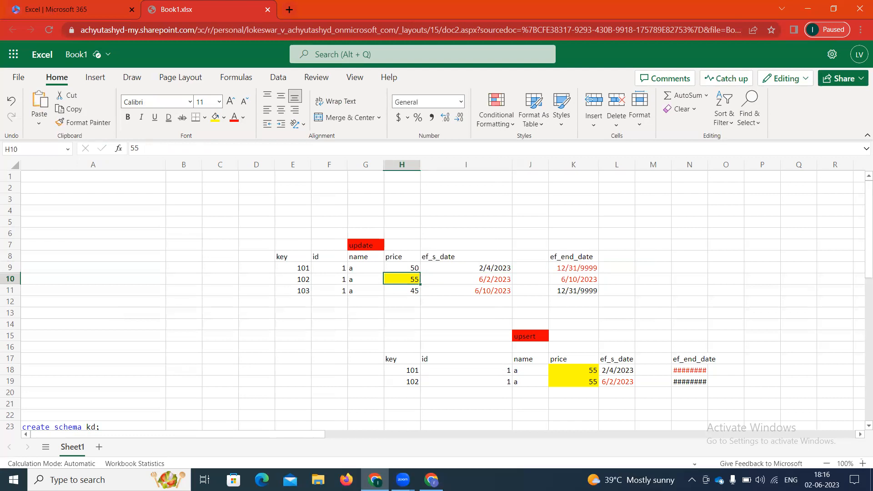
{"action": "key", "text": "Left"}
{"action": "key", "text": "Right"}
{"action": "key", "text": "Left"}
{"action": "key", "text": "Left"}
{"action": "key", "text": "shift+Right"}
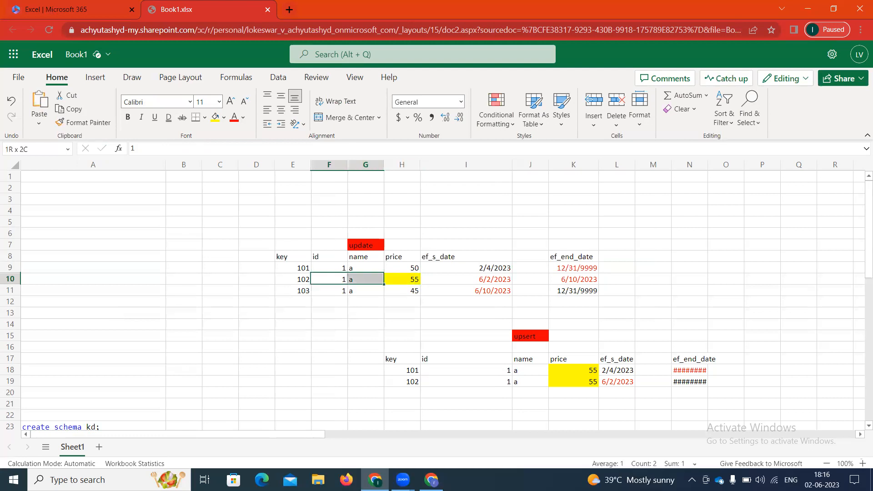
{"action": "key", "text": "shift+Right"}
{"action": "key", "text": "shift+Right"}
{"action": "key", "text": "shift+Left"}
{"action": "key", "text": "Right"}
{"action": "key", "text": "Right"}
{"action": "key", "text": "Right"}
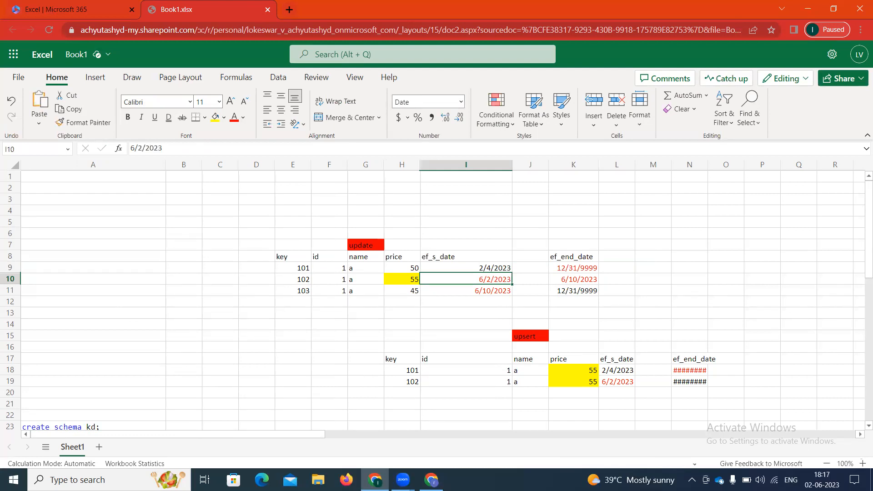
Step: Restore key 101's end date in K9 to 6/2/2023
{"action": "key", "text": "Up"}
{"action": "key", "text": "Right"}
{"action": "key", "text": "Right"}
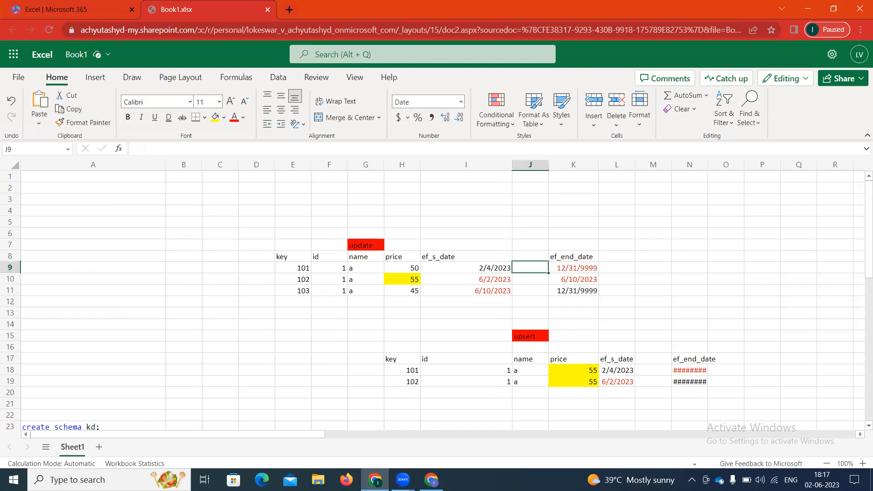
{"action": "key", "text": "BackSpace"}
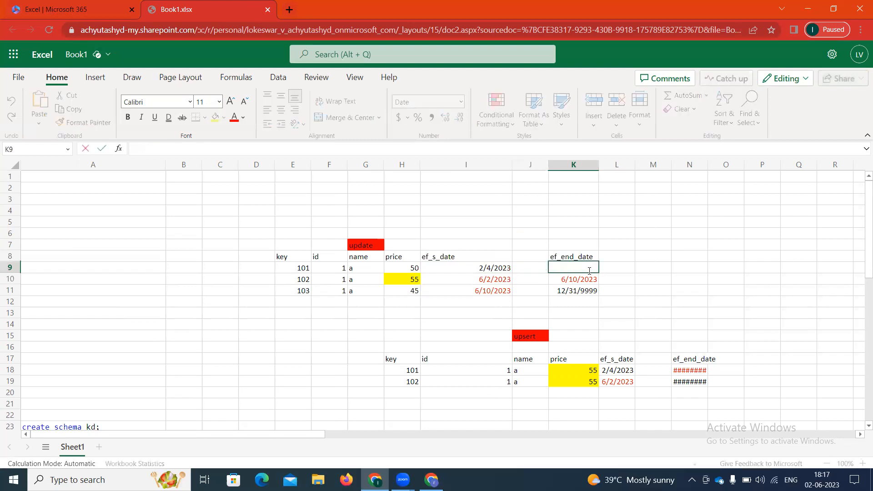
{"action": "type", "text": "6/2/20"}
{"action": "key", "text": "Return"}
{"action": "key", "text": "Up"}
{"action": "key", "text": "Left"}
{"action": "key", "text": "Left"}
{"action": "key", "text": "Down"}
{"action": "key", "text": "Up"}
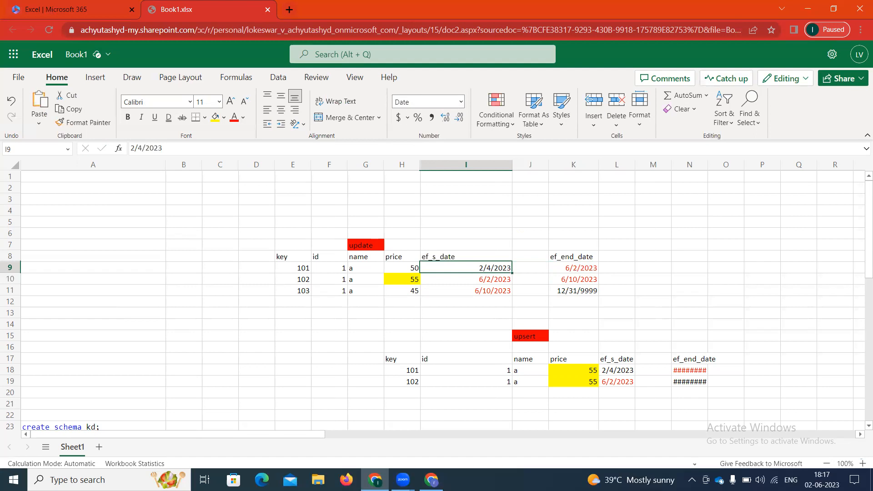
Step: Set key 102's end date in K10 to 12/31/9999
{"action": "left_click", "coordinate": [466, 279]}
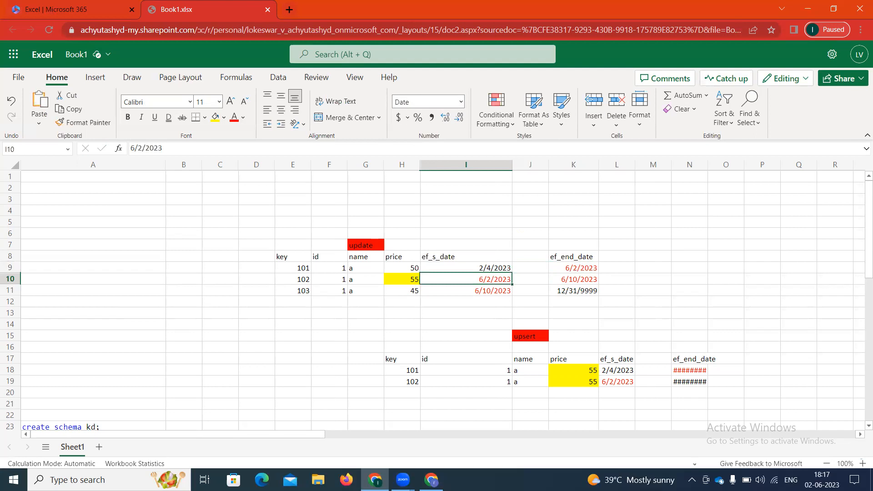
{"action": "key", "text": "Right"}
{"action": "key", "text": "Right"}
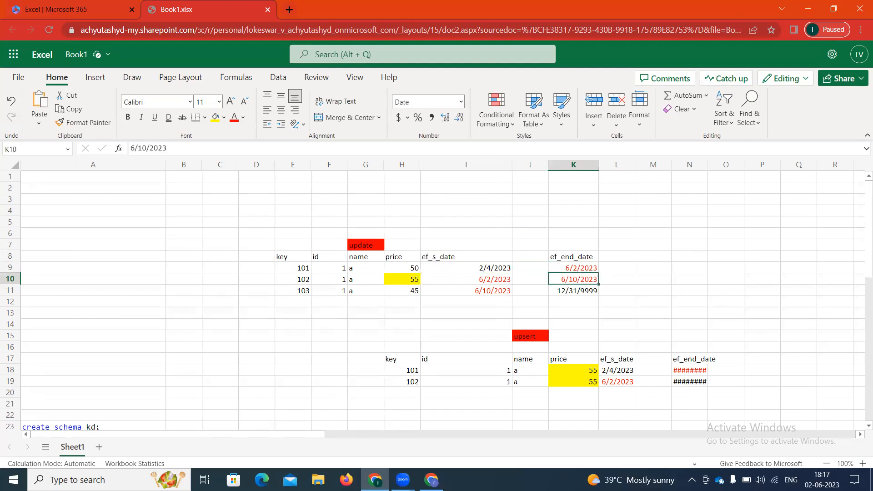
{"action": "key", "text": "BackSpace"}
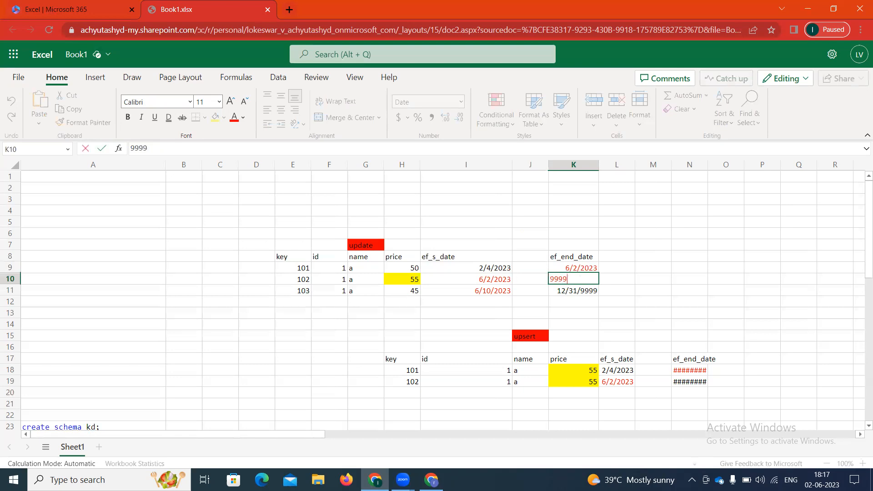
{"action": "type", "text": "9999/12/31"}
{"action": "key", "text": "ctrl+Return"}
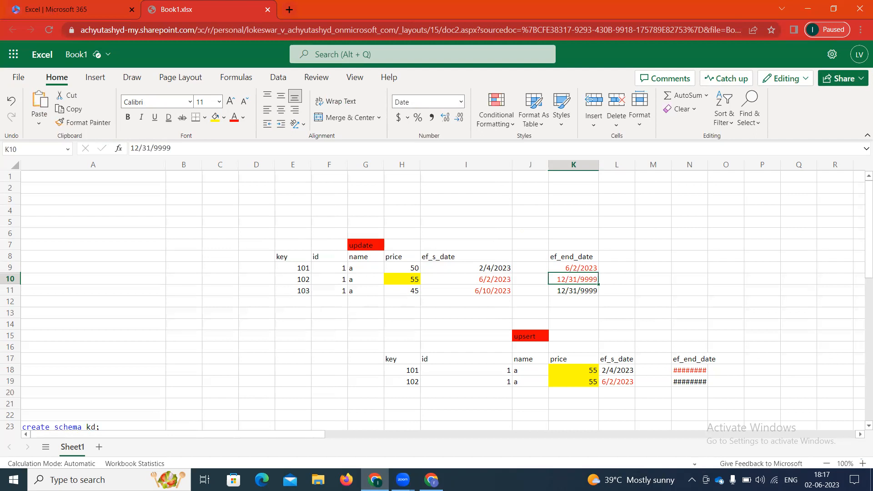
{"action": "key", "text": "Down"}
{"action": "key", "text": "Left"}
{"action": "key", "text": "Left"}
{"action": "key", "text": "Left"}
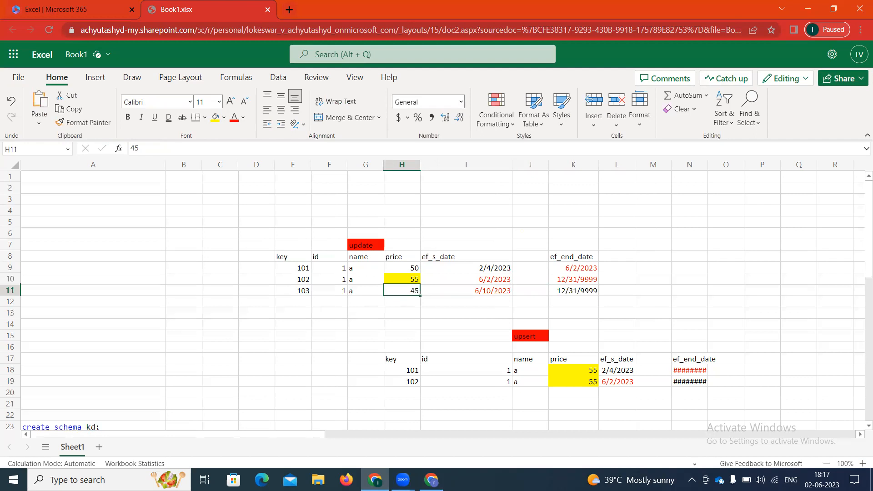
Step: Restore key 102's end date in K10 to 6/10/2023
{"action": "key", "text": "Right"}
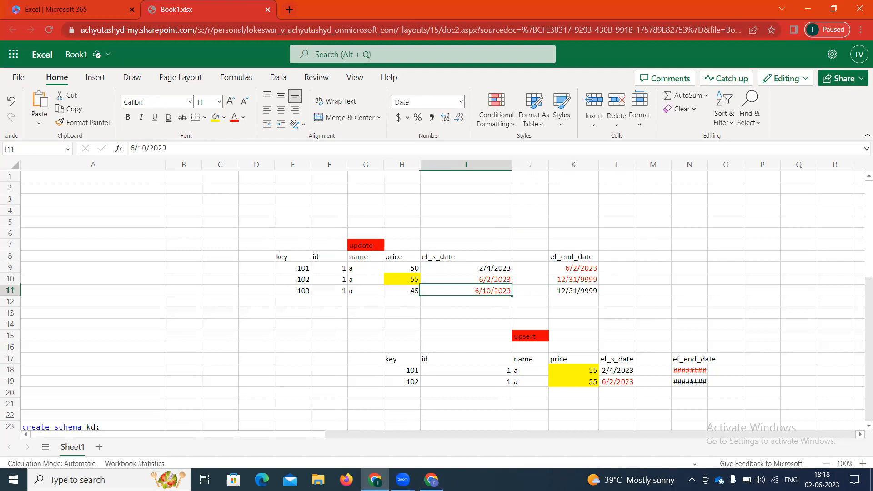
{"action": "key", "text": "Up"}
{"action": "key", "text": "Right"}
{"action": "key", "text": "Right"}
{"action": "key", "text": "Right"}
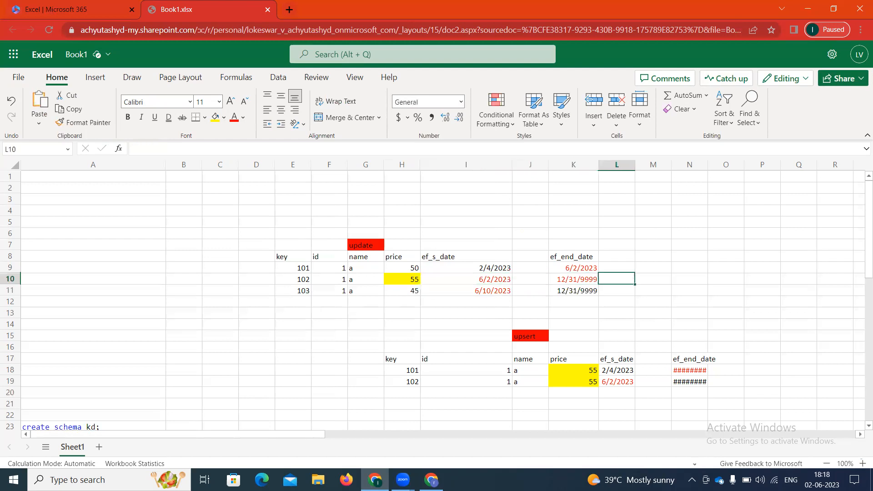
{"action": "key", "text": "Left"}
{"action": "key", "text": "BackSpace"}
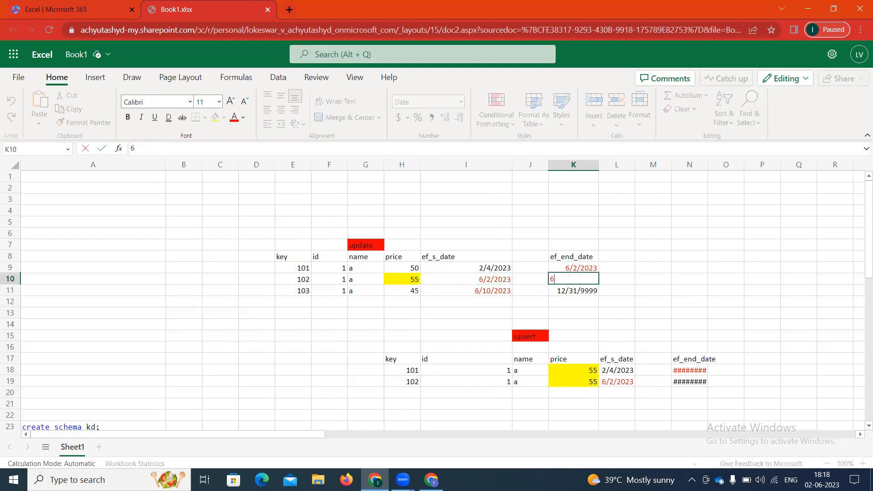
{"action": "type", "text": "6/10/2023"}
{"action": "key", "text": "Right"}
{"action": "key", "text": "Left"}
{"action": "key", "text": "Left"}
{"action": "key", "text": "Left"}
{"action": "key", "text": "Left"}
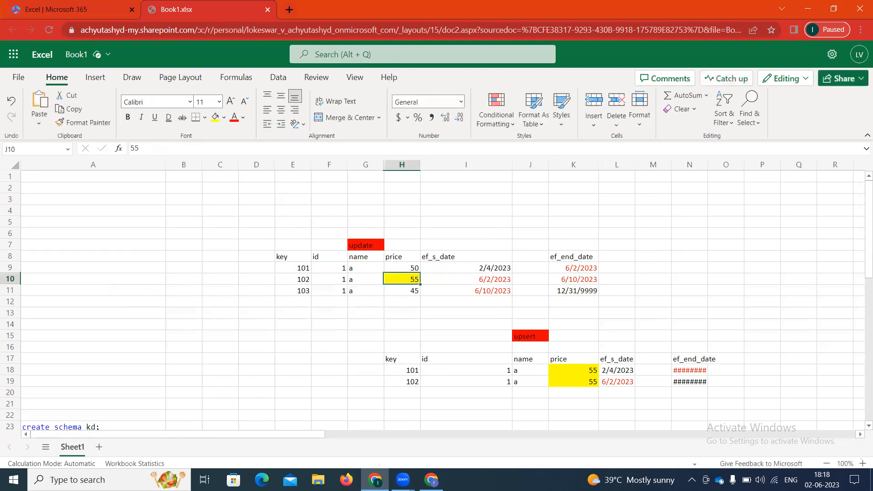
Step: Highlight the update table and its ef_end_date column, pointing out key 102's price 55
{"action": "key", "text": "Left"}
{"action": "key", "text": "Left"}
{"action": "key", "text": "Left"}
{"action": "key", "text": "Left"}
{"action": "key", "text": "Left"}
{"action": "key", "text": "Left"}
{"action": "key", "text": "Up"}
{"action": "key", "text": "Up"}
{"action": "key", "text": "Right"}
{"action": "key", "text": "Right"}
{"action": "key", "text": "Right"}
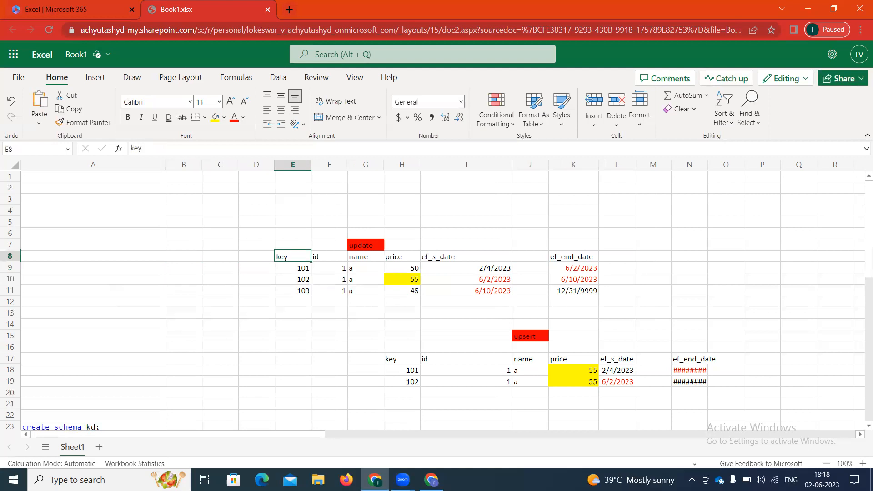
{"action": "key", "text": "shift+Down"}
{"action": "key", "text": "shift+Down"}
{"action": "key", "text": "shift+Down"}
{"action": "key", "text": "shift+Right"}
{"action": "key", "text": "shift+Right"}
{"action": "key", "text": "shift+Right"}
{"action": "key", "text": "shift+Right"}
{"action": "key", "text": "shift+Right"}
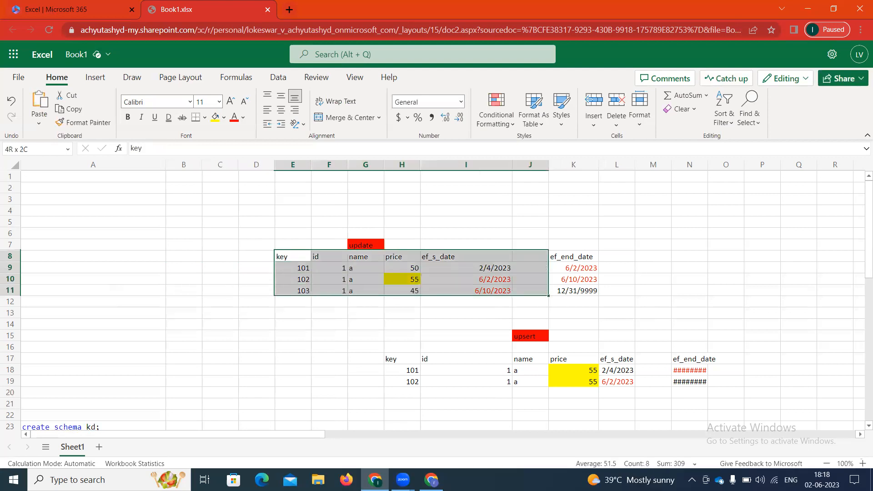
{"action": "key", "text": "shift+Right"}
{"action": "key", "text": "shift+Right"}
{"action": "key", "text": "shift+Left"}
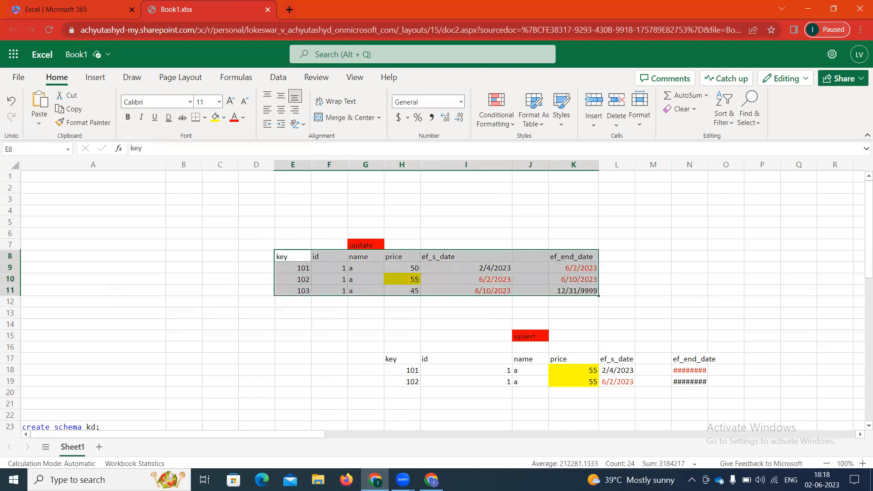
{"action": "left_click", "coordinate": [637, 276]}
{"action": "left_click", "coordinate": [575, 257]}
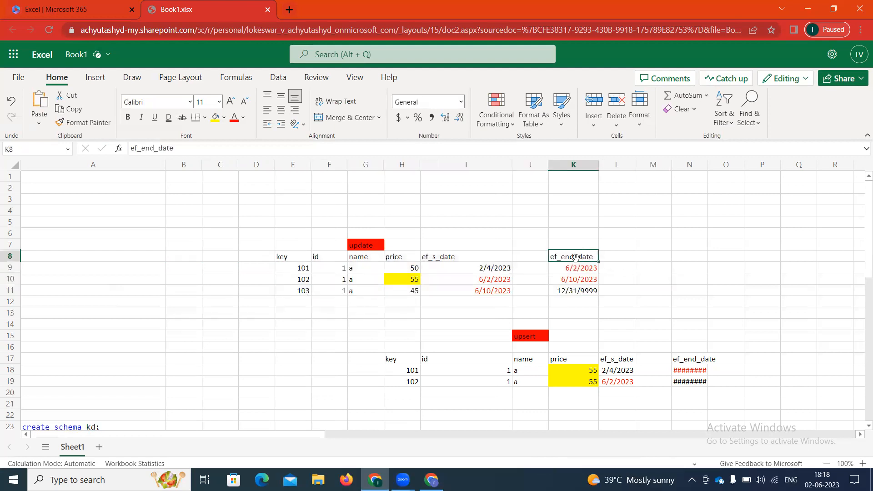
{"action": "key", "text": "shift+Down"}
{"action": "key", "text": "shift+Down"}
{"action": "key", "text": "shift+Down"}
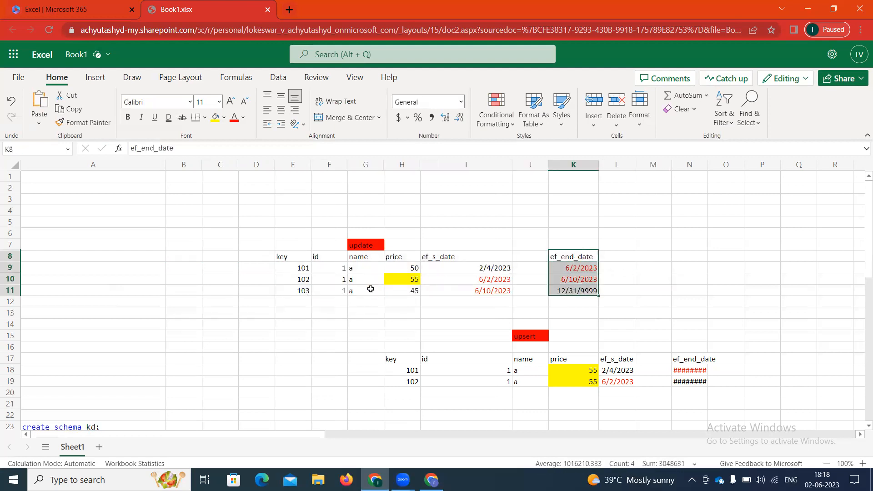
{"action": "left_click", "coordinate": [407, 279]}
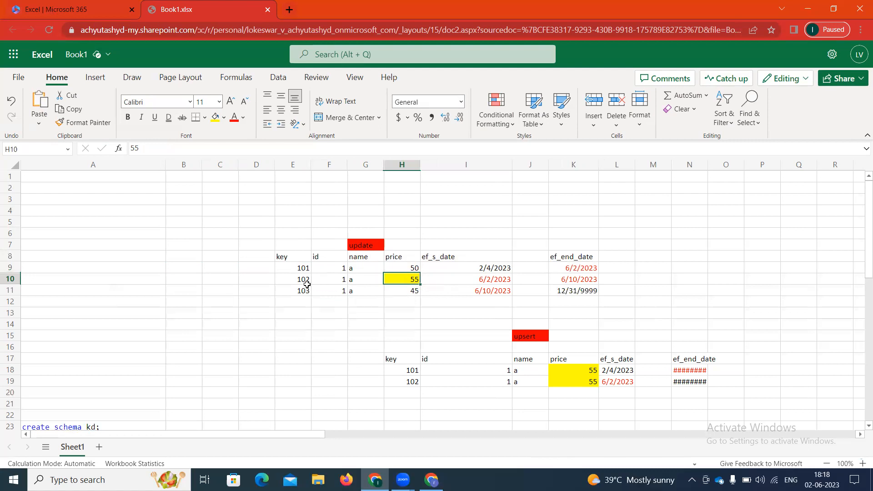
Step: Step through the emp_key column lines of the create-table script, then return to the SQL Query editor
{"action": "scroll", "coordinate": [171, 417], "scroll_direction": "down", "scroll_amount": 5}
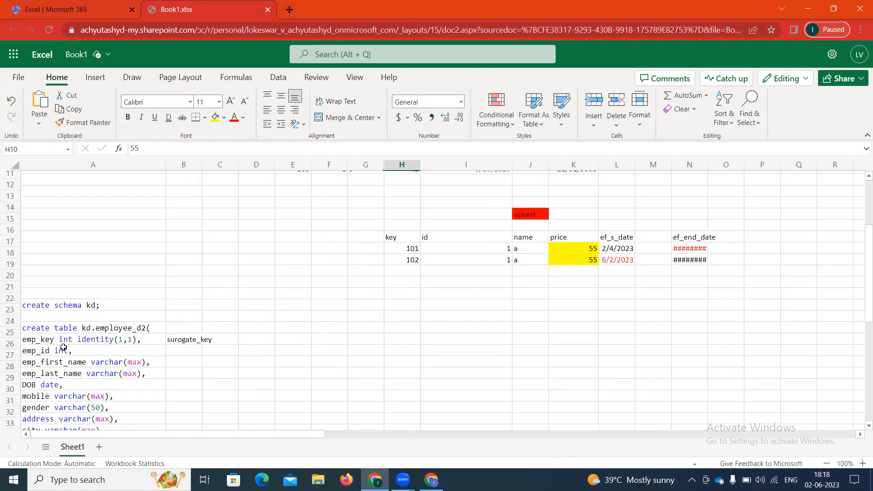
{"action": "left_click", "coordinate": [60, 293]}
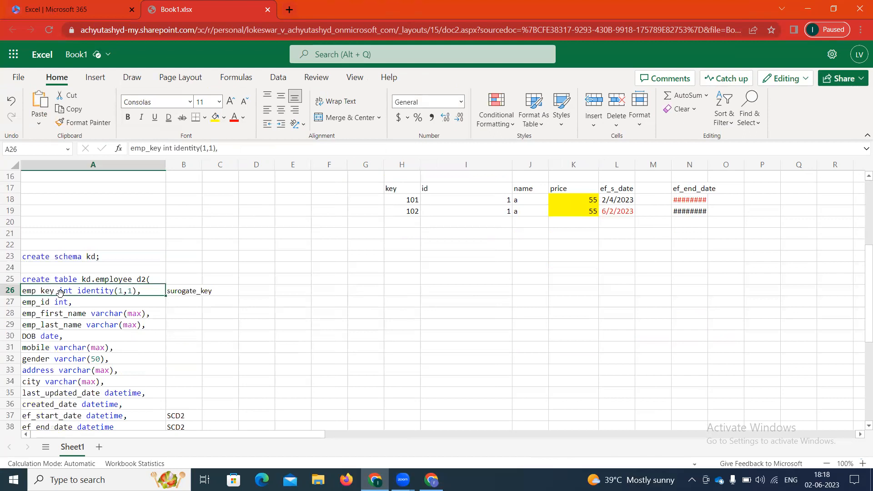
{"action": "key", "text": "Down"}
{"action": "key", "text": "Down"}
{"action": "key", "text": "Down"}
{"action": "key", "text": "Down"}
{"action": "key", "text": "Down"}
{"action": "key", "text": "Down"}
{"action": "key", "text": "Down"}
{"action": "key", "text": "Down"}
{"action": "key", "text": "Down"}
{"action": "key", "text": "Down"}
{"action": "key", "text": "Down"}
{"action": "key", "text": "Down"}
{"action": "key", "text": "Down"}
{"action": "key", "text": "Down"}
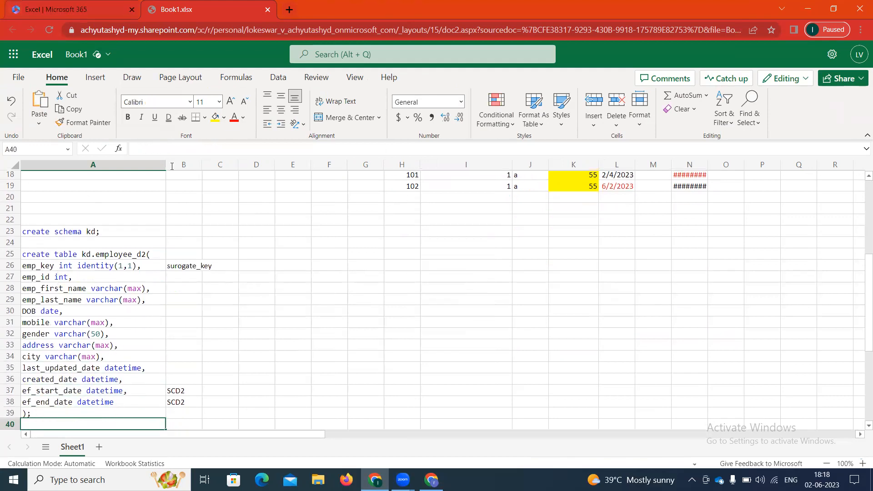
{"action": "left_click", "coordinate": [431, 480]}
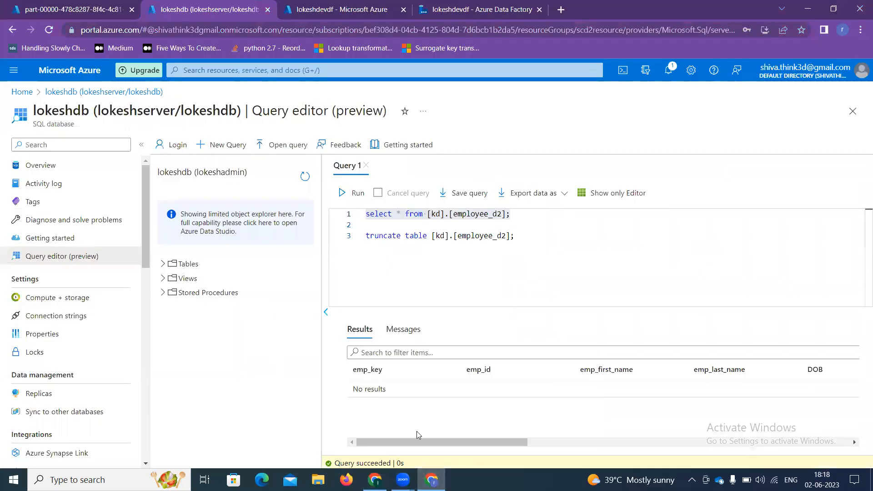
Step: Open the scd2 pipeline in the authoring workspace and select its Data flow1 activity
{"action": "left_click", "coordinate": [330, 5]}
{"action": "left_click", "coordinate": [453, 6]}
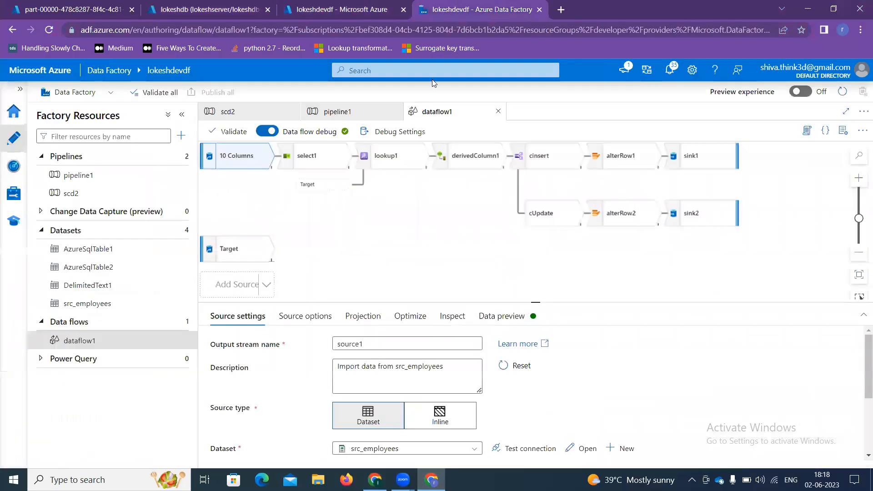
{"action": "left_click", "coordinate": [104, 195]}
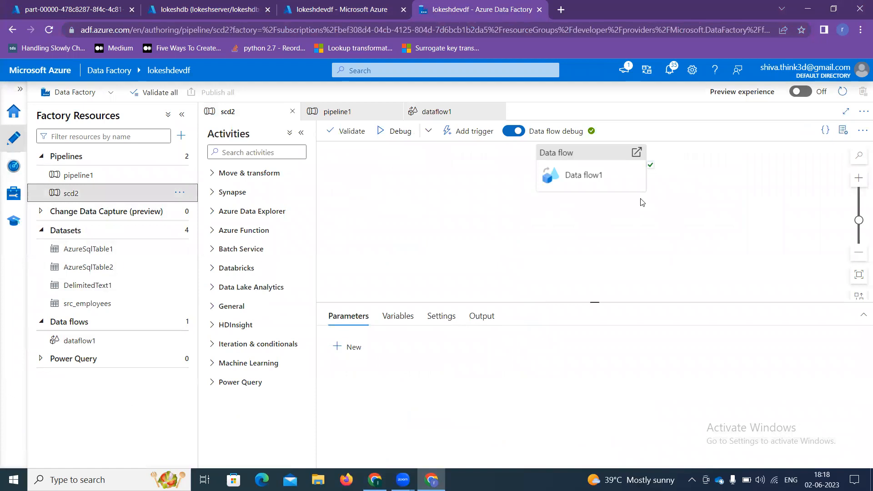
{"action": "left_click_drag", "start_coordinate": [571, 189], "coordinate": [523, 209]}
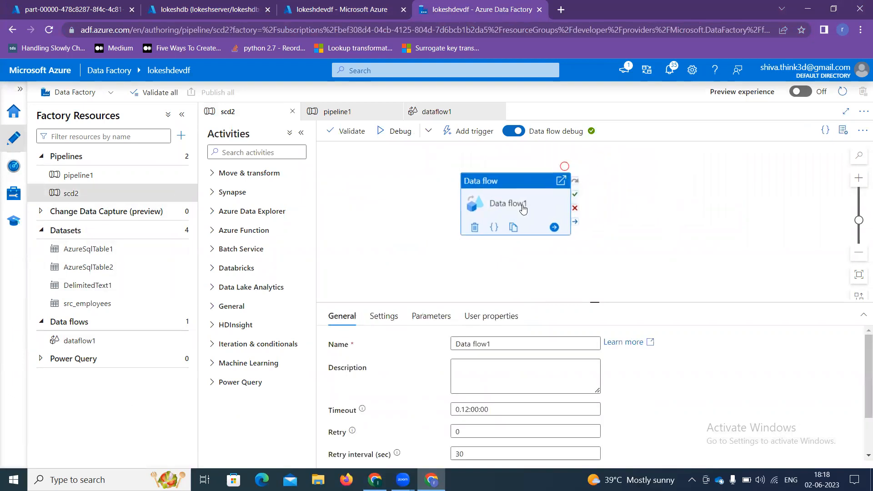
Step: Remove the Data flow1 activity from the pipeline and delete the dataflow1 data flow
{"action": "right_click", "coordinate": [523, 208]}
{"action": "left_click", "coordinate": [536, 250]}
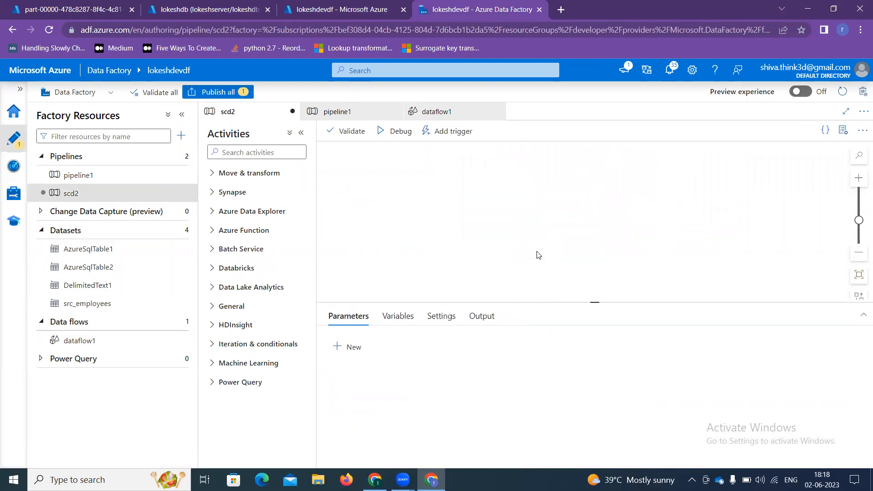
{"action": "left_click", "coordinate": [136, 344]}
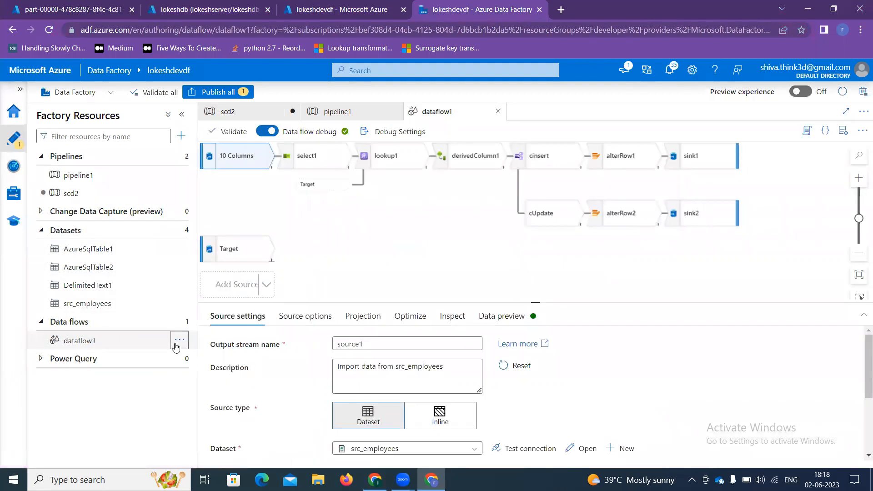
{"action": "left_click", "coordinate": [177, 345]}
{"action": "left_click", "coordinate": [214, 449]}
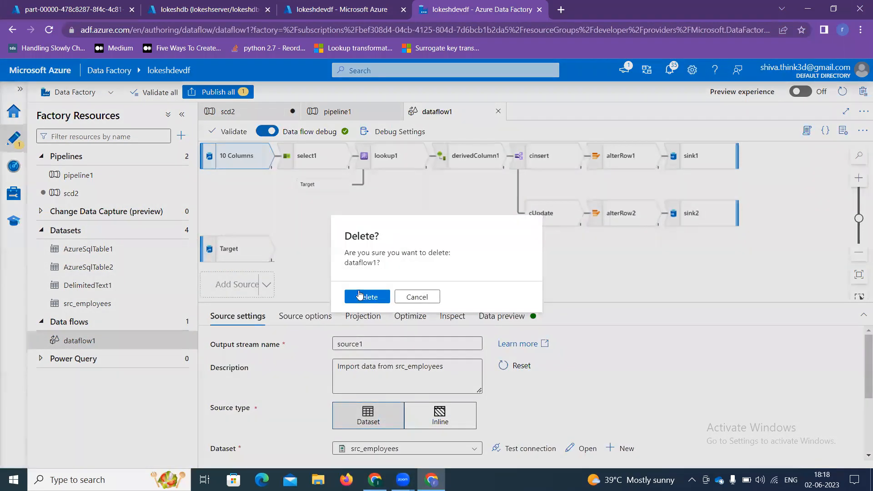
{"action": "left_click", "coordinate": [360, 295]}
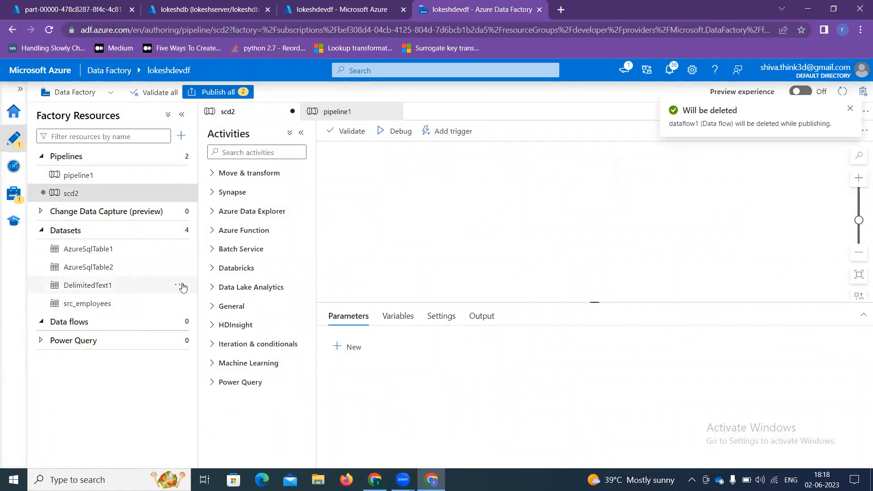
Step: Delete the AzureSqlTable1, DelimitedText1 and AzureSqlTable2 datasets
{"action": "left_click", "coordinate": [180, 249]}
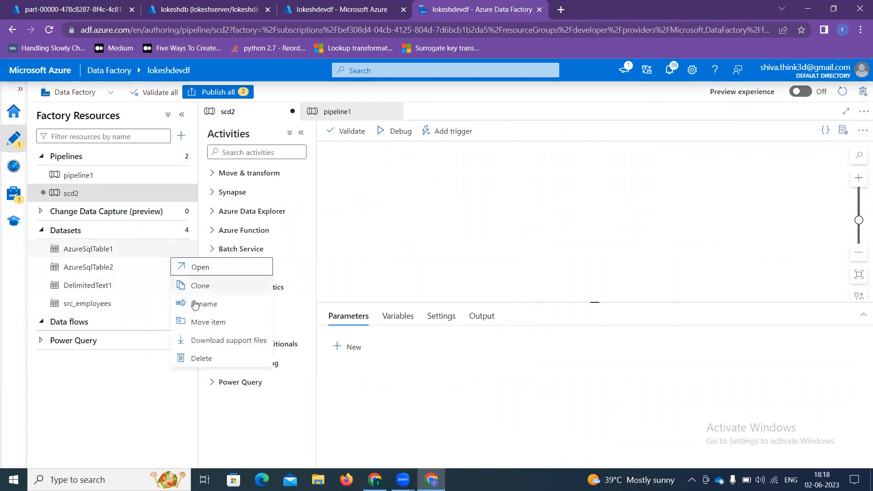
{"action": "left_click", "coordinate": [200, 358]}
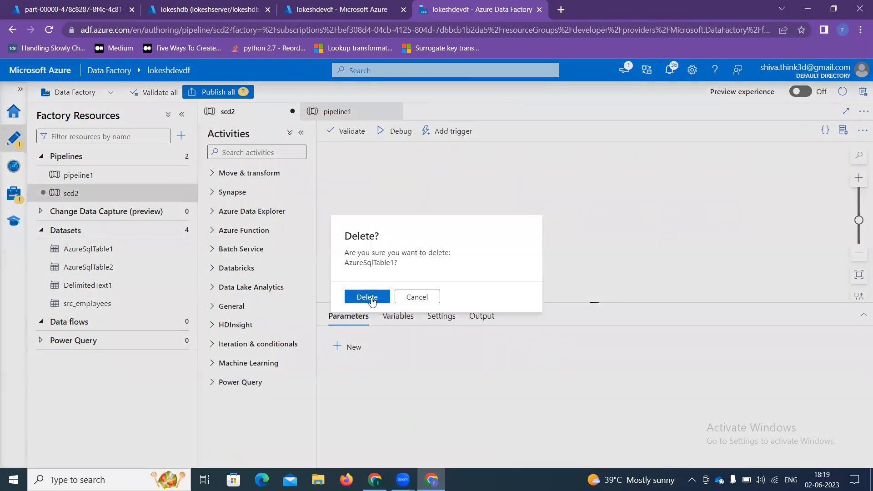
{"action": "left_click", "coordinate": [370, 298]}
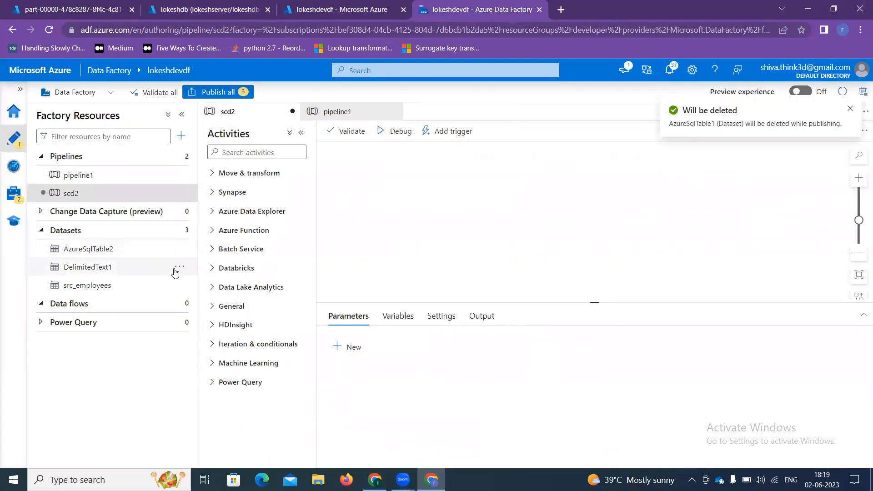
{"action": "left_click", "coordinate": [177, 270]}
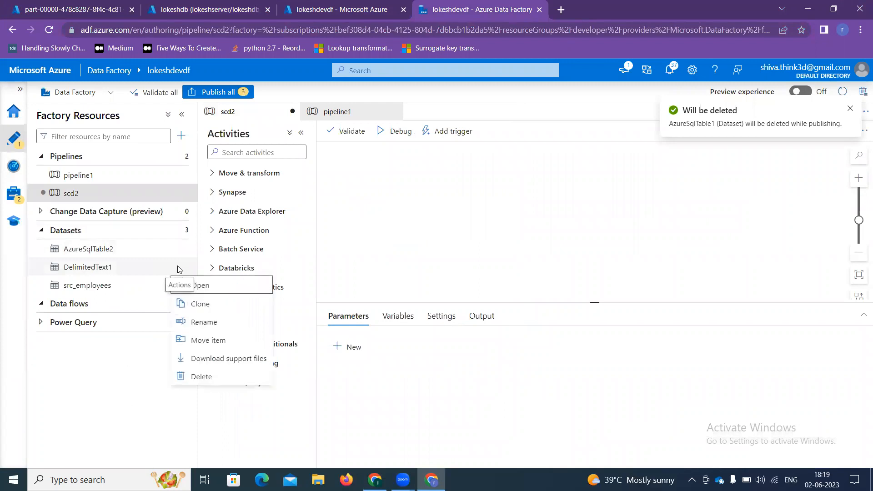
{"action": "left_click", "coordinate": [201, 376]}
{"action": "left_click", "coordinate": [368, 296]}
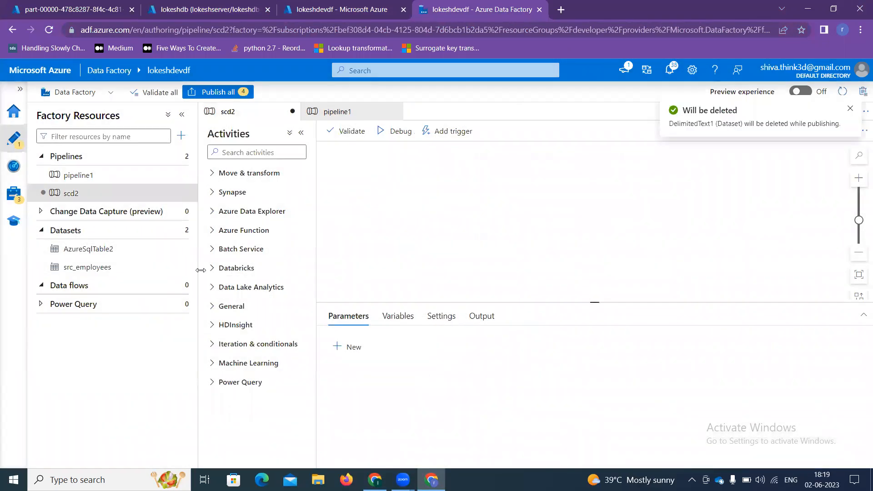
{"action": "left_click", "coordinate": [183, 249]}
{"action": "left_click", "coordinate": [203, 358]}
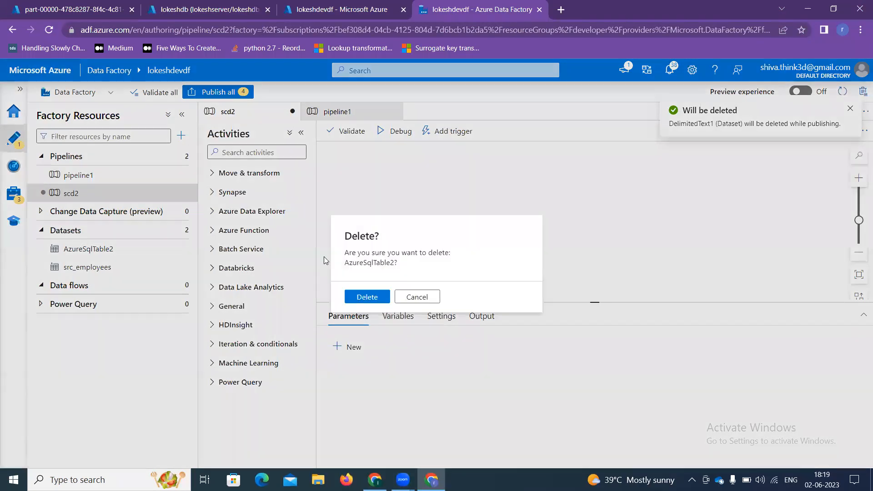
{"action": "key", "text": "Return"}
Step: Delete the scd2 pipeline and publish all pending deletions
{"action": "left_click", "coordinate": [184, 193]}
{"action": "left_click", "coordinate": [202, 321]}
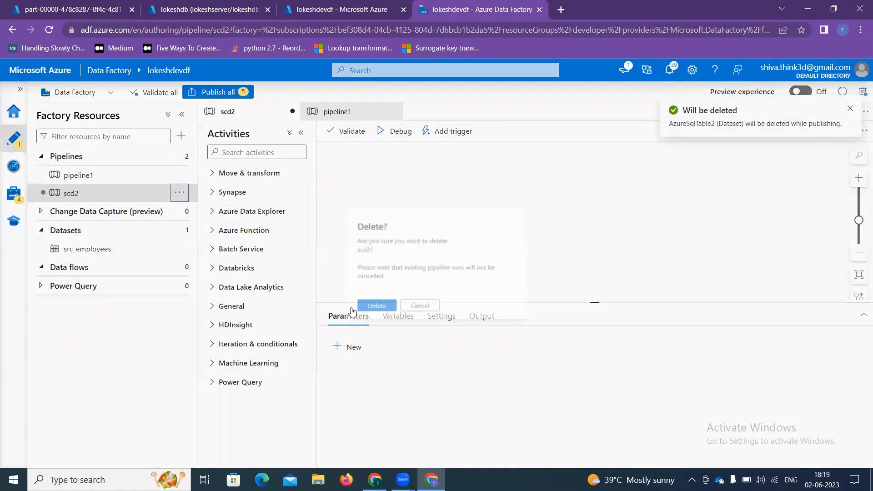
{"action": "key", "text": "Return"}
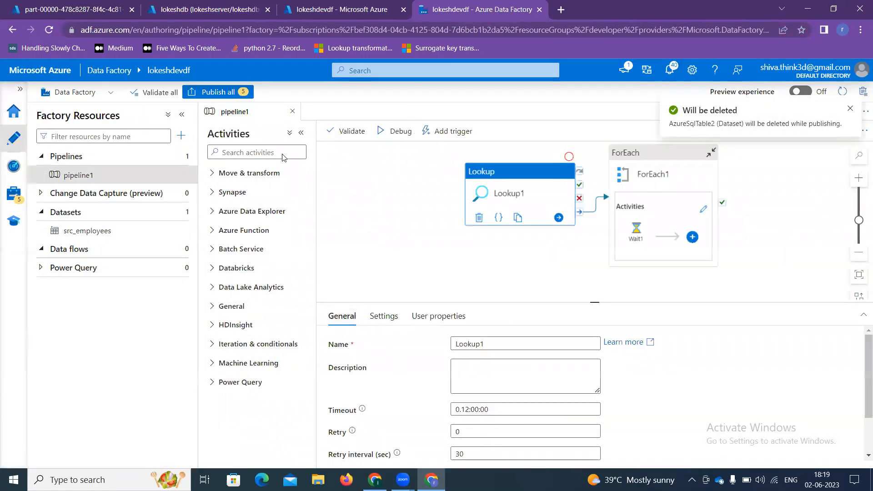
{"action": "left_click", "coordinate": [215, 92]}
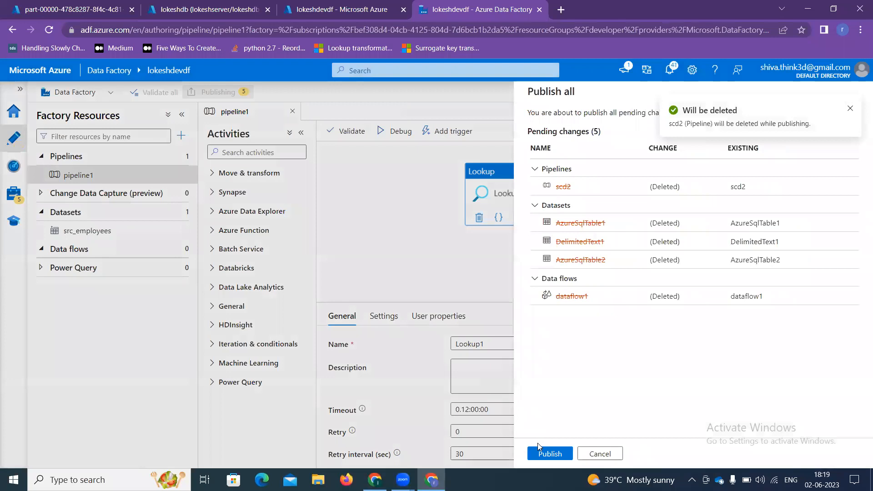
{"action": "left_click", "coordinate": [546, 451]}
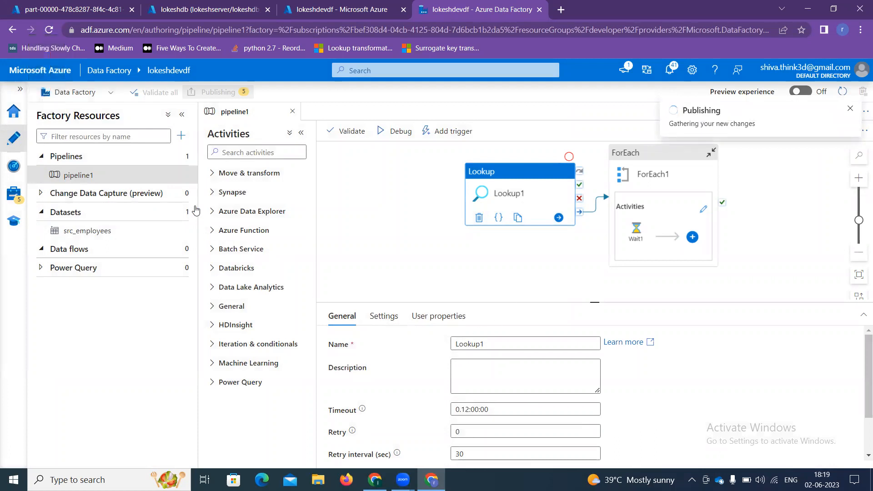
{"action": "left_click", "coordinate": [181, 174]}
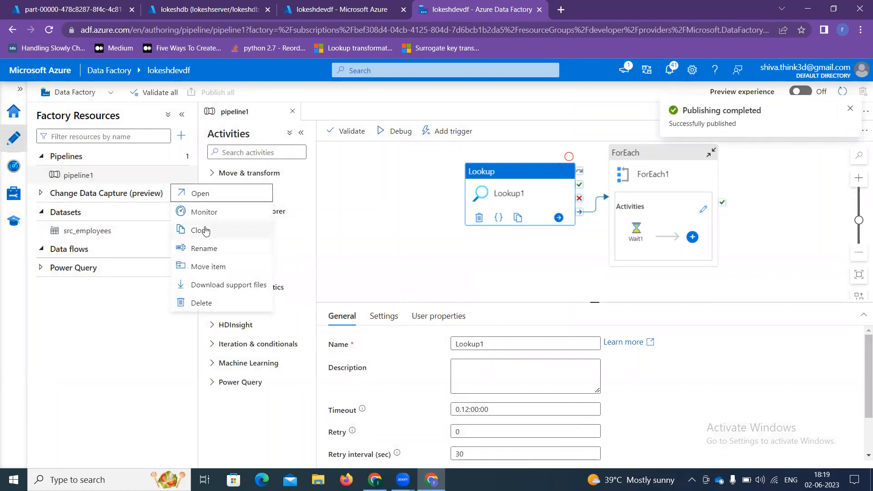
Step: Create a new pipeline and rename it scd2dataflow
{"action": "left_click", "coordinate": [179, 159]}
{"action": "left_click", "coordinate": [182, 157]}
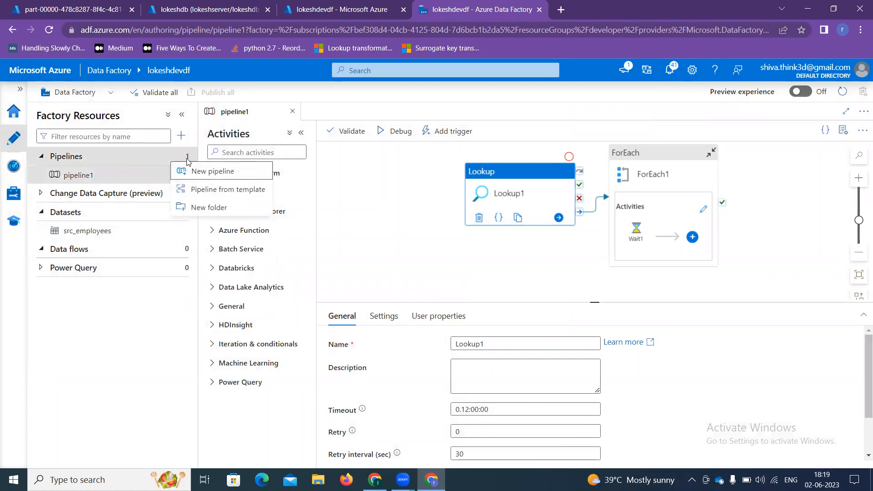
{"action": "left_click", "coordinate": [191, 172]}
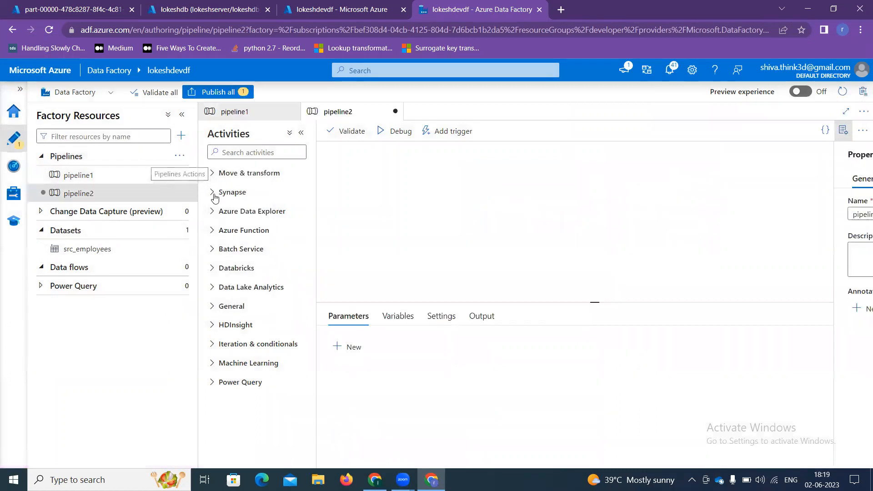
{"action": "left_click_drag", "start_coordinate": [760, 214], "coordinate": [637, 218]}
{"action": "left_click", "coordinate": [630, 259]}
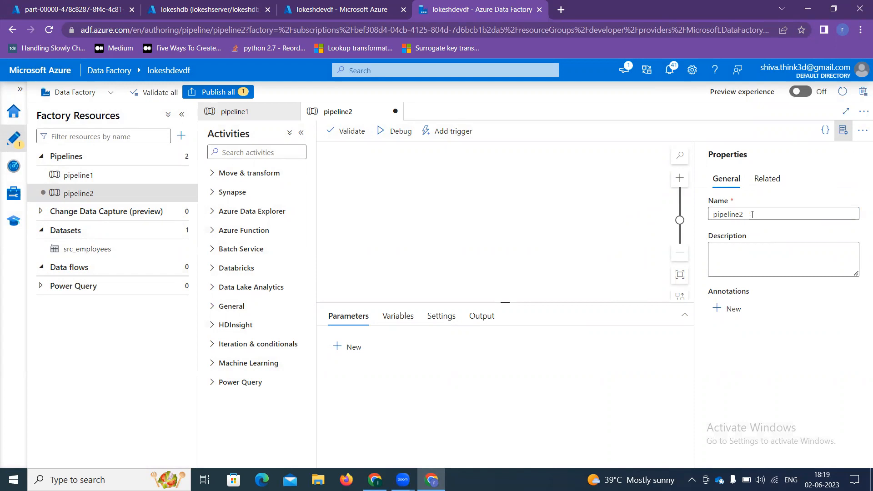
{"action": "left_click_drag", "start_coordinate": [757, 215], "coordinate": [674, 220]}
{"action": "key", "text": "BackSpace"}
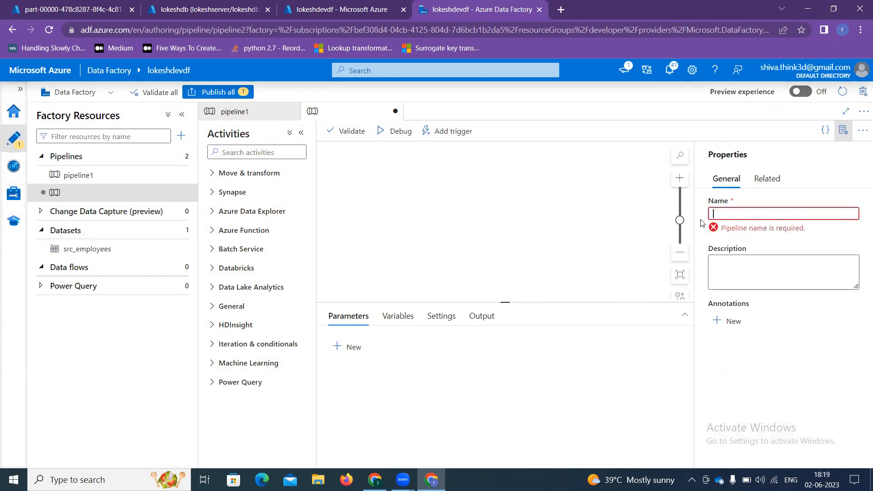
{"action": "type", "text": "scd2dataflow"}
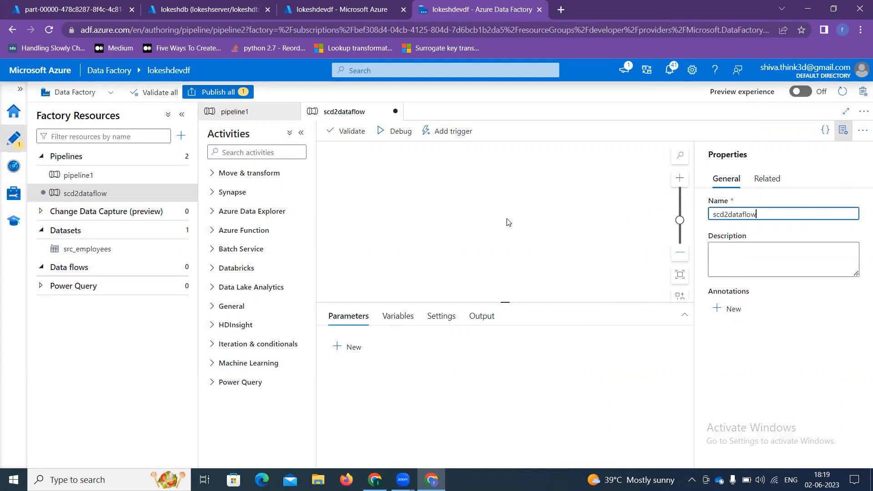
Step: Add a Data flow activity to the pipeline and start a new empty data flow
{"action": "left_click", "coordinate": [261, 154]}
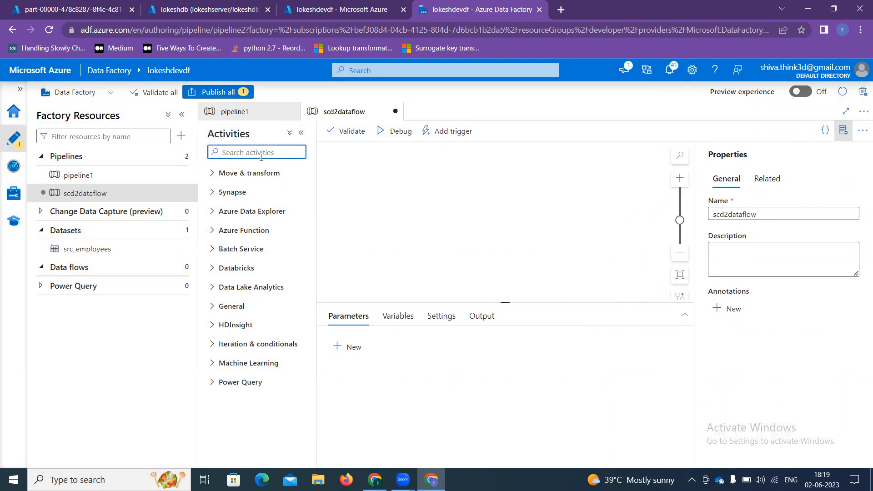
{"action": "type", "text": "data"}
{"action": "left_click_drag", "start_coordinate": [250, 217], "coordinate": [461, 194]}
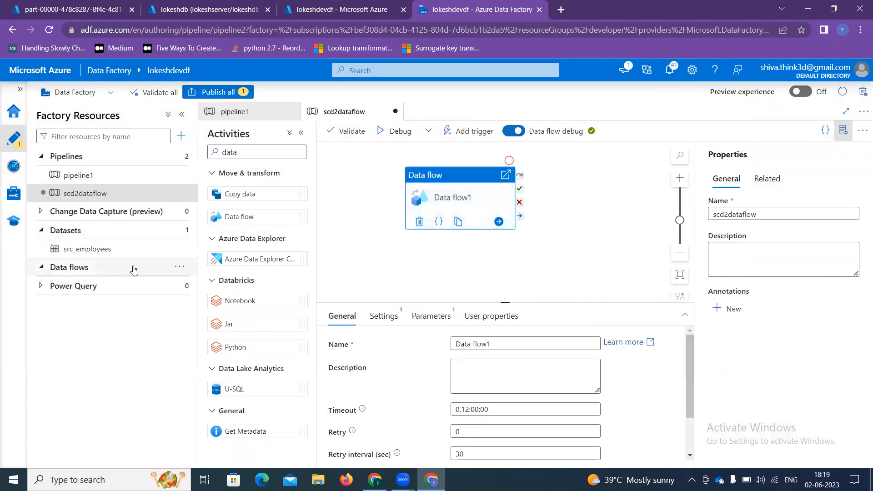
{"action": "left_click", "coordinate": [179, 267]}
{"action": "left_click", "coordinate": [195, 283]}
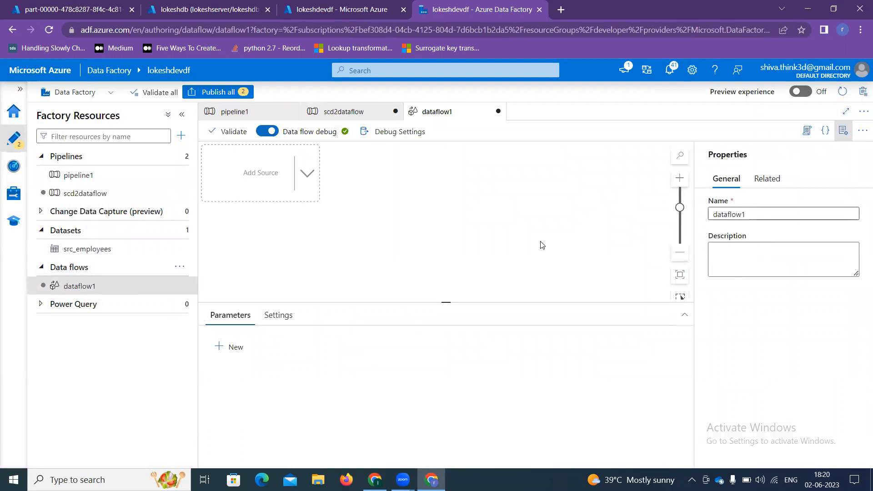
Step: Add source1 reading the src_employees dataset with drifted column types inferred
{"action": "left_click", "coordinate": [245, 178]}
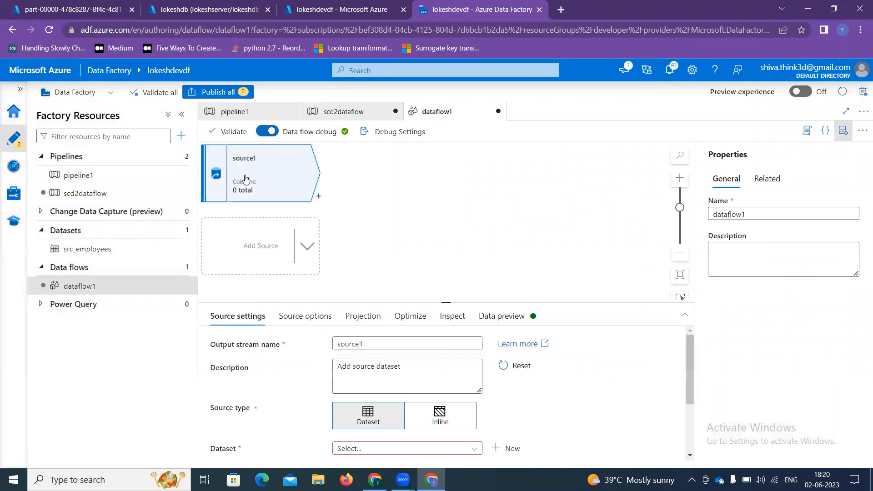
{"action": "scroll", "coordinate": [391, 429], "scroll_direction": "down", "scroll_amount": 1}
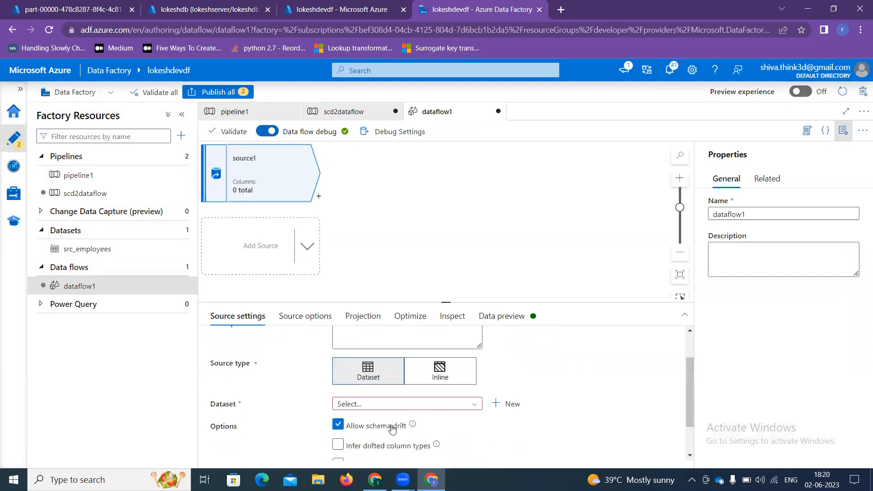
{"action": "left_click", "coordinate": [400, 392]}
{"action": "scroll", "coordinate": [399, 395], "scroll_direction": "down", "scroll_amount": 1}
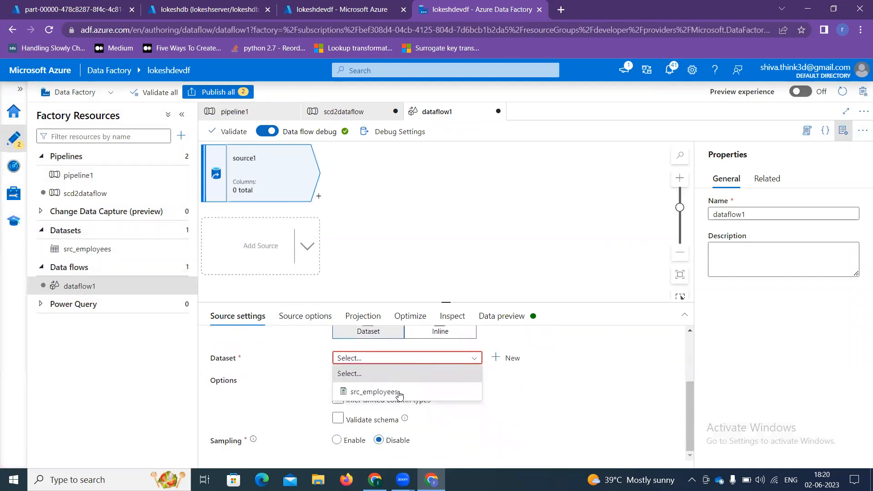
{"action": "left_click", "coordinate": [394, 395]}
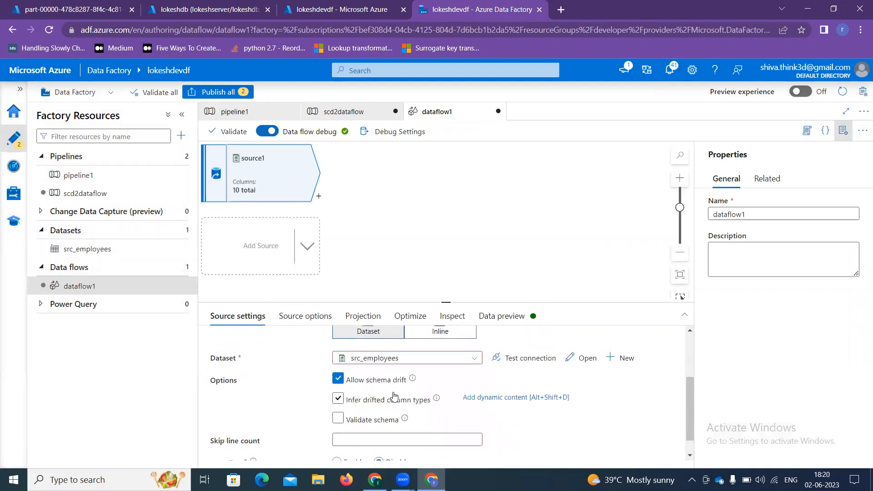
{"action": "left_click", "coordinate": [348, 419]}
{"action": "left_click", "coordinate": [348, 418]}
{"action": "left_click", "coordinate": [349, 404]}
{"action": "left_click", "coordinate": [350, 404]}
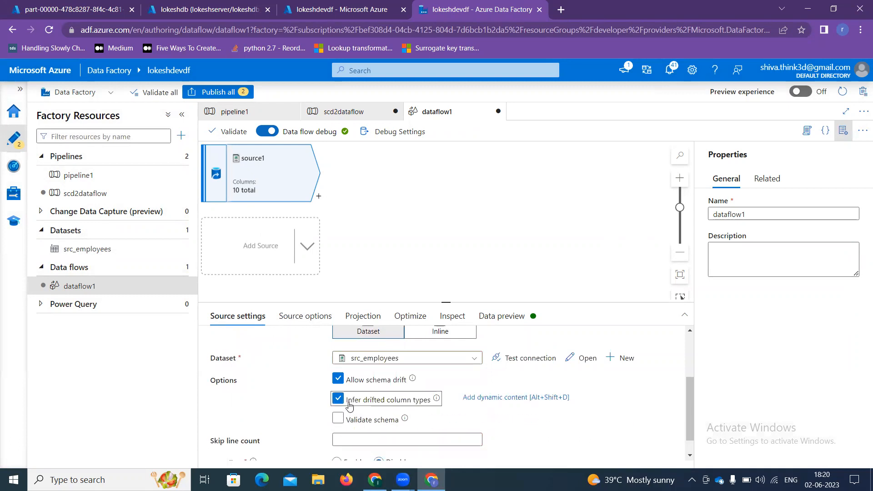
{"action": "scroll", "coordinate": [349, 405], "scroll_direction": "down", "scroll_amount": 1}
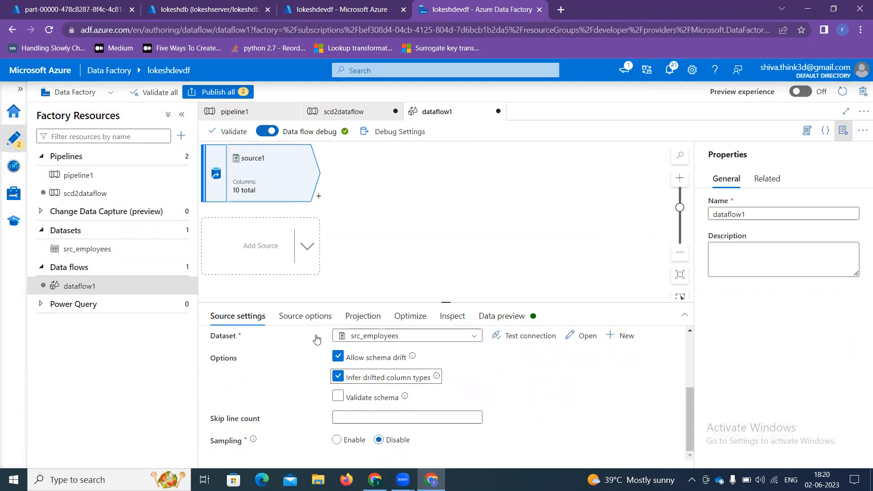
Step: In the source projection, type emp_id as integer and DOB as date, then add a second source
{"action": "left_click", "coordinate": [363, 317]}
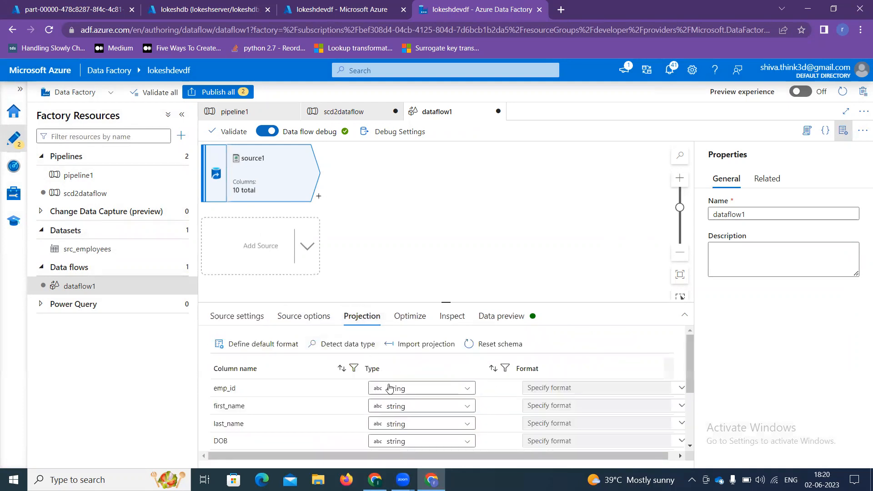
{"action": "left_click", "coordinate": [844, 130]}
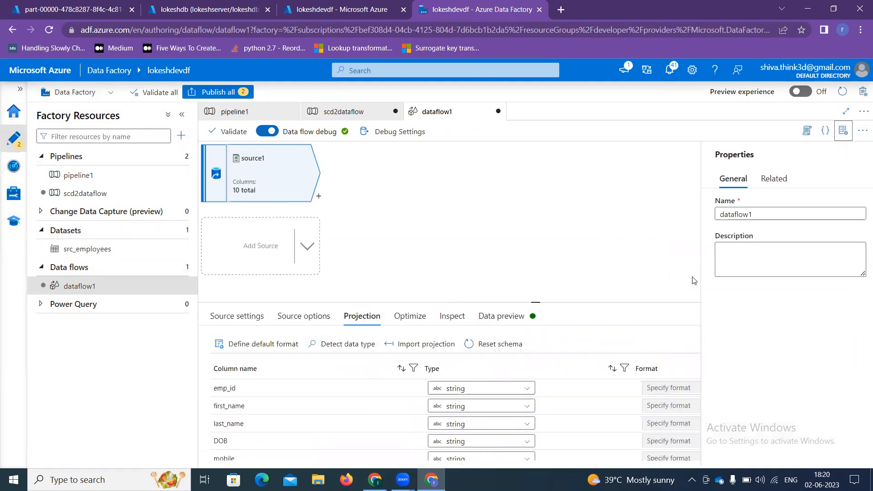
{"action": "left_click", "coordinate": [506, 389]}
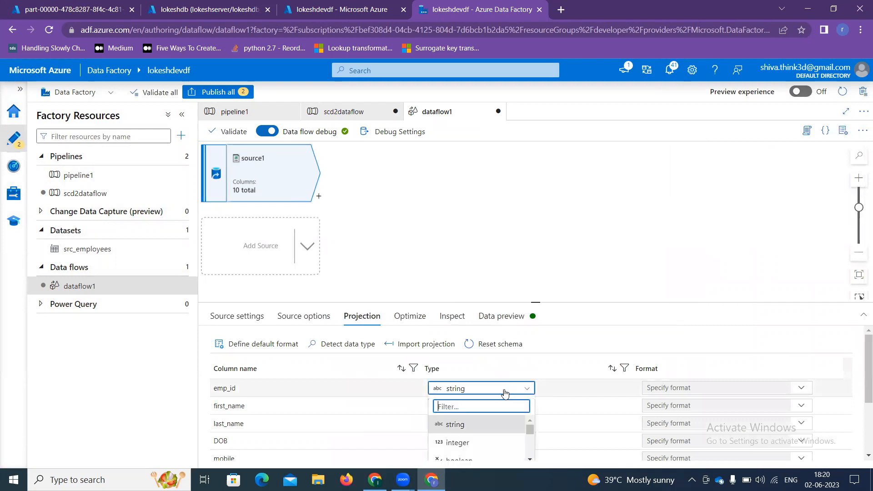
{"action": "left_click", "coordinate": [473, 443]}
{"action": "scroll", "coordinate": [466, 414], "scroll_direction": "down", "scroll_amount": 2}
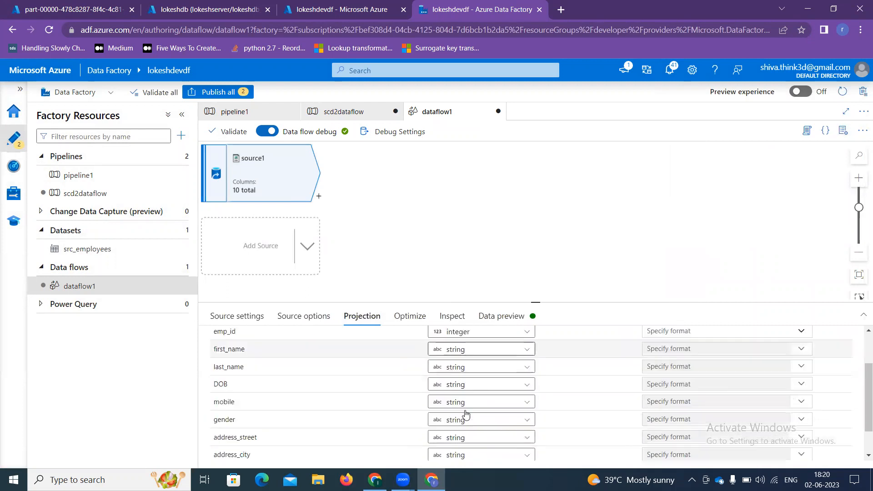
{"action": "left_click", "coordinate": [468, 385]}
{"action": "scroll", "coordinate": [462, 419], "scroll_direction": "down", "scroll_amount": 4}
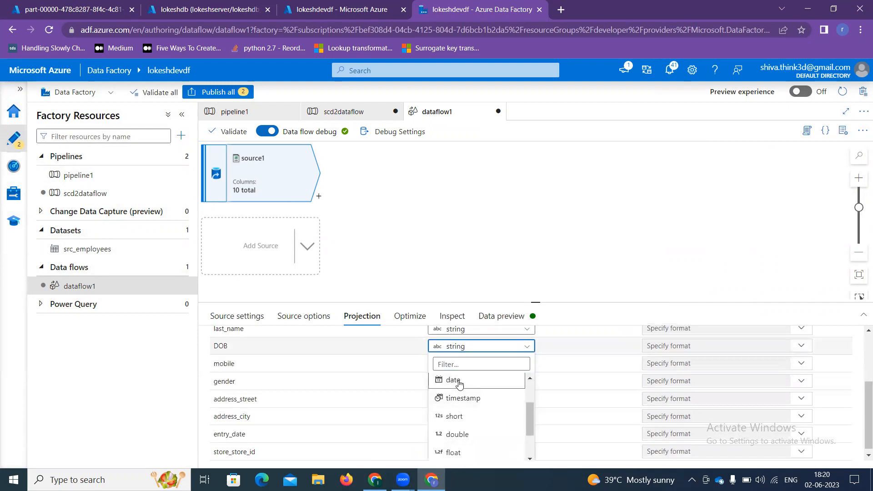
{"action": "left_click", "coordinate": [453, 380]}
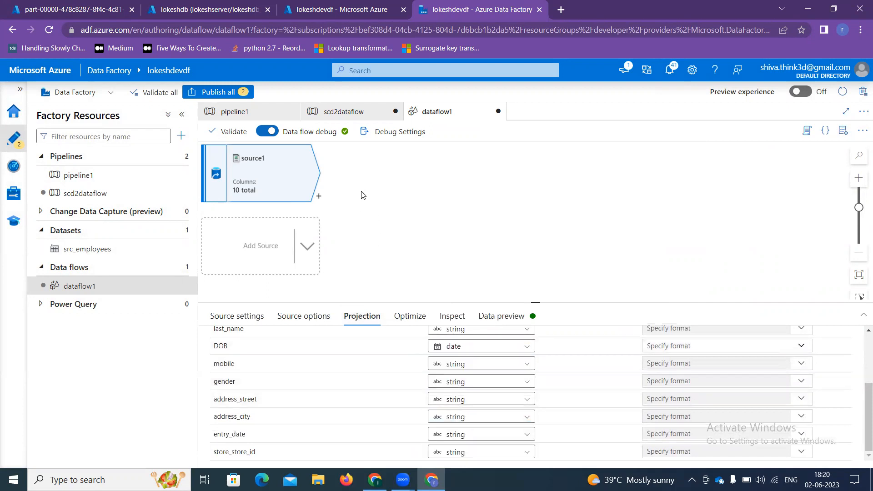
{"action": "left_click", "coordinate": [267, 246]}
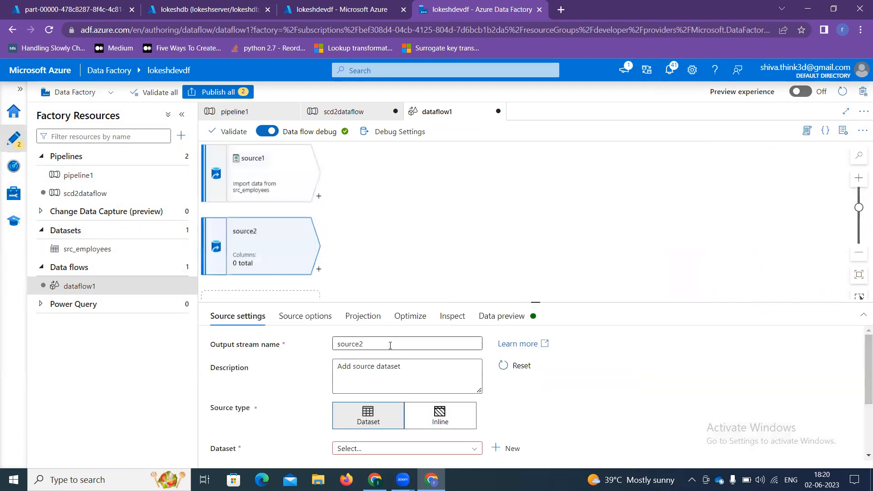
Step: Rename the second source's output stream from source2 to Target
{"action": "left_click_drag", "start_coordinate": [390, 345], "coordinate": [326, 345]}
{"action": "key", "text": "BackSpace"}
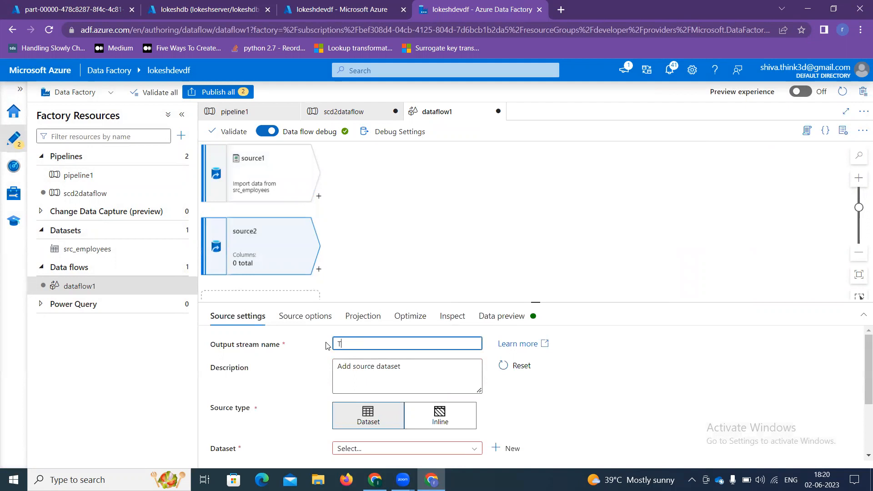
{"action": "scroll", "coordinate": [364, 409], "scroll_direction": "down", "scroll_amount": 1}
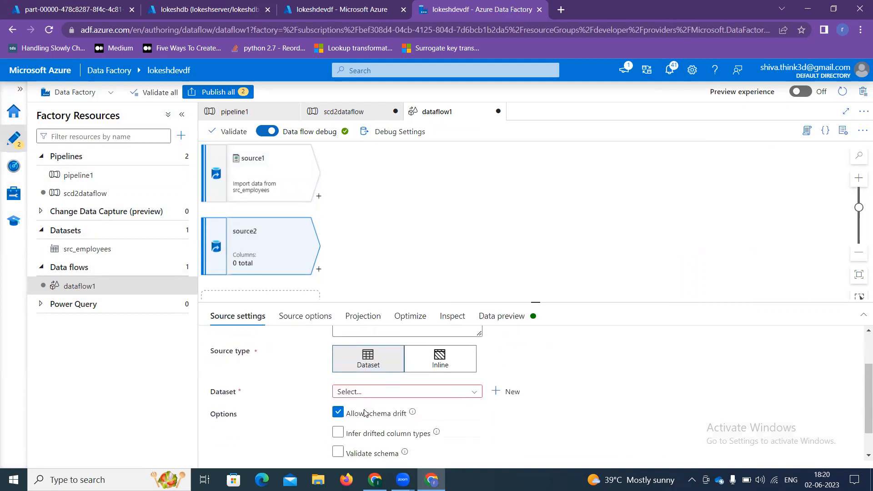
Step: Create a new Azure SQL Database dataset for Target linked to AzureSqlDatabase1
{"action": "left_click", "coordinate": [377, 394]}
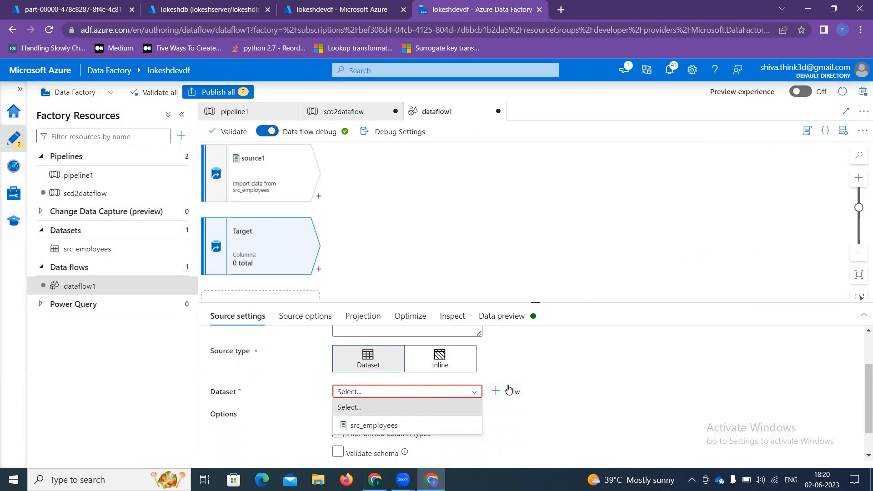
{"action": "left_click", "coordinate": [509, 393]}
{"action": "left_click", "coordinate": [508, 392]}
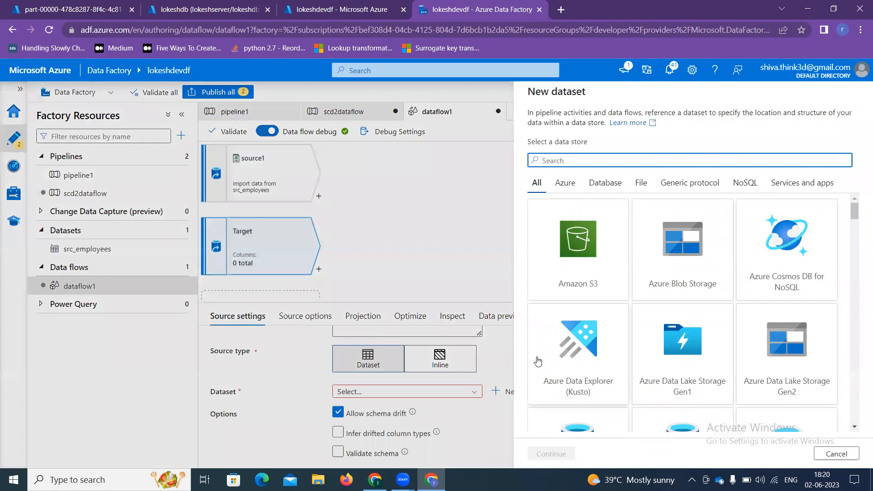
{"action": "scroll", "coordinate": [653, 364], "scroll_direction": "down", "scroll_amount": 1}
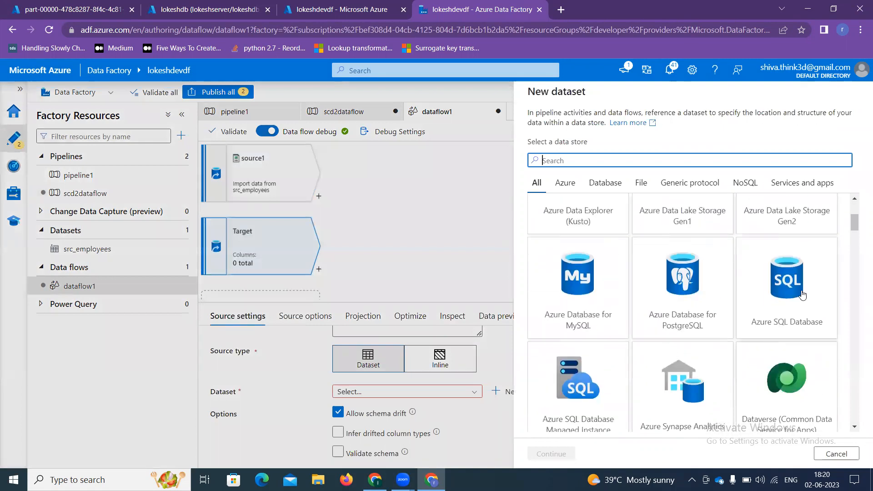
{"action": "left_click", "coordinate": [786, 291]}
{"action": "left_click", "coordinate": [548, 454]}
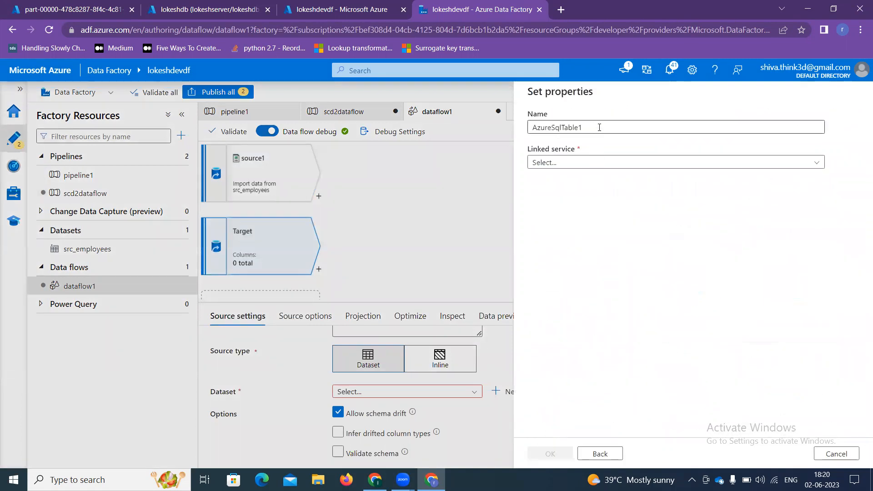
{"action": "left_click", "coordinate": [592, 163]}
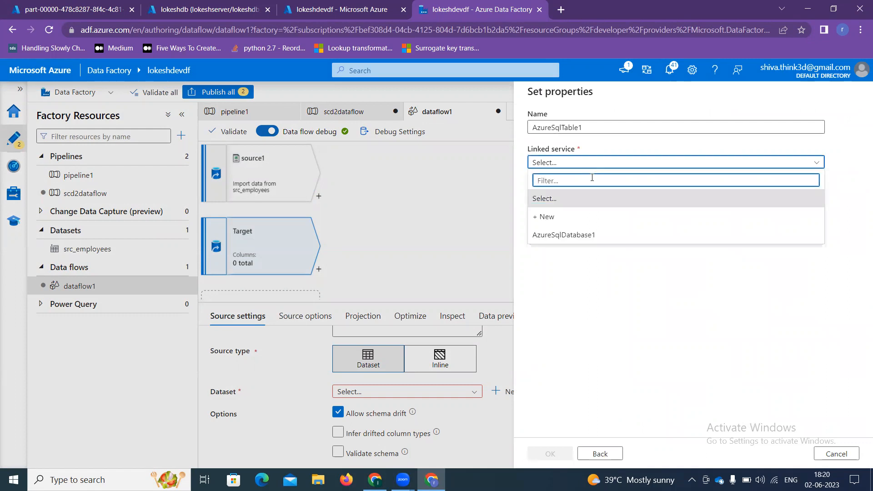
{"action": "left_click", "coordinate": [585, 236]}
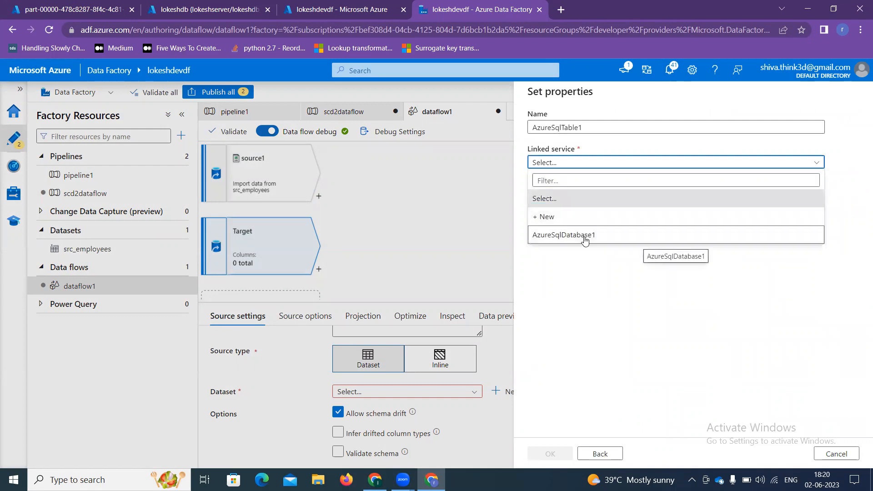
{"action": "left_click", "coordinate": [615, 163]}
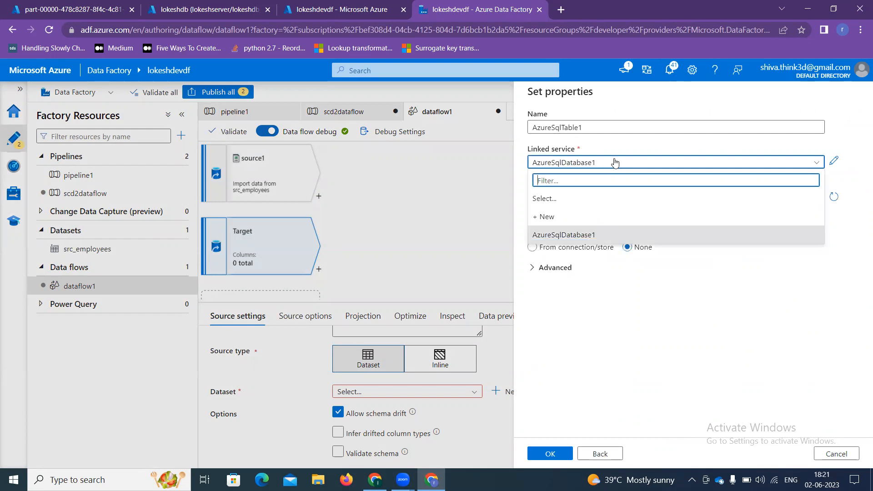
Step: Start a new linked service named emp_d on the Free Trial subscription, SQL server and employee database
{"action": "left_click", "coordinate": [560, 218]}
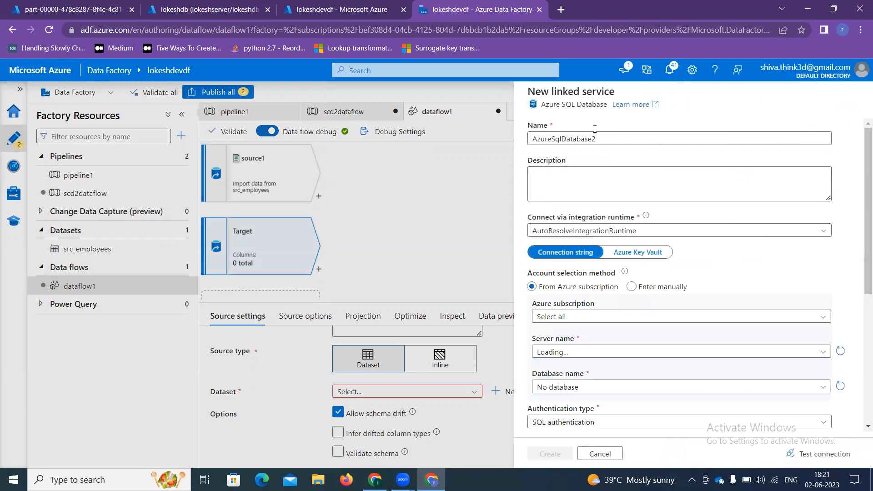
{"action": "left_click_drag", "start_coordinate": [604, 139], "coordinate": [529, 141]}
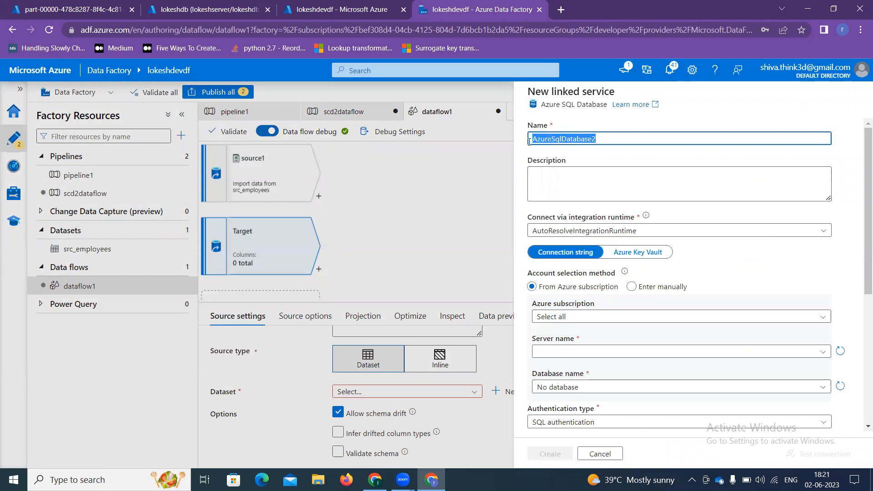
{"action": "type", "text": "emp_d"}
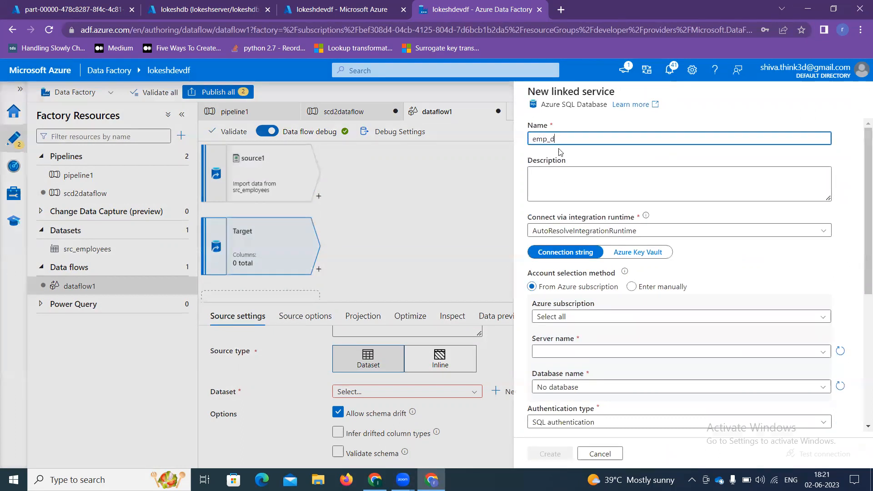
{"action": "left_click", "coordinate": [588, 317]}
{"action": "left_click", "coordinate": [586, 351]}
{"action": "scroll", "coordinate": [578, 313], "scroll_direction": "down", "scroll_amount": 1}
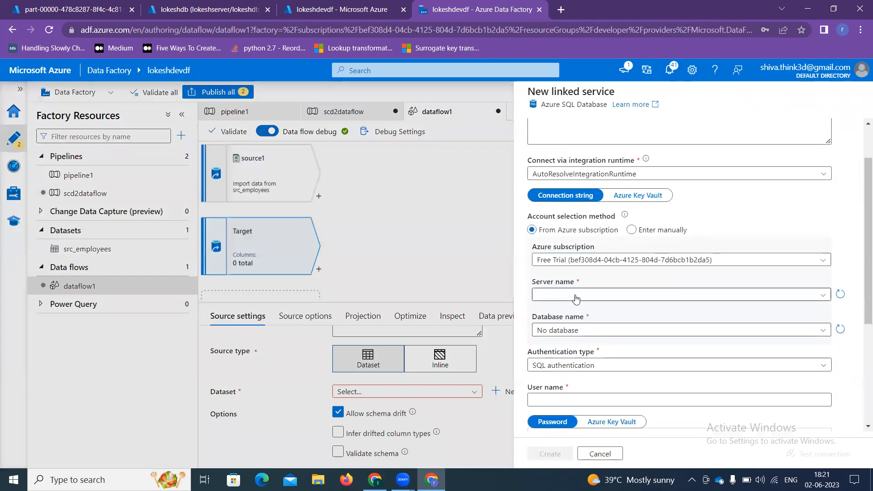
{"action": "left_click", "coordinate": [576, 296]}
{"action": "left_click", "coordinate": [573, 309]}
{"action": "left_click", "coordinate": [577, 330]}
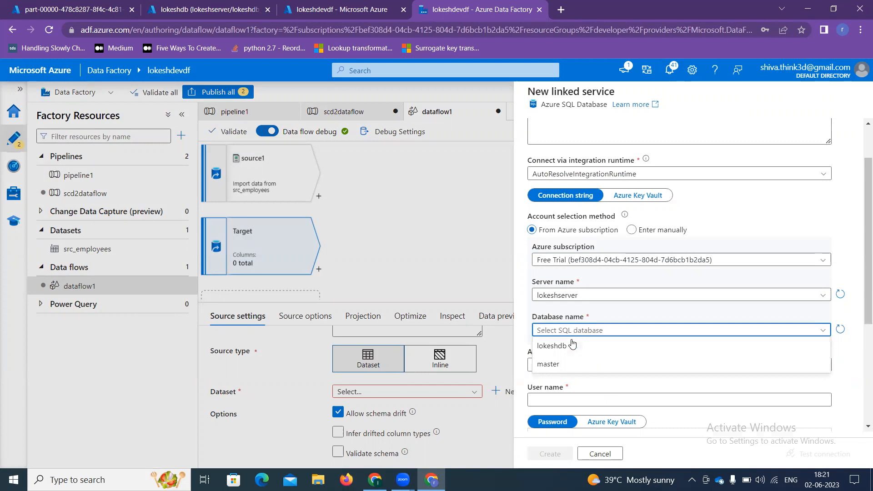
{"action": "left_click", "coordinate": [564, 345]}
Step: Enter the SQL login user name and password, test the connection, and create the linked service
{"action": "scroll", "coordinate": [564, 349], "scroll_direction": "down", "scroll_amount": 2}
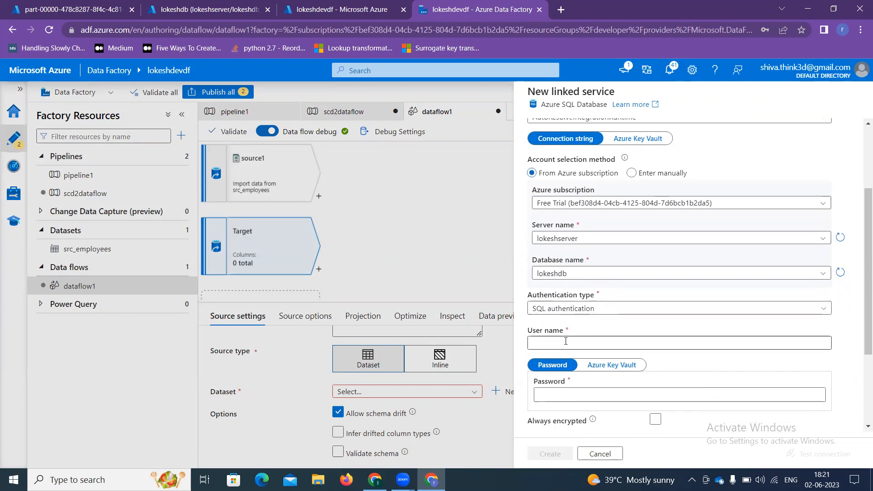
{"action": "left_click", "coordinate": [563, 342]}
{"action": "scroll", "coordinate": [561, 332], "scroll_direction": "down", "scroll_amount": 2}
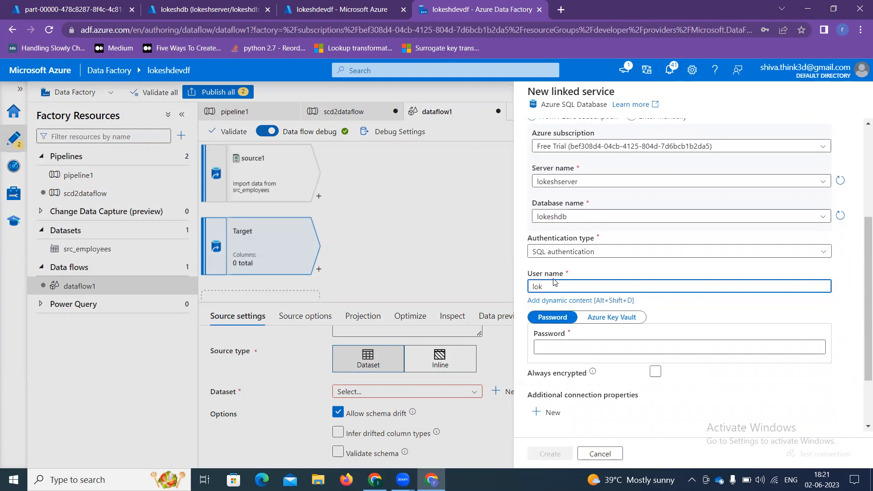
{"action": "type", "text": "lokeshadmin"}
{"action": "left_click", "coordinate": [571, 348]}
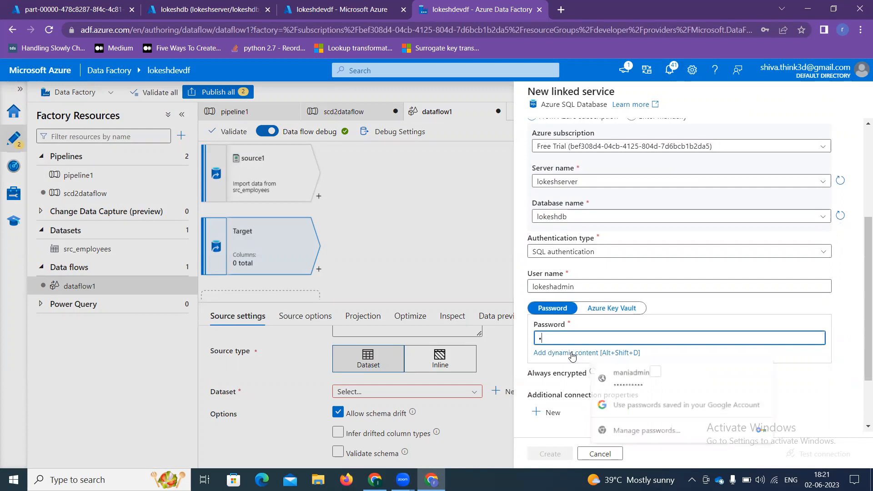
{"action": "type", "text": "*"}
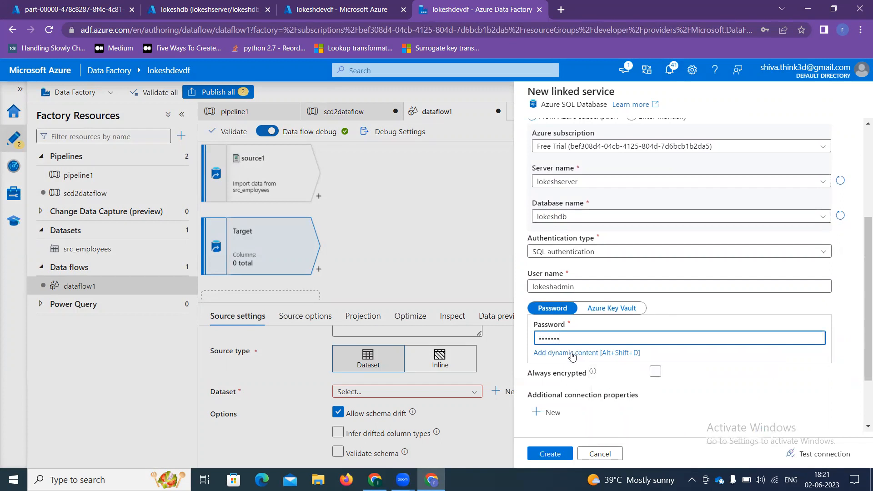
{"action": "type", "text": "*"}
{"action": "scroll", "coordinate": [584, 387], "scroll_direction": "down", "scroll_amount": 2}
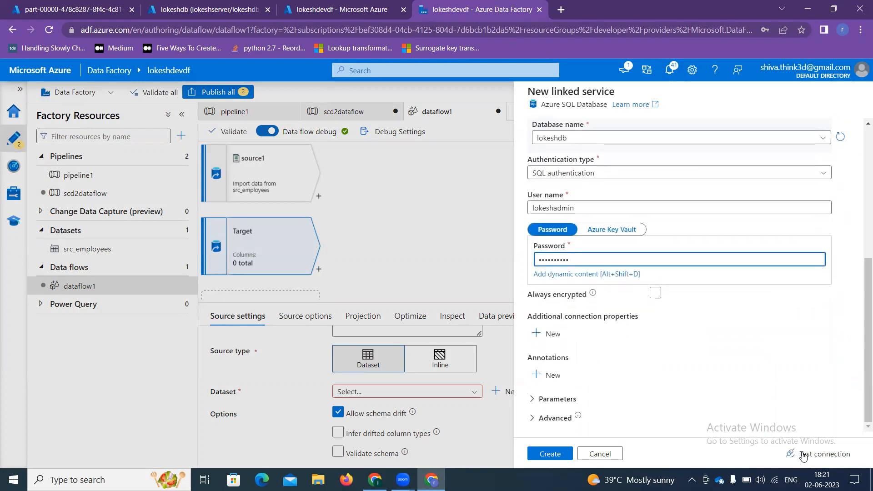
{"action": "left_click", "coordinate": [807, 454]}
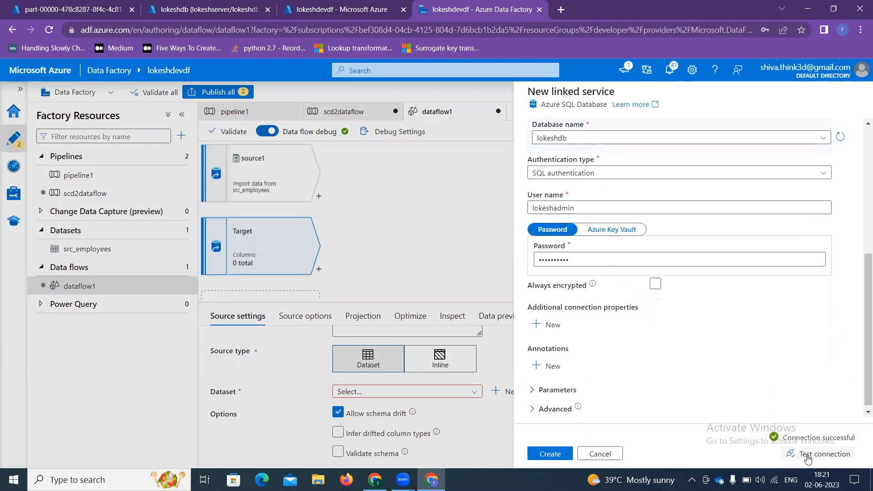
{"action": "left_click", "coordinate": [555, 455]}
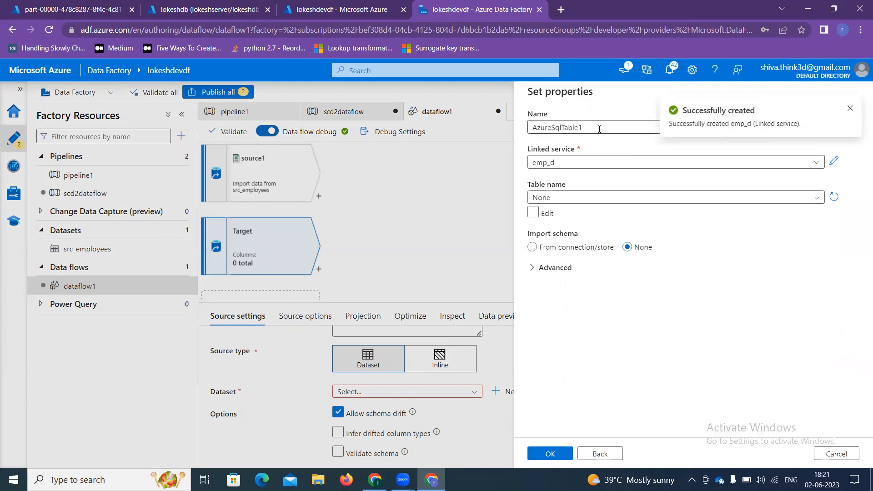
Step: Set the new AzureSqlTable1 dataset's table to kd.employee_d2 and confirm its properties
{"action": "left_click_drag", "start_coordinate": [600, 129], "coordinate": [535, 132]}
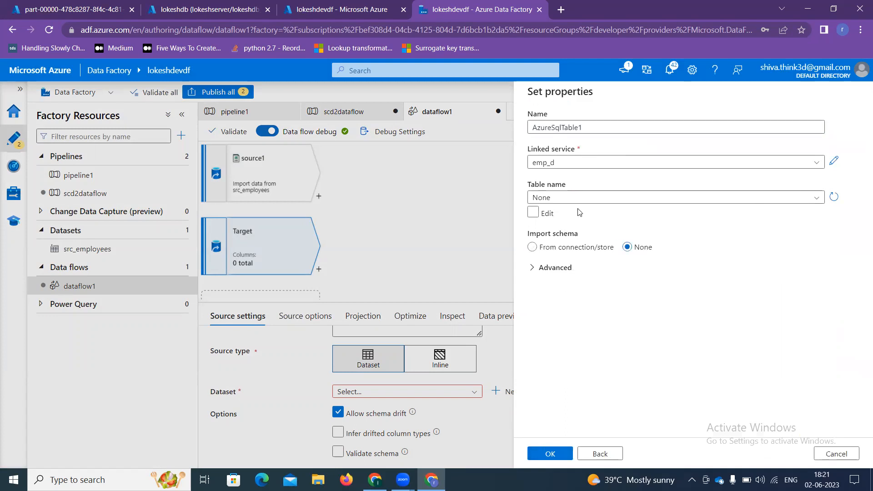
{"action": "left_click", "coordinate": [583, 197]}
{"action": "scroll", "coordinate": [591, 350], "scroll_direction": "down", "scroll_amount": 4}
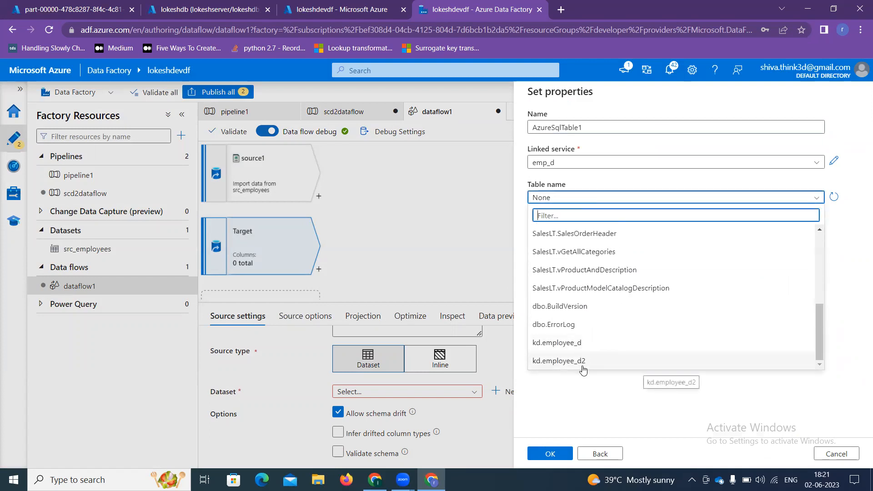
{"action": "left_click", "coordinate": [582, 364]}
{"action": "left_click", "coordinate": [551, 459]}
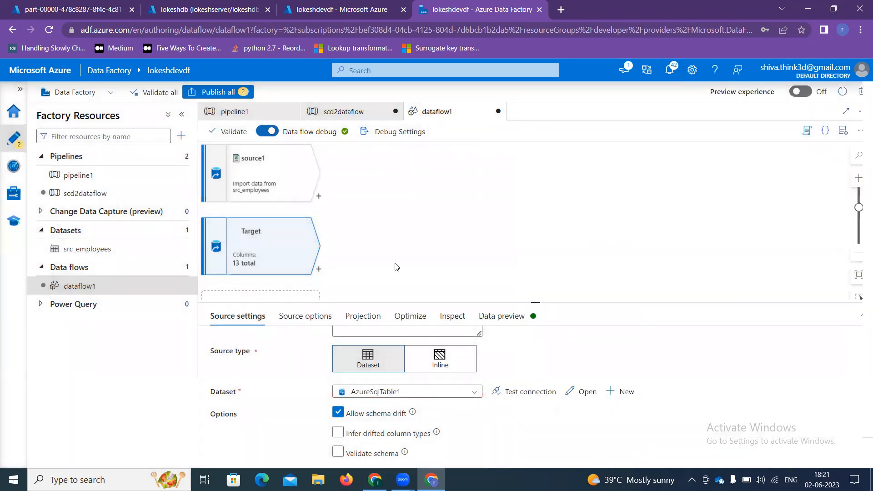
{"action": "key", "text": "ctrl+shift+Tab"}
{"action": "key", "text": "ctrl+shift+Tab"}
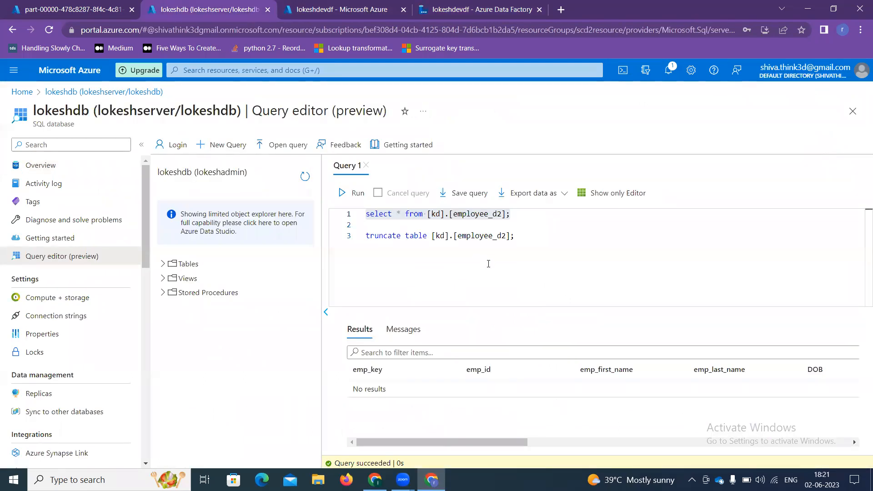
Step: Write a new query: select emp_key, emp_id, emp_last_name, city from [kd].[employee_d2]
{"action": "left_click", "coordinate": [489, 263]}
{"action": "key", "text": "Return"}
{"action": "key", "text": "Return"}
{"action": "type", "text": "select "}
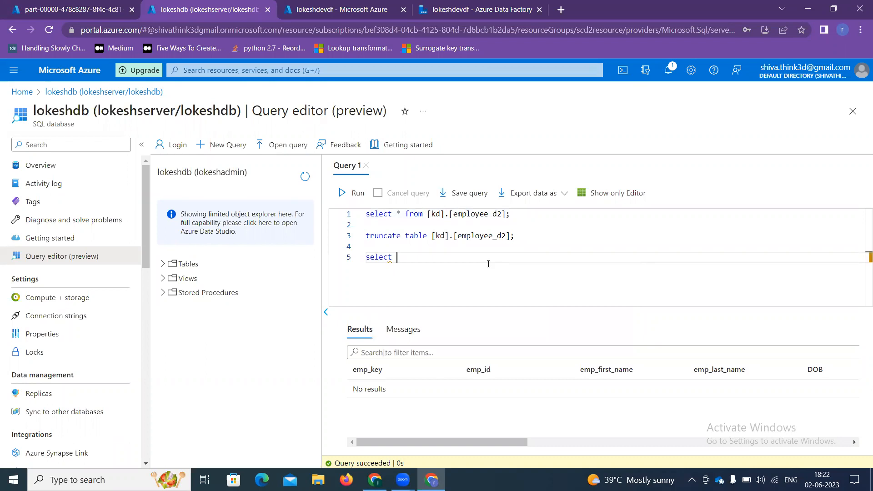
{"action": "type", "text": "emp_key, emp_"}
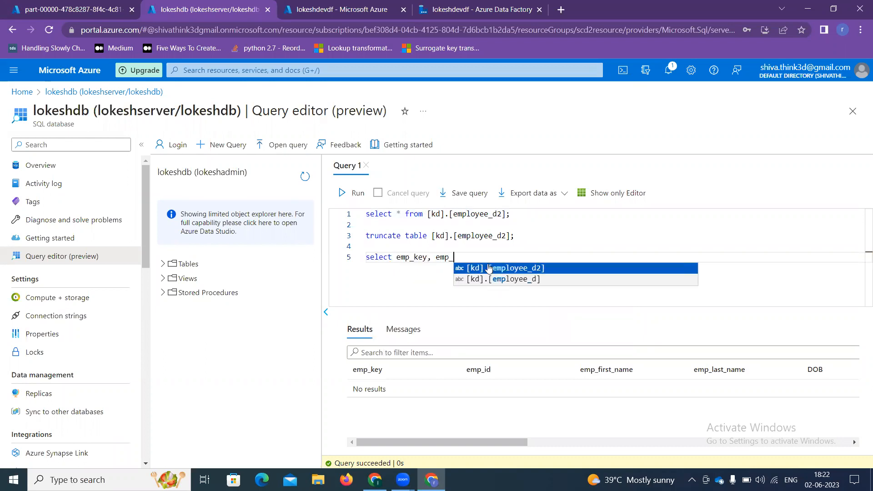
{"action": "type", "text": "id, "}
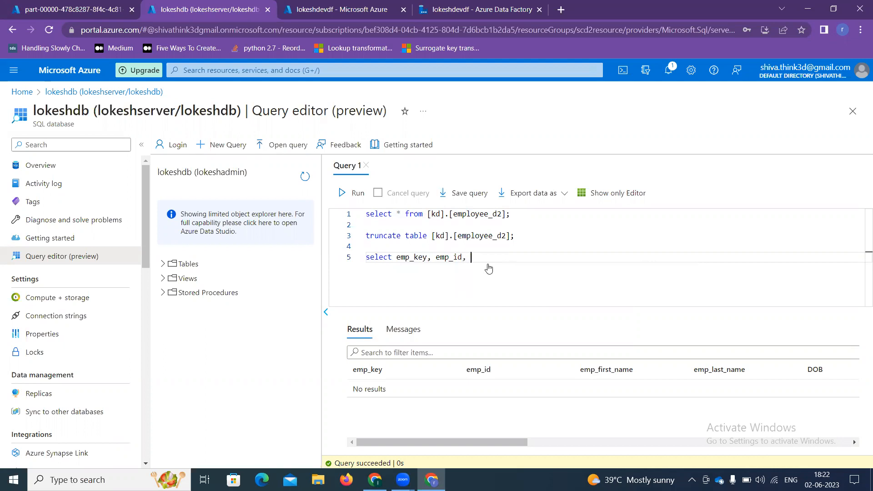
{"action": "type", "text": "emp_last_name, city from"}
{"action": "left_click_drag", "start_coordinate": [427, 214], "coordinate": [510, 217]}
{"action": "key", "text": "ctrl+c"}
{"action": "left_click", "coordinate": [595, 255]}
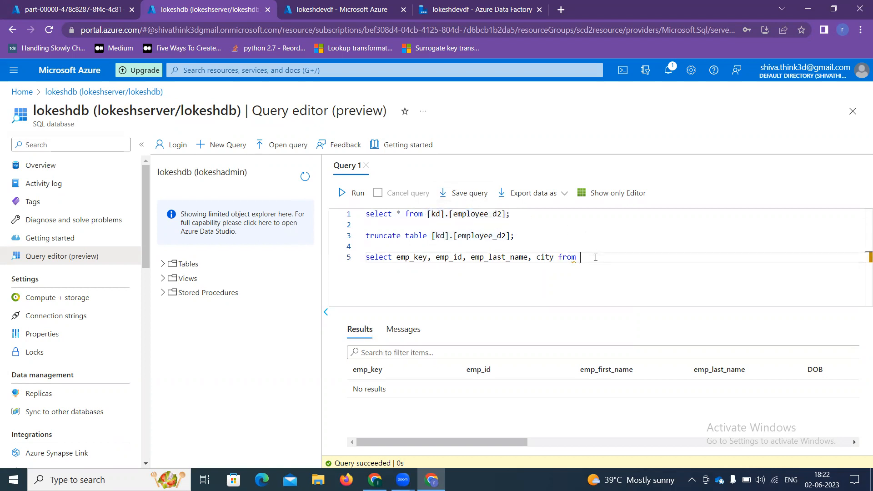
{"action": "key", "text": "ctrl+v"}
Step: Run the new select query and copy it to the clipboard
{"action": "left_click_drag", "start_coordinate": [472, 277], "coordinate": [367, 247]}
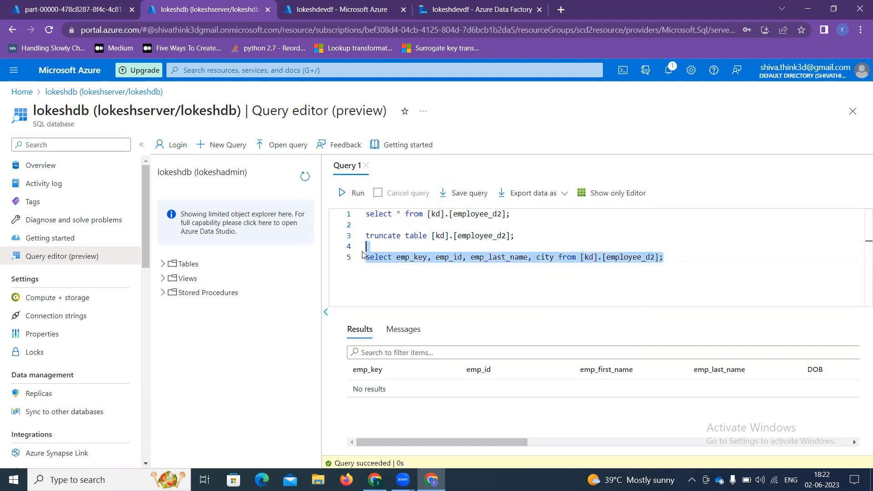
{"action": "left_click", "coordinate": [352, 193]}
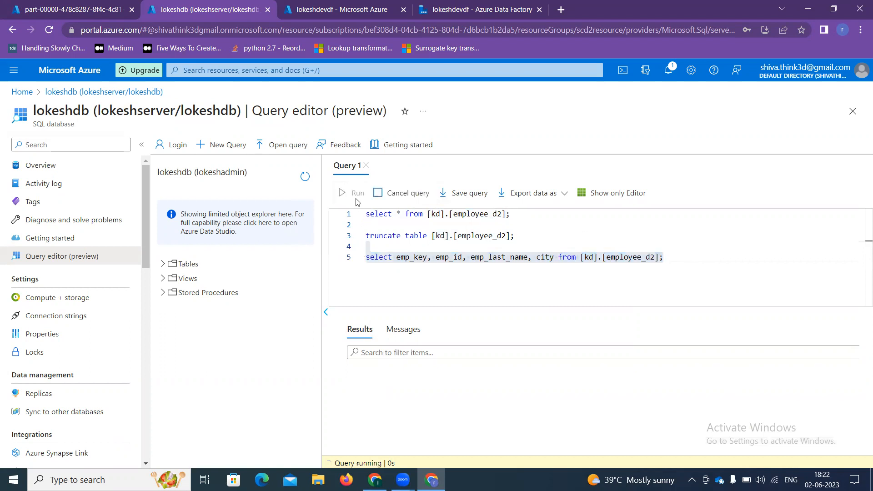
{"action": "left_click", "coordinate": [359, 330]}
{"action": "right_click", "coordinate": [412, 260]}
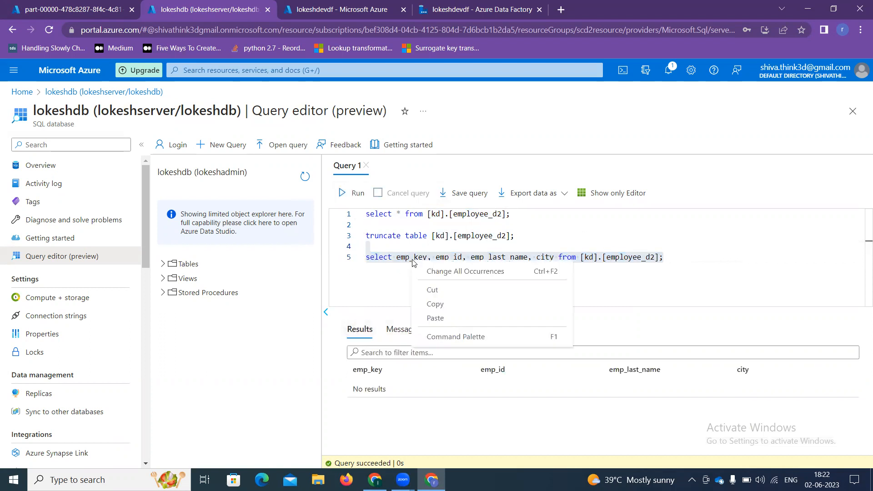
{"action": "left_click", "coordinate": [425, 302]}
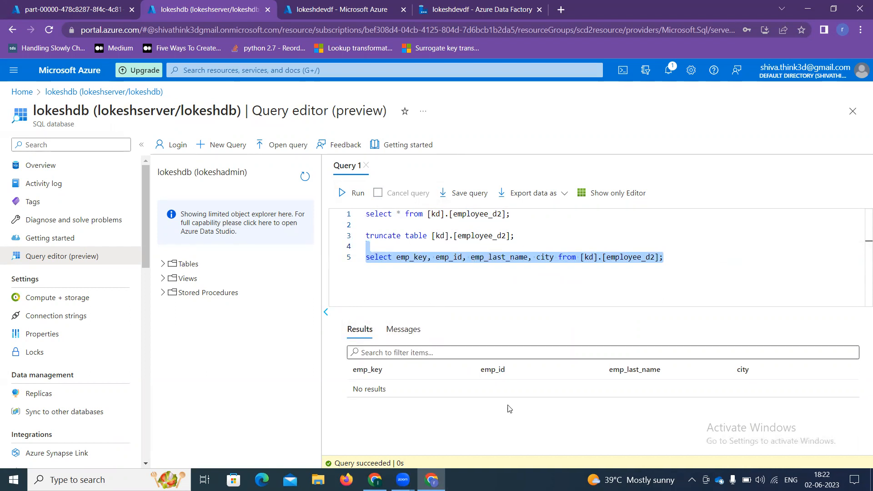
{"action": "left_click", "coordinate": [376, 479]}
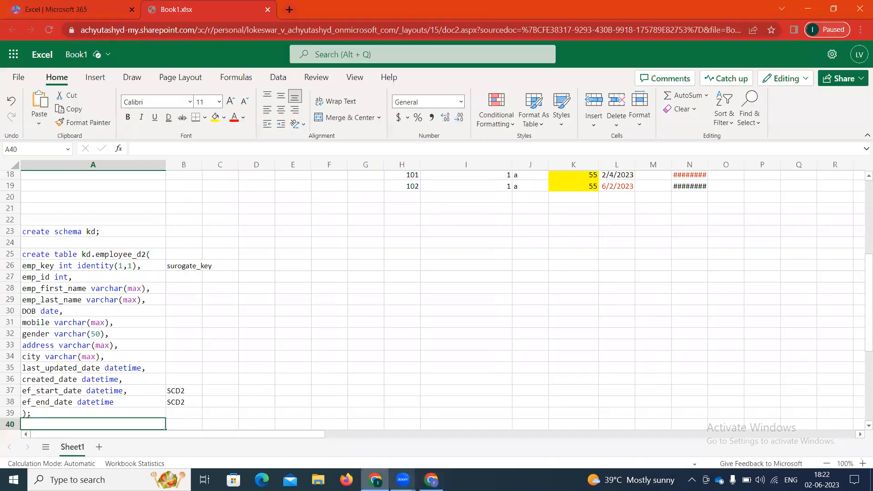
{"action": "left_click", "coordinate": [431, 479]}
Step: Make Target infer drifted column types and read from the pasted kd.employee_d2 select query
{"action": "left_click", "coordinate": [345, 4]}
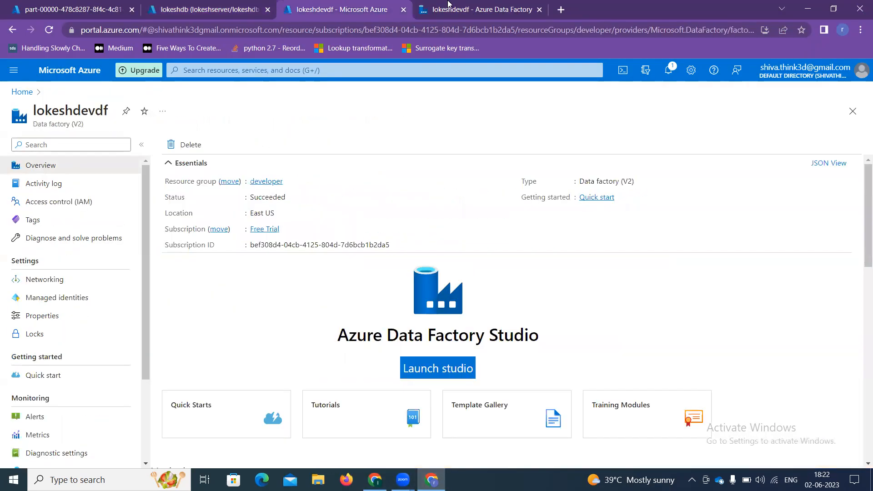
{"action": "left_click", "coordinate": [448, 8]}
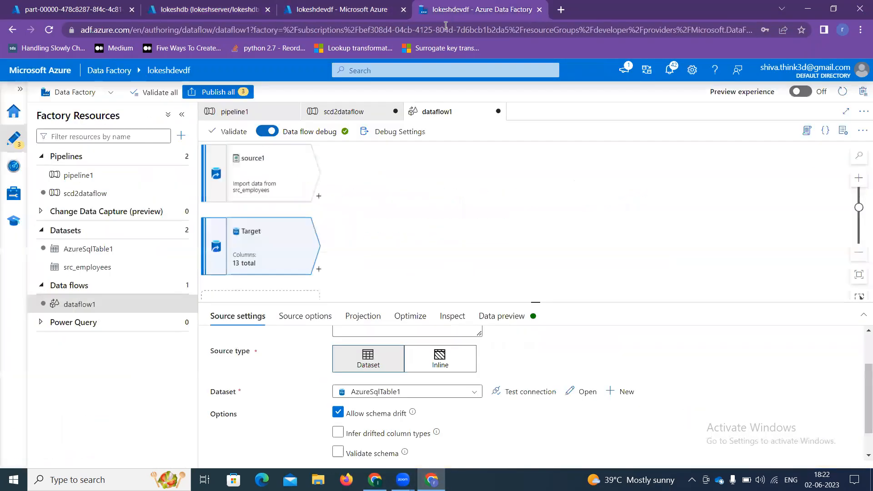
{"action": "left_click", "coordinate": [342, 435]}
{"action": "scroll", "coordinate": [343, 435], "scroll_direction": "down", "scroll_amount": 1}
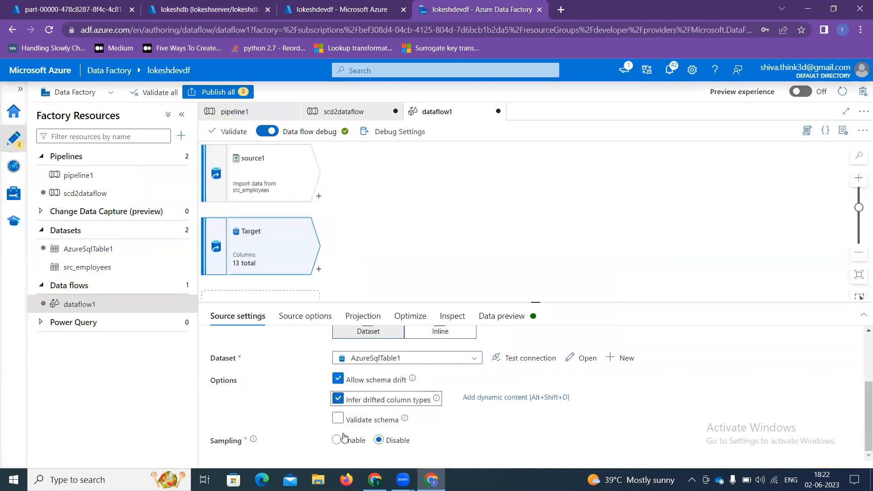
{"action": "left_click", "coordinate": [313, 320]}
{"action": "left_click", "coordinate": [373, 344]}
{"action": "left_click", "coordinate": [371, 367]}
{"action": "key", "text": "ctrl+v"}
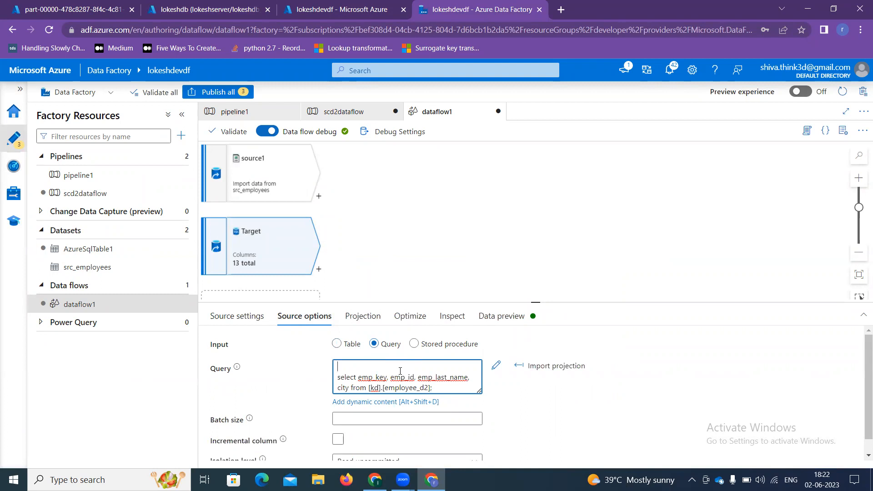
{"action": "key", "text": "BackSpace"}
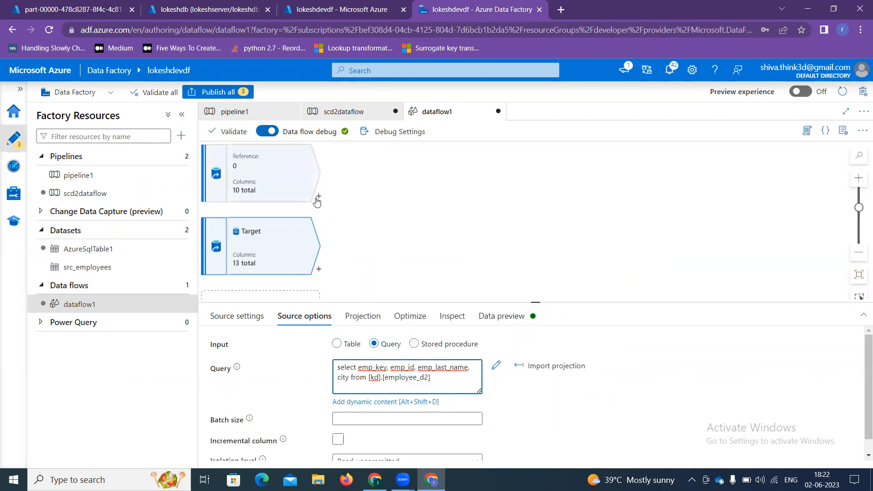
{"action": "left_click", "coordinate": [318, 198]}
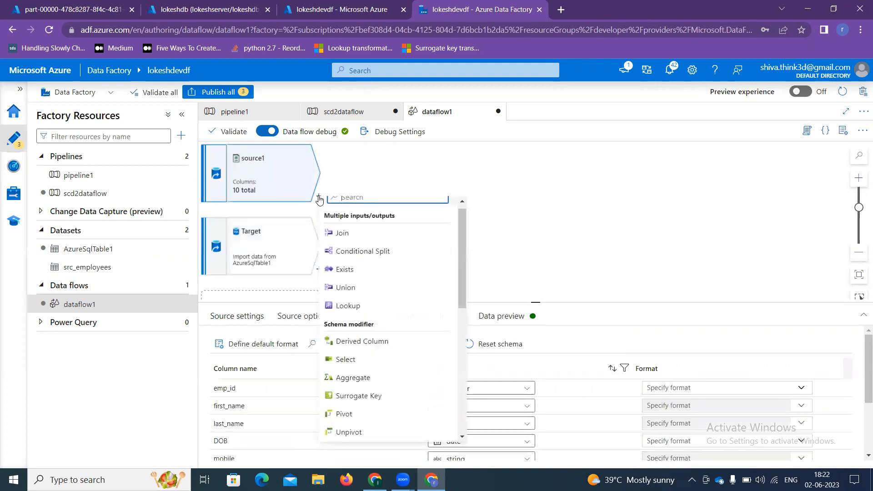
Step: Add a Select transformation after source1 and enlarge its settings area
{"action": "type", "text": "sele"}
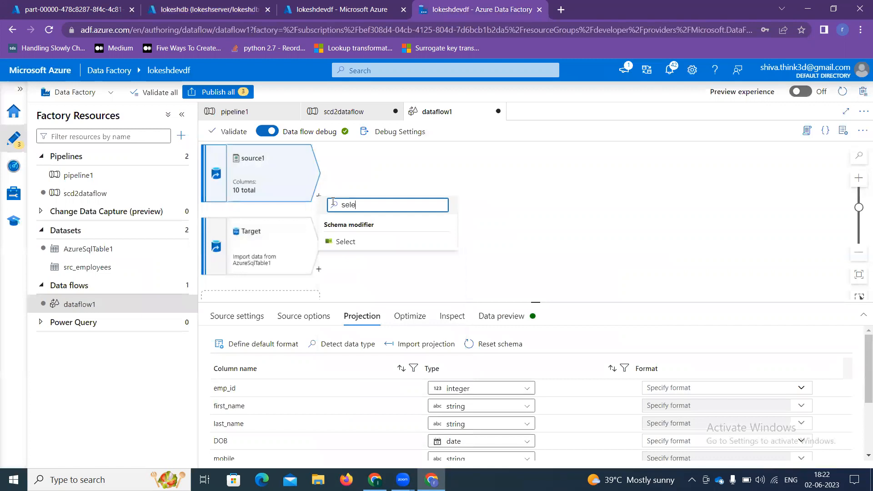
{"action": "left_click", "coordinate": [409, 248]}
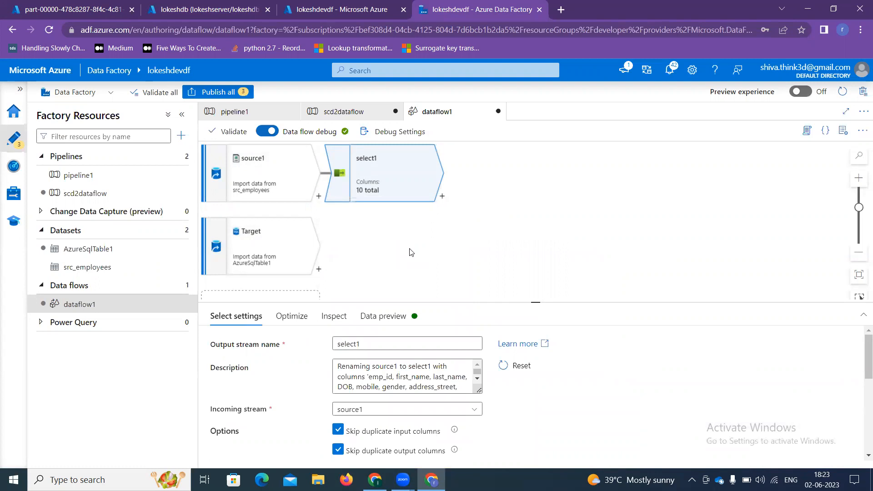
{"action": "scroll", "coordinate": [350, 399], "scroll_direction": "down", "scroll_amount": 3}
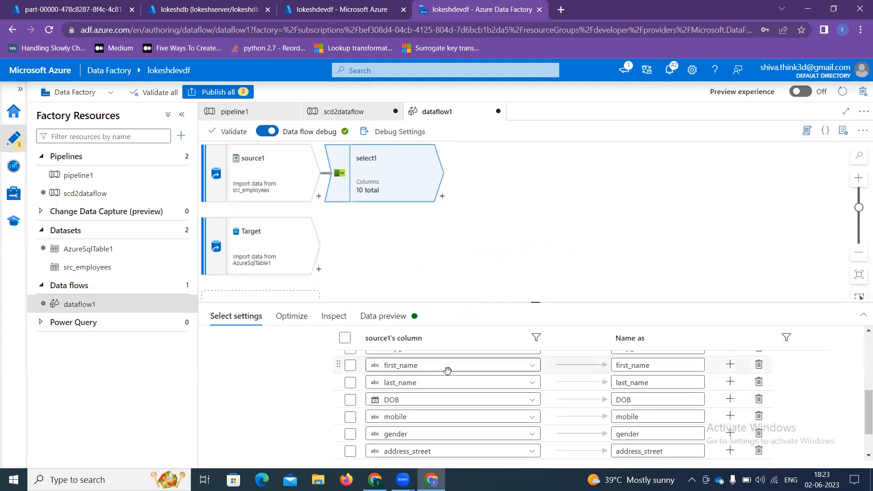
{"action": "scroll", "coordinate": [536, 371], "scroll_direction": "up", "scroll_amount": 1}
{"action": "left_click_drag", "start_coordinate": [537, 302], "coordinate": [535, 245]}
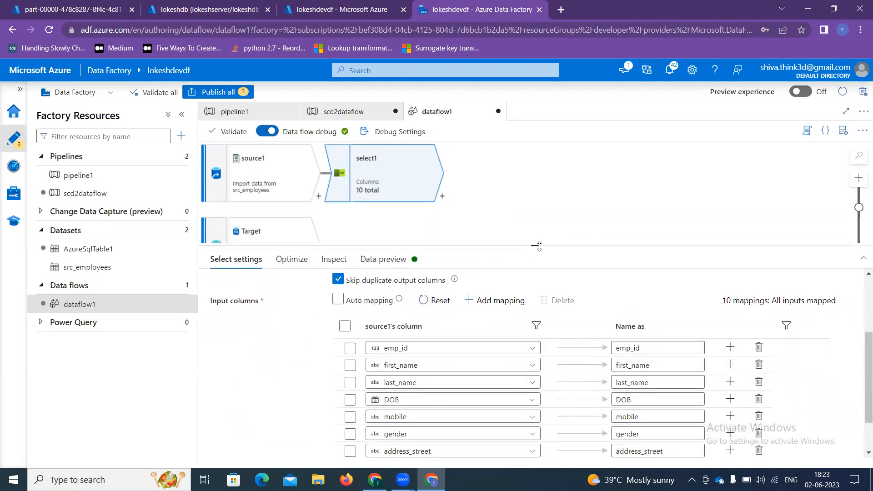
Step: Prefix emp_id, first_name, last_name, DOB, mobile and gender output names with src_
{"action": "left_click", "coordinate": [618, 351]}
{"action": "type", "text": "src_"}
{"action": "left_click", "coordinate": [618, 367]}
{"action": "type", "text": "src_"}
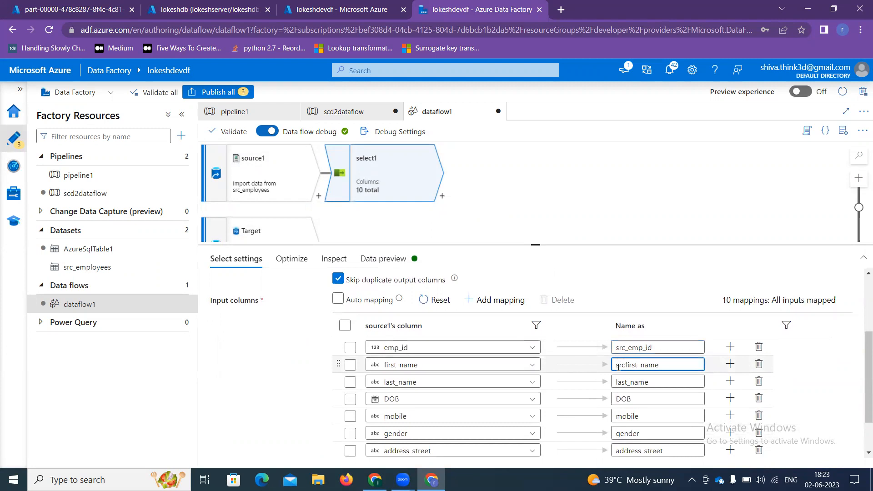
{"action": "left_click", "coordinate": [616, 382]}
{"action": "type", "text": "src_"}
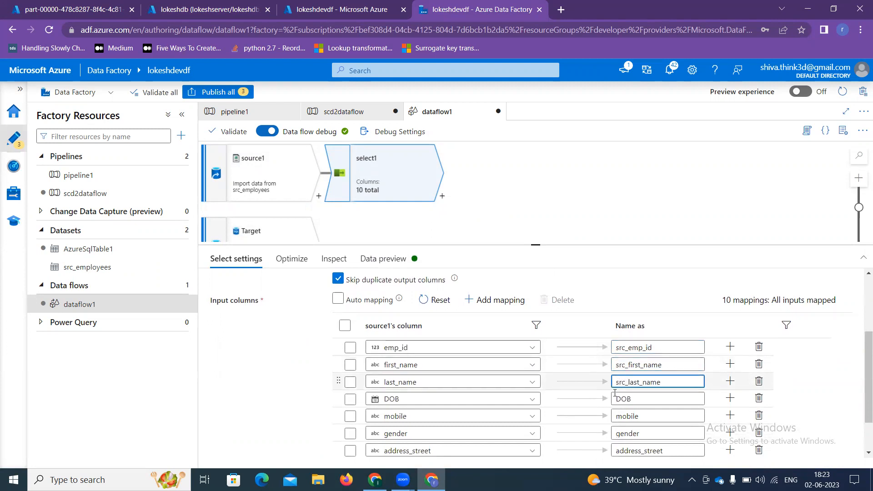
{"action": "left_click", "coordinate": [615, 398]}
{"action": "type", "text": "src_"}
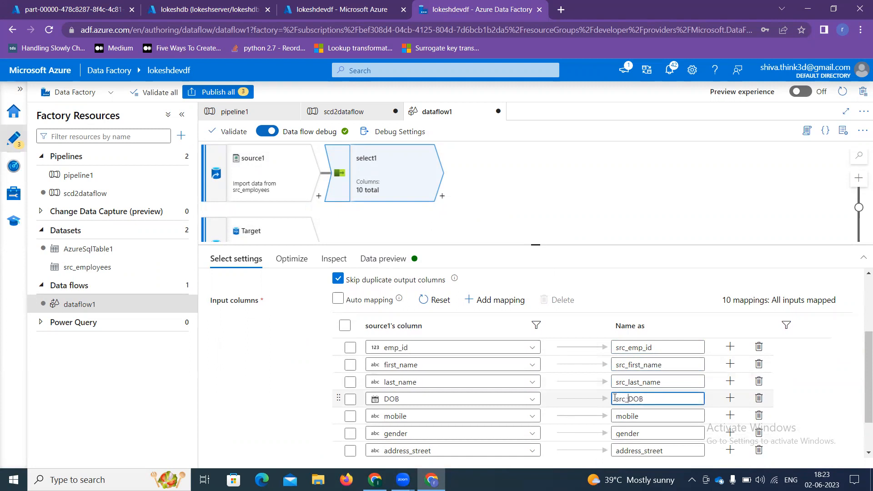
{"action": "left_click", "coordinate": [617, 416]}
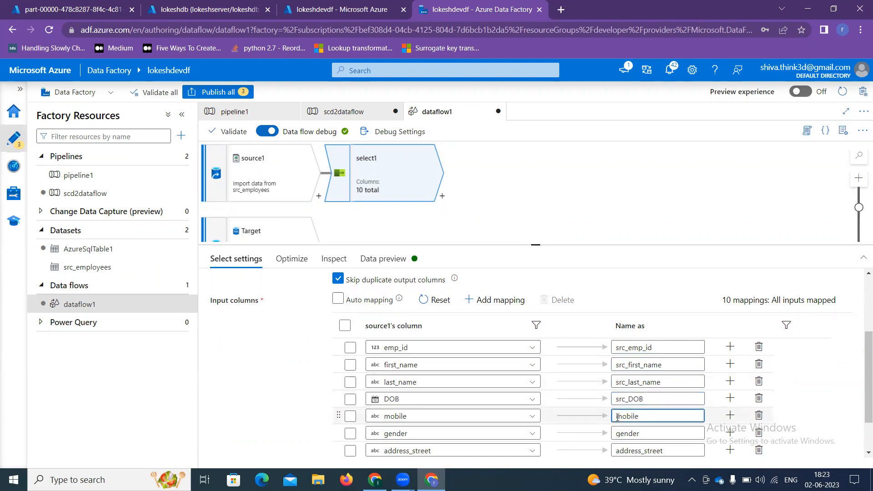
{"action": "type", "text": "src_"}
{"action": "left_click", "coordinate": [617, 434]}
{"action": "type", "text": "src_"}
Step: Prefix address_street and address_city output names with src_ as well
{"action": "scroll", "coordinate": [618, 434], "scroll_direction": "down", "scroll_amount": 1}
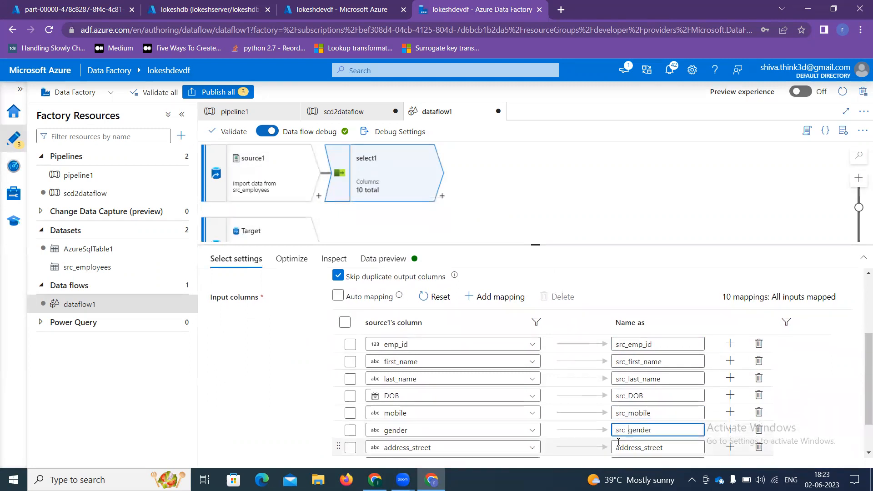
{"action": "left_click", "coordinate": [614, 399]}
{"action": "type", "text": "src_"}
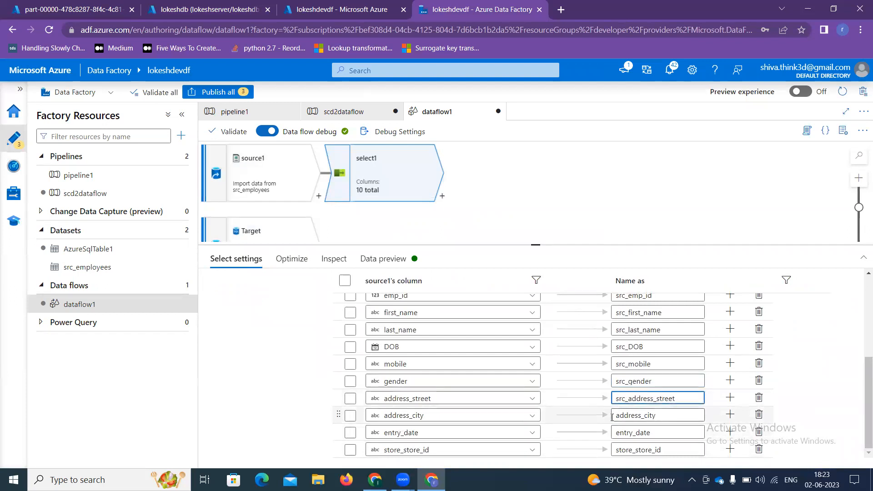
{"action": "left_click", "coordinate": [614, 417]}
{"action": "type", "text": "src_"}
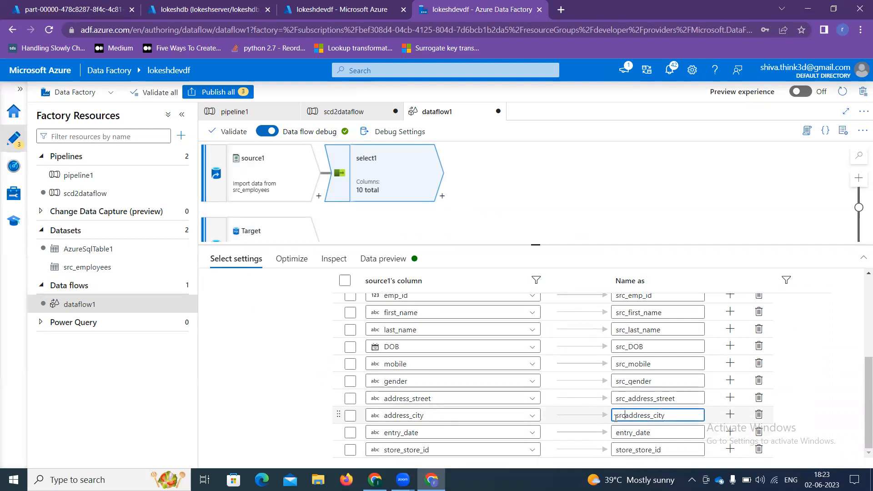
{"action": "left_click", "coordinate": [617, 434]}
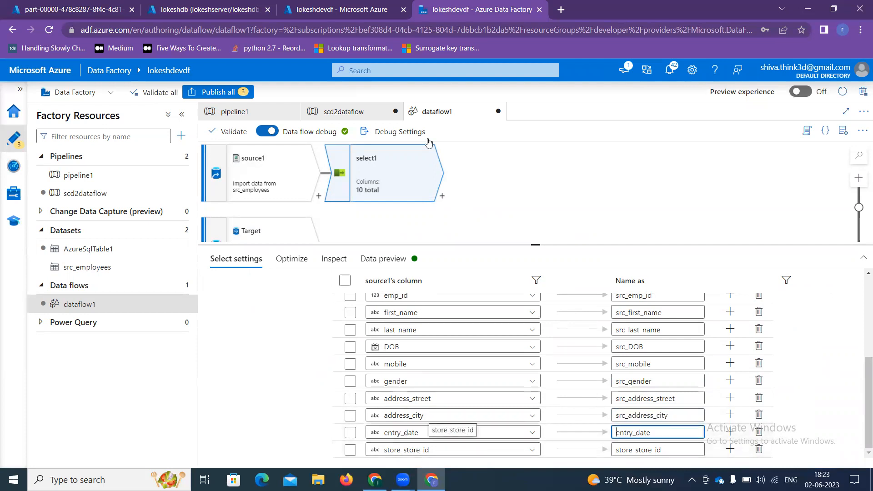
Step: Check the Azure portal pages and the Excel table schema before returning to the data flow
{"action": "left_click", "coordinate": [338, 7]}
{"action": "left_click", "coordinate": [185, 7]}
{"action": "left_click", "coordinate": [350, 7]}
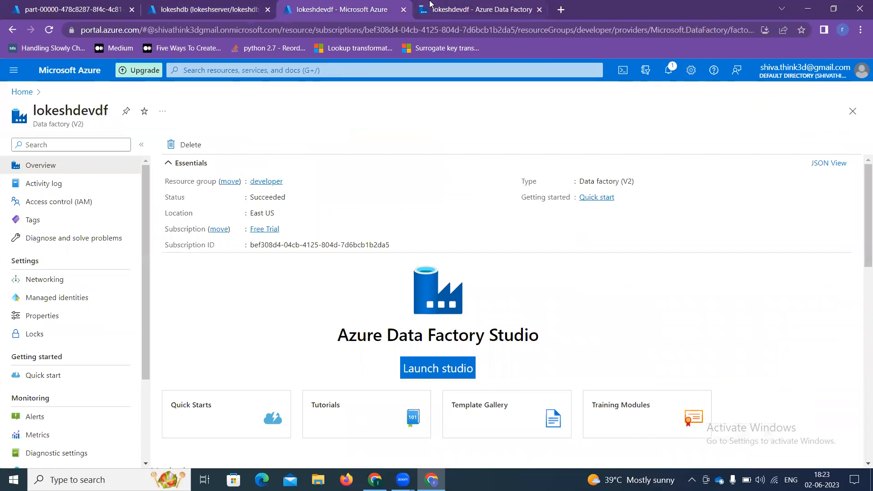
{"action": "left_click", "coordinate": [430, 7]}
{"action": "key", "text": "alt+Tab"}
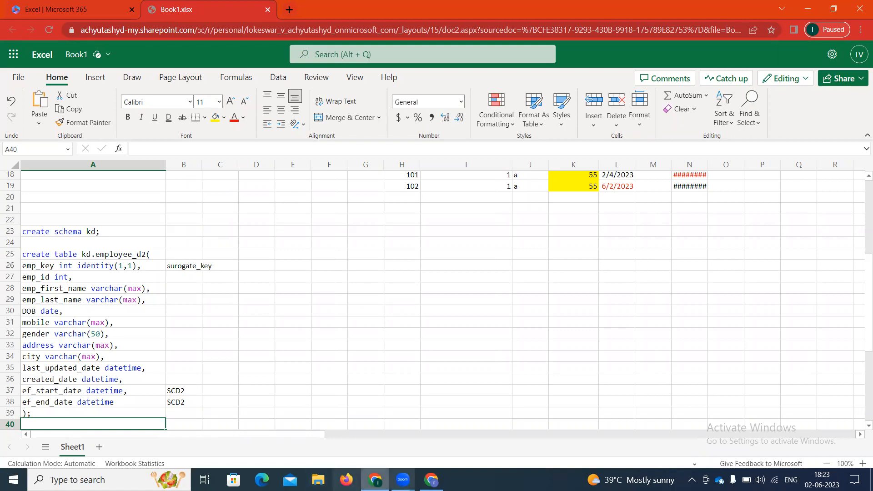
{"action": "left_click", "coordinate": [432, 479]}
Step: Remove the entry_date and store_store_id mappings from select1
{"action": "left_click", "coordinate": [350, 433]}
{"action": "left_click", "coordinate": [349, 450]}
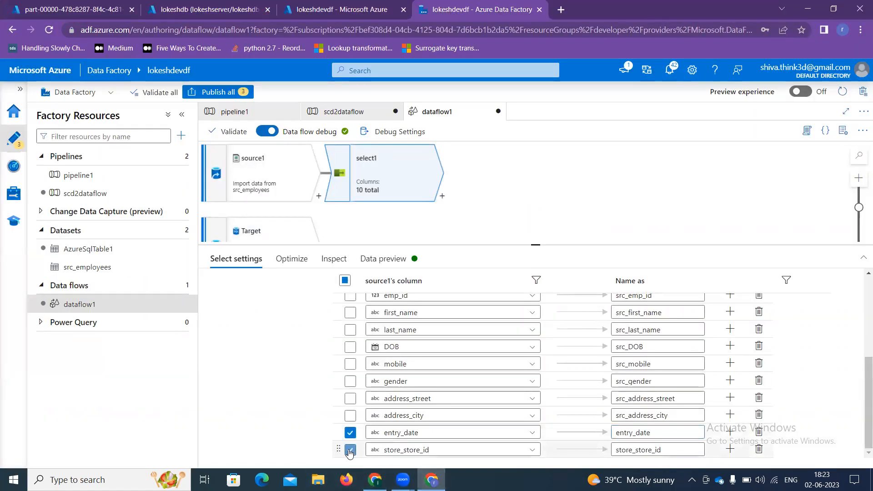
{"action": "left_click", "coordinate": [758, 450]}
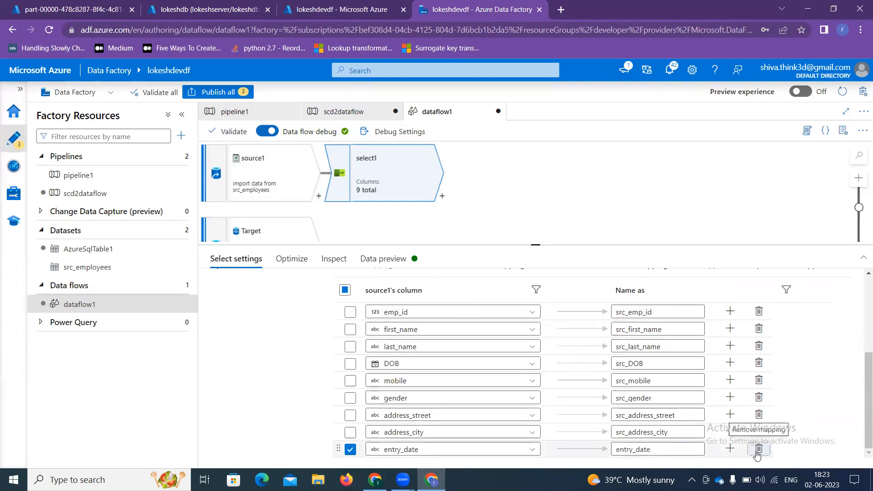
{"action": "left_click", "coordinate": [758, 449]}
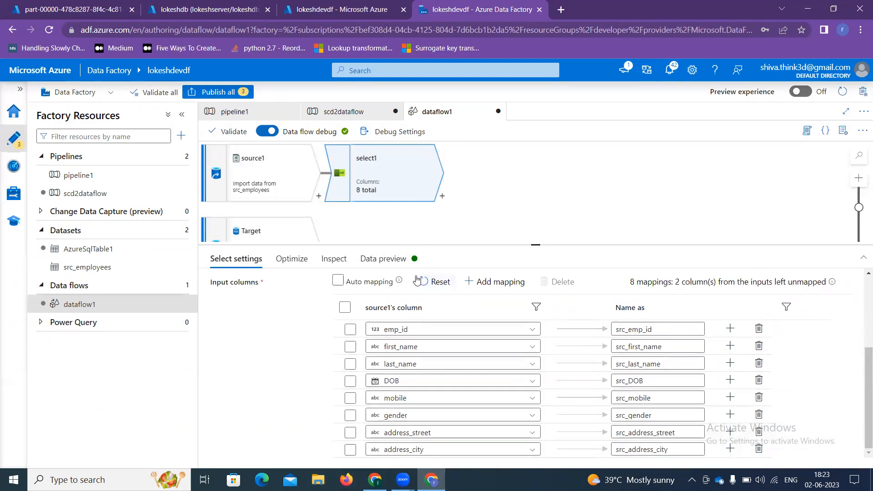
{"action": "scroll", "coordinate": [339, 213], "scroll_direction": "down", "scroll_amount": 1}
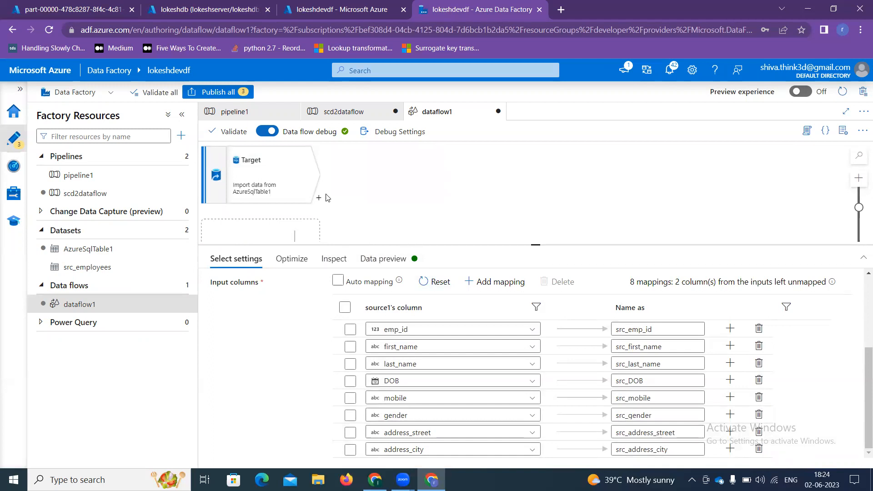
{"action": "scroll", "coordinate": [331, 214], "scroll_direction": "up", "scroll_amount": 1}
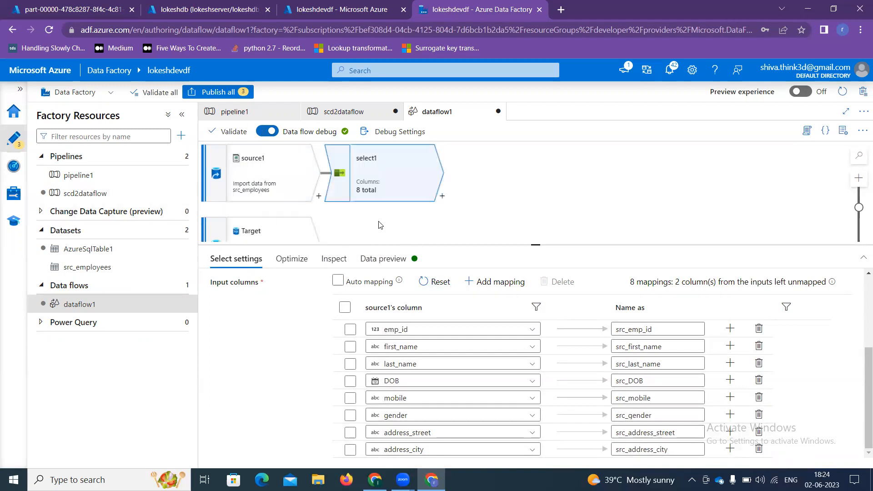
{"action": "left_click_drag", "start_coordinate": [535, 244], "coordinate": [536, 296]}
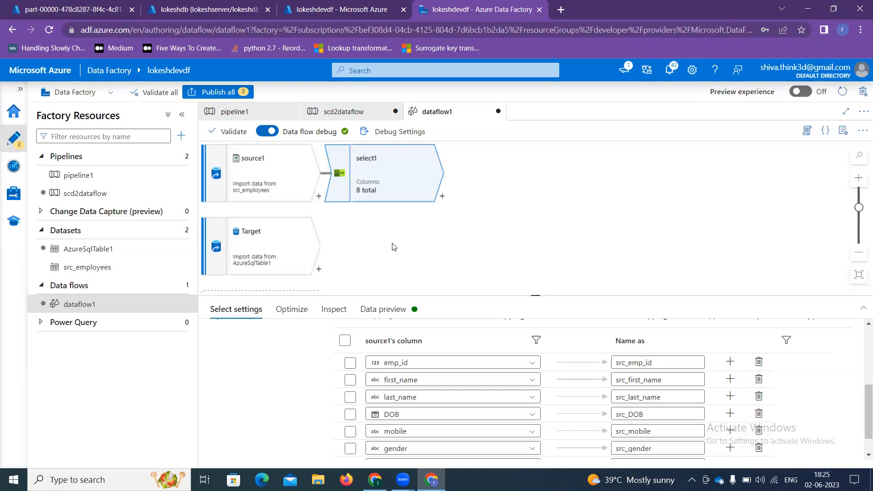
Step: Add a Lookup step after select1 with Target as the lookup stream
{"action": "left_click", "coordinate": [442, 197]}
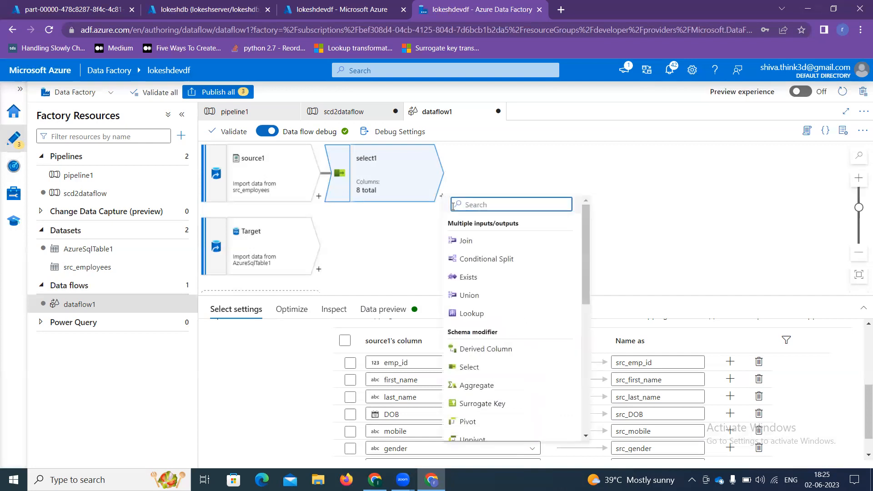
{"action": "type", "text": "lo"}
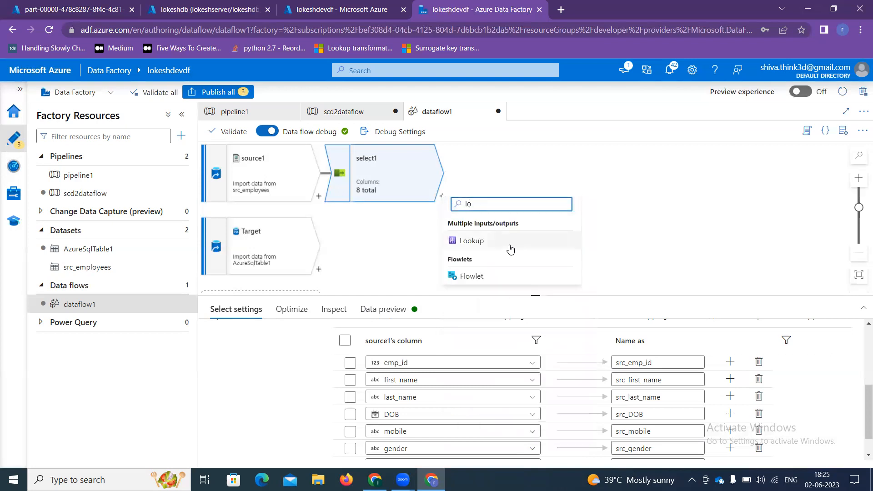
{"action": "left_click", "coordinate": [496, 246]}
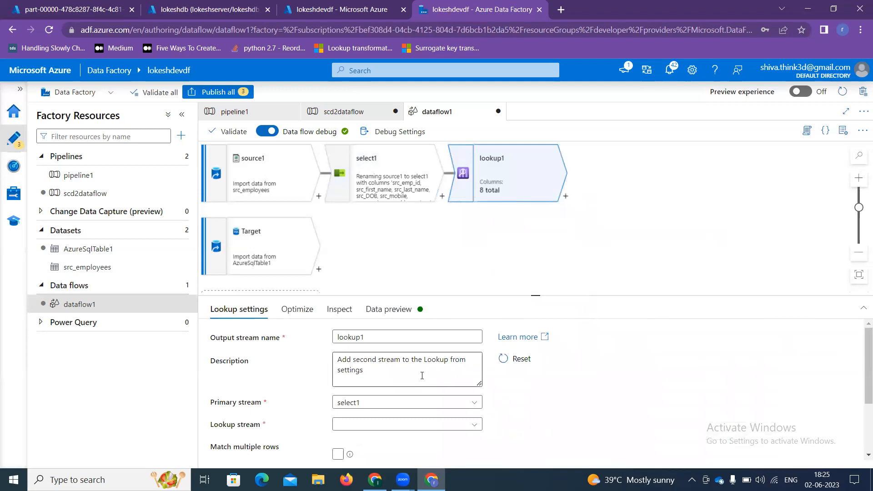
{"action": "left_click", "coordinate": [375, 425]}
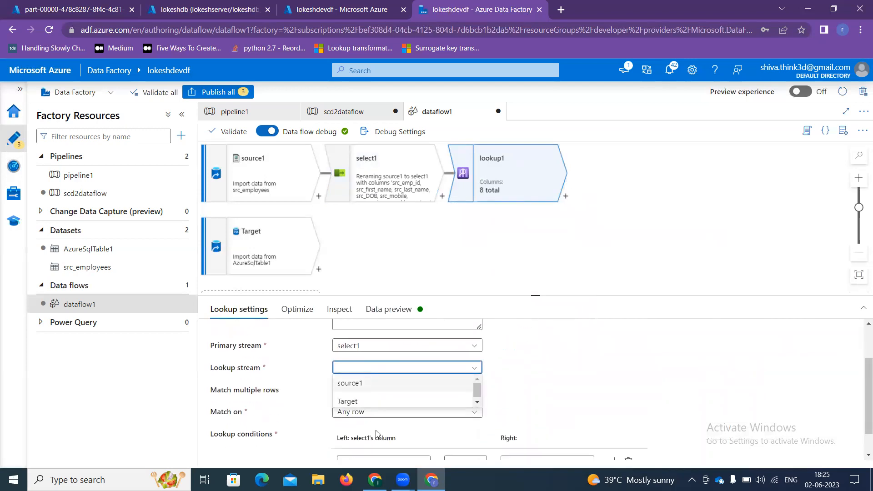
{"action": "left_click", "coordinate": [349, 403]}
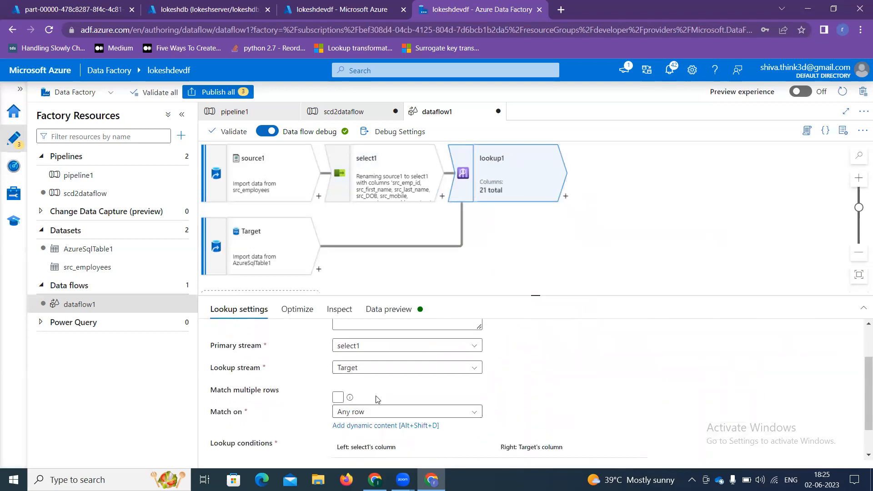
{"action": "scroll", "coordinate": [376, 399], "scroll_direction": "down", "scroll_amount": 1}
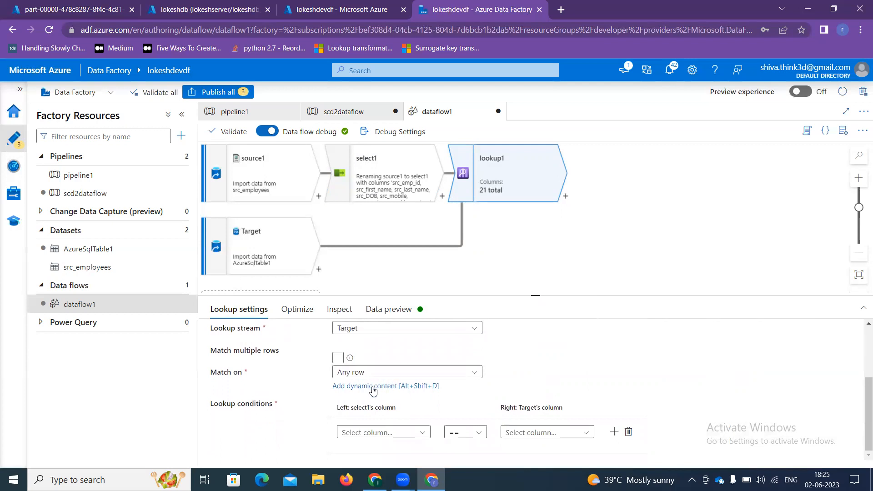
Step: Set the lookup condition to src_emp_id == Target's emp_id
{"action": "left_click", "coordinate": [400, 432]}
{"action": "scroll", "coordinate": [396, 434], "scroll_direction": "down", "scroll_amount": 2}
{"action": "scroll", "coordinate": [396, 434], "scroll_direction": "up", "scroll_amount": 2}
{"action": "left_click_drag", "start_coordinate": [535, 296], "coordinate": [535, 227]}
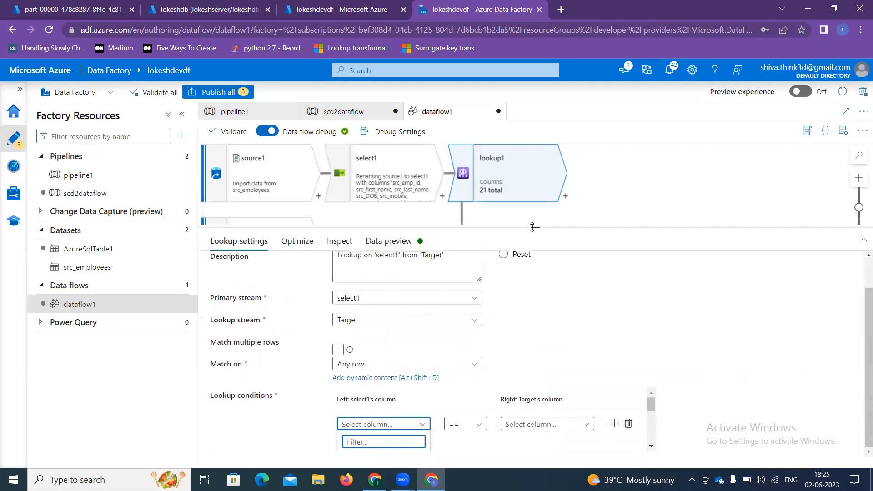
{"action": "scroll", "coordinate": [407, 428], "scroll_direction": "down", "scroll_amount": 1}
{"action": "left_click", "coordinate": [396, 402]}
{"action": "left_click", "coordinate": [532, 429]}
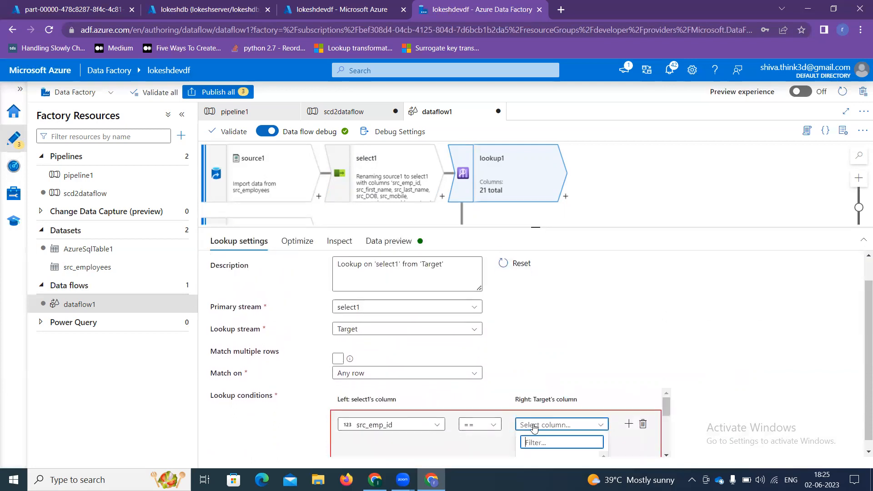
{"action": "left_click", "coordinate": [535, 423]}
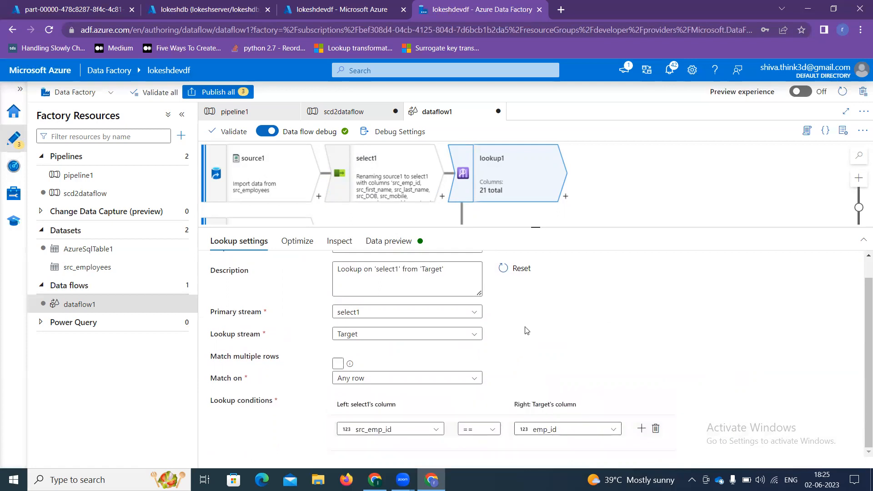
{"action": "scroll", "coordinate": [560, 181], "scroll_direction": "down", "scroll_amount": 2}
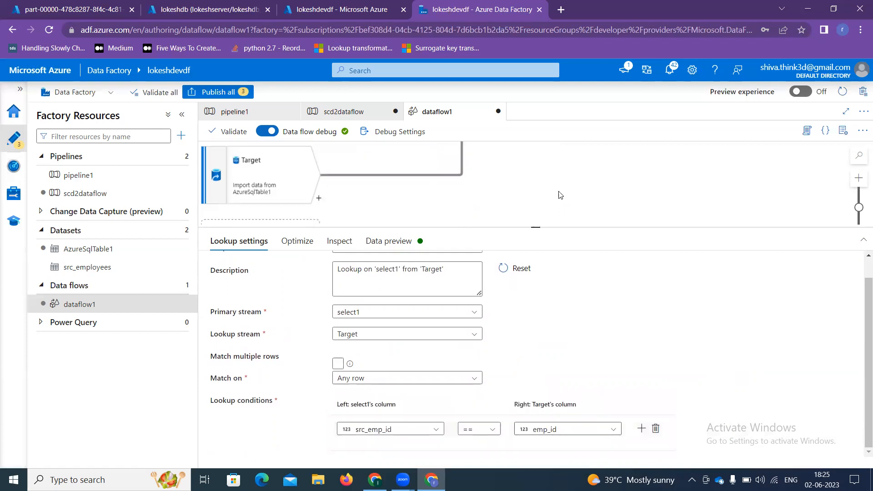
{"action": "left_click_drag", "start_coordinate": [537, 224], "coordinate": [536, 271]}
{"action": "scroll", "coordinate": [519, 242], "scroll_direction": "up", "scroll_amount": 2}
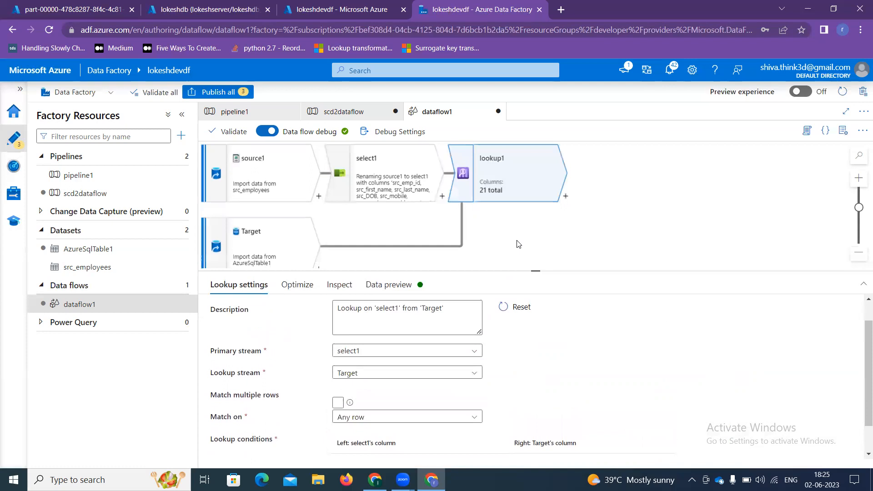
Step: Add a Derived Column step after lookup1
{"action": "left_click", "coordinate": [564, 199]}
{"action": "type", "text": "de"}
{"action": "left_click", "coordinate": [600, 241]}
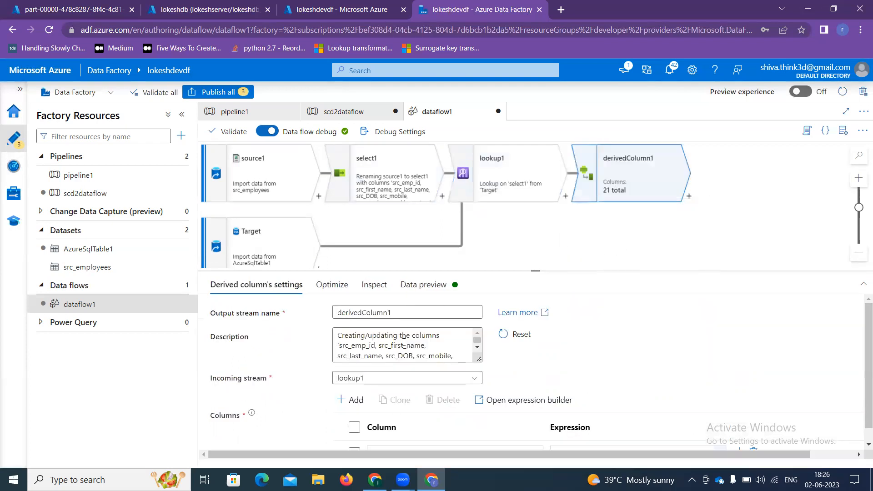
Step: Review the last four date column definitions in the Excel schema sheet
{"action": "left_click", "coordinate": [375, 479]}
{"action": "left_click_drag", "start_coordinate": [22, 366], "coordinate": [110, 402]}
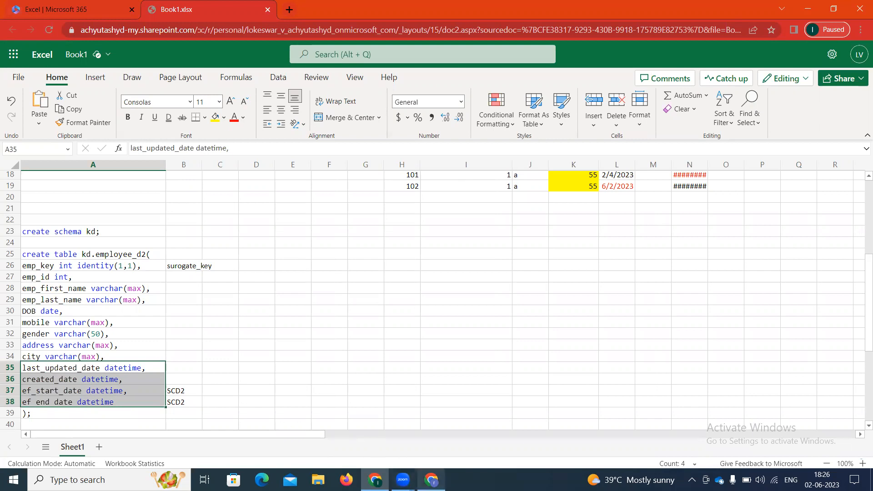
{"action": "left_click", "coordinate": [431, 479]}
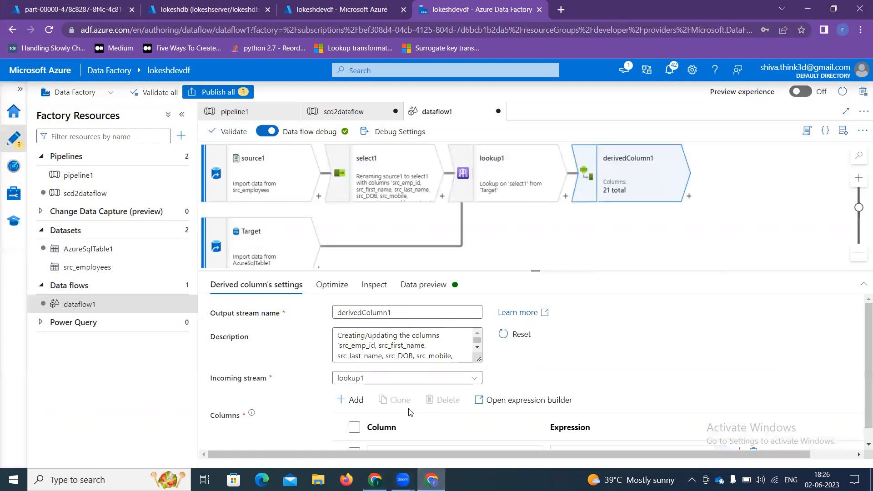
Step: Name the first derived column active and open its expression builder
{"action": "scroll", "coordinate": [402, 419], "scroll_direction": "down", "scroll_amount": 1}
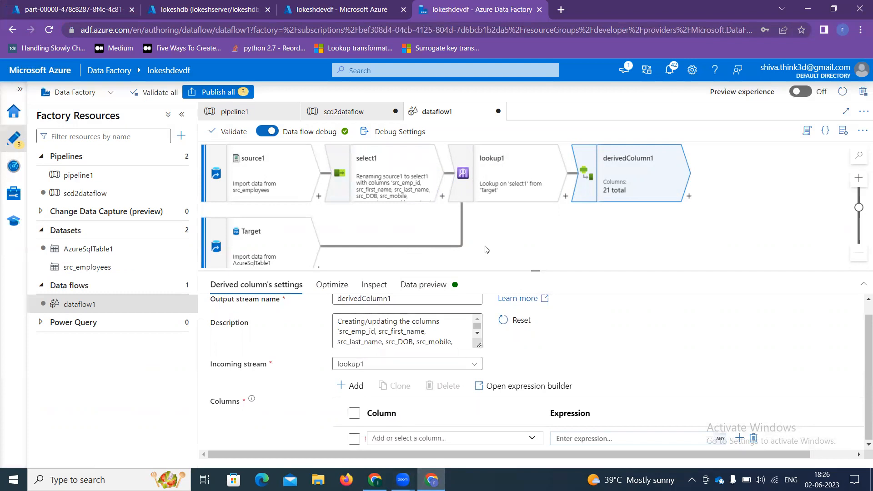
{"action": "left_click", "coordinate": [422, 438]}
{"action": "type", "text": "active"}
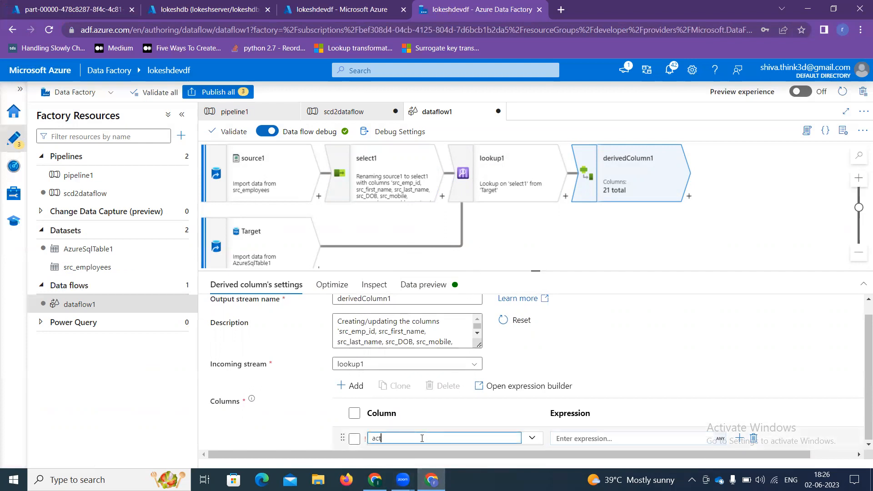
{"action": "left_click", "coordinate": [603, 438]}
{"action": "left_click", "coordinate": [603, 438]}
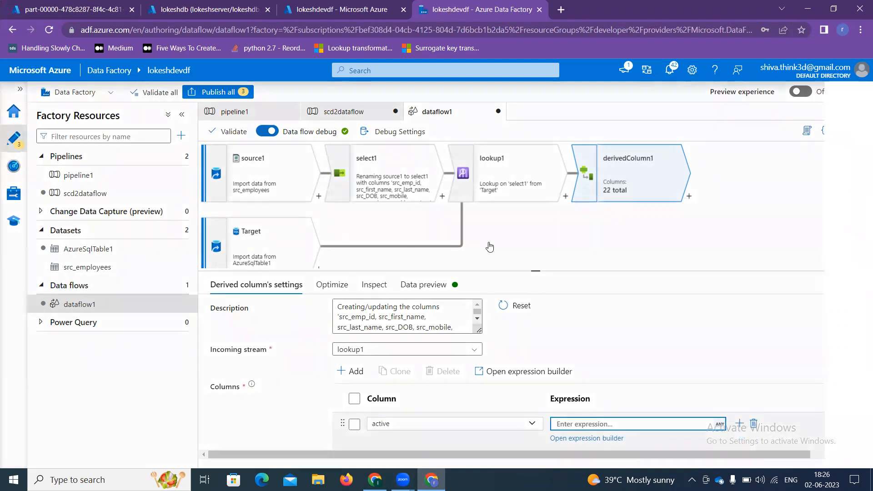
Step: Start active's expression as iif(isNull(emp_key), 'I', …)
{"action": "left_click", "coordinate": [297, 204]}
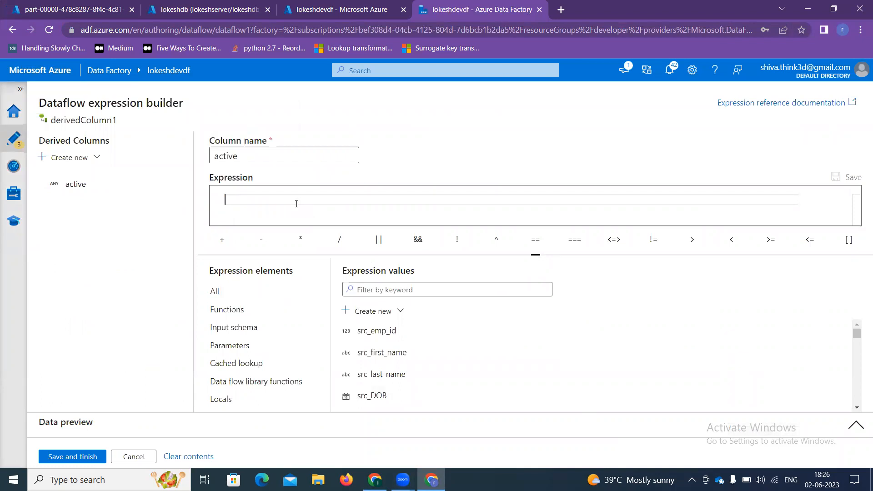
{"action": "type", "text": "iif"}
{"action": "key", "text": "Return"}
{"action": "key", "text": "BackSpace"}
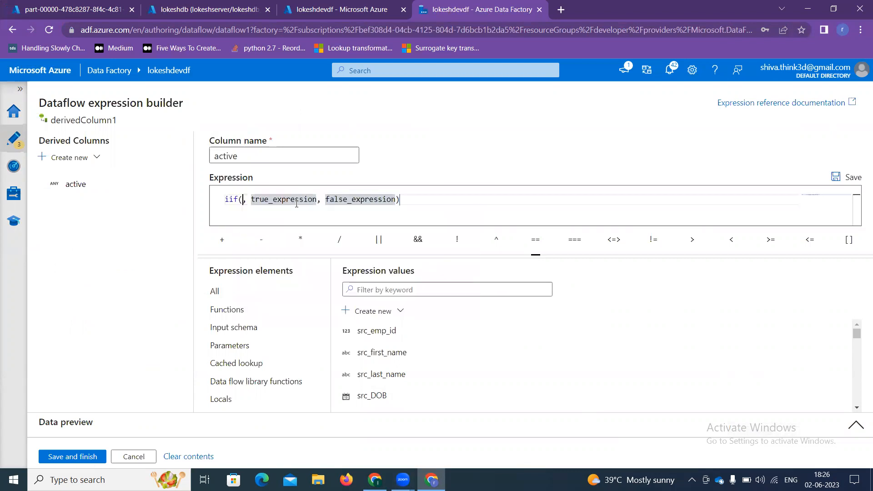
{"action": "type", "text": "isN"}
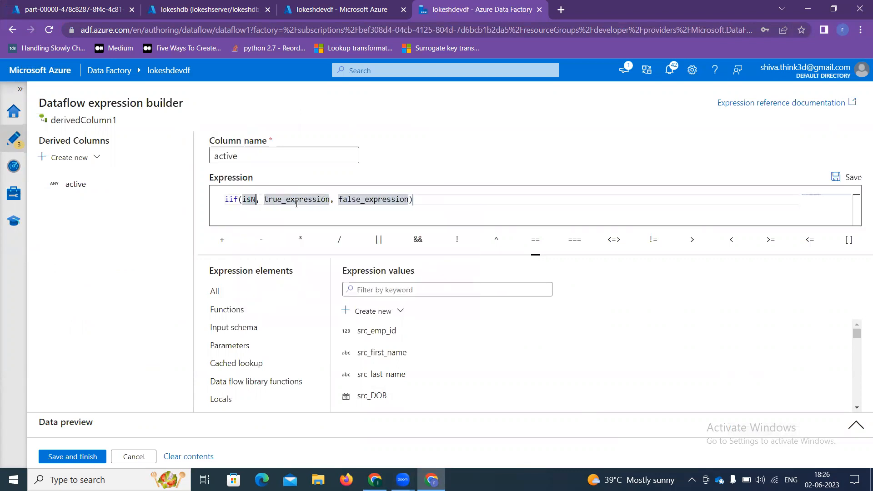
{"action": "type", "text": "ull()"}
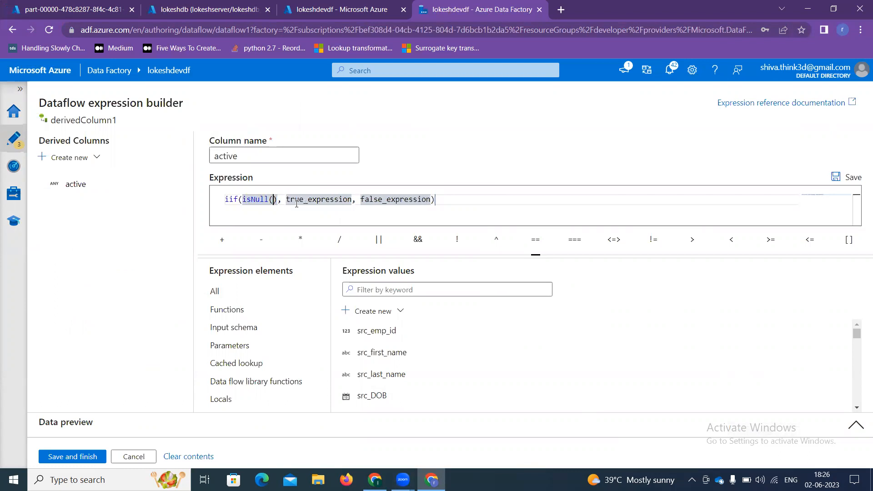
{"action": "scroll", "coordinate": [378, 364], "scroll_direction": "down", "scroll_amount": 3}
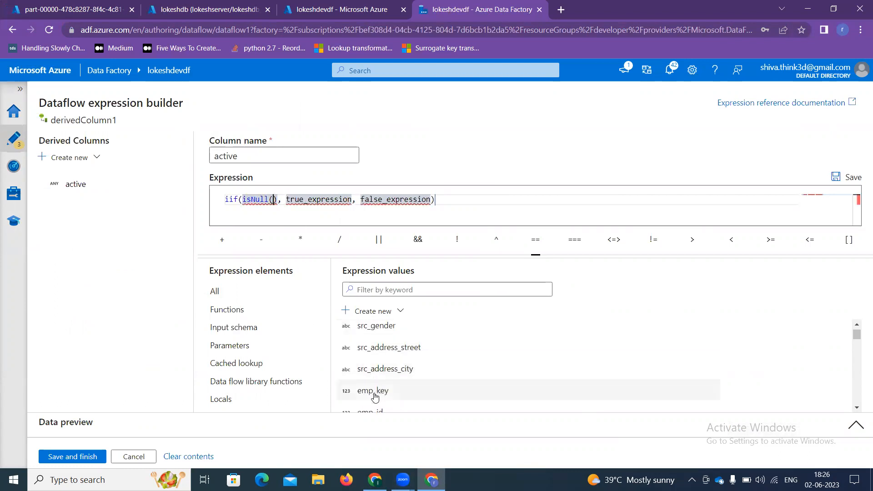
{"action": "left_click", "coordinate": [373, 391]}
{"action": "left_click", "coordinate": [382, 199]}
{"action": "key", "text": "BackSpace"}
{"action": "key", "text": "BackSpace"}
{"action": "key", "text": "BackSpace"}
{"action": "key", "text": "BackSpace"}
{"action": "key", "text": "BackSpace"}
{"action": "key", "text": "BackSpace"}
{"action": "key", "text": "BackSpace"}
{"action": "key", "text": "BackSpace"}
{"action": "key", "text": "BackSpace"}
{"action": "key", "text": "BackSpace"}
{"action": "key", "text": "BackSpace"}
{"action": "key", "text": "BackSpace"}
{"action": "key", "text": "BackSpace"}
{"action": "key", "text": "BackSpace"}
{"action": "key", "text": "BackSpace"}
{"action": "key", "text": "BackSpace"}
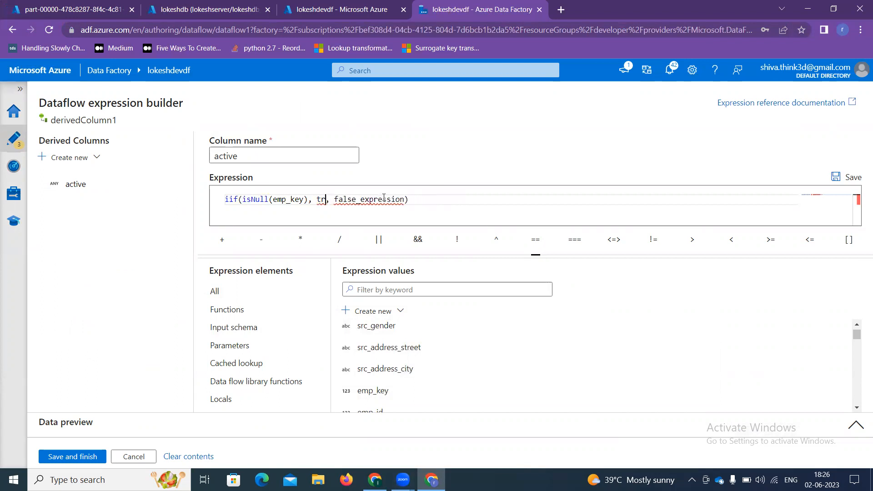
{"action": "type", "text": "'I'"}
{"action": "key", "text": "Right"}
{"action": "key", "text": "Right"}
{"action": "key", "text": "Right"}
{"action": "key", "text": "Right"}
{"action": "key", "text": "Right"}
{"action": "key", "text": "Right"}
{"action": "key", "text": "Right"}
{"action": "key", "text": "Right"}
{"action": "key", "text": "Right"}
{"action": "key", "text": "Right"}
{"action": "key", "text": "Right"}
{"action": "key", "text": "Right"}
{"action": "key", "text": "Right"}
{"action": "key", "text": "Right"}
{"action": "key", "text": "Right"}
{"action": "key", "text": "Right"}
{"action": "key", "text": "Right"}
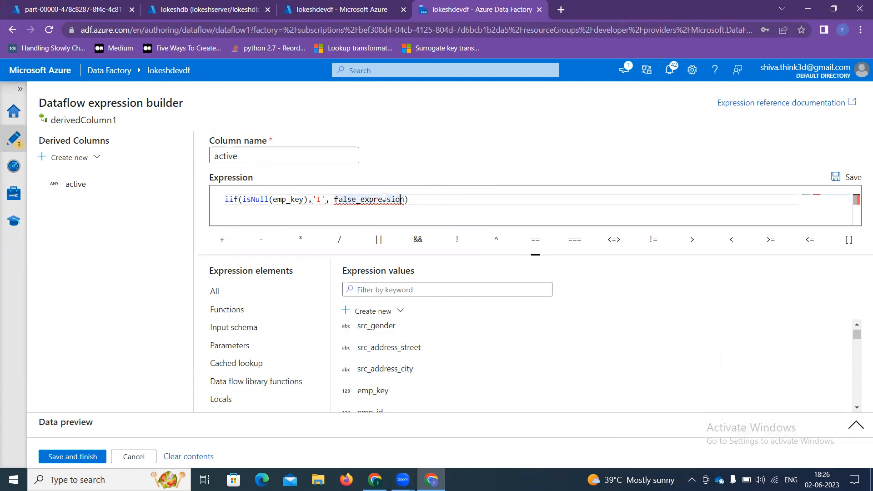
{"action": "key", "text": "BackSpace"}
{"action": "key", "text": "BackSpace"}
{"action": "key", "text": "BackSpace"}
{"action": "key", "text": "BackSpace"}
{"action": "key", "text": "BackSpace"}
{"action": "key", "text": "BackSpace"}
{"action": "key", "text": "BackSpace"}
{"action": "key", "text": "BackSpace"}
{"action": "key", "text": "BackSpace"}
{"action": "key", "text": "BackSpace"}
{"action": "key", "text": "BackSpace"}
{"action": "key", "text": "BackSpace"}
{"action": "key", "text": "BackSpace"}
{"action": "key", "text": "BackSpace"}
{"action": "key", "text": "BackSpace"}
{"action": "key", "text": "BackSpace"}
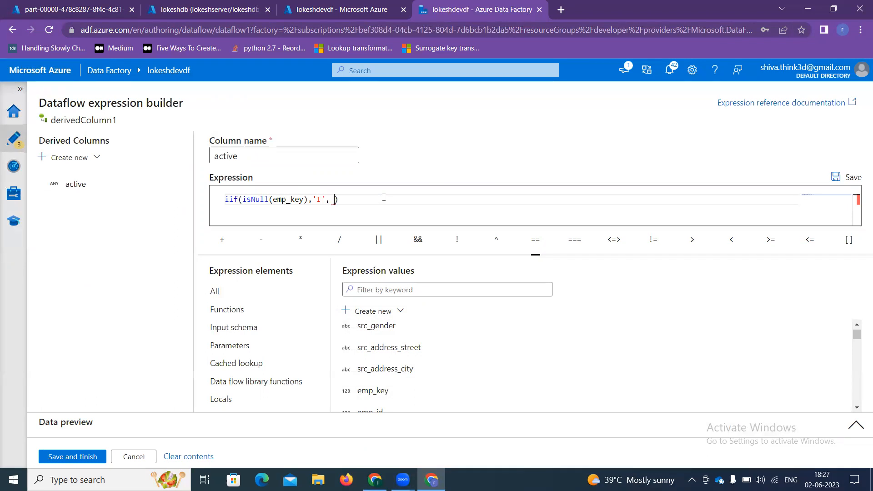
Step: Add a nested iif with condition src_last_name != emp_last_name && src_address_city != city
{"action": "type", "text": "iif"}
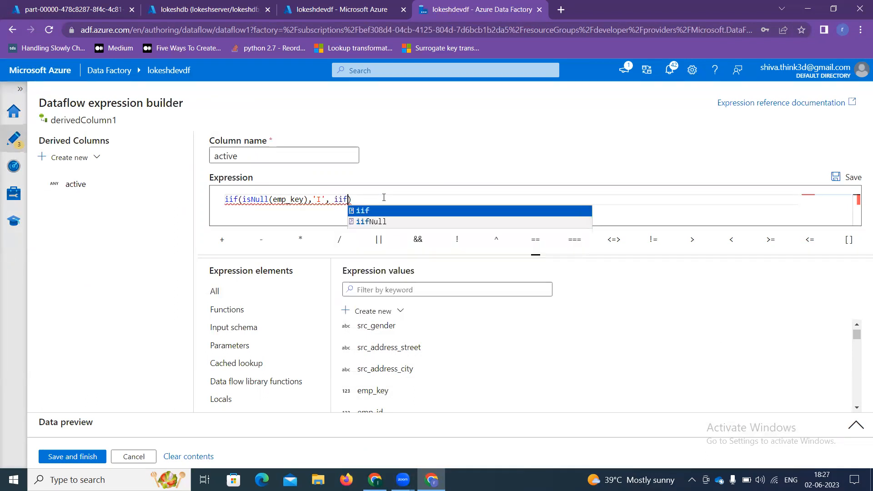
{"action": "key", "text": "Return"}
{"action": "key", "text": "BackSpace"}
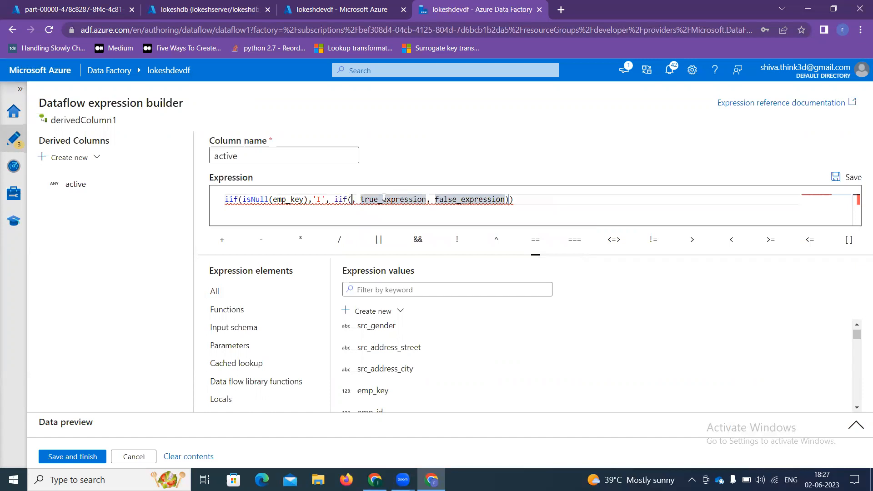
{"action": "scroll", "coordinate": [380, 347], "scroll_direction": "up", "scroll_amount": 3}
{"action": "scroll", "coordinate": [383, 373], "scroll_direction": "up", "scroll_amount": 2}
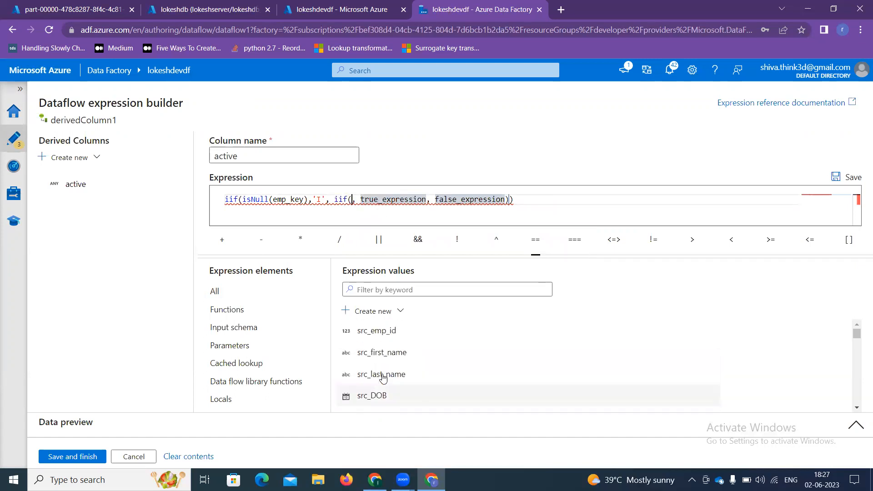
{"action": "left_click", "coordinate": [381, 374]}
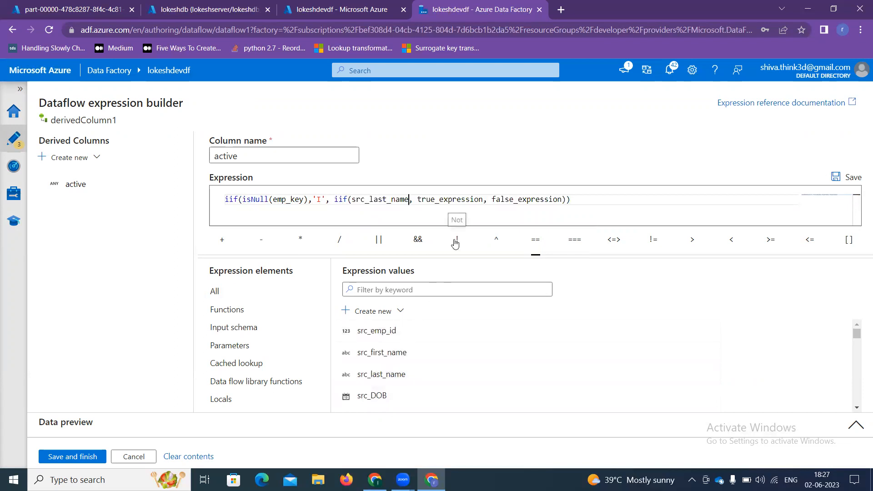
{"action": "left_click", "coordinate": [653, 239]}
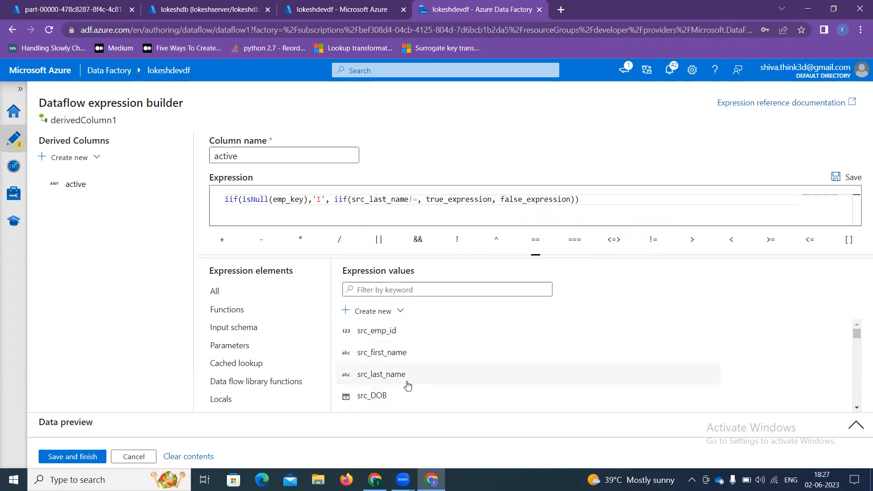
{"action": "scroll", "coordinate": [406, 387], "scroll_direction": "down", "scroll_amount": 4}
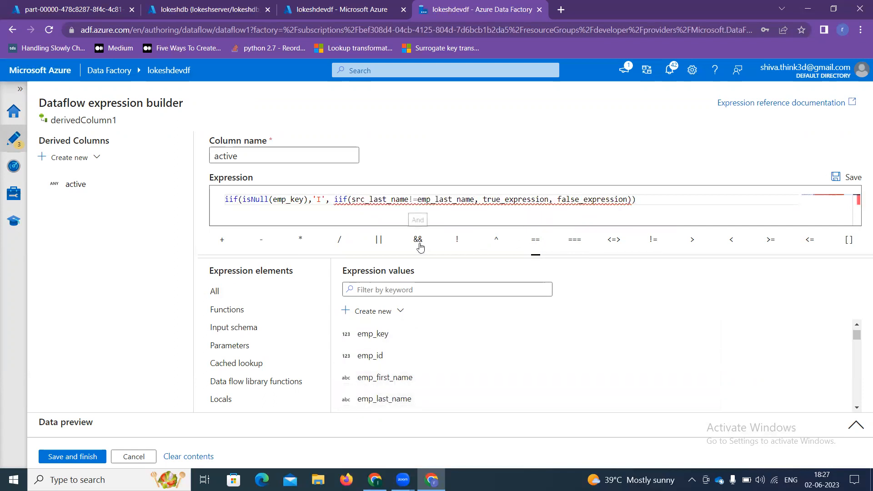
{"action": "left_click", "coordinate": [418, 239]}
{"action": "scroll", "coordinate": [404, 364], "scroll_direction": "down", "scroll_amount": 1}
{"action": "scroll", "coordinate": [404, 375], "scroll_direction": "up", "scroll_amount": 5}
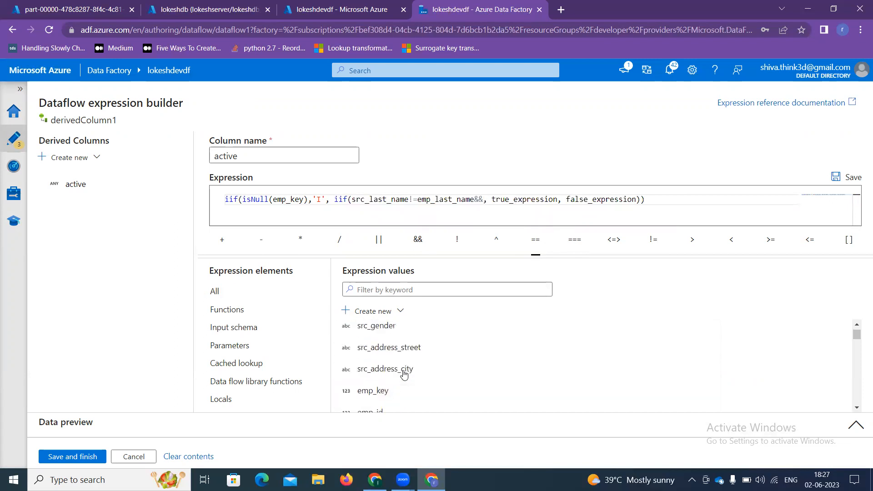
{"action": "scroll", "coordinate": [389, 377], "scroll_direction": "down", "scroll_amount": 2}
{"action": "scroll", "coordinate": [387, 390], "scroll_direction": "down", "scroll_amount": 1}
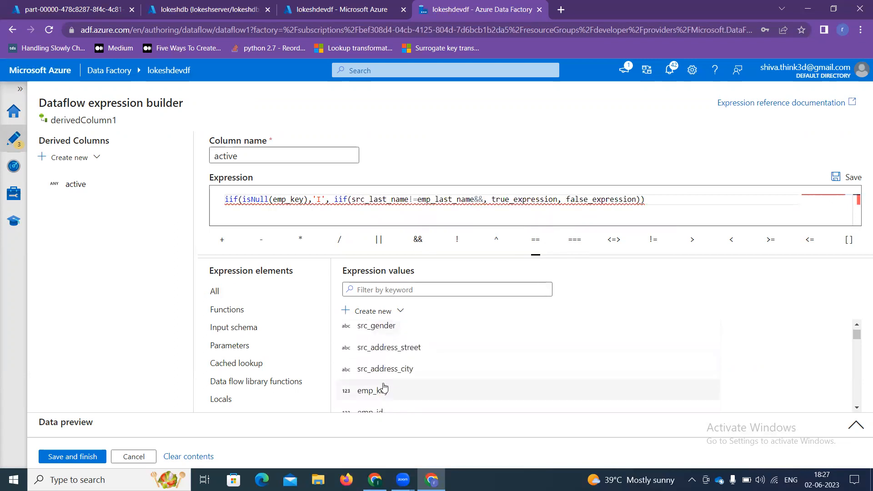
{"action": "left_click", "coordinate": [362, 371]}
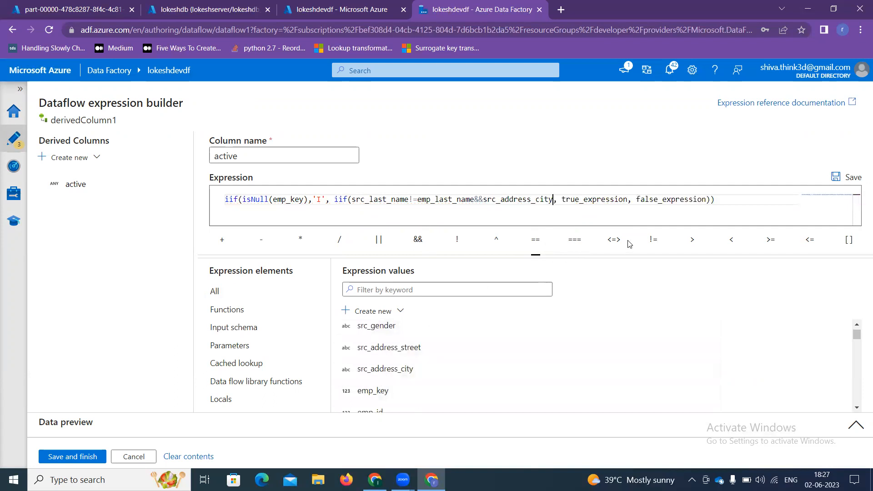
{"action": "left_click", "coordinate": [651, 240]}
{"action": "scroll", "coordinate": [384, 382], "scroll_direction": "down", "scroll_amount": 4}
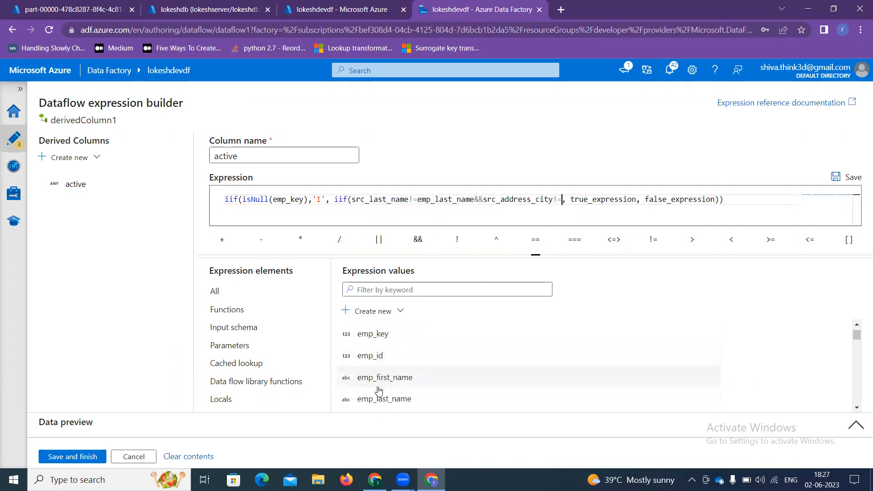
{"action": "scroll", "coordinate": [381, 373], "scroll_direction": "down", "scroll_amount": 1}
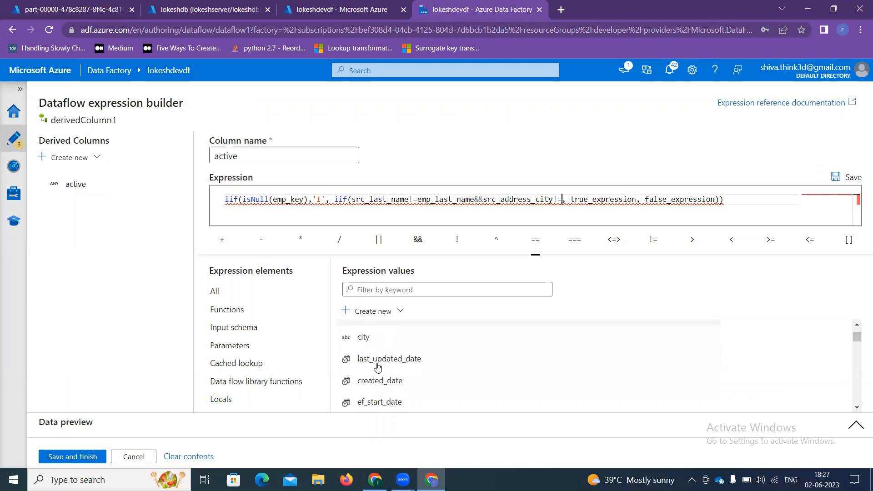
{"action": "left_click", "coordinate": [371, 345]}
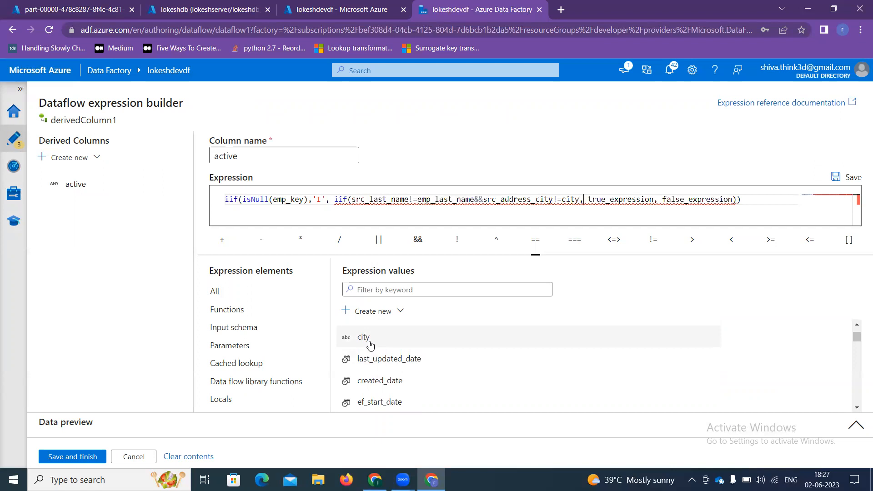
Step: Give the nested iif results 'U' and 'R' and save the expression
{"action": "key", "text": "Right"}
{"action": "key", "text": "Right"}
{"action": "key", "text": "BackSpace"}
{"action": "key", "text": "BackSpace"}
{"action": "key", "text": "BackSpace"}
{"action": "key", "text": "BackSpace"}
{"action": "key", "text": "BackSpace"}
{"action": "key", "text": "BackSpace"}
{"action": "key", "text": "BackSpace"}
{"action": "key", "text": "BackSpace"}
{"action": "key", "text": "BackSpace"}
{"action": "key", "text": "BackSpace"}
{"action": "key", "text": "BackSpace"}
{"action": "key", "text": "BackSpace"}
{"action": "key", "text": "BackSpace"}
{"action": "key", "text": "BackSpace"}
{"action": "key", "text": "BackSpace"}
{"action": "type", "text": "'U"}
{"action": "key", "text": "Right"}
{"action": "key", "text": "Right"}
{"action": "key", "text": "Right"}
{"action": "key", "text": "Right"}
{"action": "key", "text": "Right"}
{"action": "key", "text": "Right"}
{"action": "key", "text": "Right"}
{"action": "key", "text": "BackSpace"}
{"action": "key", "text": "BackSpace"}
{"action": "key", "text": "BackSpace"}
{"action": "key", "text": "BackSpace"}
{"action": "key", "text": "BackSpace"}
{"action": "key", "text": "BackSpace"}
{"action": "key", "text": "BackSpace"}
{"action": "key", "text": "BackSpace"}
{"action": "key", "text": "BackSpace"}
{"action": "key", "text": "BackSpace"}
{"action": "key", "text": "BackSpace"}
{"action": "key", "text": "BackSpace"}
{"action": "key", "text": "BackSpace"}
{"action": "key", "text": "BackSpace"}
{"action": "key", "text": "BackSpace"}
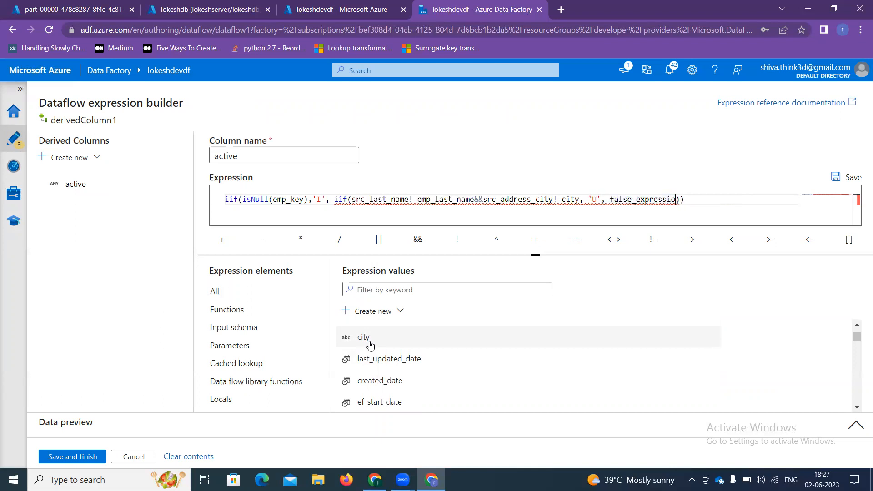
{"action": "type", "text": "'R"}
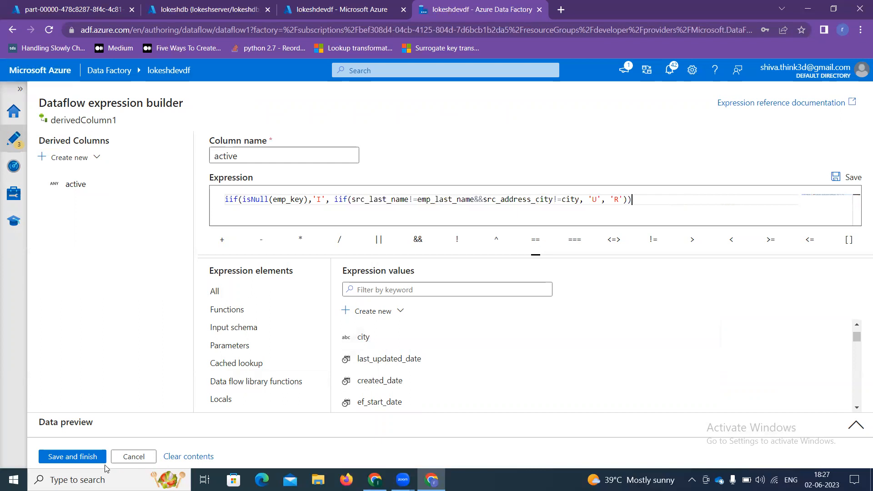
{"action": "left_click", "coordinate": [73, 457]}
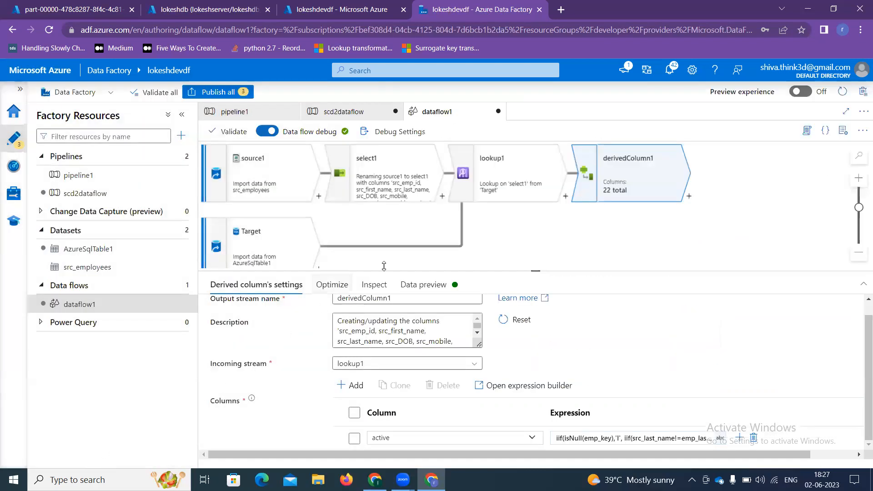
{"action": "left_click", "coordinate": [353, 385]}
Step: Add a derived column named end_date, open its expression builder, then switch to Excel
{"action": "left_click", "coordinate": [375, 403]}
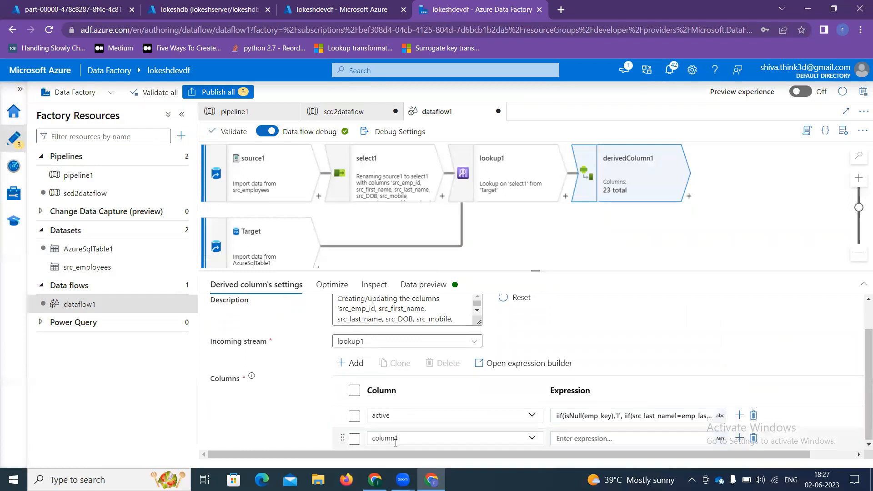
{"action": "left_click", "coordinate": [401, 443]}
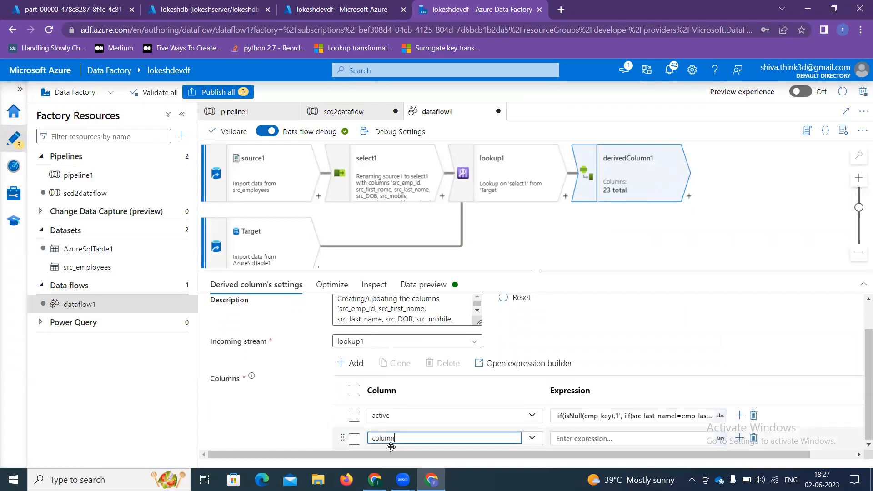
{"action": "key", "text": "BackSpace"}
{"action": "key", "text": "BackSpace"}
{"action": "key", "text": "BackSpace"}
{"action": "key", "text": "BackSpace"}
{"action": "key", "text": "BackSpace"}
{"action": "key", "text": "BackSpace"}
{"action": "type", "text": "end_date"}
{"action": "left_click", "coordinate": [585, 439]}
{"action": "left_click", "coordinate": [587, 439]}
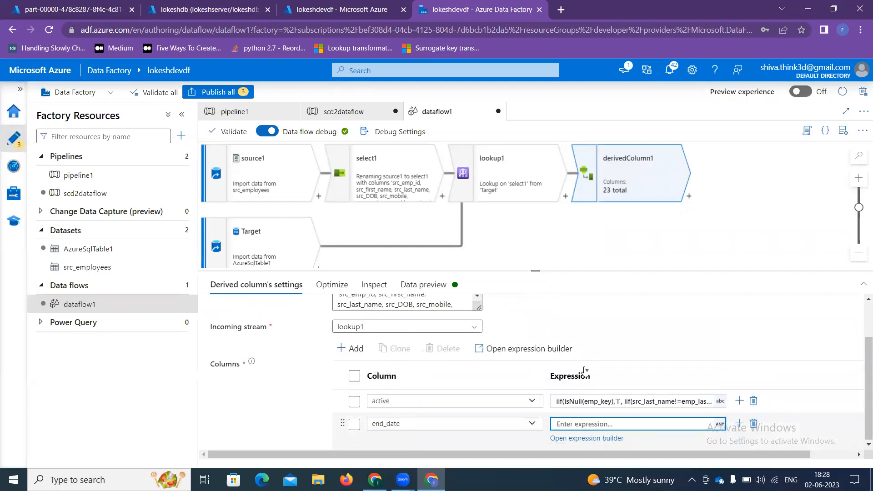
{"action": "key", "text": "alt+Tab"}
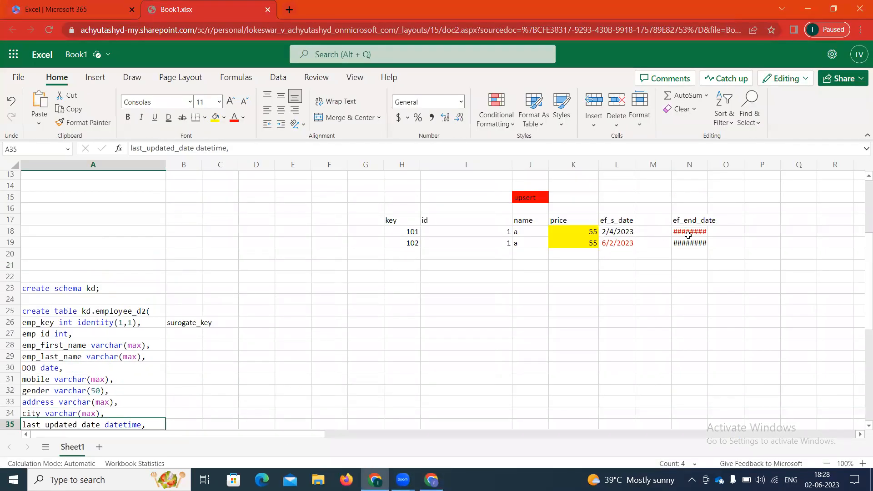
Step: Select the 12/31/9999 value in cell N18, then return to the end_date expression editor
{"action": "left_click", "coordinate": [688, 233]}
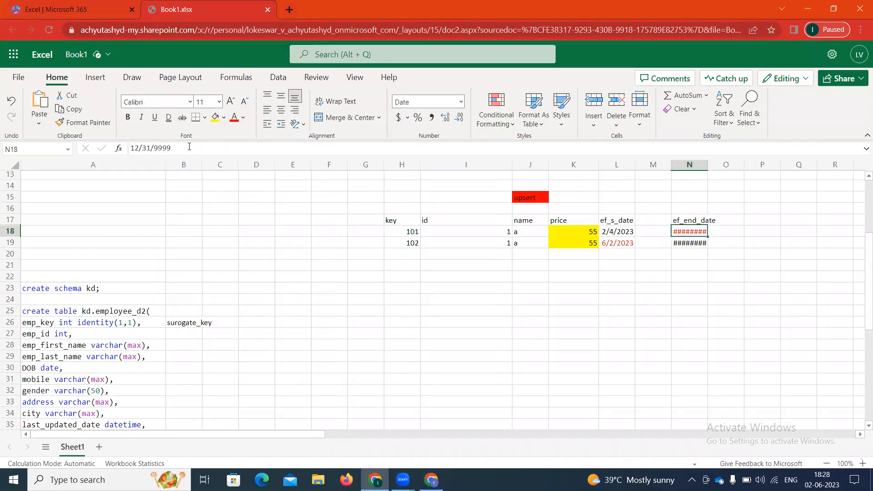
{"action": "left_click_drag", "start_coordinate": [190, 147], "coordinate": [131, 150]}
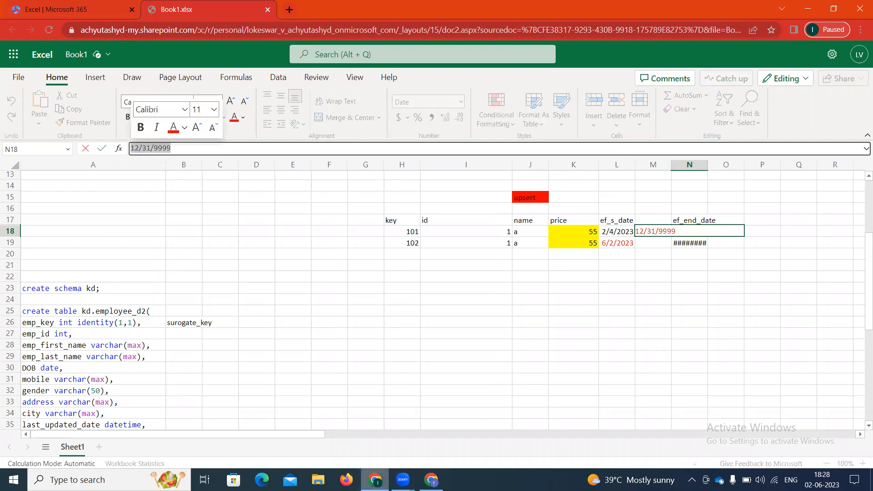
{"action": "left_click", "coordinate": [431, 479]}
{"action": "left_click", "coordinate": [394, 205]}
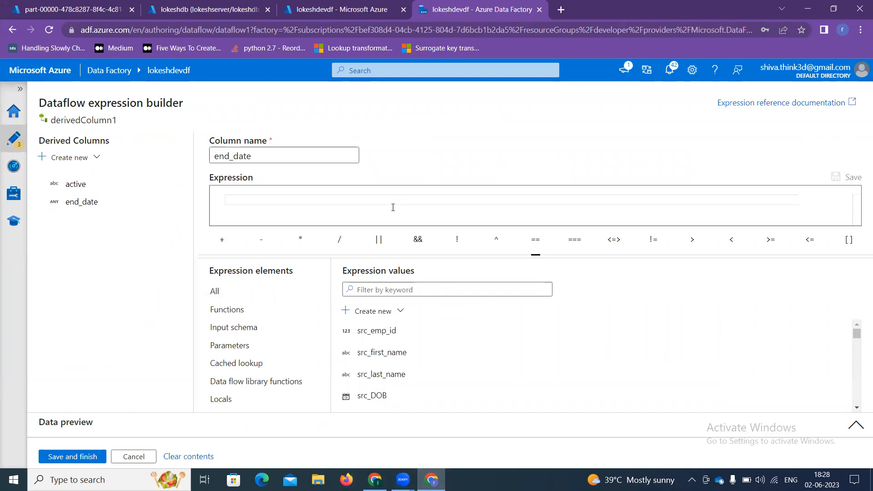
Step: Enter toDate('9999-12-31') as end_date's expression and save it
{"action": "type", "text": "toD"}
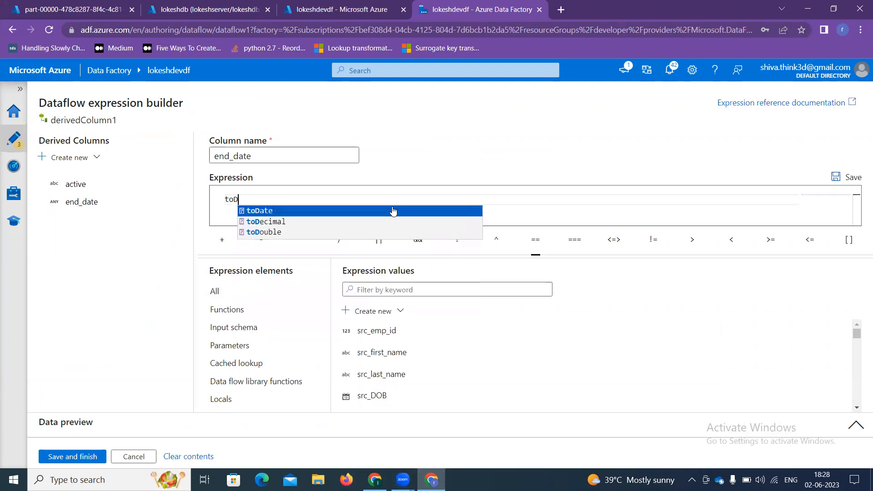
{"action": "key", "text": "Return"}
{"action": "key", "text": "BackSpace"}
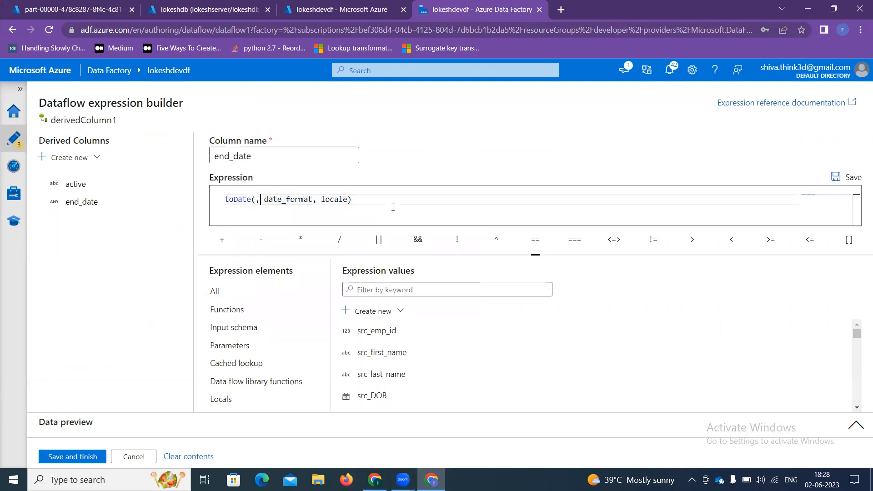
{"action": "key", "text": "Right"}
{"action": "key", "text": "Right"}
{"action": "key", "text": "Right"}
{"action": "key", "text": "BackSpace"}
{"action": "key", "text": "BackSpace"}
{"action": "key", "text": "BackSpace"}
{"action": "key", "text": "BackSpace"}
{"action": "key", "text": "BackSpace"}
{"action": "key", "text": "BackSpace"}
{"action": "key", "text": "BackSpace"}
{"action": "key", "text": "BackSpace"}
{"action": "key", "text": "BackSpace"}
{"action": "key", "text": "BackSpace"}
{"action": "key", "text": "BackSpace"}
{"action": "key", "text": "BackSpace"}
{"action": "key", "text": "BackSpace"}
{"action": "key", "text": "BackSpace"}
{"action": "key", "text": "BackSpace"}
{"action": "key", "text": "BackSpace"}
{"action": "key", "text": "BackSpace"}
{"action": "key", "text": "BackSpace"}
{"action": "key", "text": "BackSpace"}
{"action": "key", "text": "BackSpace"}
{"action": "key", "text": "BackSpace"}
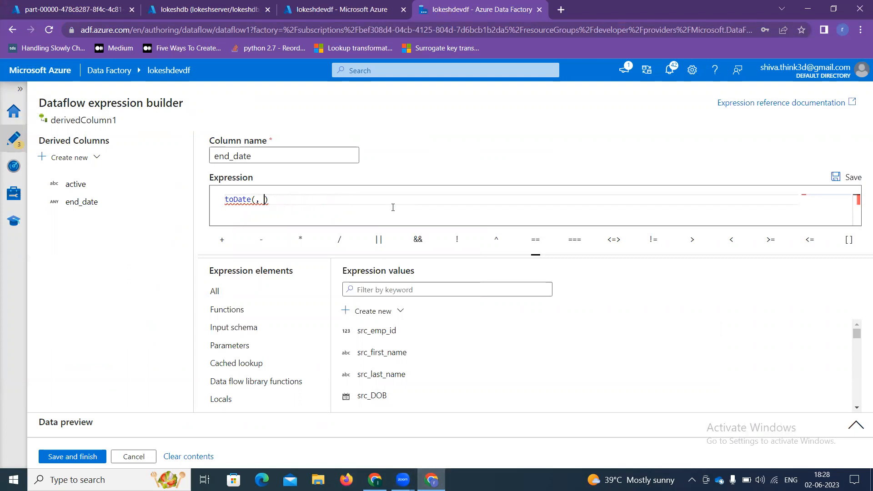
{"action": "type", "text": "'9999-12-31"}
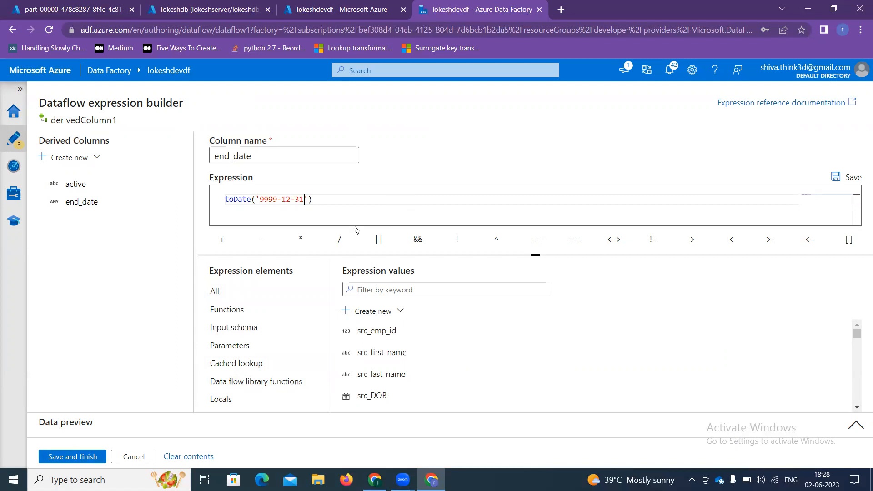
{"action": "left_click", "coordinate": [76, 457]}
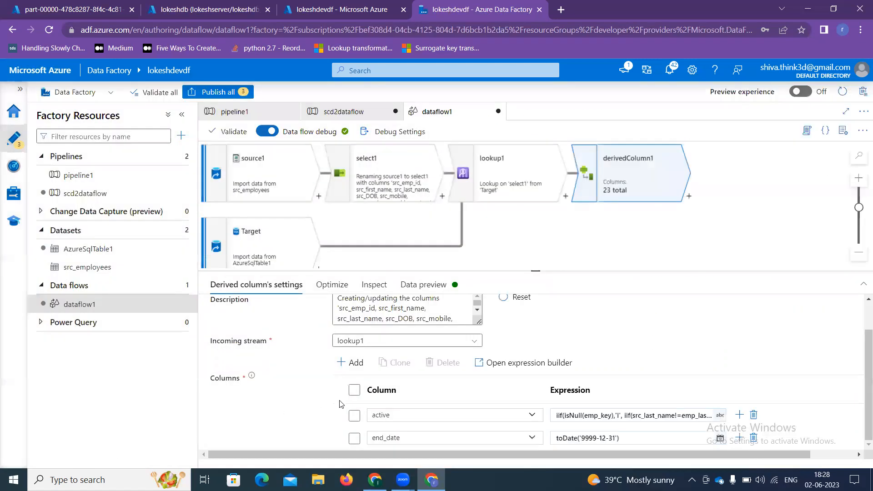
Step: Add a derived column named current with the expression currentTimestamp()
{"action": "left_click", "coordinate": [353, 363]}
{"action": "left_click", "coordinate": [360, 380]}
{"action": "left_click_drag", "start_coordinate": [368, 449], "coordinate": [366, 449]}
{"action": "key", "text": "BackSpace"}
{"action": "type", "text": "current"}
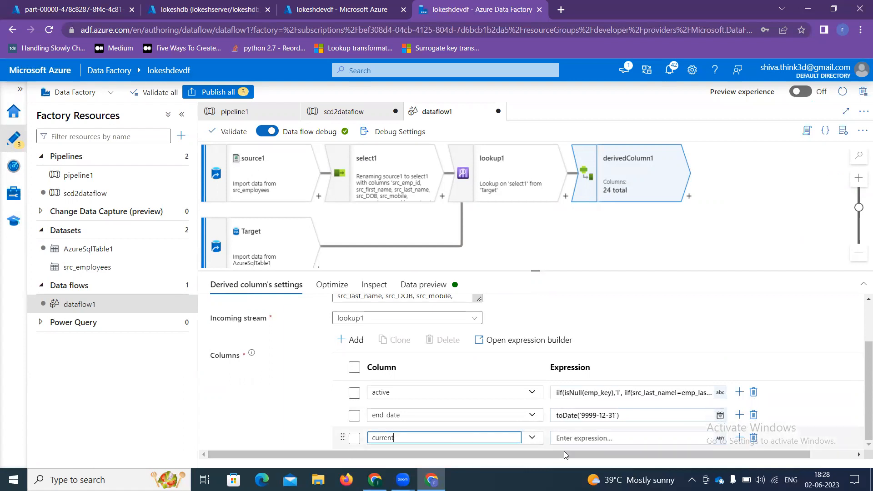
{"action": "left_click", "coordinate": [556, 425]}
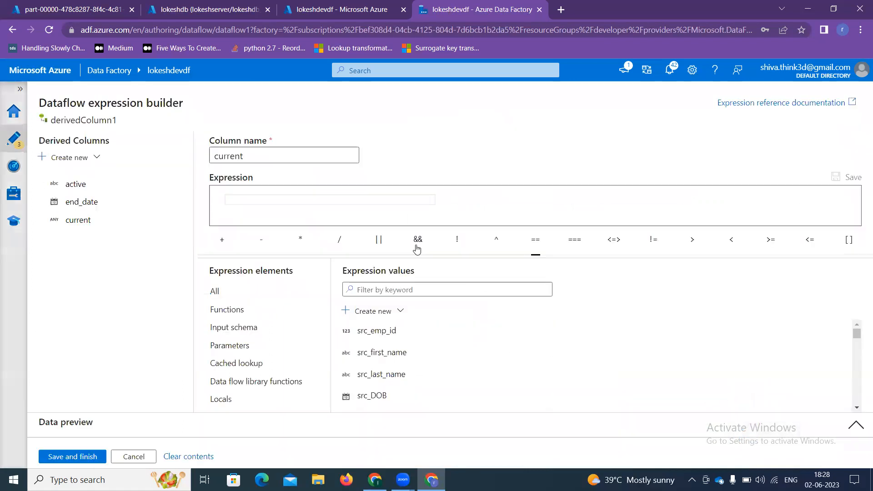
{"action": "left_click", "coordinate": [340, 207]}
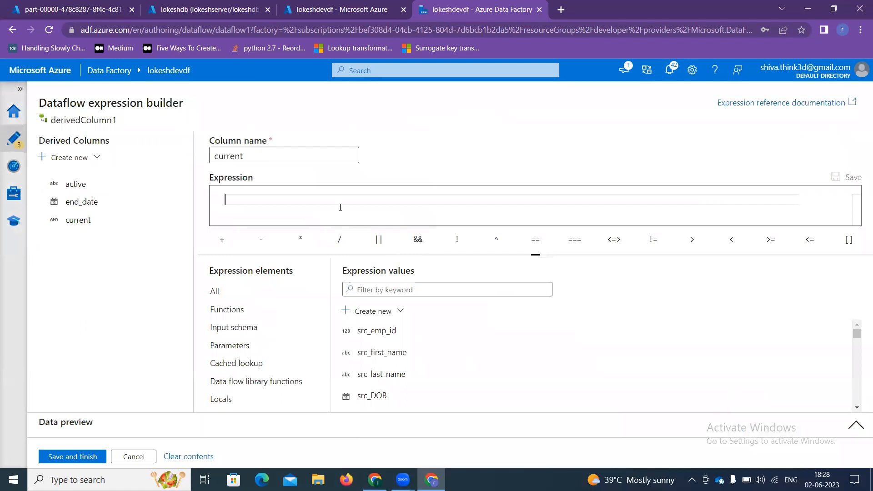
{"action": "type", "text": "cu"}
{"action": "key", "text": "Down"}
{"action": "key", "text": "Return"}
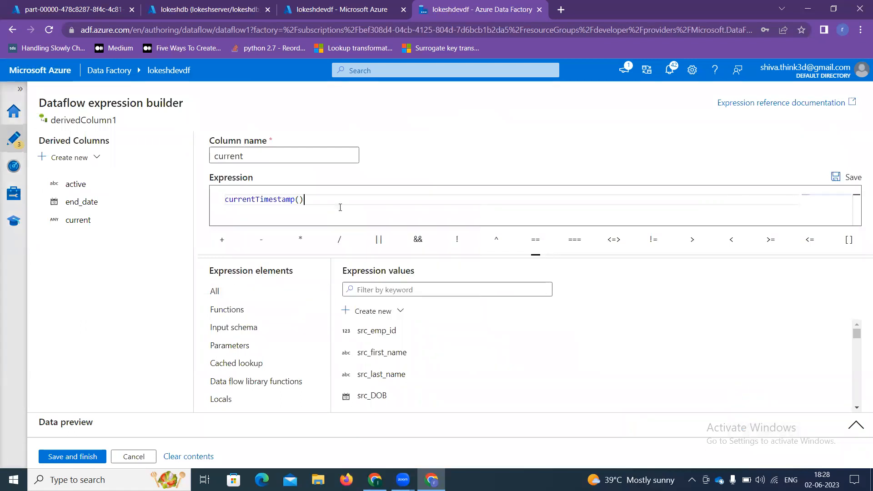
{"action": "left_click", "coordinate": [73, 457]}
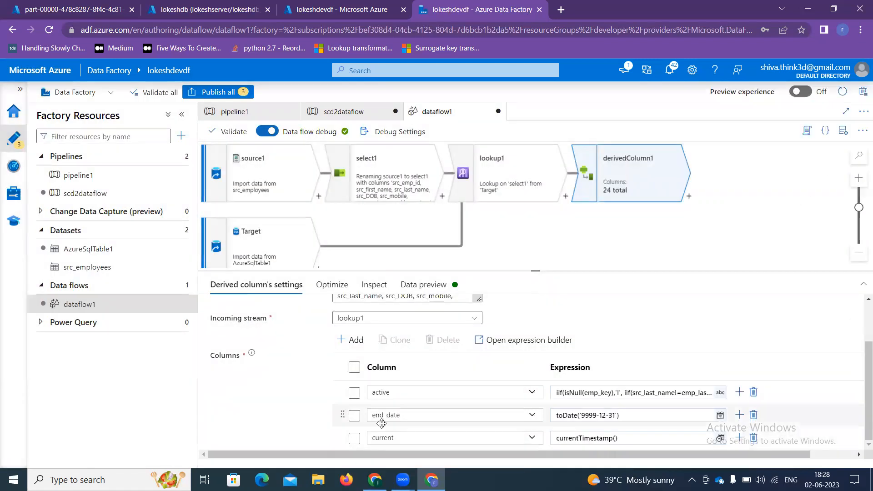
Step: Add a de_Ef_start_date column set to currentTimestamp()
{"action": "left_click", "coordinate": [353, 340]}
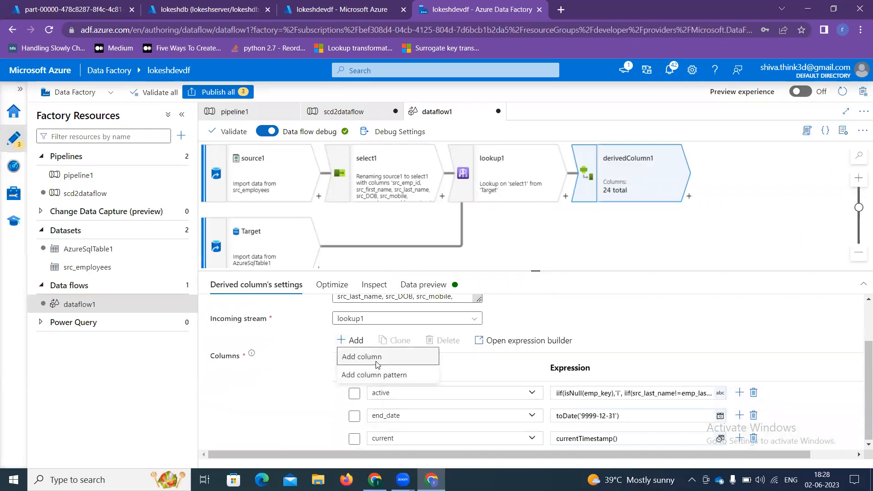
{"action": "left_click", "coordinate": [377, 357]}
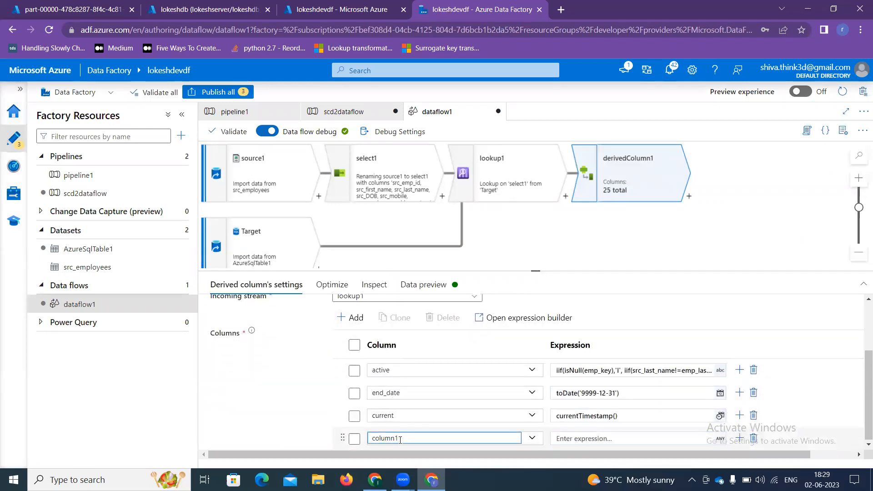
{"action": "key", "text": "BackSpace"}
{"action": "key", "text": "BackSpace"}
{"action": "key", "text": "BackSpace"}
{"action": "key", "text": "BackSpace"}
{"action": "key", "text": "BackSpace"}
{"action": "key", "text": "BackSpace"}
{"action": "type", "text": "de"}
{"action": "left_click", "coordinate": [576, 438]}
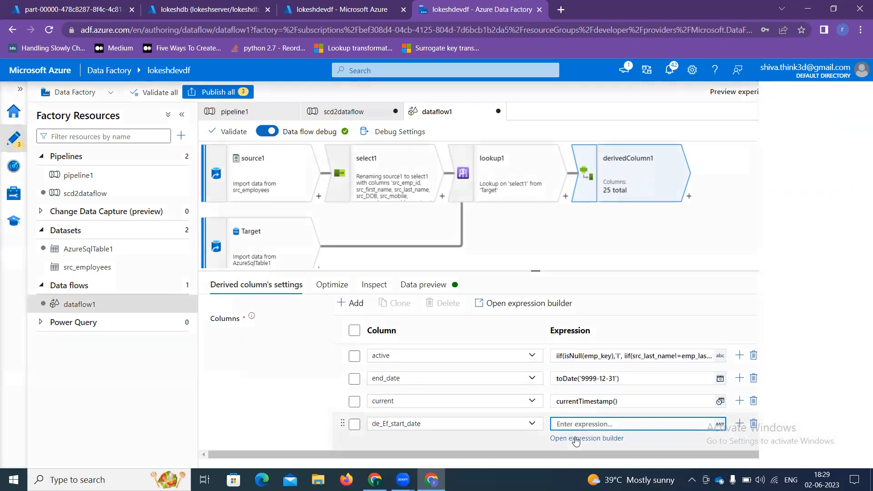
{"action": "left_click", "coordinate": [575, 439]}
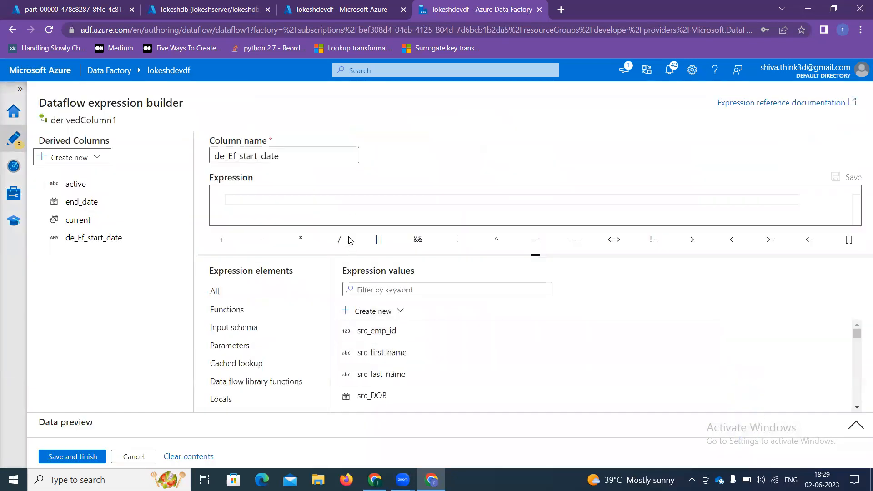
{"action": "left_click", "coordinate": [357, 198]}
{"action": "type", "text": "cu"}
{"action": "key", "text": "Down"}
{"action": "key", "text": "Return"}
{"action": "left_click", "coordinate": [88, 455]}
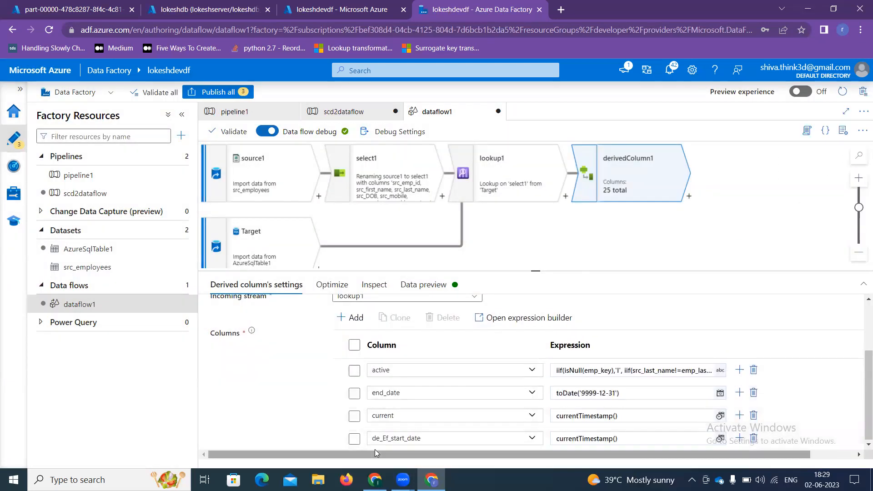
Step: Add a de_ef_end_date column set to currentTimestamp()
{"action": "left_click", "coordinate": [348, 321]}
{"action": "left_click", "coordinate": [361, 334]}
{"action": "left_click", "coordinate": [413, 440]}
{"action": "key", "text": "BackSpace"}
{"action": "key", "text": "BackSpace"}
{"action": "key", "text": "BackSpace"}
{"action": "key", "text": "BackSpace"}
{"action": "key", "text": "BackSpace"}
{"action": "key", "text": "BackSpace"}
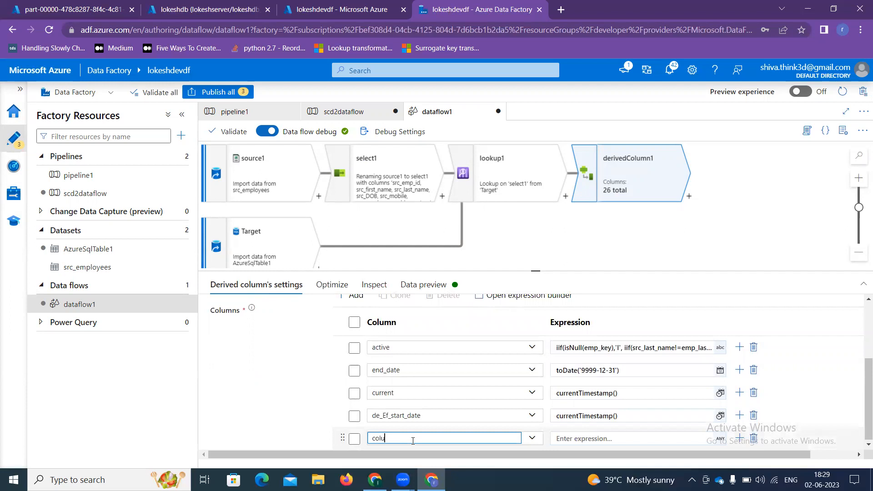
{"action": "type", "text": "de_ef_end_date"}
{"action": "left_click", "coordinate": [579, 439]}
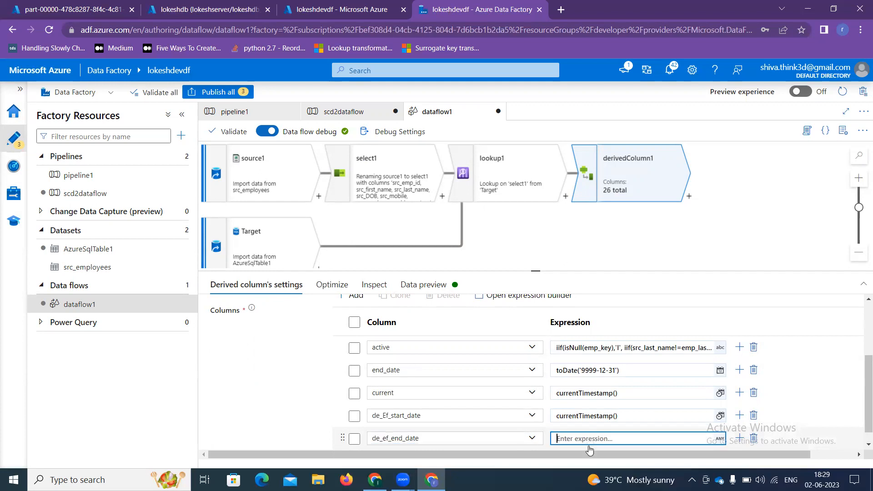
{"action": "left_click", "coordinate": [585, 438]}
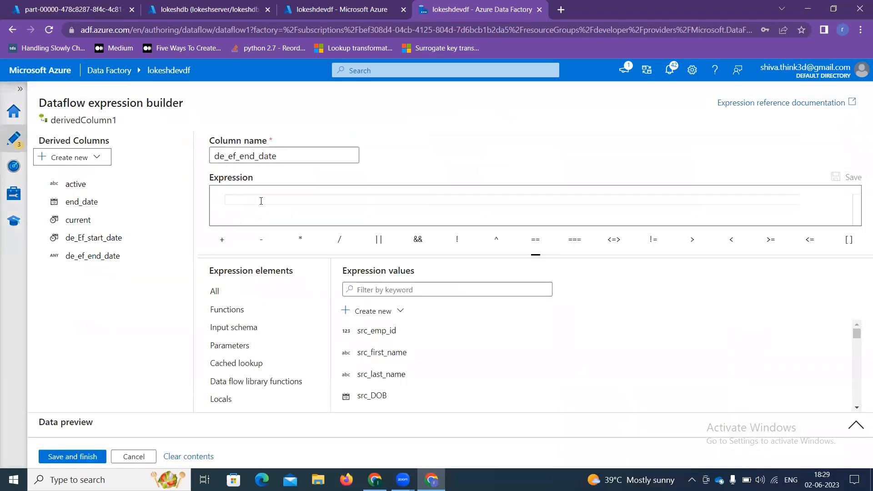
{"action": "type", "text": "cu"}
{"action": "key", "text": "Down"}
{"action": "key", "text": "Return"}
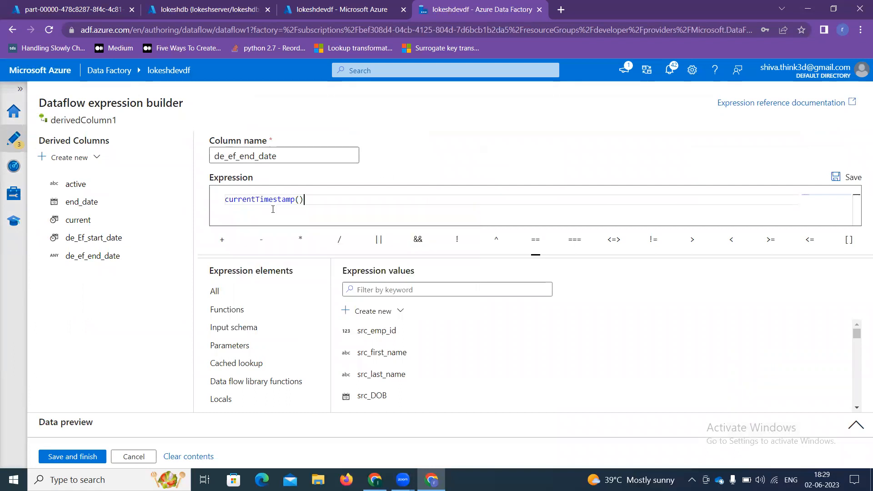
{"action": "left_click", "coordinate": [75, 459]}
Step: Add a de_created_date derived column with the expression currentTimestamp()
{"action": "scroll", "coordinate": [360, 345], "scroll_direction": "up", "scroll_amount": 2}
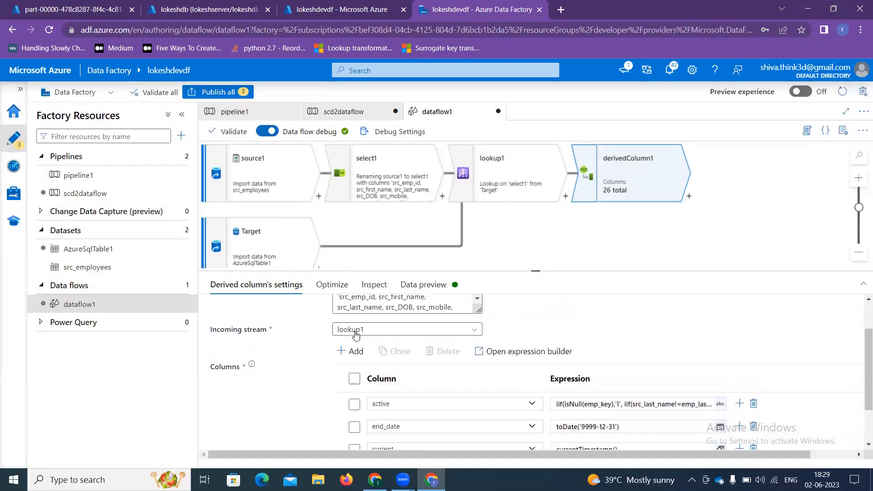
{"action": "left_click", "coordinate": [356, 351]}
{"action": "left_click", "coordinate": [364, 367]}
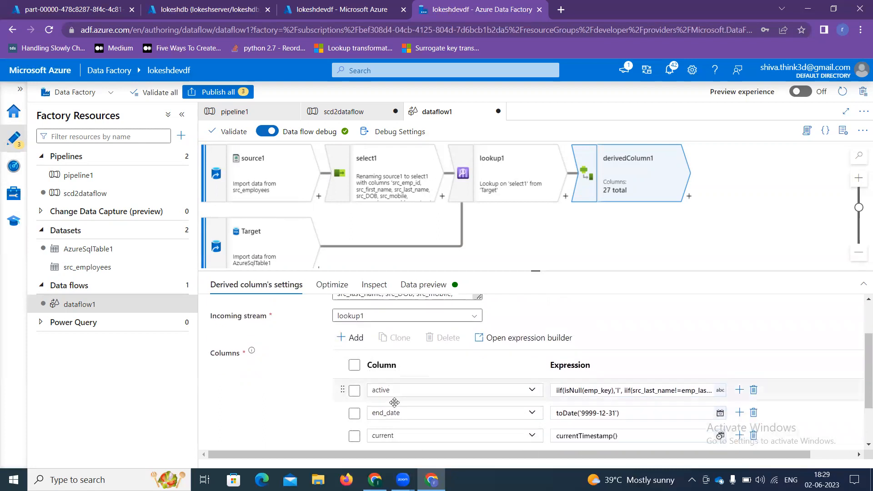
{"action": "left_click_drag", "start_coordinate": [397, 439], "coordinate": [370, 439]}
{"action": "left_click", "coordinate": [355, 442]}
{"action": "type", "text": "de_create"}
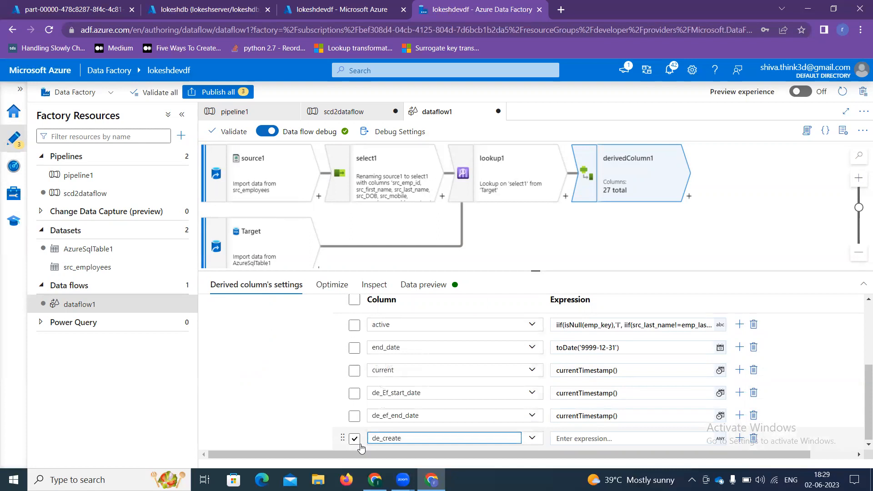
{"action": "type", "text": "d_date"}
{"action": "left_click", "coordinate": [582, 439]}
{"action": "left_click", "coordinate": [564, 439]}
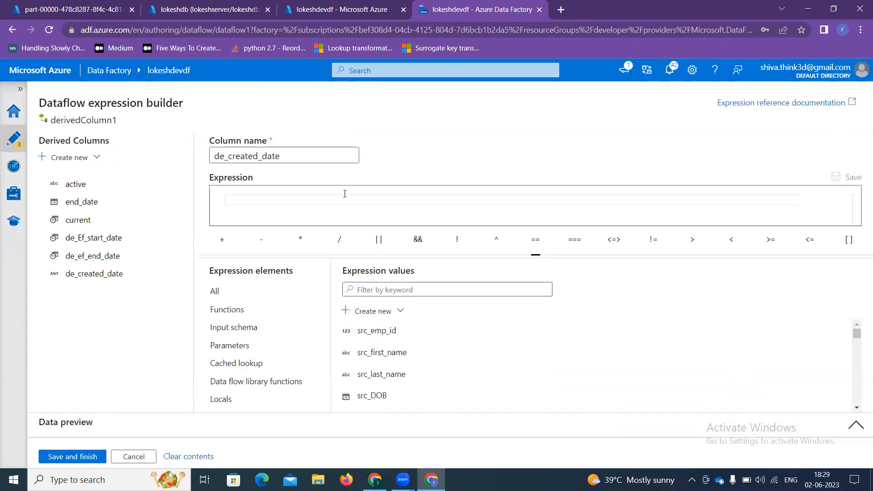
{"action": "left_click", "coordinate": [343, 197]}
{"action": "type", "text": "cu"}
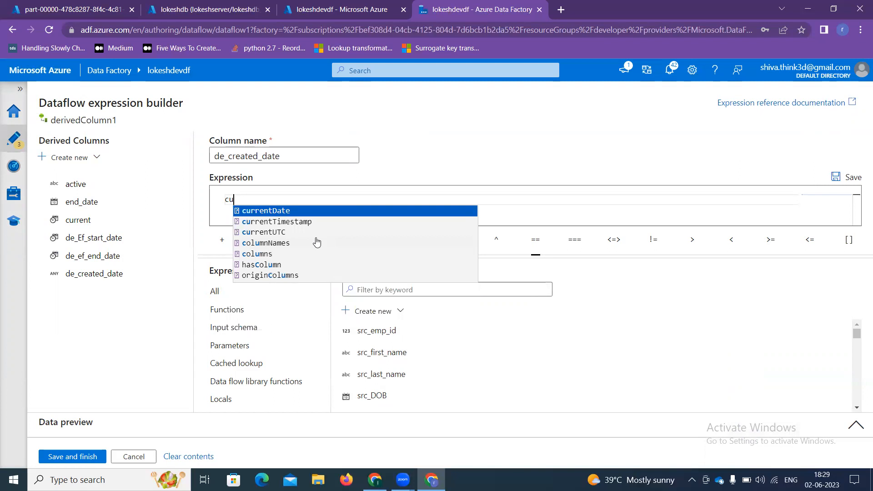
{"action": "key", "text": "Down"}
{"action": "key", "text": "Return"}
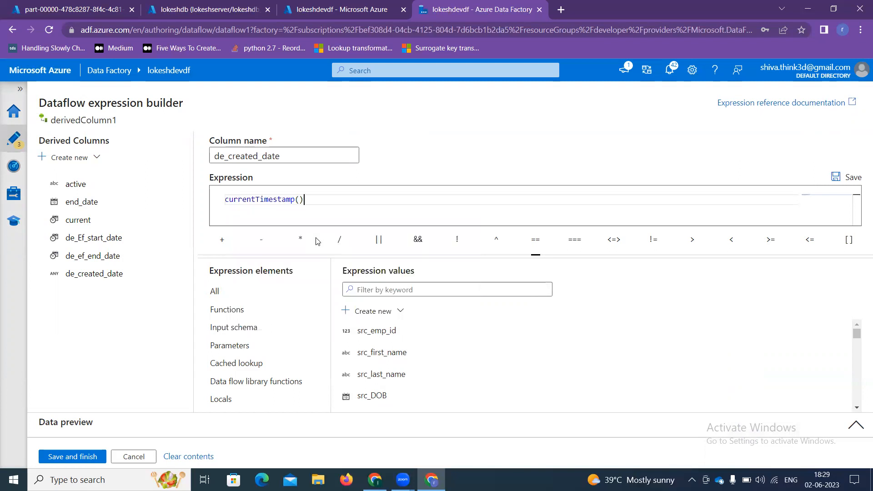
{"action": "left_click", "coordinate": [72, 457]}
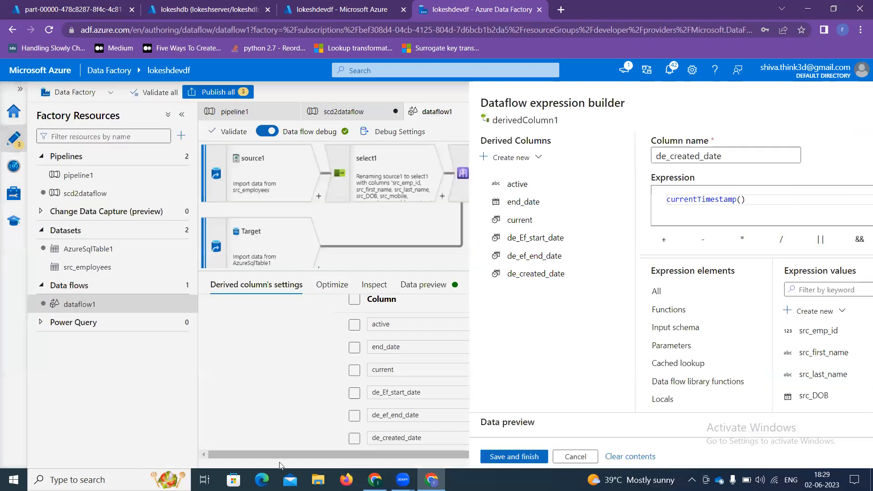
Step: Attach a Conditional Split transformation after derivedColumn1
{"action": "scroll", "coordinate": [462, 407], "scroll_direction": "down", "scroll_amount": 3}
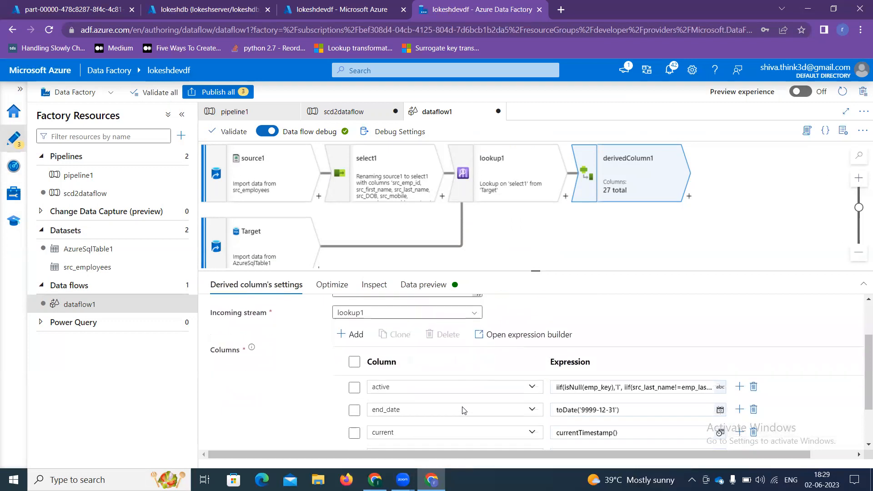
{"action": "left_click", "coordinate": [689, 199]}
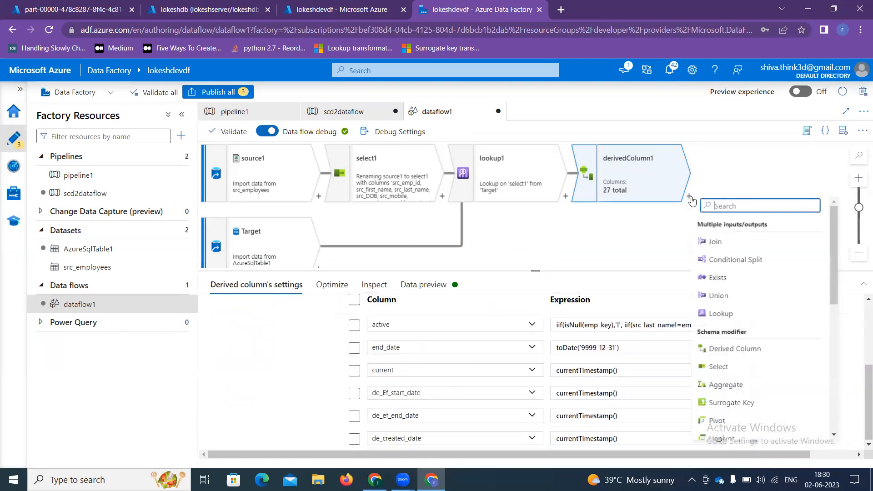
{"action": "left_click", "coordinate": [753, 265]}
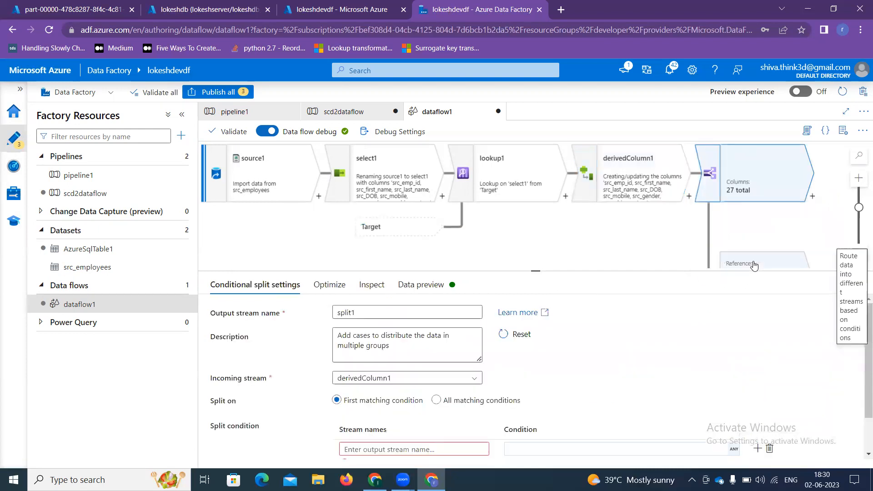
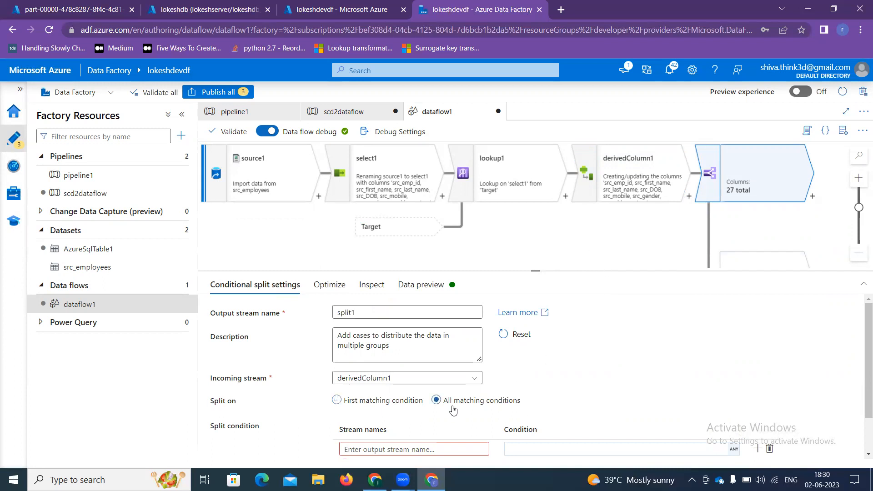
Step: Name the first conditional split stream cinsert
{"action": "scroll", "coordinate": [454, 409], "scroll_direction": "down", "scroll_amount": 1}
{"action": "left_click", "coordinate": [436, 404]}
{"action": "type", "text": "cinser"}
{"action": "key", "text": "Tab"}
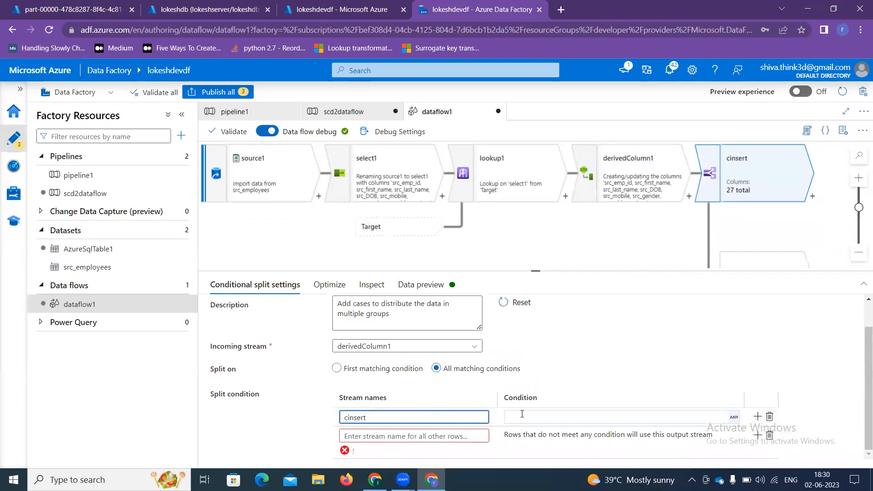
Step: Give cinsert the condition active=='I'||active=='U' and add a second stream row
{"action": "left_click", "coordinate": [541, 418]}
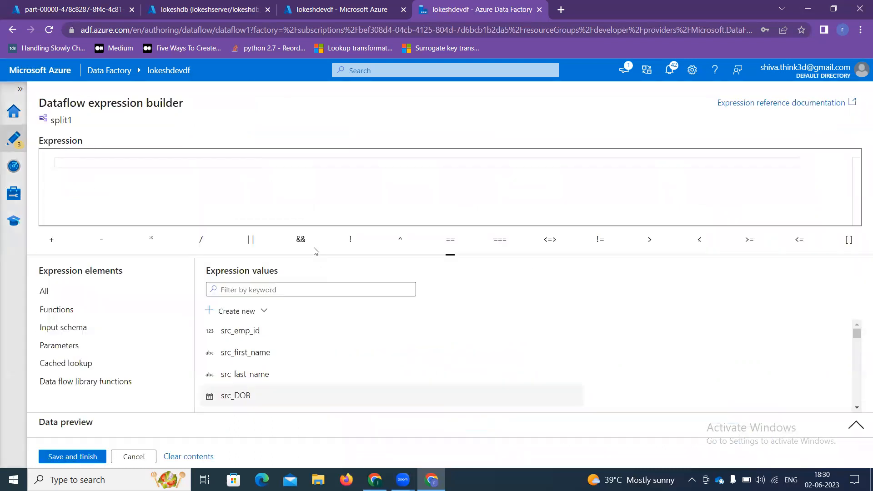
{"action": "left_click", "coordinate": [265, 292]}
{"action": "type", "text": "ac"}
{"action": "left_click", "coordinate": [244, 336]}
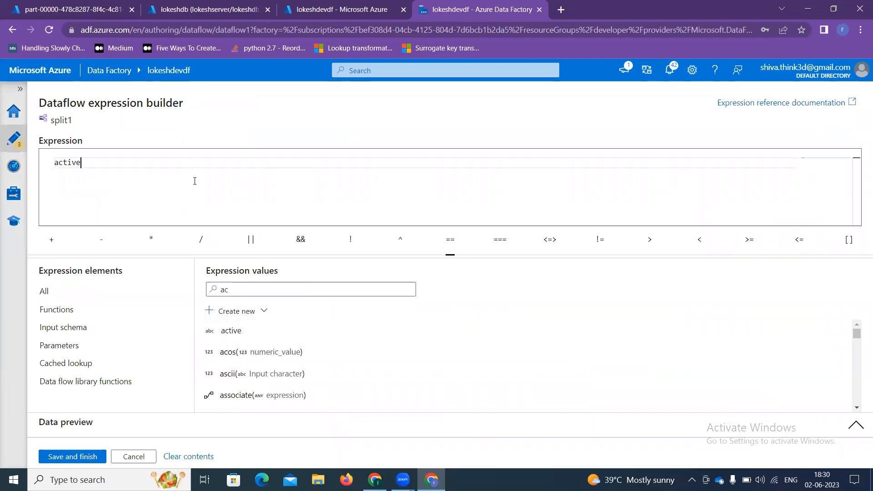
{"action": "left_click", "coordinate": [449, 240]}
{"action": "type", "text": "'I"}
{"action": "left_click", "coordinate": [249, 241]}
{"action": "left_click", "coordinate": [246, 334]}
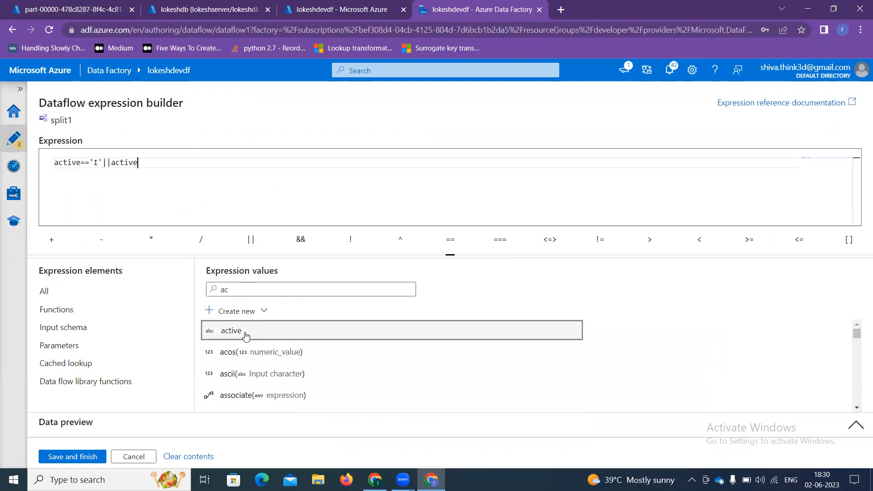
{"action": "type", "text": "=='U"}
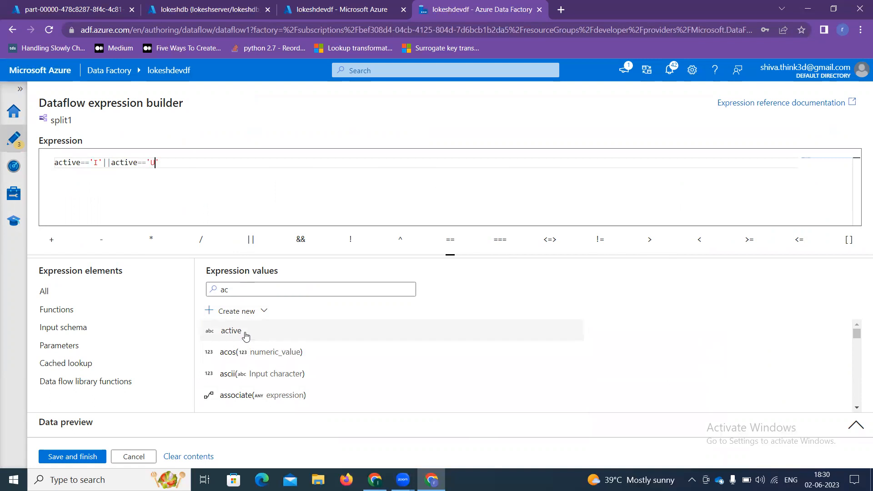
{"action": "left_click", "coordinate": [70, 457]}
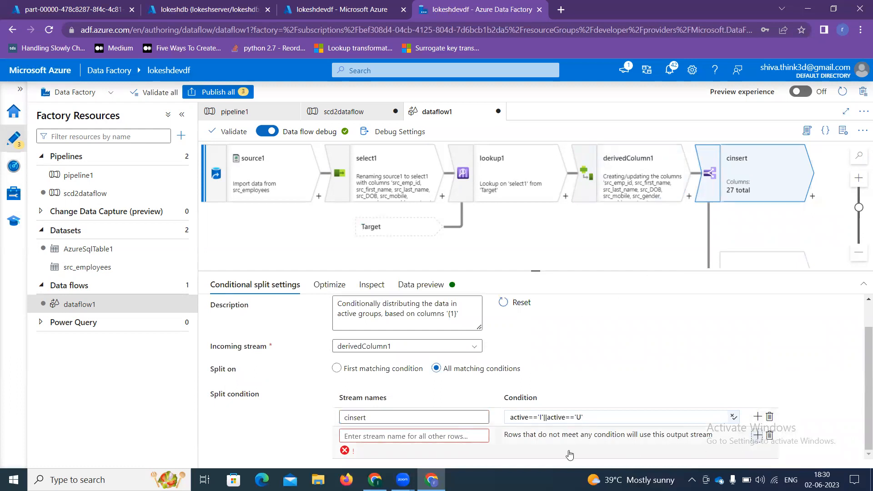
{"action": "left_click", "coordinate": [757, 435]}
{"action": "left_click", "coordinate": [397, 437]}
Step: Name the second stream cUpdate with the condition active=='U'
{"action": "type", "text": "c"}
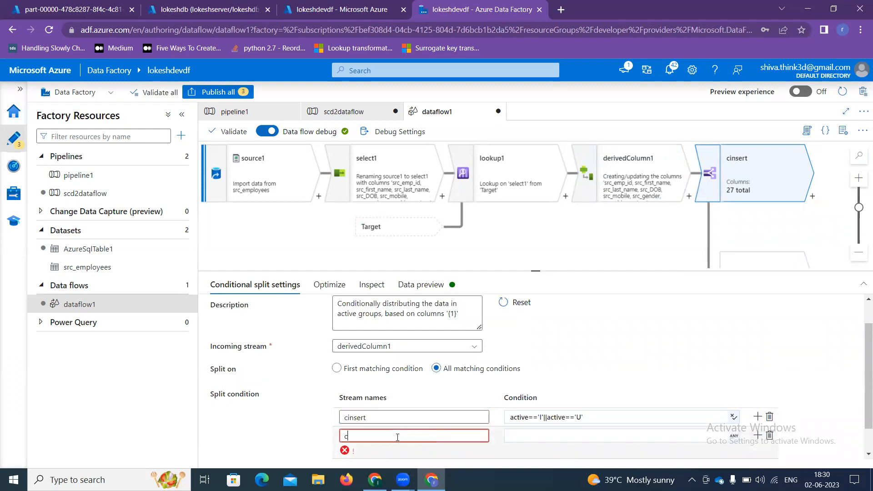
{"action": "type", "text": "Update"}
{"action": "left_click", "coordinate": [530, 438]}
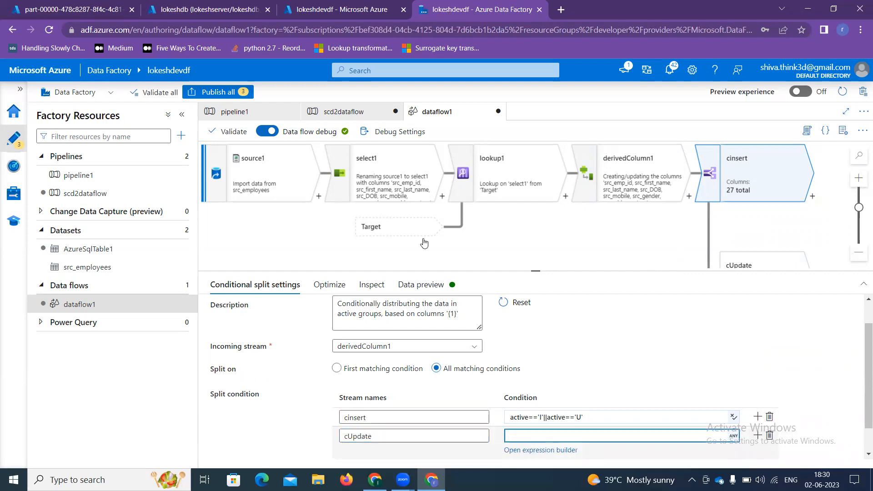
{"action": "left_click", "coordinate": [527, 450]}
{"action": "left_click", "coordinate": [285, 199]}
{"action": "type", "text": "a"}
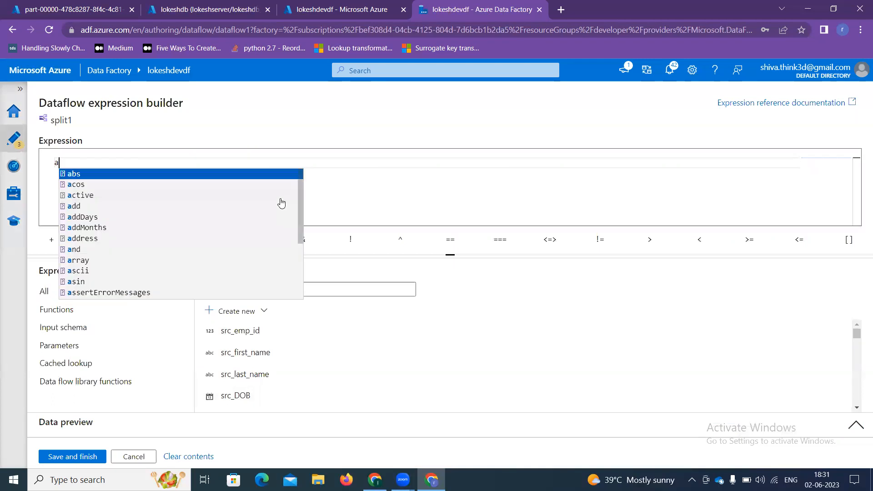
{"action": "type", "text": "cti"}
{"action": "key", "text": "Return"}
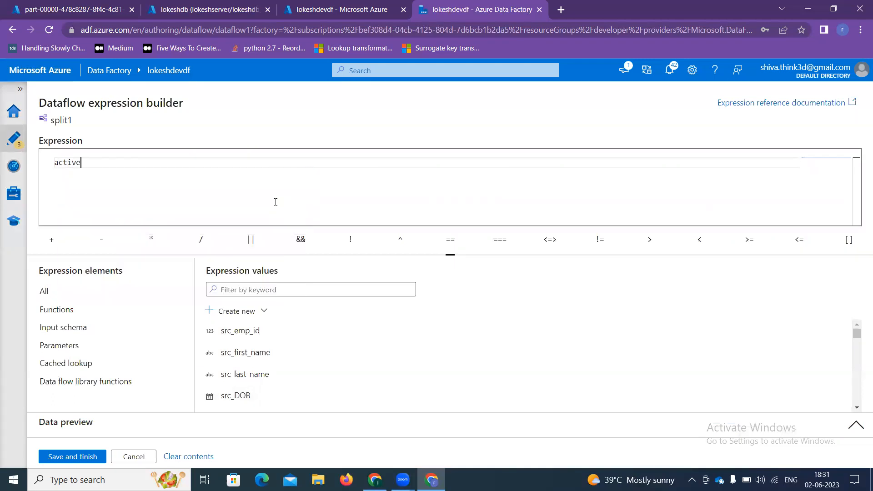
{"action": "type", "text": "=='U'"}
{"action": "left_click", "coordinate": [81, 460]}
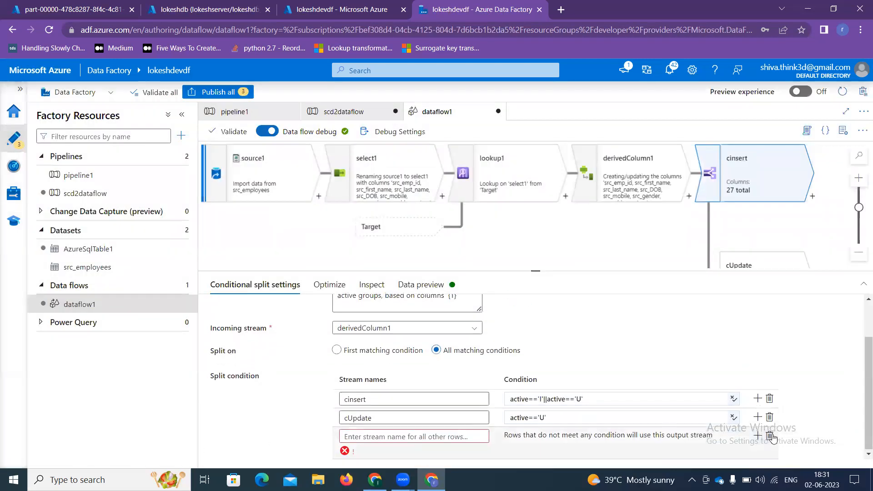
Step: Delete the default stream for unmatched rows and reposition the data flow graph
{"action": "left_click", "coordinate": [768, 438]}
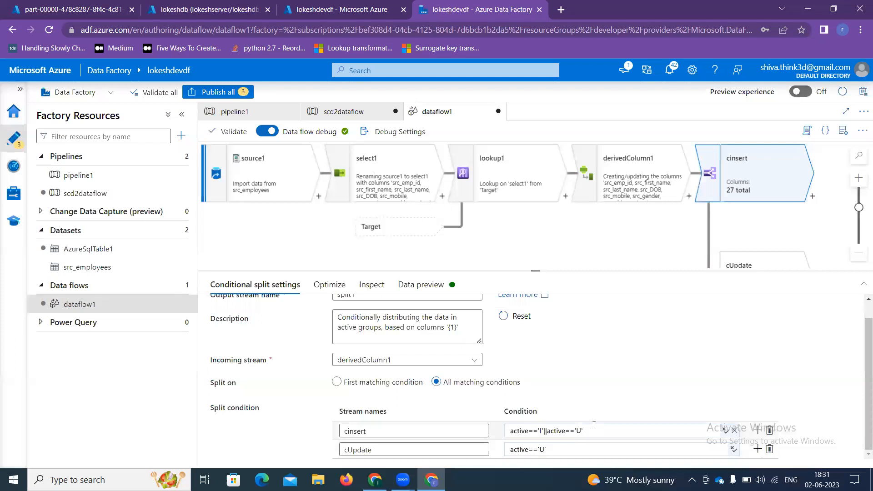
{"action": "left_click_drag", "start_coordinate": [595, 432], "coordinate": [508, 415]}
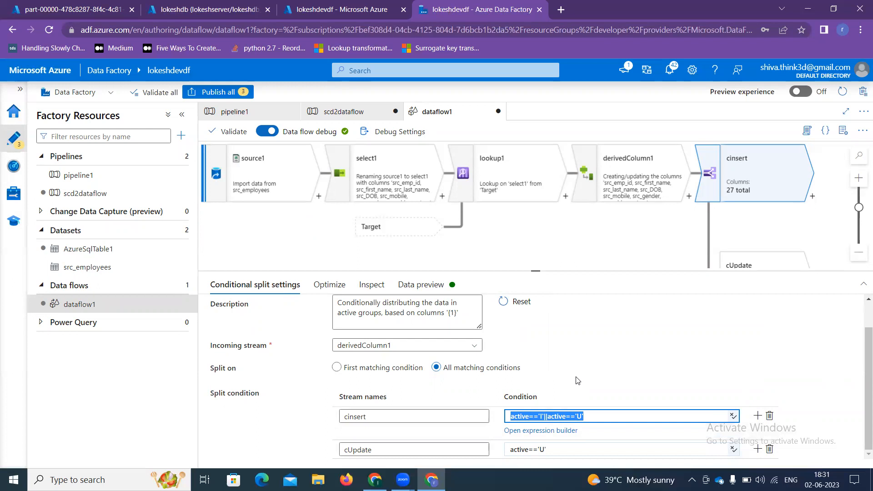
{"action": "left_click_drag", "start_coordinate": [740, 226], "coordinate": [639, 236]}
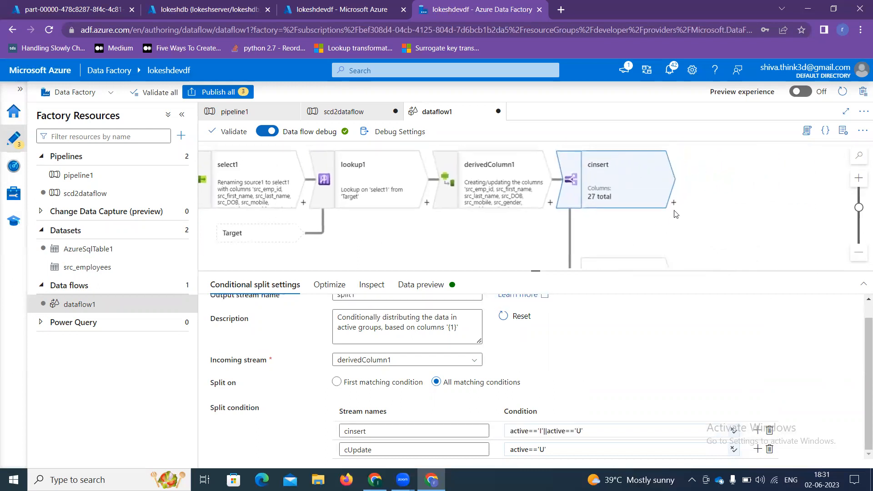
Step: Add alterRow1 after cinsert with an Insert if rule of active=='I'||active=='U'
{"action": "left_click", "coordinate": [674, 203]}
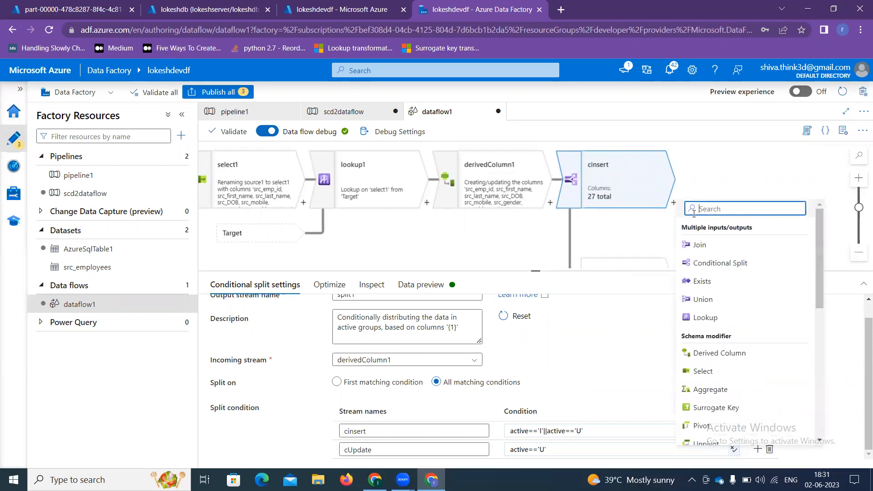
{"action": "type", "text": "al"}
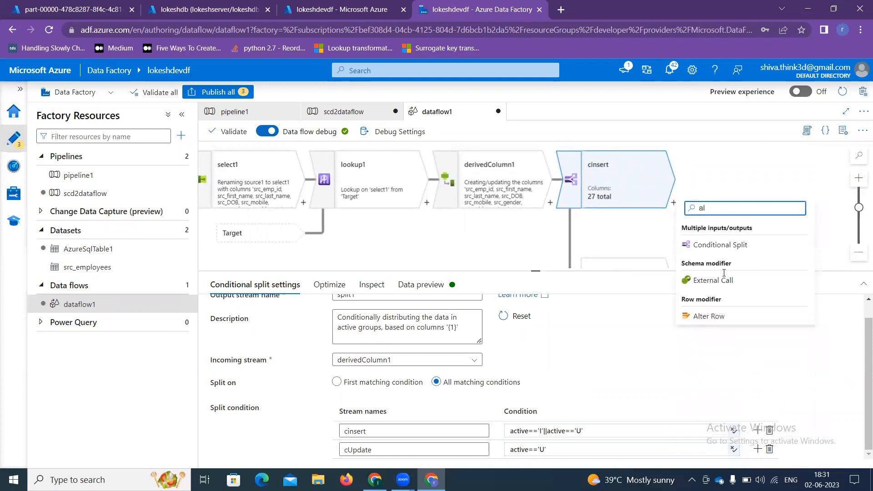
{"action": "left_click", "coordinate": [716, 316]}
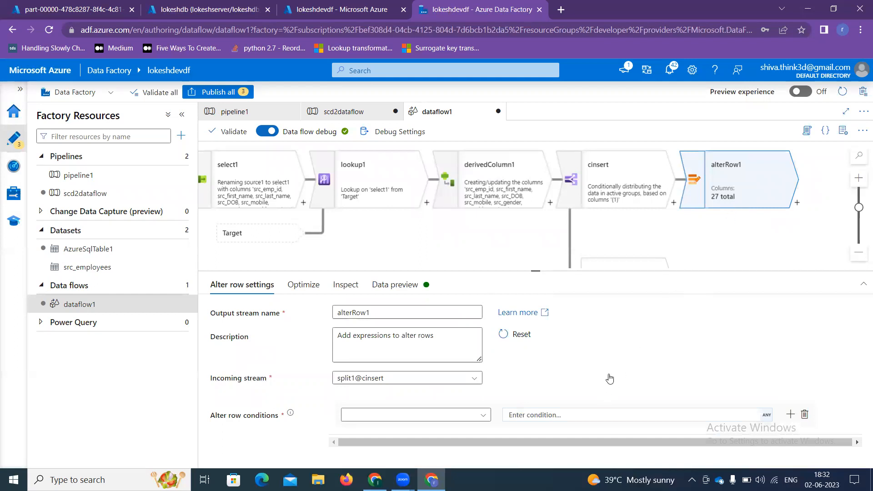
{"action": "left_click", "coordinate": [427, 418]}
{"action": "left_click", "coordinate": [415, 432]}
{"action": "left_click", "coordinate": [545, 417]}
{"action": "left_click", "coordinate": [527, 428]}
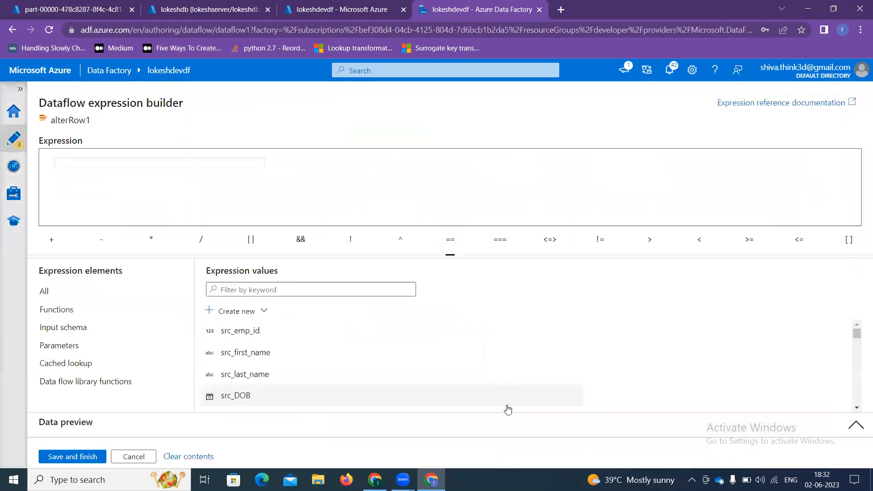
{"action": "type", "text": "act"}
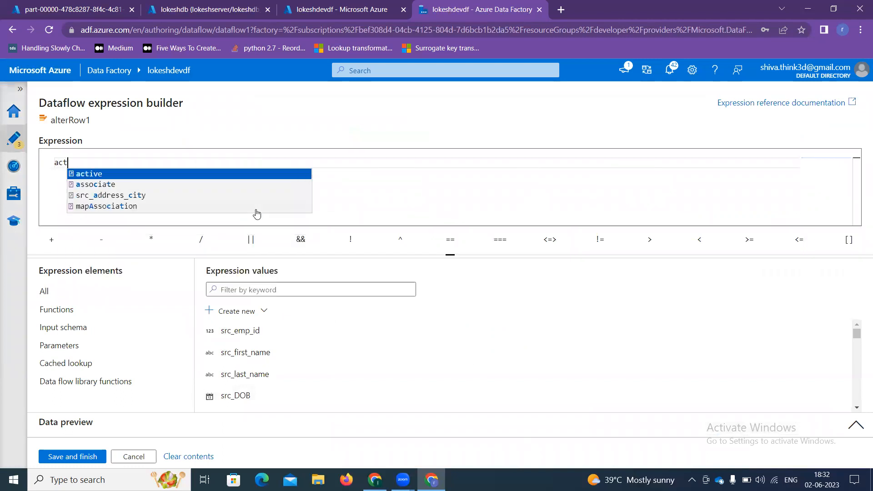
{"action": "type", "text": "ive=='I"}
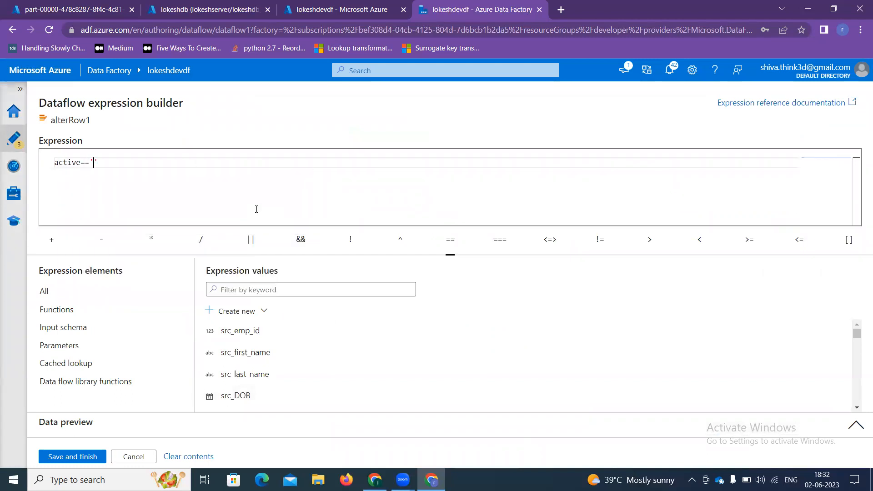
{"action": "type", "text": "'||"}
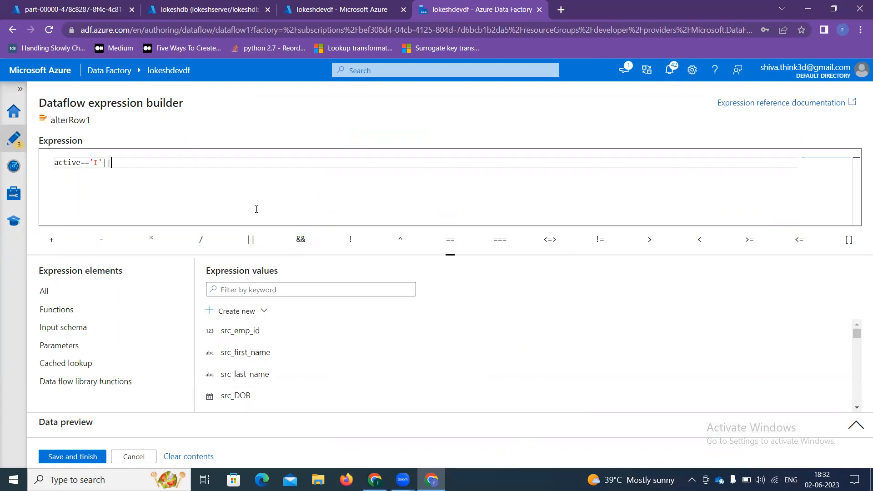
{"action": "type", "text": "active"}
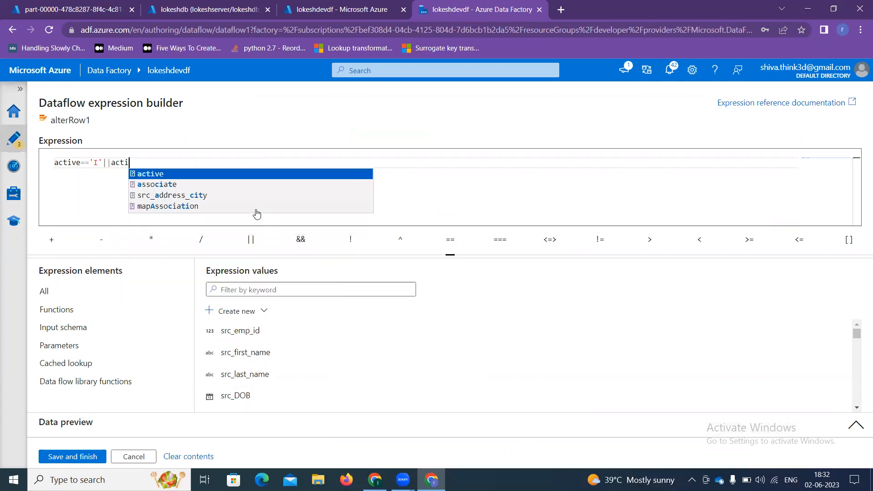
{"action": "type", "text": "=='U"}
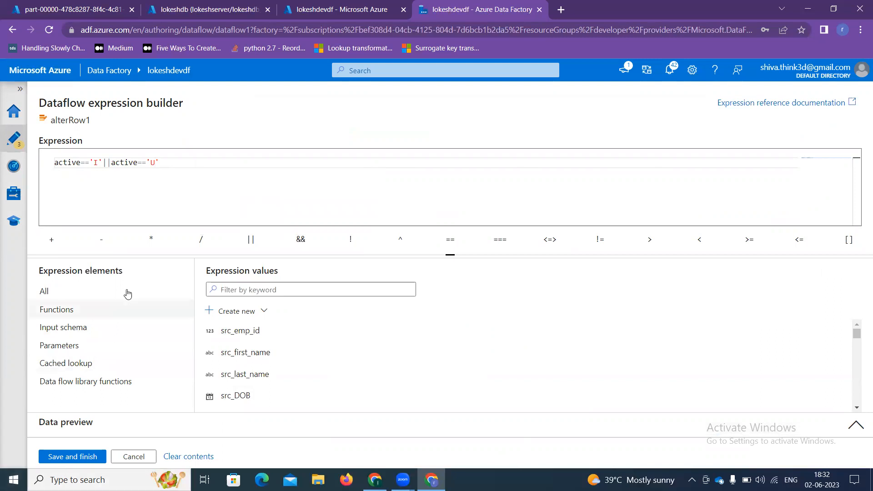
{"action": "left_click", "coordinate": [83, 460]}
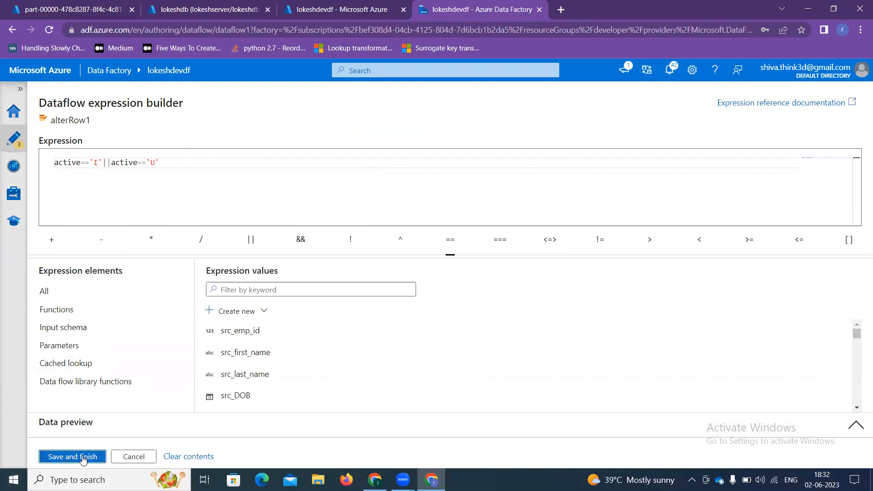
{"action": "scroll", "coordinate": [648, 228], "scroll_direction": "down", "scroll_amount": 2}
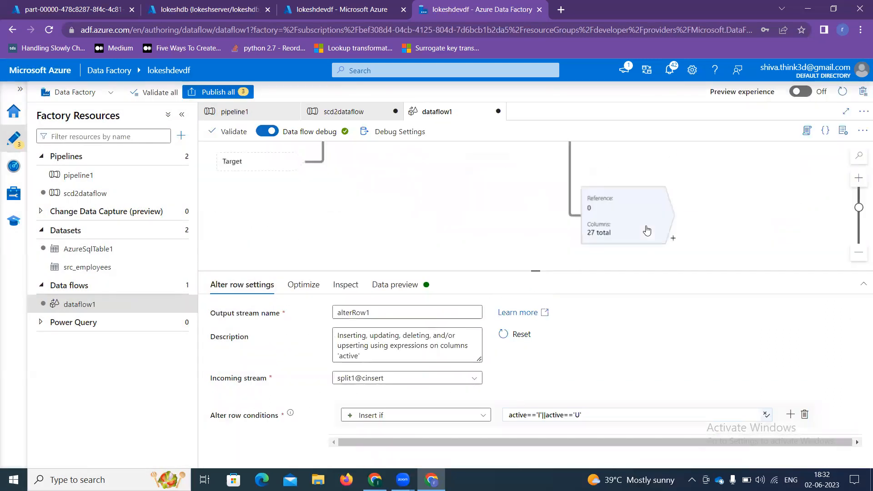
Step: Add alterRow2 after cUpdate with an Update if rule of active=='U', then switch to Book1
{"action": "left_click", "coordinate": [673, 237]}
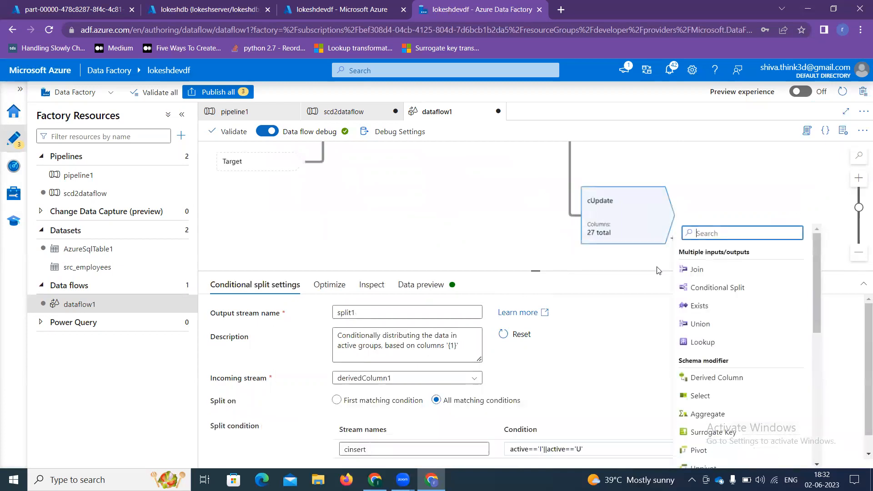
{"action": "type", "text": "a"}
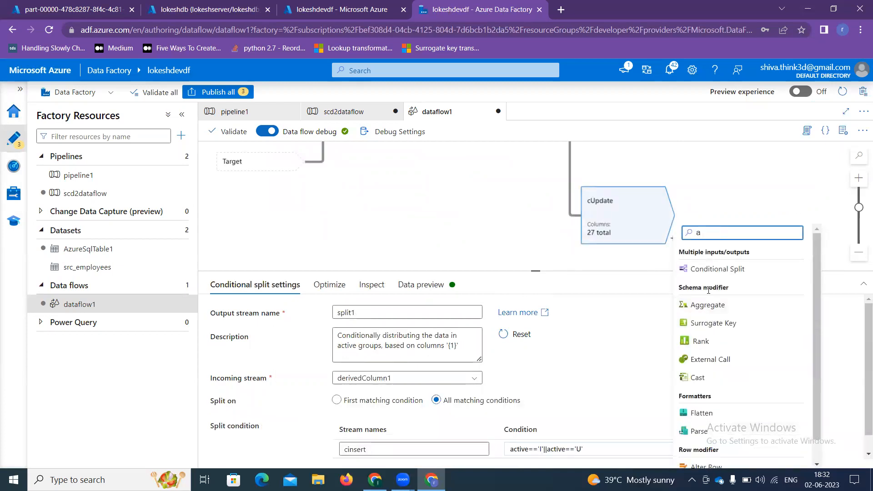
{"action": "type", "text": "lt"}
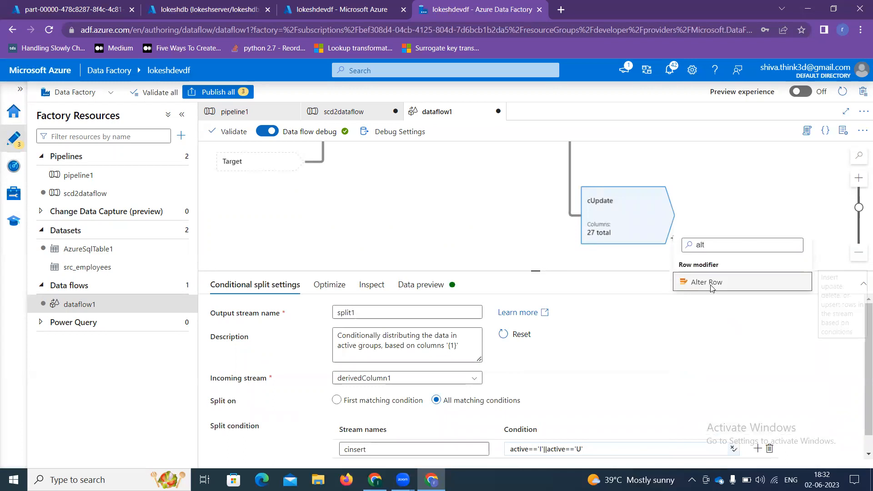
{"action": "left_click", "coordinate": [711, 288]}
{"action": "left_click", "coordinate": [414, 415]}
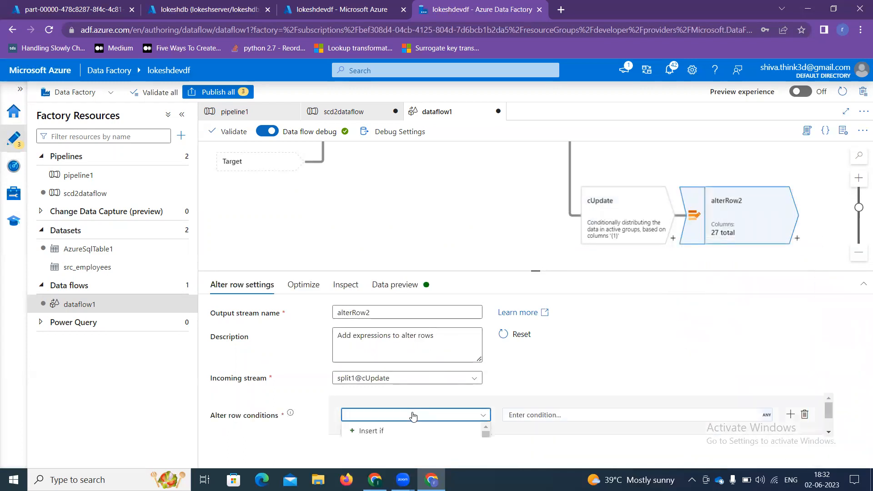
{"action": "left_click", "coordinate": [384, 425]}
{"action": "left_click", "coordinate": [527, 416]}
{"action": "left_click", "coordinate": [542, 431]}
{"action": "type", "text": "act"}
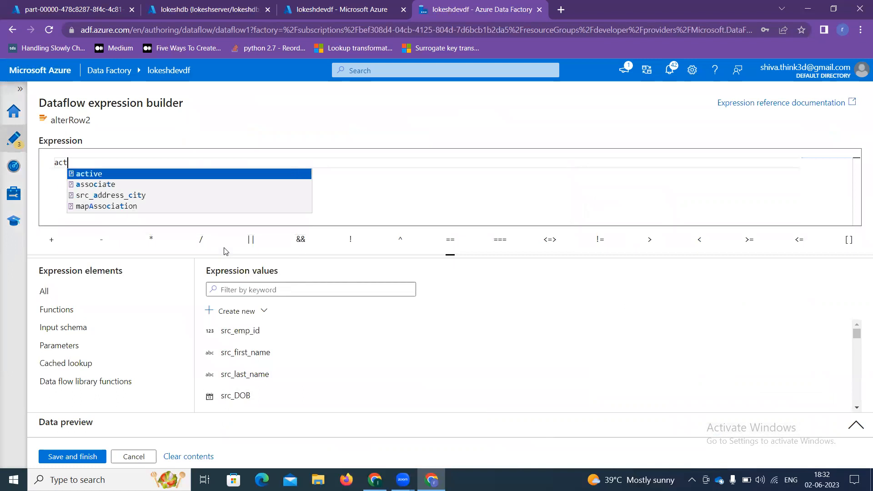
{"action": "key", "text": "Return"}
{"action": "type", "text": "=='U"}
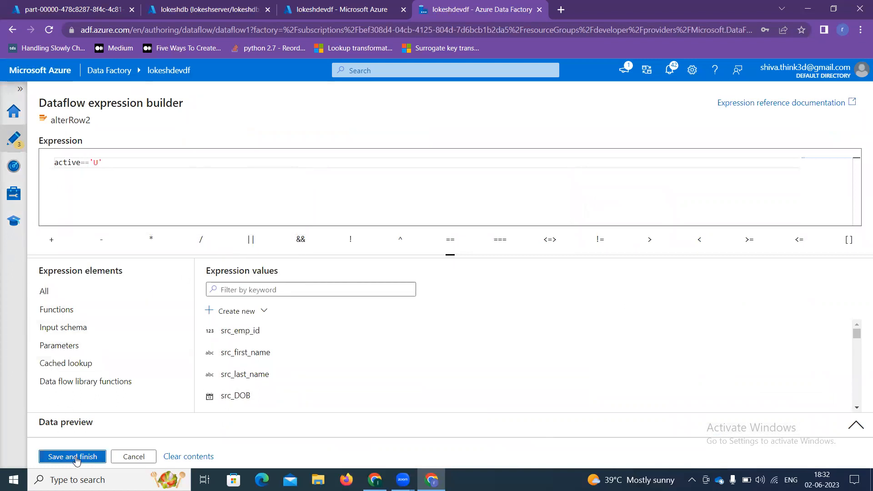
{"action": "left_click", "coordinate": [90, 456]}
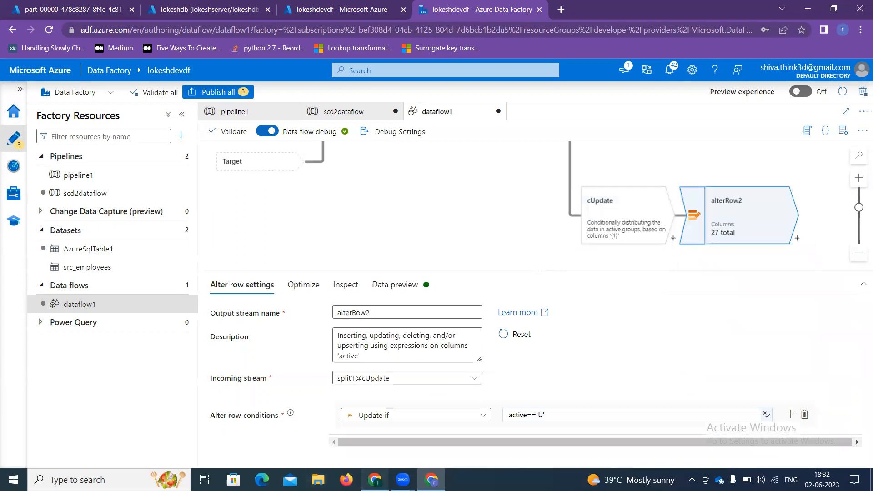
{"action": "left_click", "coordinate": [375, 480]}
{"action": "left_click", "coordinate": [384, 432]}
Step: Enter row 21: key 103, id 2, name b, price 60, 2/4/2023, end 12/31/9999
{"action": "scroll", "coordinate": [422, 328], "scroll_direction": "up", "scroll_amount": 1}
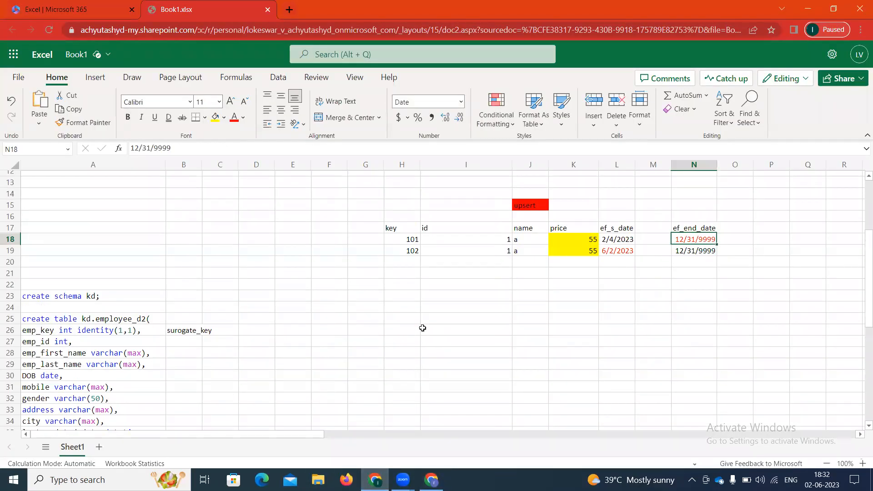
{"action": "scroll", "coordinate": [422, 328], "scroll_direction": "up", "scroll_amount": 1}
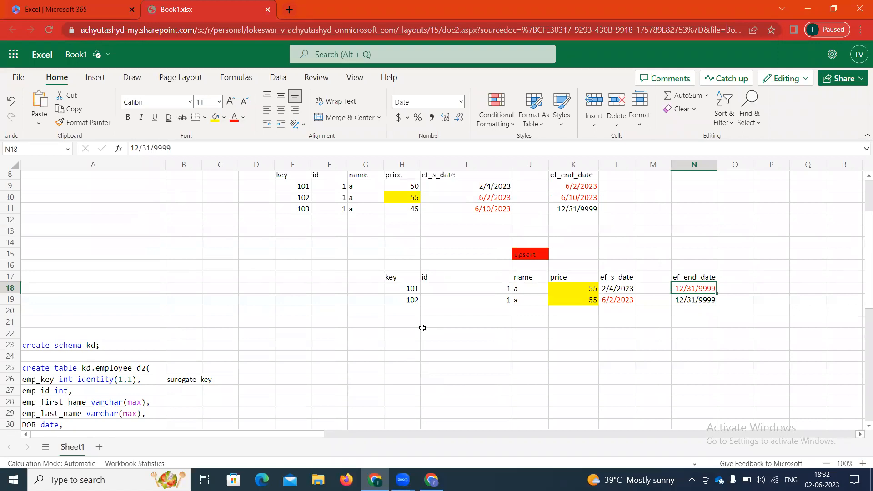
{"action": "left_click_drag", "start_coordinate": [380, 266], "coordinate": [727, 314]}
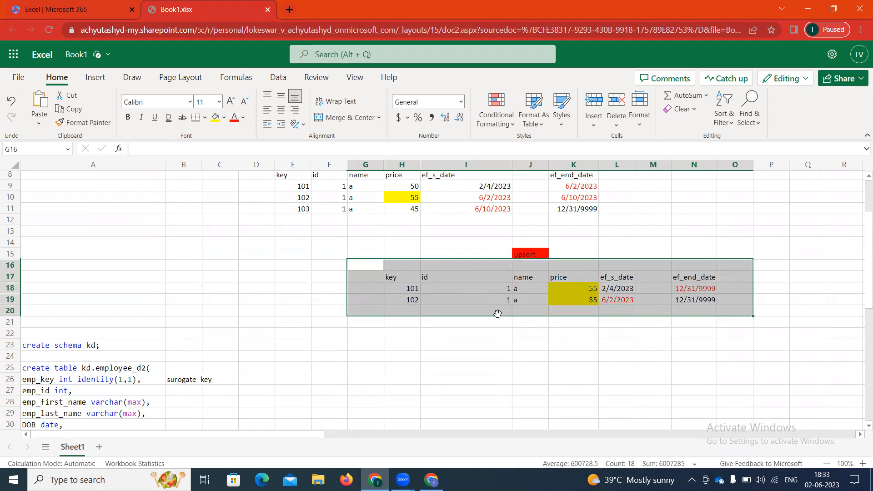
{"action": "left_click", "coordinate": [413, 323]}
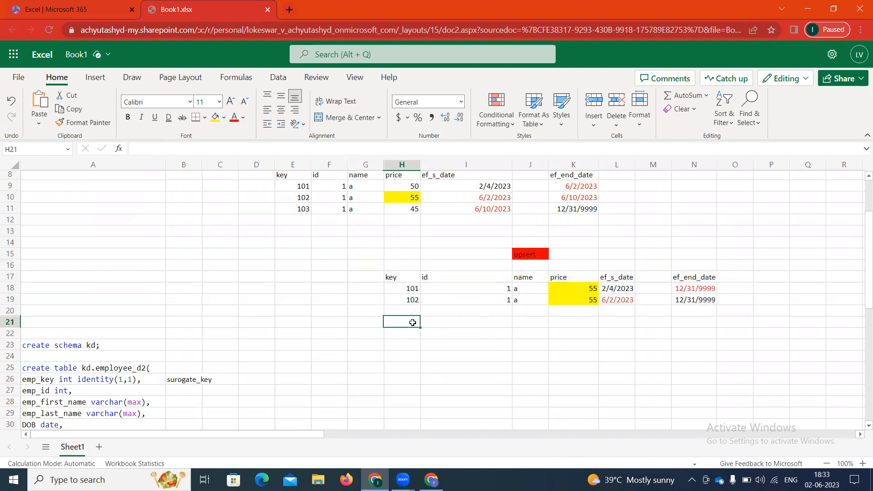
{"action": "type", "text": "103"}
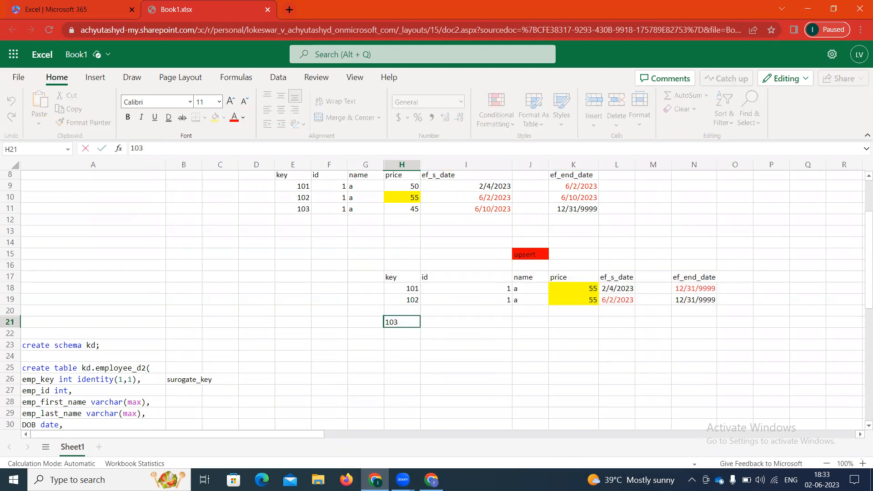
{"action": "key", "text": "Tab"}
{"action": "type", "text": "20"}
{"action": "key", "text": "BackSpace"}
{"action": "key", "text": "Tab"}
{"action": "type", "text": "b"}
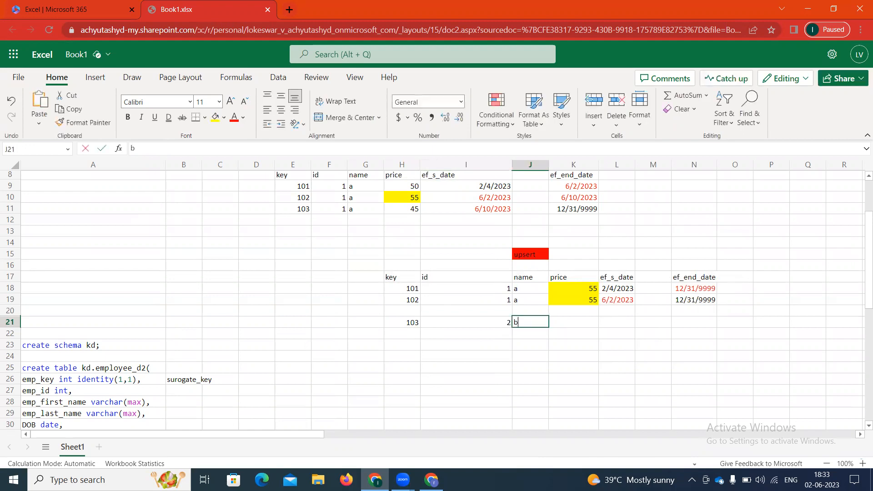
{"action": "key", "text": "Tab"}
{"action": "type", "text": "60"}
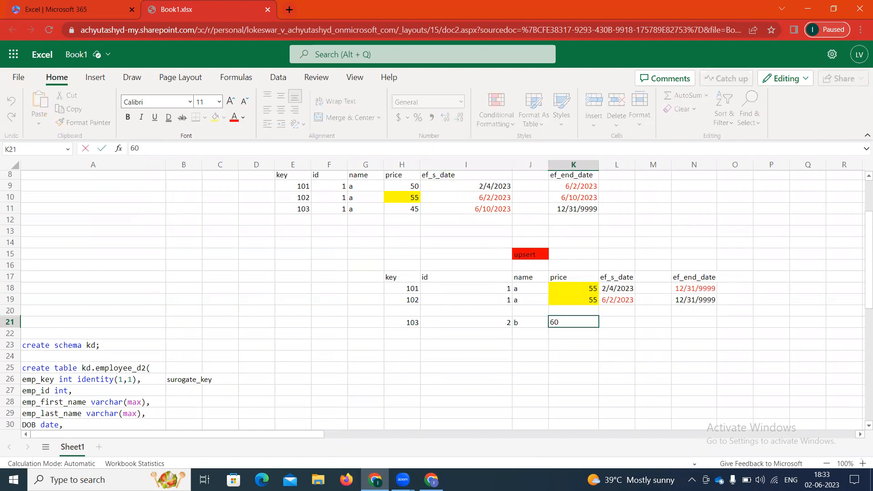
{"action": "key", "text": "Tab"}
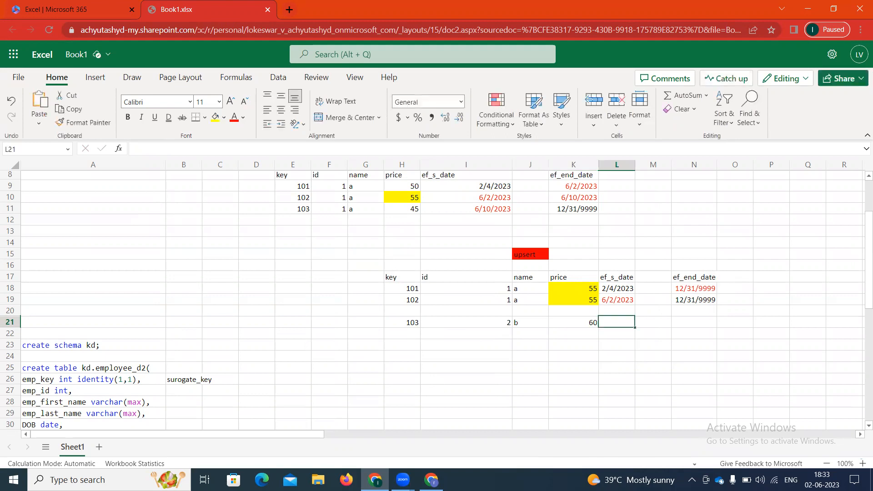
{"action": "type", "text": "2/"}
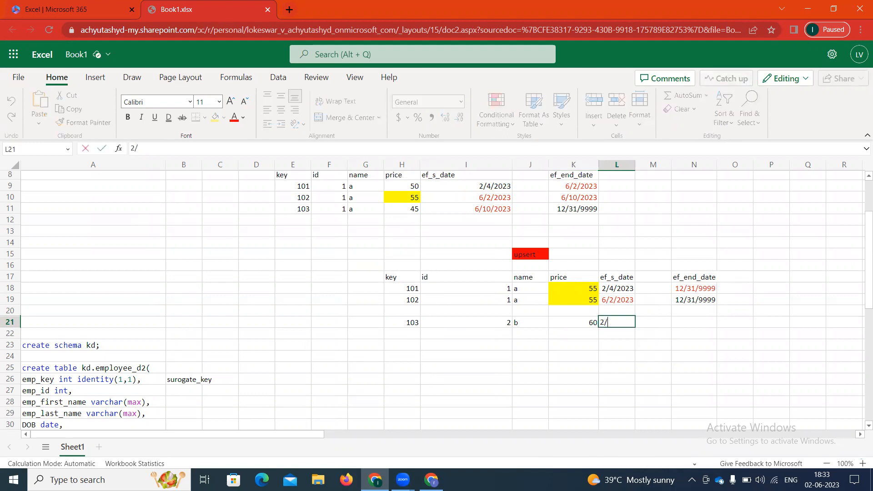
{"action": "type", "text": "4/2023"}
{"action": "key", "text": "Tab"}
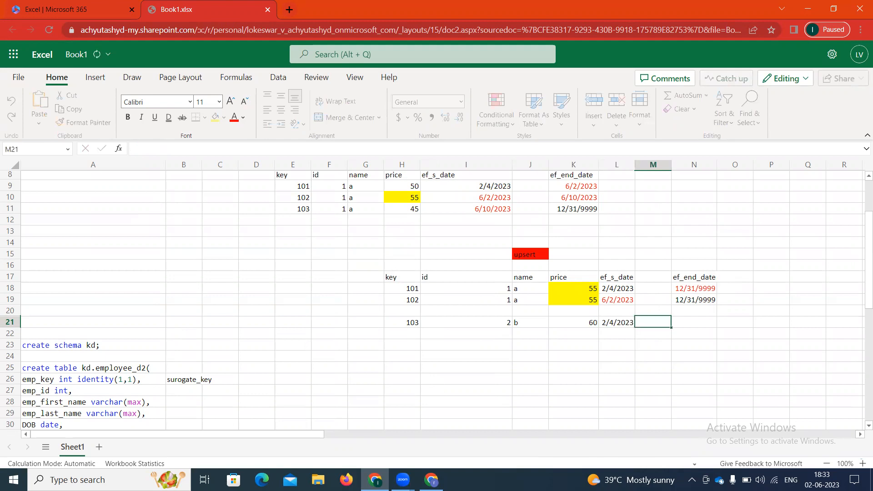
{"action": "key", "text": "Tab"}
{"action": "type", "text": "12/3"}
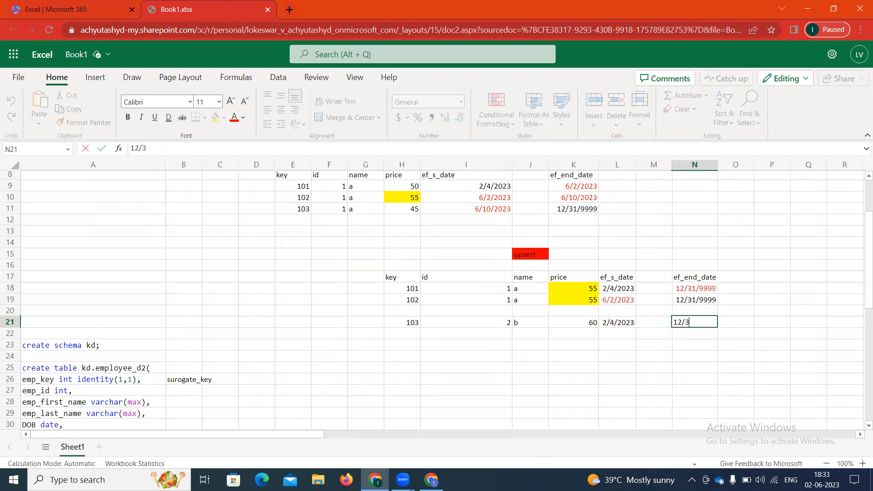
{"action": "type", "text": "1/9999"}
{"action": "key", "text": "Tab"}
Step: Enter row 22: key 104, id 2, name b, price 55, 2/6/2023, end 12/31/9999
{"action": "key", "text": "Down"}
{"action": "key", "text": "Left"}
{"action": "key", "text": "Left"}
{"action": "key", "text": "Left"}
{"action": "key", "text": "Left"}
{"action": "key", "text": "Left"}
{"action": "key", "text": "Left"}
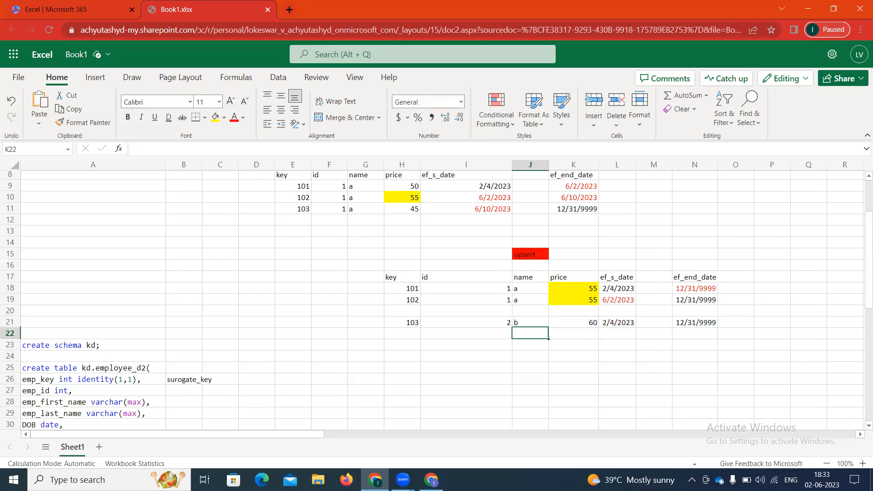
{"action": "key", "text": "Left"}
{"action": "key", "text": "Right"}
{"action": "key", "text": "Left"}
{"action": "type", "text": "104"}
{"action": "key", "text": "Tab"}
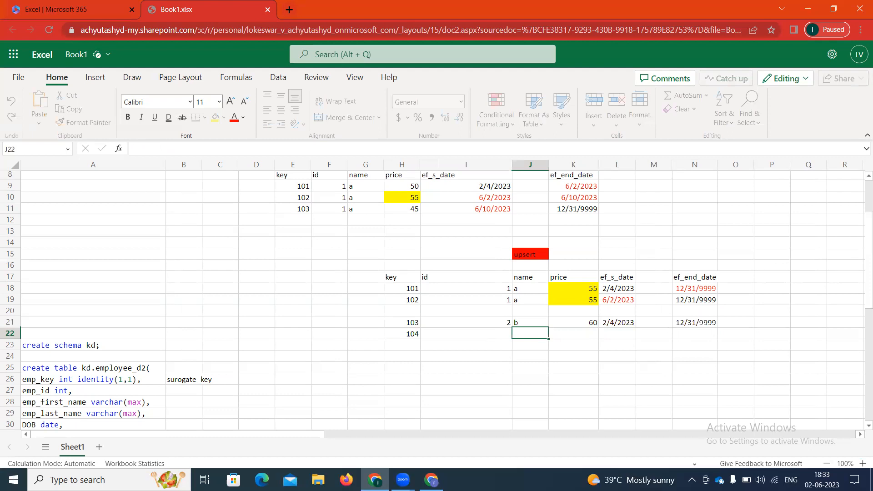
{"action": "type", "text": "2"}
{"action": "key", "text": "Tab"}
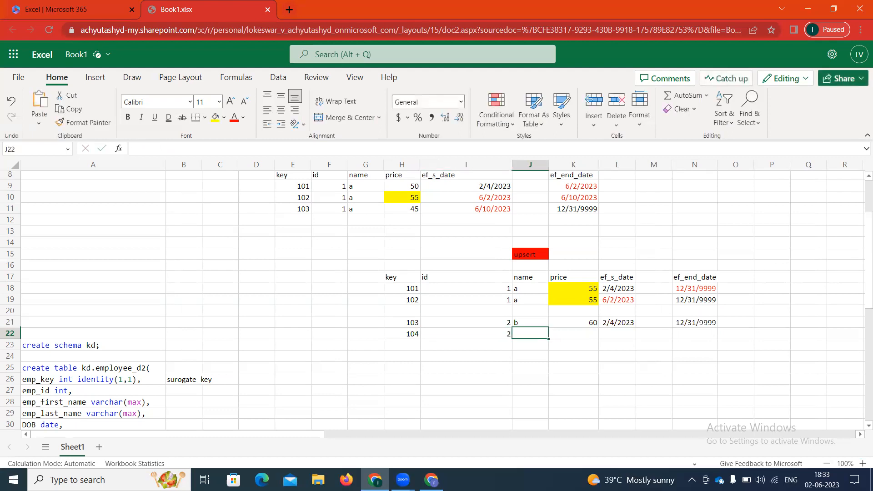
{"action": "type", "text": "b"}
{"action": "key", "text": "Tab"}
{"action": "type", "text": "55"}
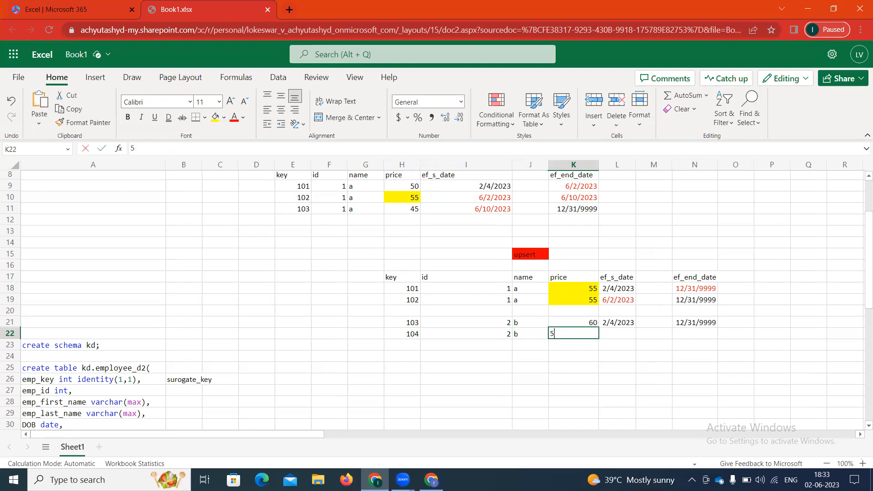
{"action": "key", "text": "Tab"}
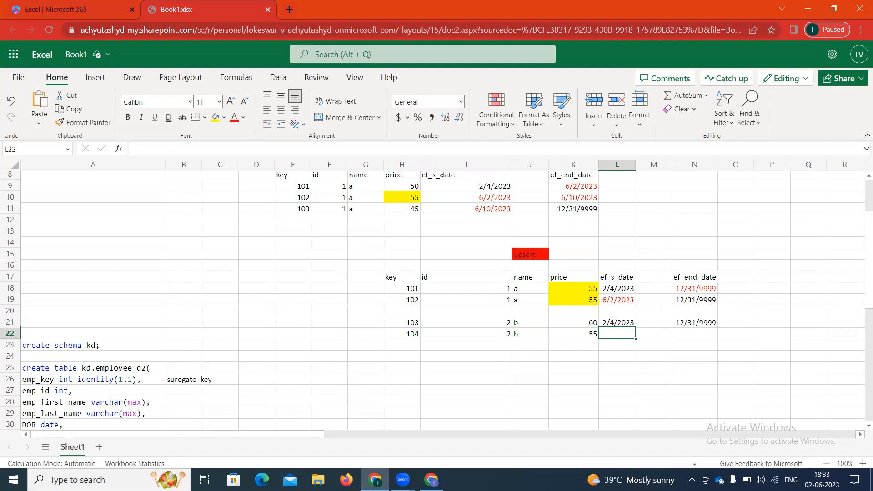
{"action": "type", "text": "2/6/2023"}
{"action": "key", "text": "Tab"}
{"action": "key", "text": "Tab"}
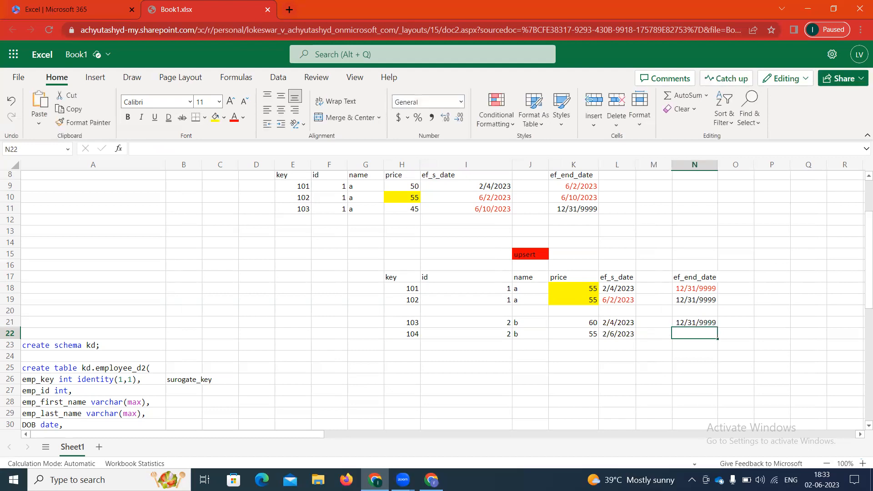
{"action": "type", "text": "12/31/9999"}
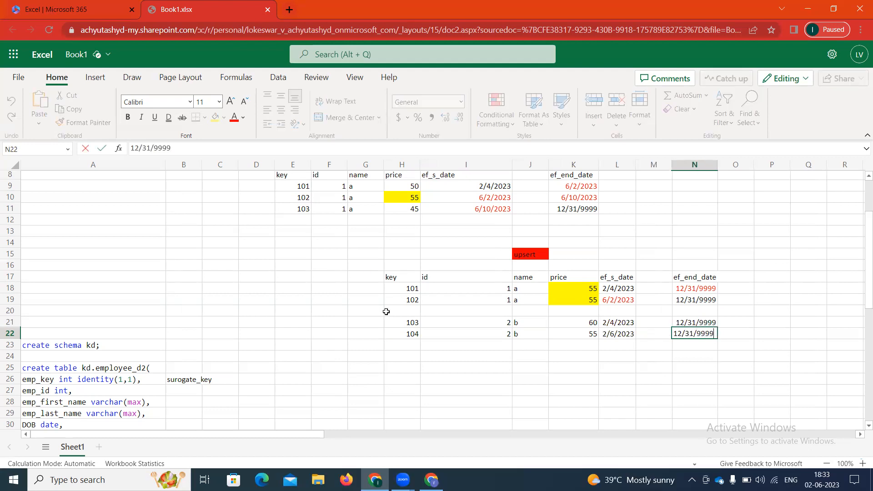
{"action": "left_click_drag", "start_coordinate": [386, 312], "coordinate": [717, 345]}
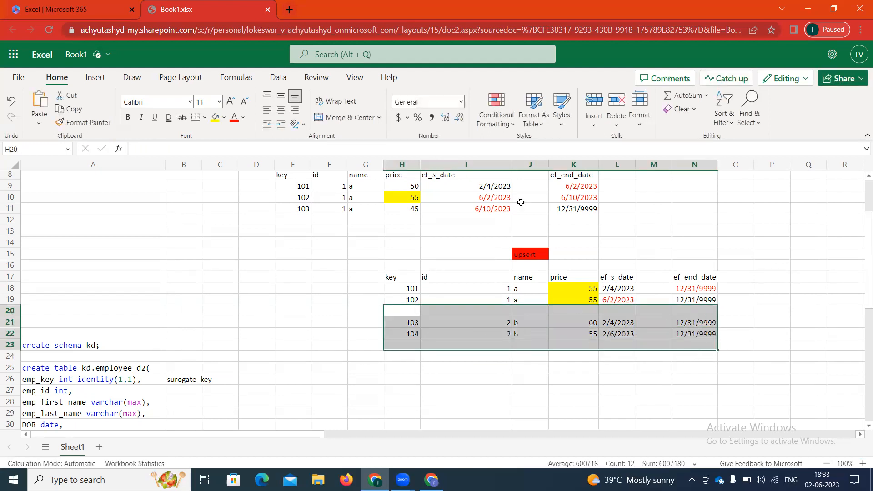
Step: Fill K22's price 55 with yellow and change K21's price from 60 to 55
{"action": "left_click", "coordinate": [595, 337]}
{"action": "left_click", "coordinate": [215, 118]}
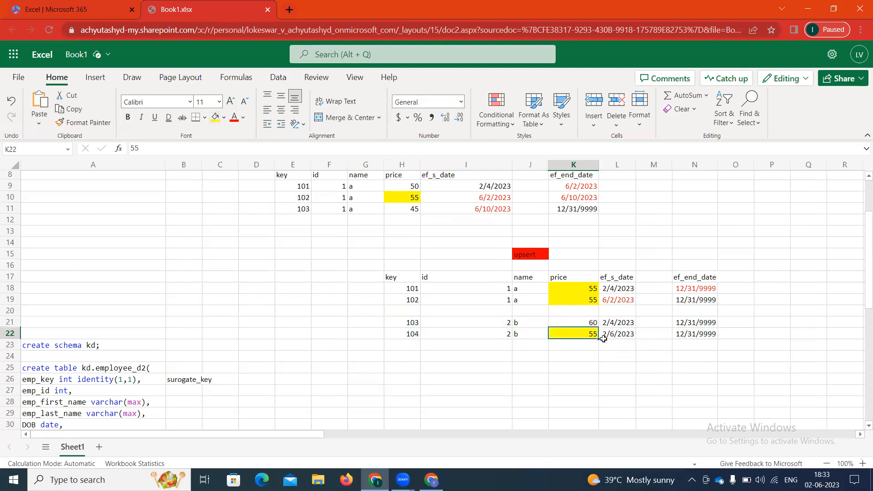
{"action": "left_click", "coordinate": [591, 322]}
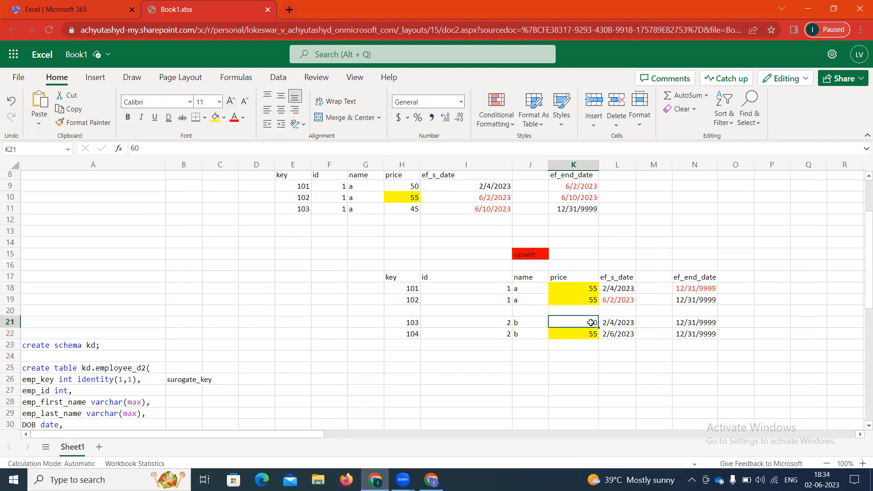
{"action": "key", "text": "BackSpace"}
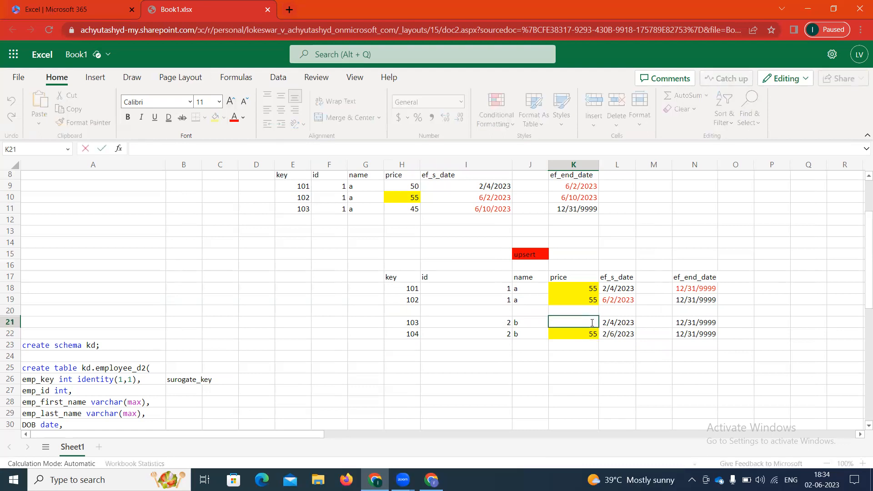
{"action": "type", "text": "55"}
{"action": "left_click", "coordinate": [579, 351]}
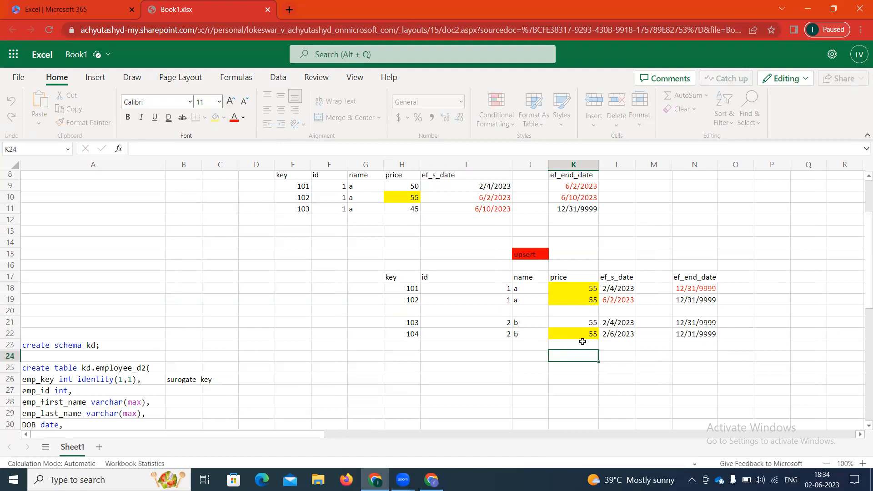
{"action": "left_click", "coordinate": [587, 322]}
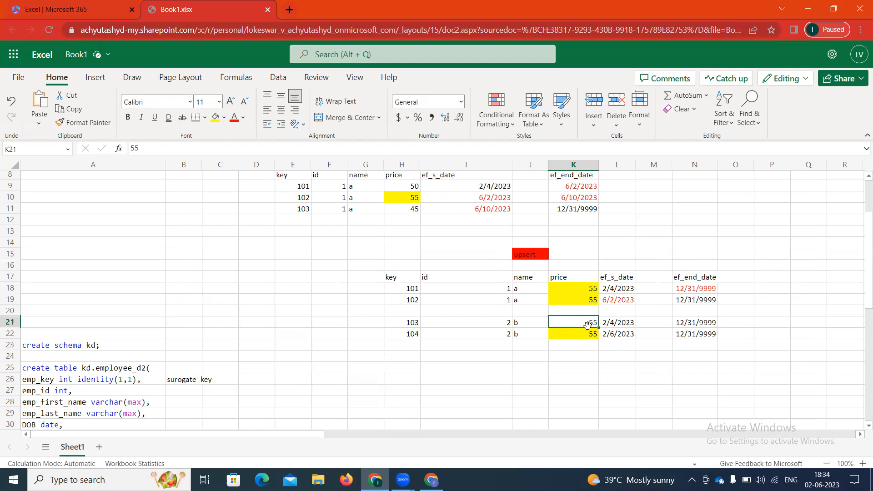
{"action": "left_click", "coordinate": [582, 266]}
Step: Write 'prefer upsert for scd1' in L15, then return to Azure Data Factory
{"action": "left_click", "coordinate": [583, 254]}
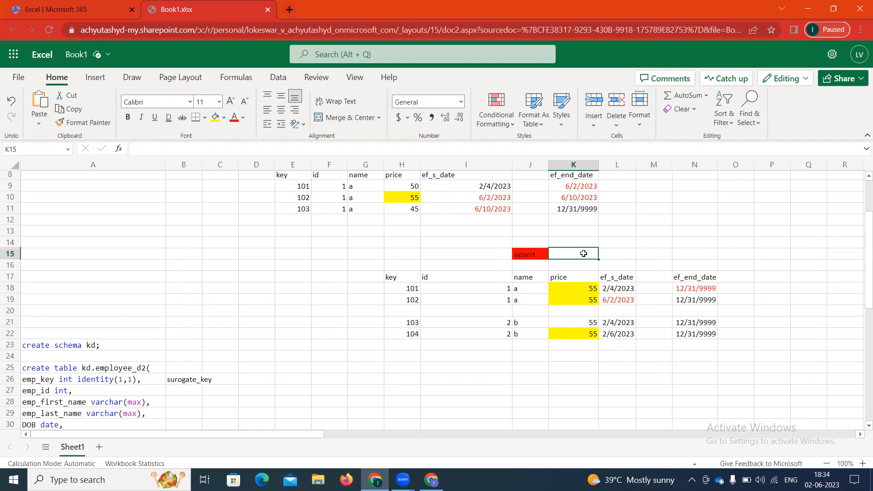
{"action": "key", "text": "Right"}
{"action": "type", "text": "prefer upsert for scd1"}
{"action": "key", "text": "ctrl+Return"}
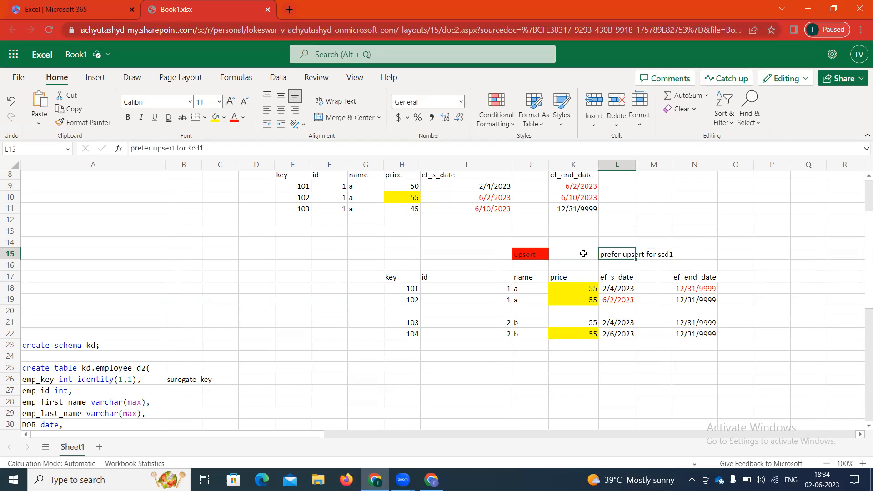
{"action": "left_click", "coordinate": [618, 277]}
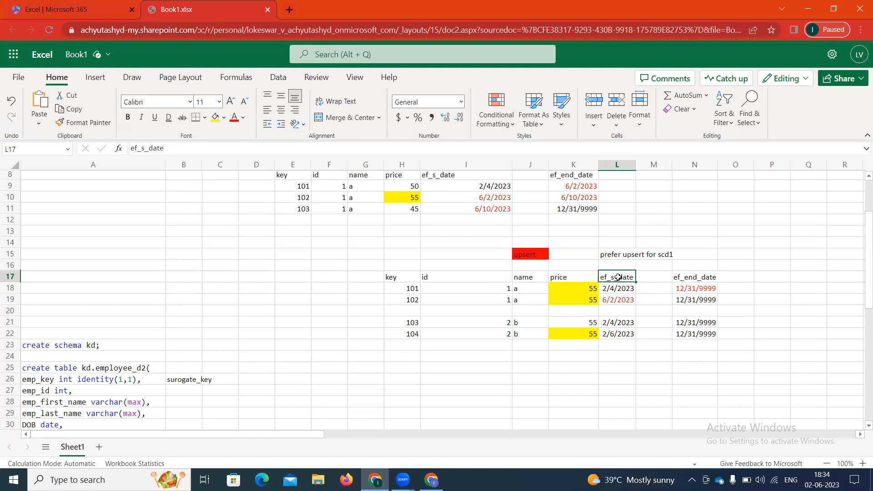
{"action": "left_click", "coordinate": [431, 480]}
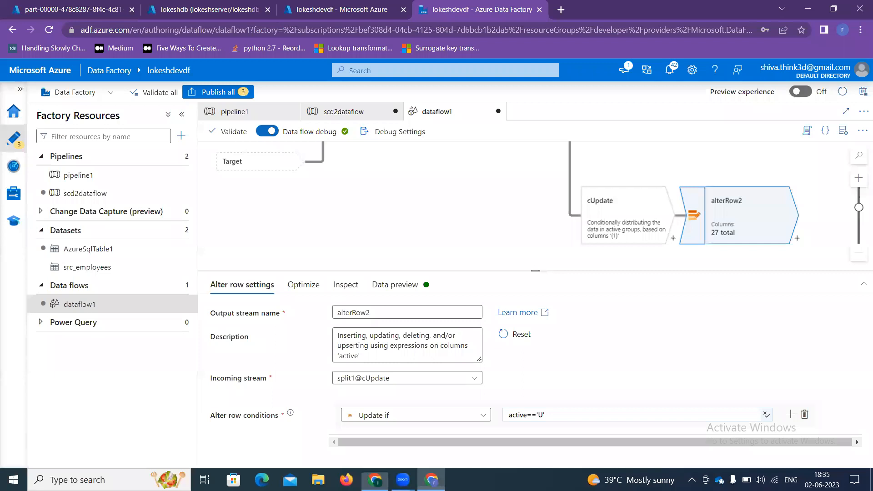
Step: Add sink1 after alterRow1 writing to the AzureSqlTable1 dataset
{"action": "scroll", "coordinate": [727, 213], "scroll_direction": "up", "scroll_amount": 3}
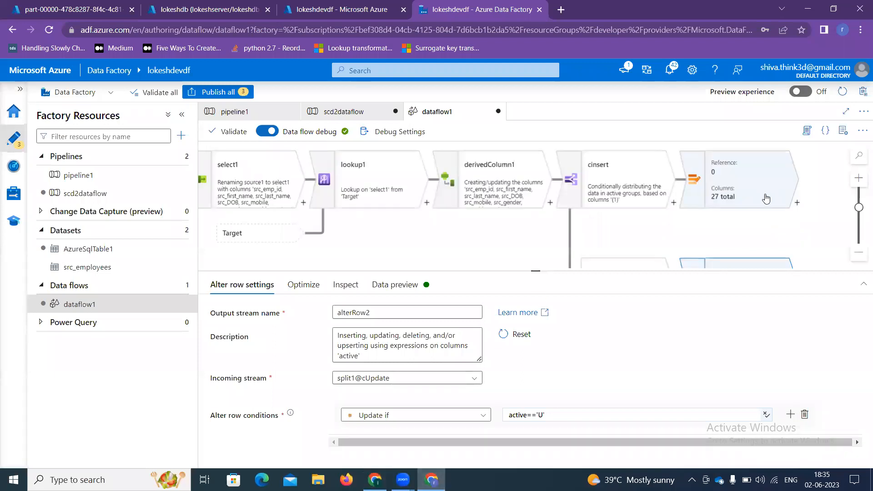
{"action": "left_click", "coordinate": [802, 206]}
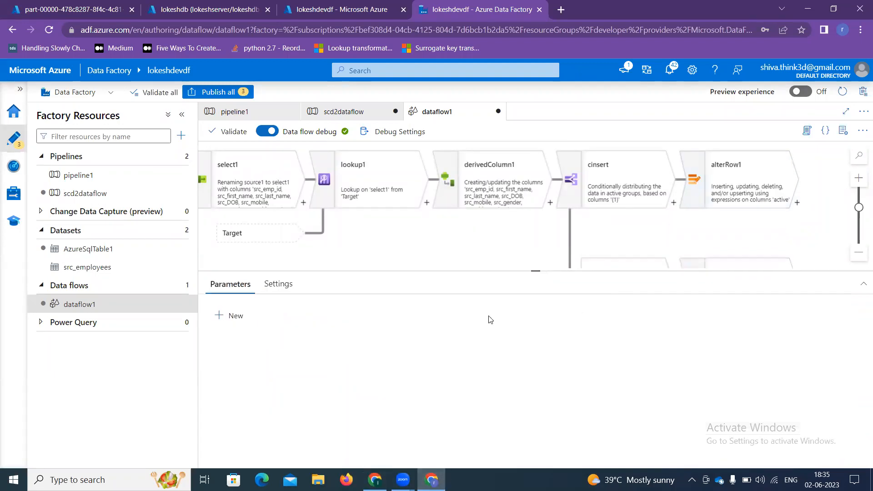
{"action": "left_click", "coordinate": [798, 202]}
{"action": "type", "text": "si"}
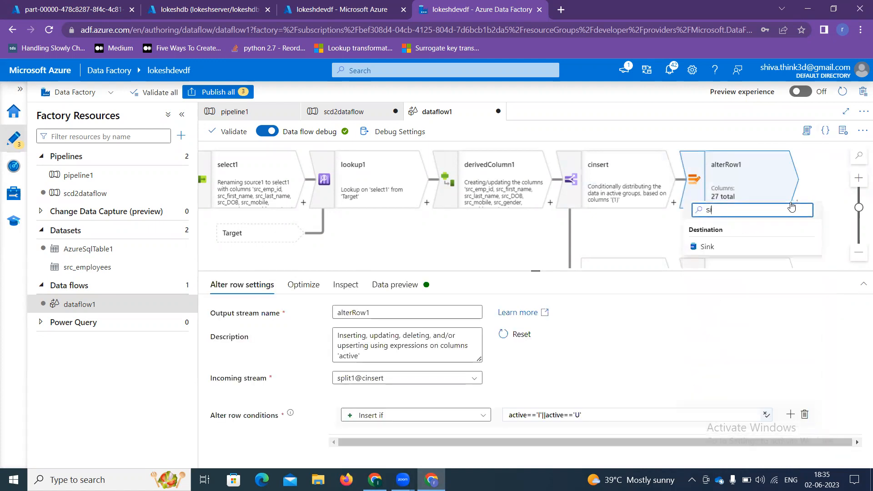
{"action": "left_click", "coordinate": [714, 248]}
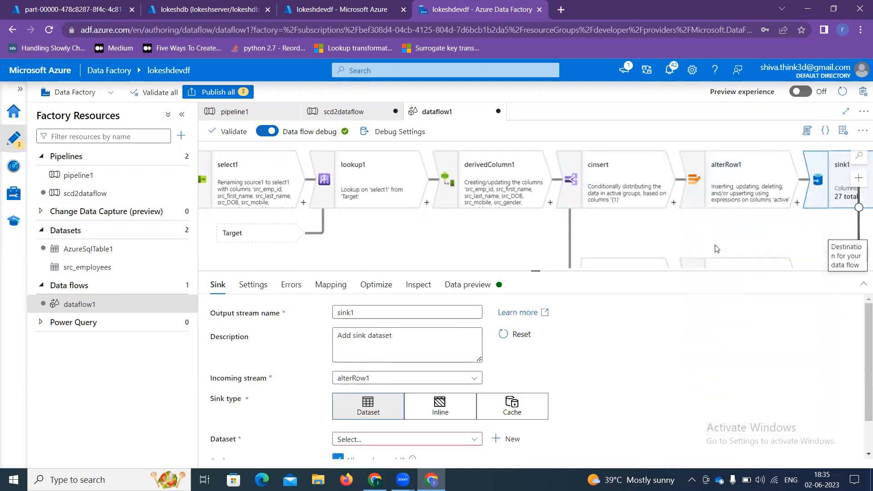
{"action": "left_click", "coordinate": [373, 439]}
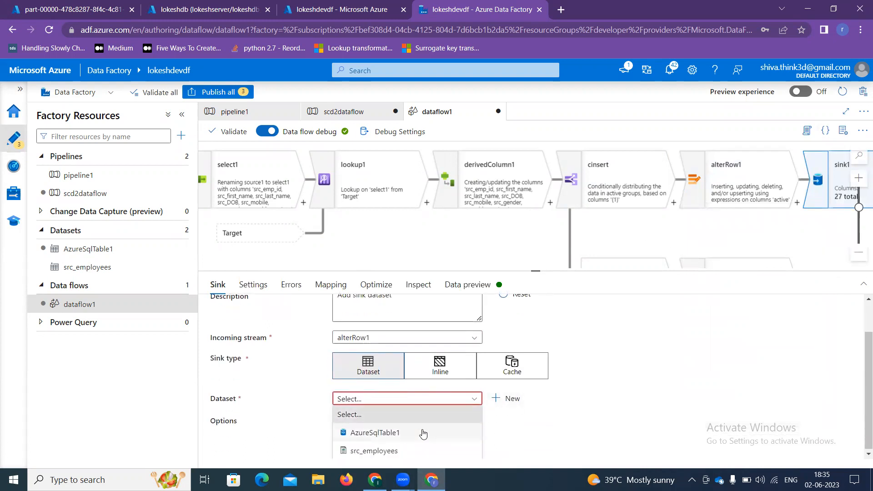
{"action": "left_click", "coordinate": [395, 436]}
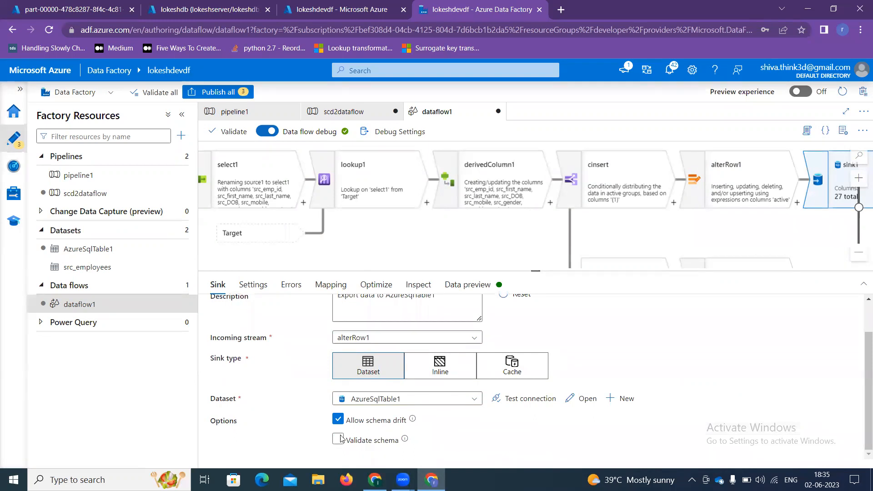
{"action": "left_click", "coordinate": [249, 285]}
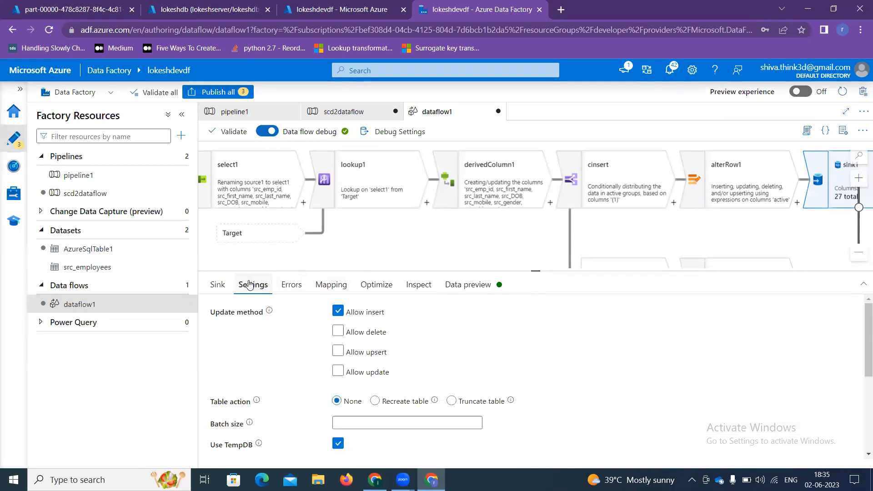
Step: Turn off Auto mapping for sink1 and delete the emp_key mapping
{"action": "left_click", "coordinate": [331, 284]}
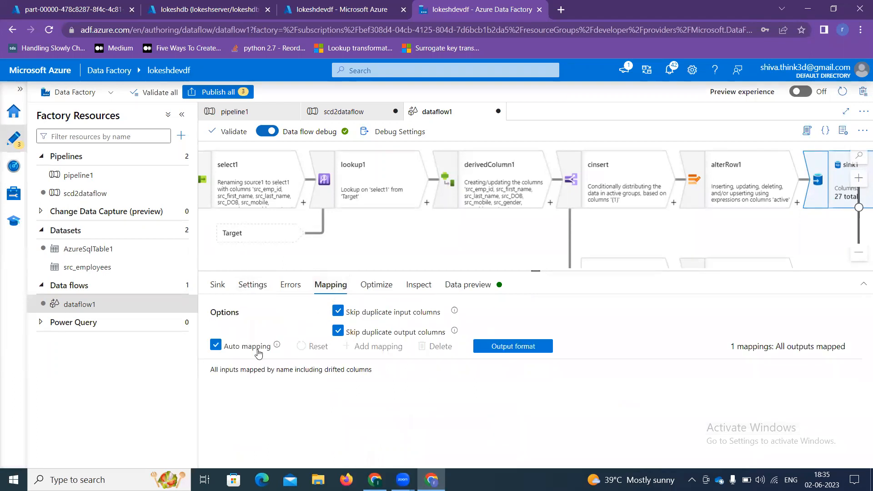
{"action": "left_click", "coordinate": [216, 345]}
{"action": "scroll", "coordinate": [222, 359], "scroll_direction": "down", "scroll_amount": 1}
{"action": "left_click", "coordinate": [216, 339]}
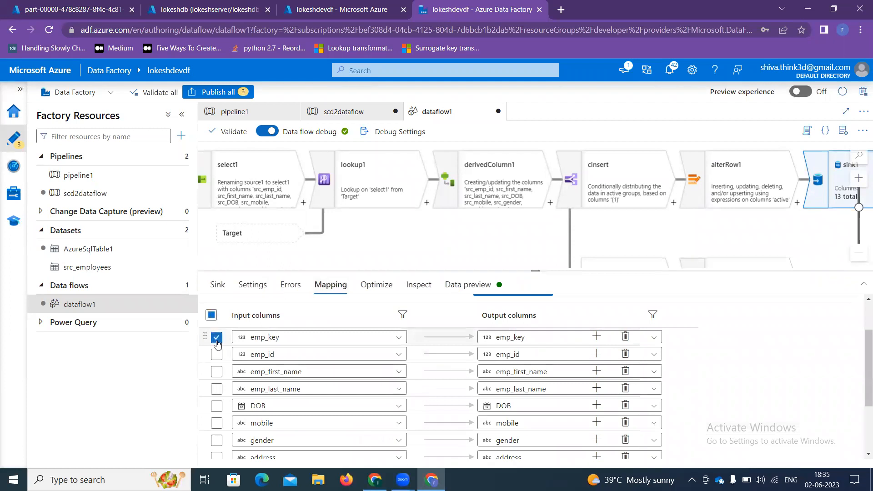
{"action": "scroll", "coordinate": [451, 362], "scroll_direction": "up", "scroll_amount": 1}
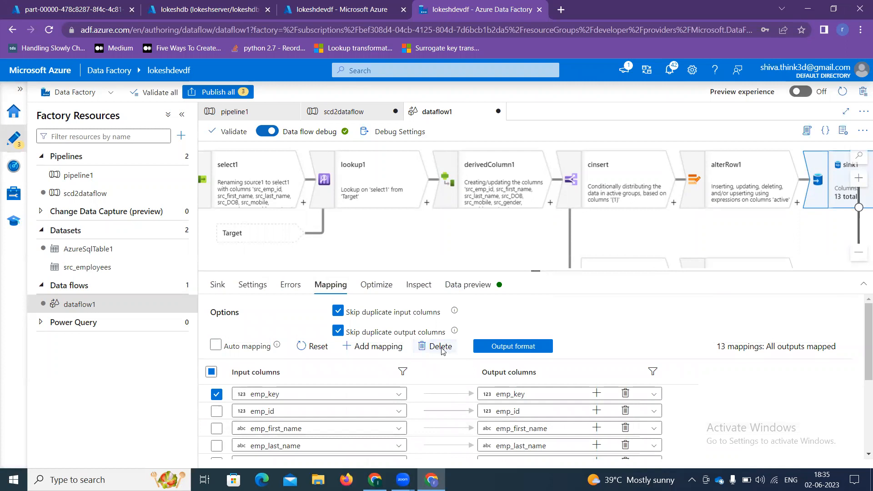
{"action": "left_click", "coordinate": [441, 348]}
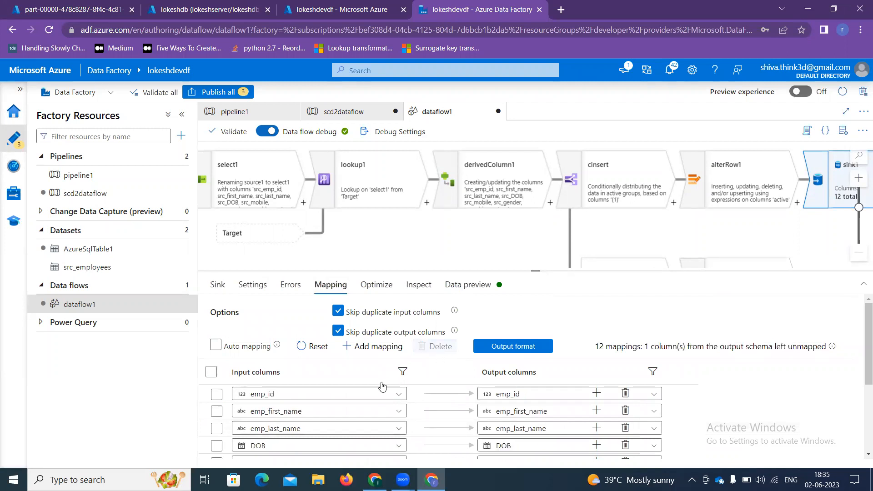
Step: Map src_emp_id, src_first_name and src_last_name to emp_id, emp_first_name and emp_last_name
{"action": "left_click", "coordinate": [263, 395]}
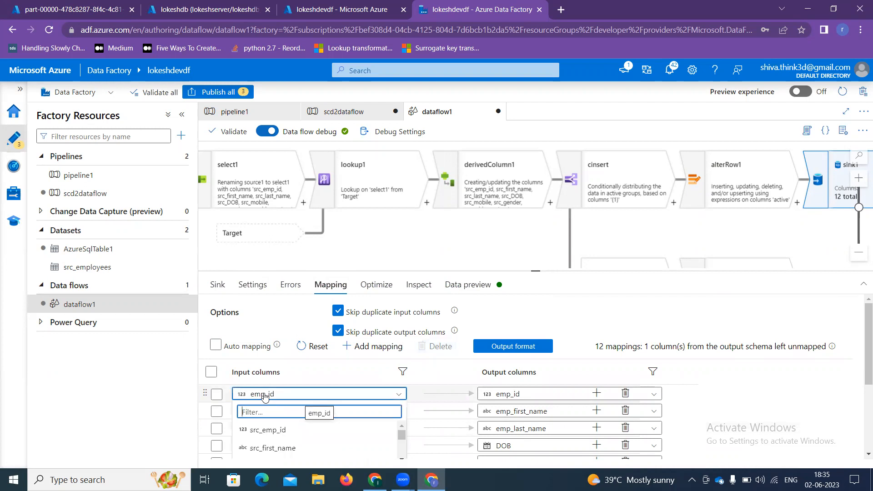
{"action": "left_click", "coordinate": [280, 436]}
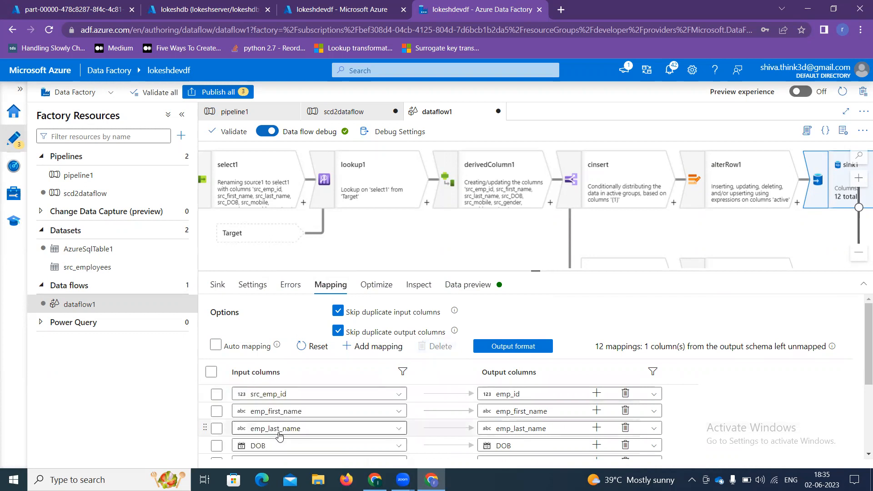
{"action": "left_click", "coordinate": [290, 412]}
{"action": "scroll", "coordinate": [282, 443], "scroll_direction": "down", "scroll_amount": 3}
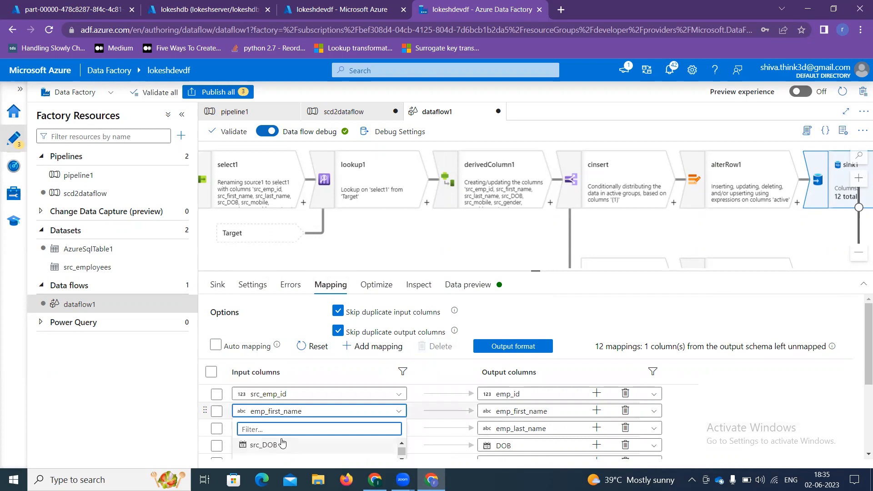
{"action": "left_click", "coordinate": [565, 268]}
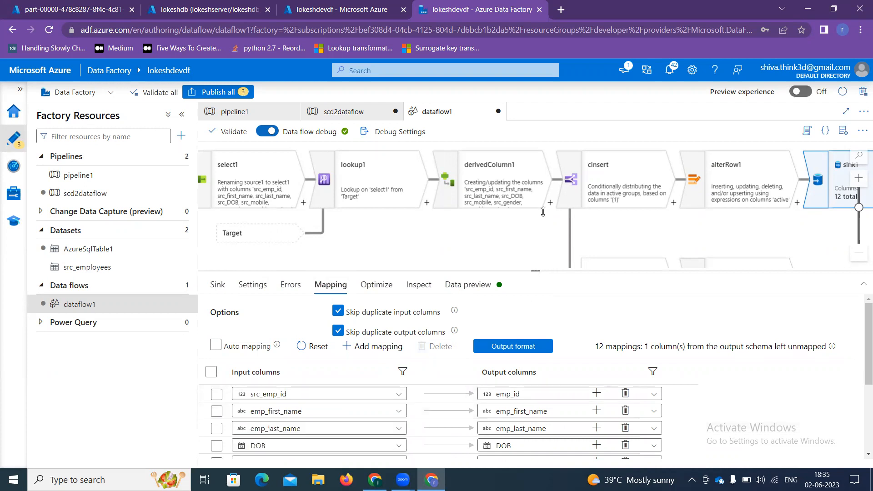
{"action": "left_click_drag", "start_coordinate": [543, 212], "coordinate": [542, 204]}
{"action": "left_click", "coordinate": [309, 344]}
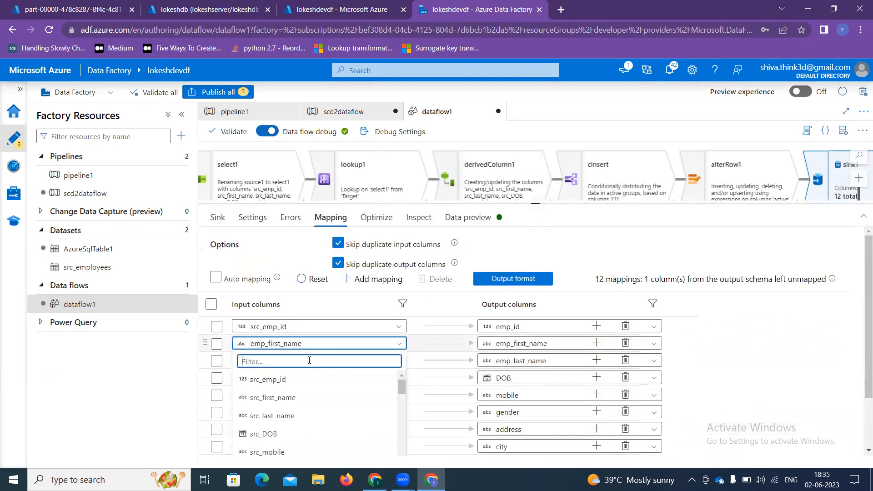
{"action": "left_click", "coordinate": [277, 398]}
{"action": "left_click", "coordinate": [298, 361]}
{"action": "left_click", "coordinate": [275, 433]}
Step: Map src_DOB, src_mobile and src_gender to the DOB, mobile and gender columns
{"action": "left_click", "coordinate": [293, 379]}
{"action": "scroll", "coordinate": [294, 435], "scroll_direction": "down", "scroll_amount": 2}
{"action": "left_click", "coordinate": [273, 413]}
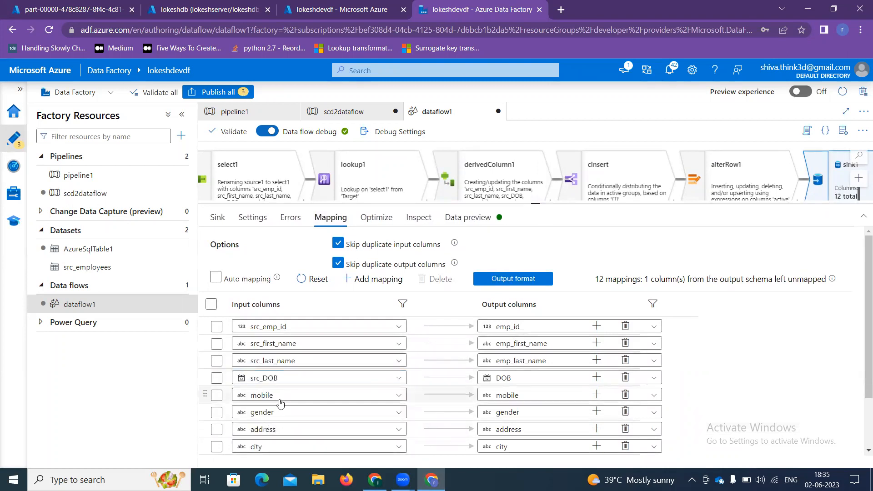
{"action": "left_click", "coordinate": [280, 396]}
{"action": "scroll", "coordinate": [281, 416], "scroll_direction": "down", "scroll_amount": 2}
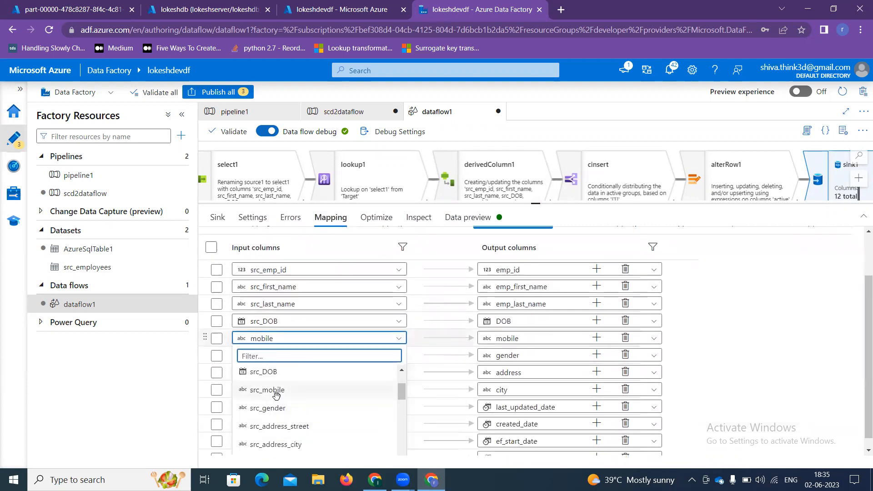
{"action": "left_click", "coordinate": [276, 395]}
{"action": "left_click", "coordinate": [288, 355]}
{"action": "scroll", "coordinate": [288, 399], "scroll_direction": "down", "scroll_amount": 2}
{"action": "left_click", "coordinate": [275, 424]}
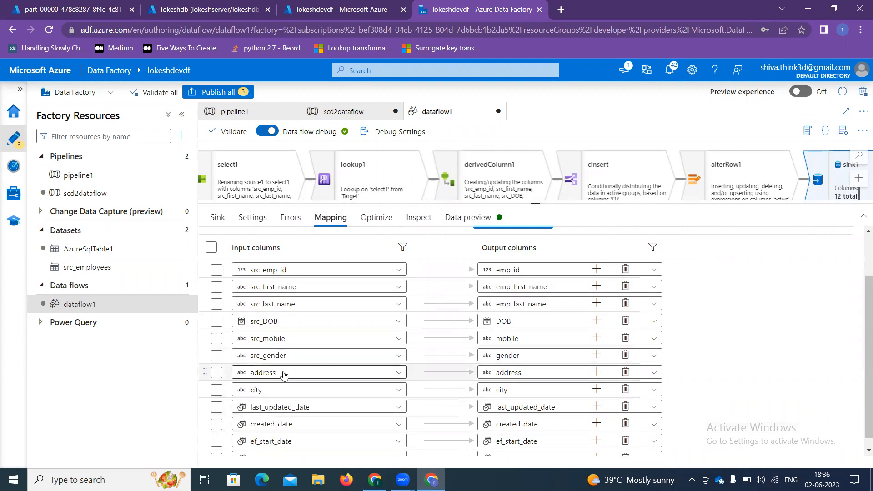
Step: Map src_address_street to address and src_address_city to city
{"action": "left_click", "coordinate": [284, 374]}
{"action": "scroll", "coordinate": [286, 410], "scroll_direction": "down", "scroll_amount": 3}
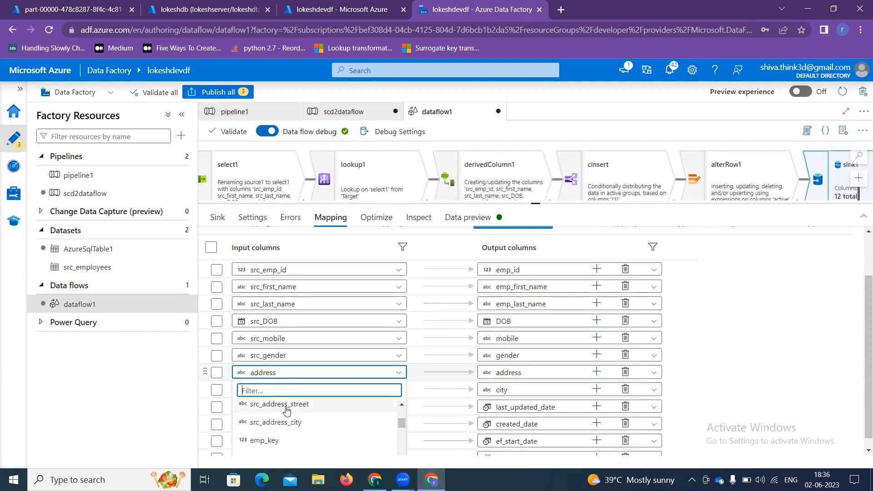
{"action": "left_click", "coordinate": [287, 410]}
{"action": "left_click", "coordinate": [282, 390]}
{"action": "scroll", "coordinate": [292, 430], "scroll_direction": "down", "scroll_amount": 2}
{"action": "scroll", "coordinate": [288, 436], "scroll_direction": "down", "scroll_amount": 1}
{"action": "left_click", "coordinate": [282, 441]}
Step: Map current to last_updated_date and de_created_date to created_date
{"action": "scroll", "coordinate": [283, 405], "scroll_direction": "down", "scroll_amount": 1}
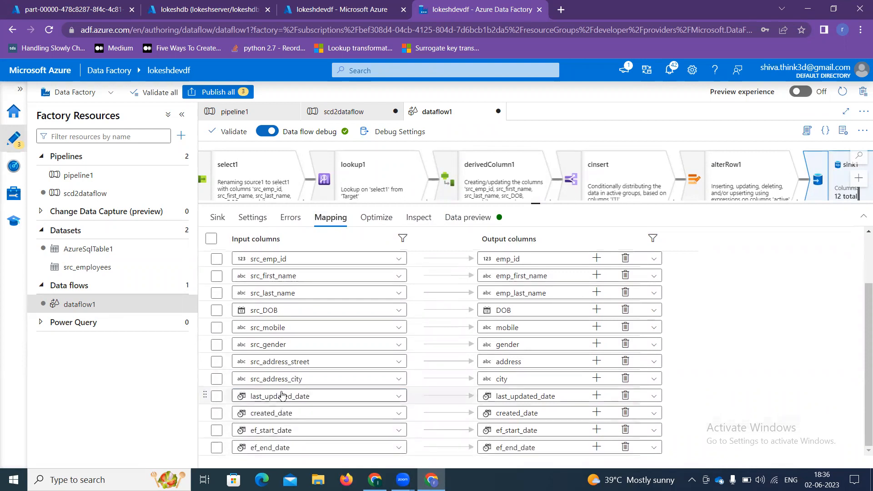
{"action": "left_click", "coordinate": [283, 395]}
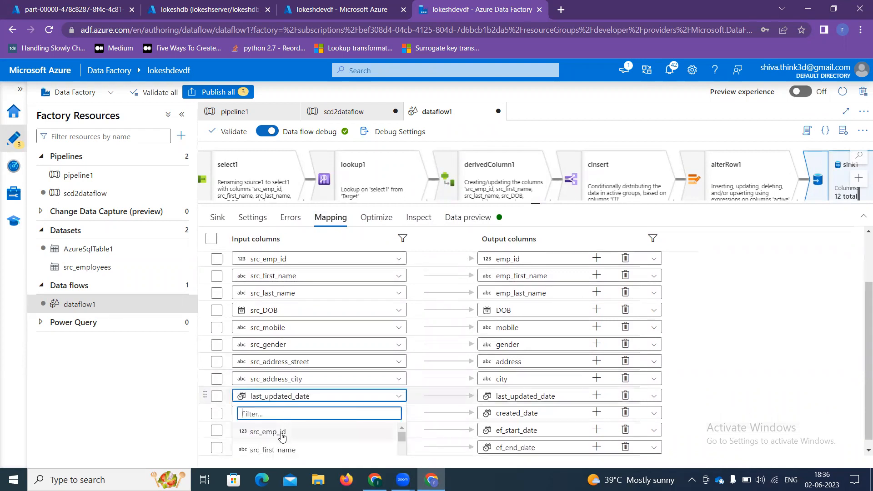
{"action": "type", "text": "cu"}
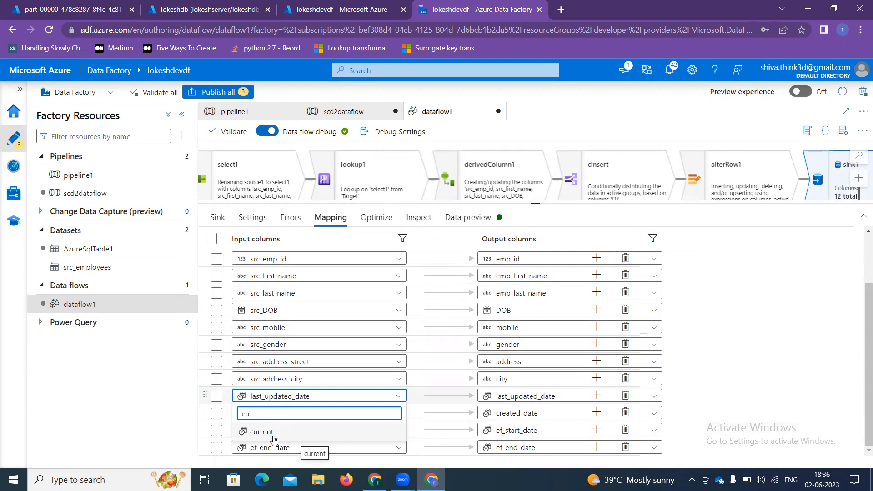
{"action": "left_click", "coordinate": [273, 431]}
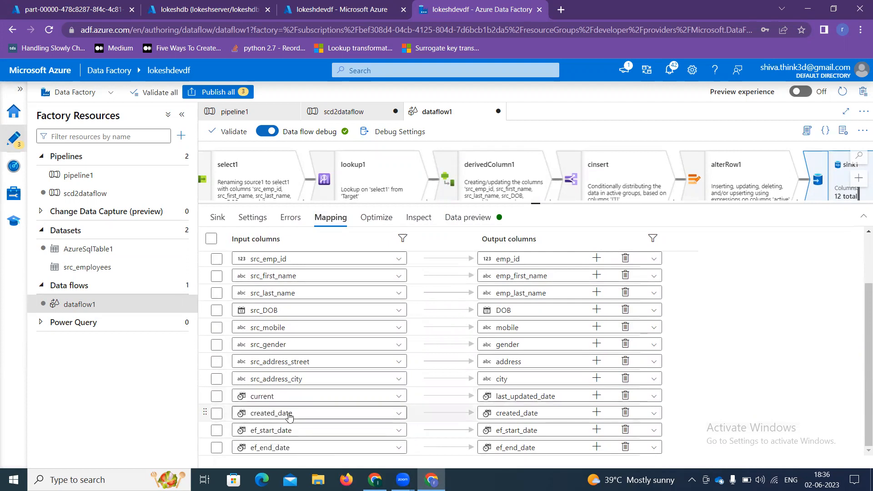
{"action": "left_click", "coordinate": [289, 415]}
{"action": "type", "text": "de"}
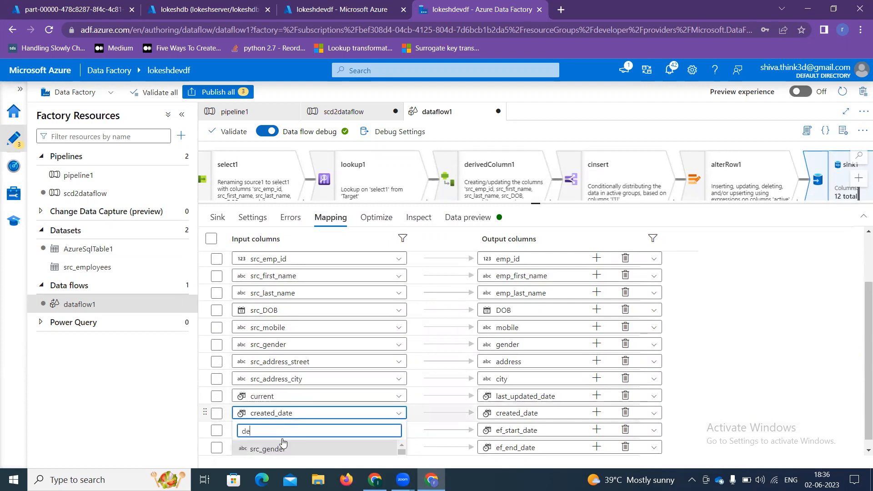
{"action": "type", "text": "_cr"}
{"action": "left_click", "coordinate": [280, 450]}
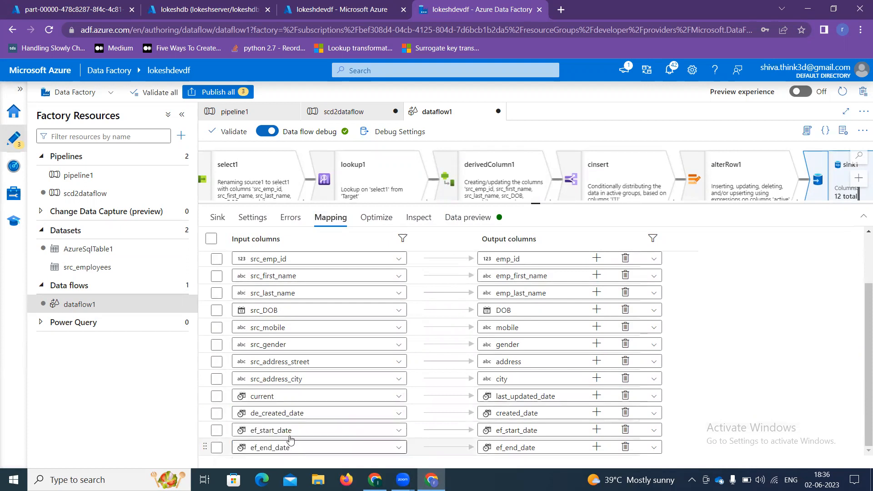
Step: Feed ef_start_date from de_Ef_start_date and ef_end_date from end_date
{"action": "left_click", "coordinate": [297, 431]}
{"action": "scroll", "coordinate": [300, 437], "scroll_direction": "down", "scroll_amount": 5}
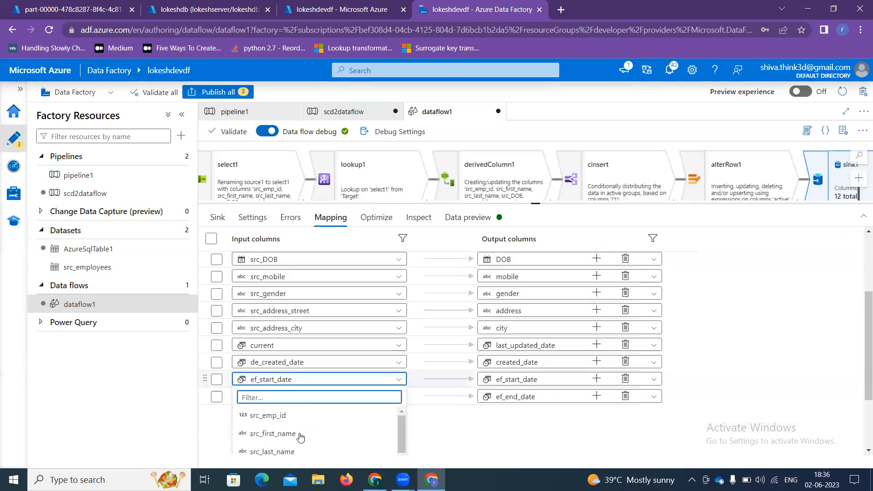
{"action": "scroll", "coordinate": [300, 439], "scroll_direction": "down", "scroll_amount": 5}
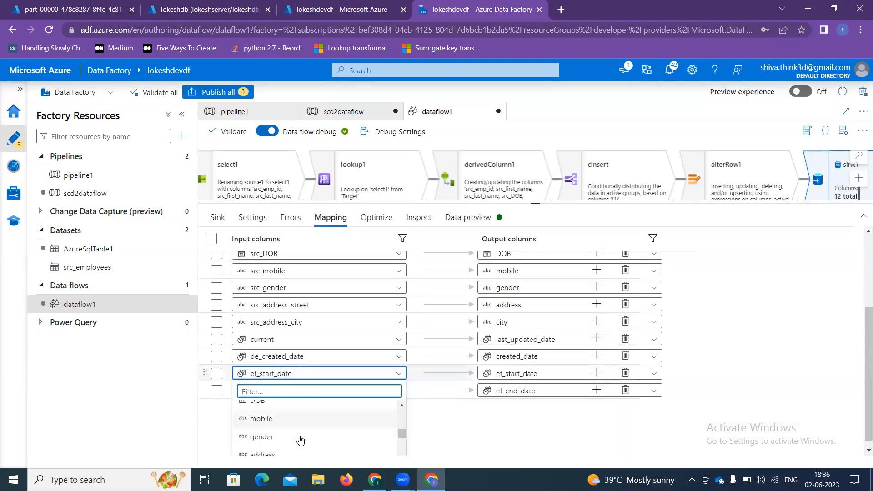
{"action": "scroll", "coordinate": [300, 440], "scroll_direction": "down", "scroll_amount": 1}
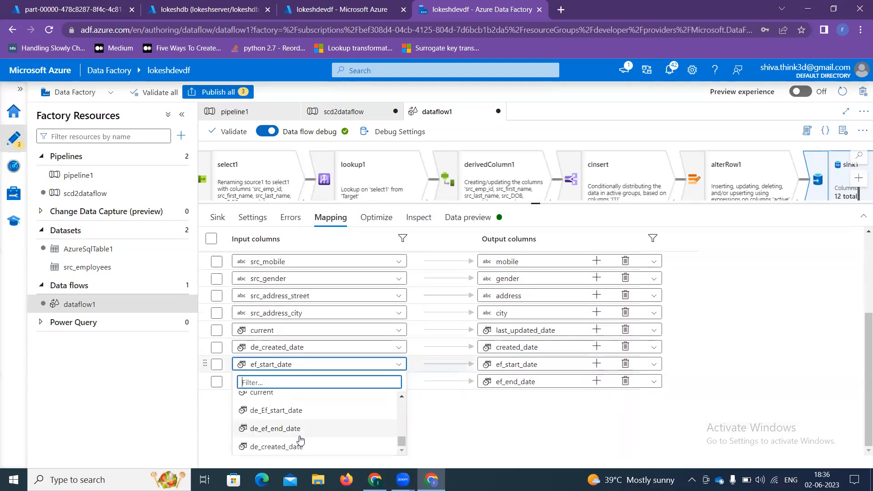
{"action": "left_click", "coordinate": [289, 416]}
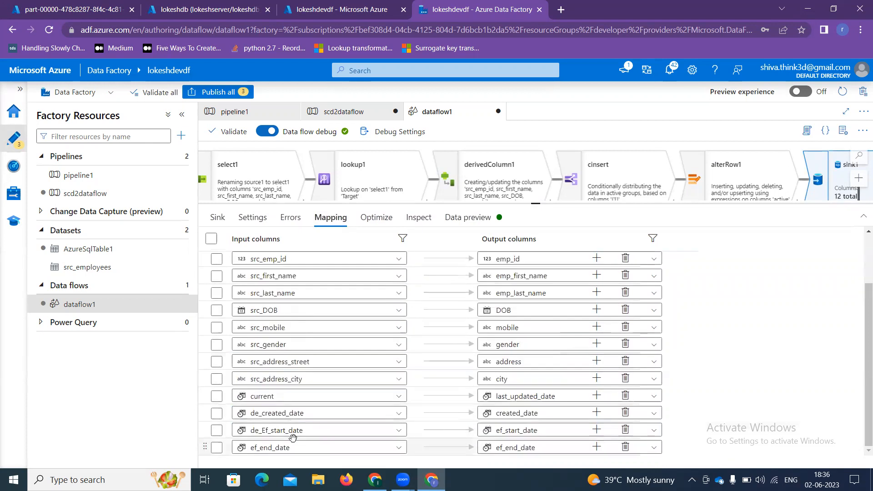
{"action": "left_click", "coordinate": [295, 450]}
{"action": "scroll", "coordinate": [295, 449], "scroll_direction": "down", "scroll_amount": 8}
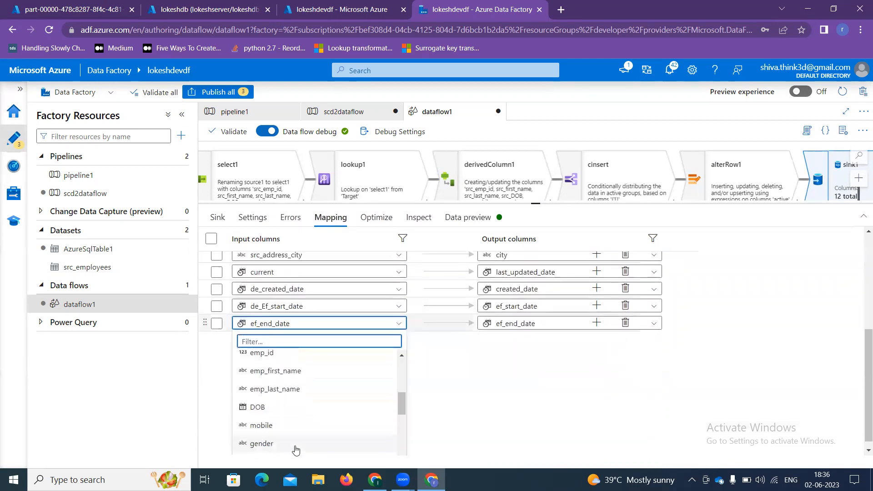
{"action": "scroll", "coordinate": [295, 449], "scroll_direction": "down", "scroll_amount": 3}
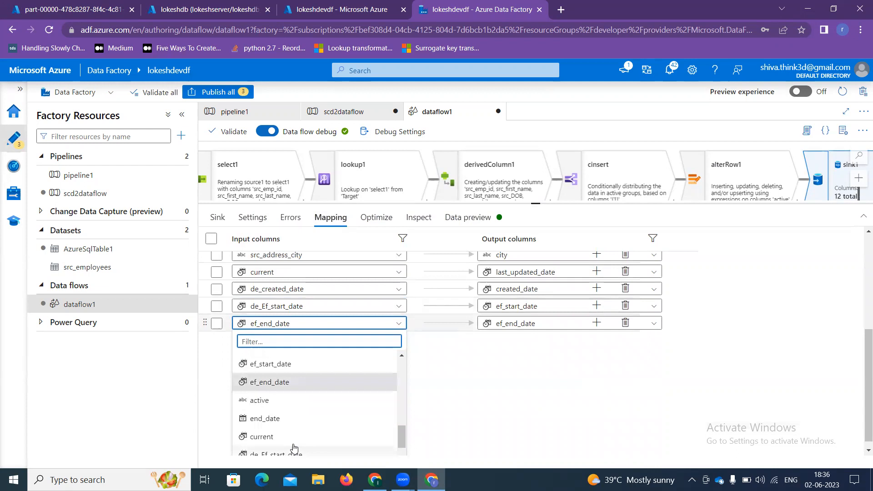
{"action": "left_click", "coordinate": [273, 417]}
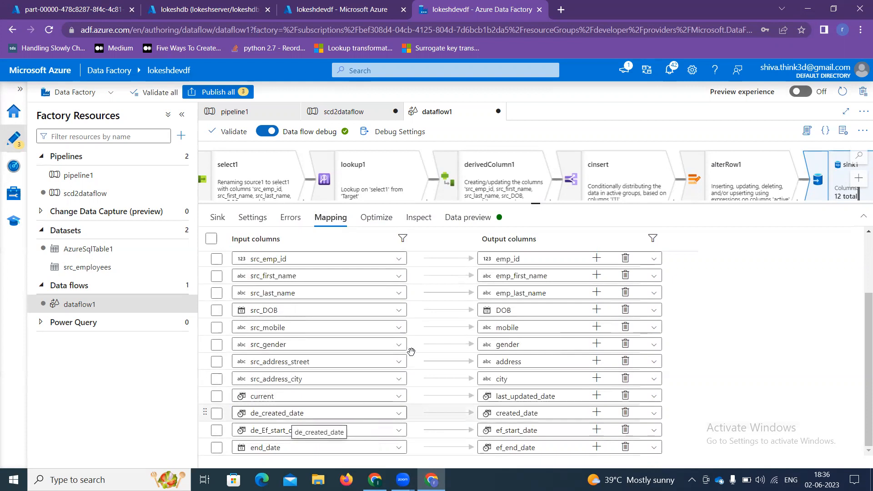
Step: Add a Sink after alterRow2 and set its dataset to AzureSqlTable1
{"action": "left_click", "coordinate": [681, 147]}
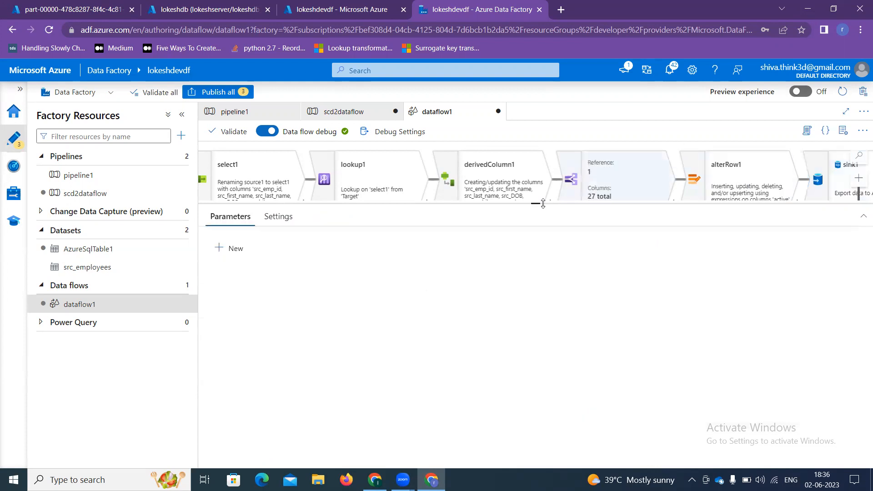
{"action": "left_click_drag", "start_coordinate": [535, 204], "coordinate": [529, 306]}
{"action": "left_click_drag", "start_coordinate": [628, 232], "coordinate": [394, 213]}
{"action": "left_click", "coordinate": [564, 292]}
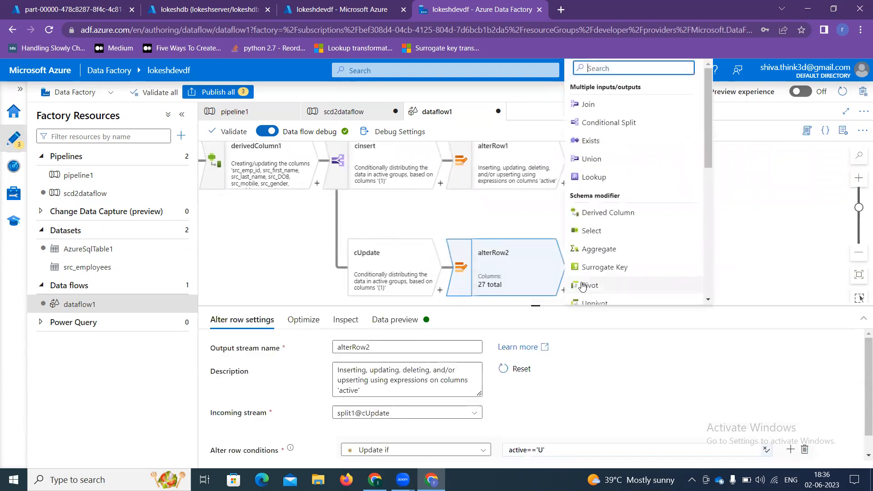
{"action": "type", "text": "sin"}
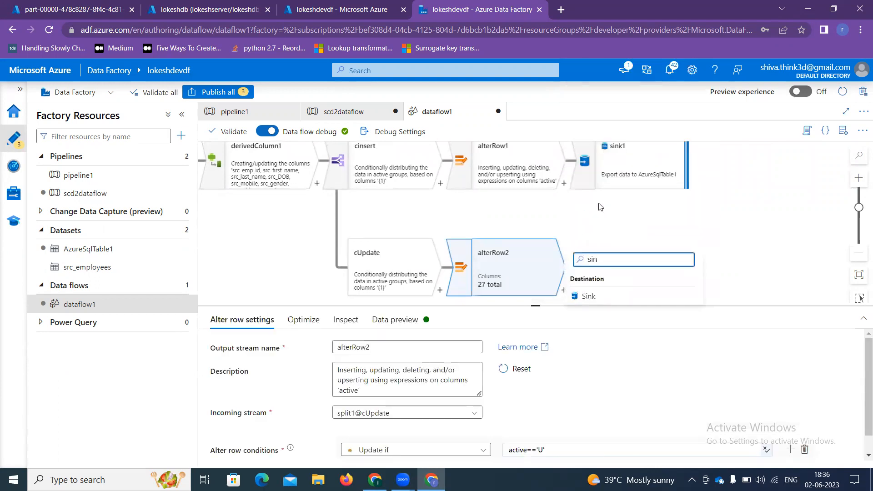
{"action": "left_click", "coordinate": [587, 296]}
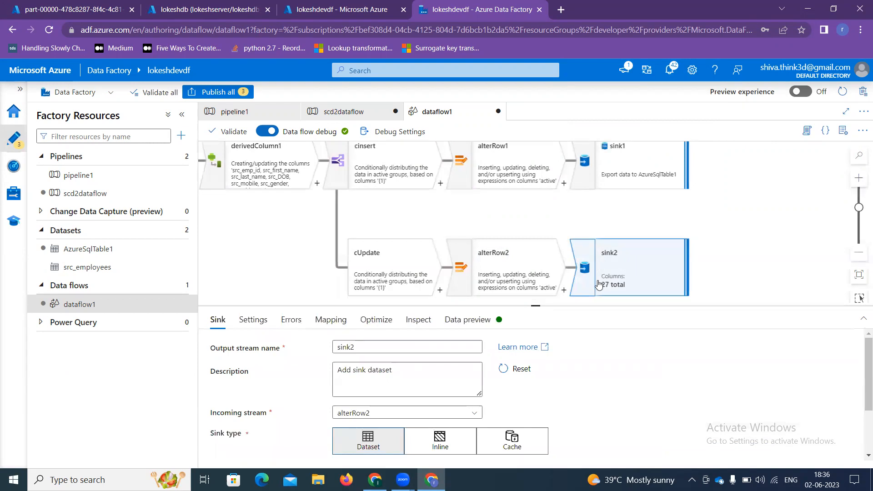
{"action": "scroll", "coordinate": [523, 409], "scroll_direction": "down", "scroll_amount": 2}
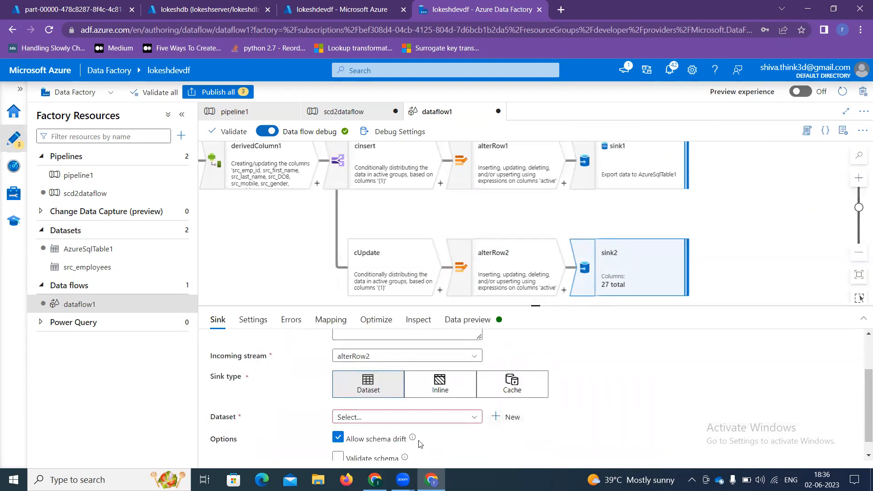
{"action": "left_click", "coordinate": [415, 422]}
{"action": "left_click", "coordinate": [398, 437]}
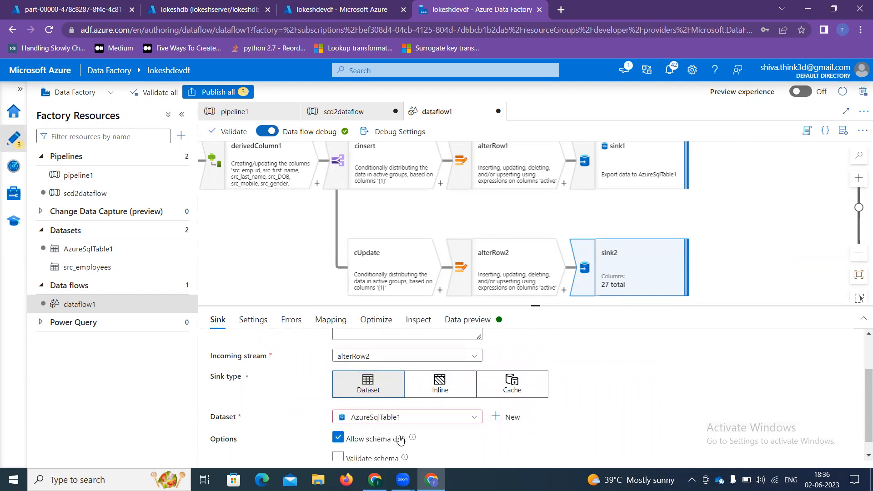
Step: Enable Allow update, disable Allow insert, and set emp_key as sink2's key column
{"action": "left_click", "coordinate": [253, 319]}
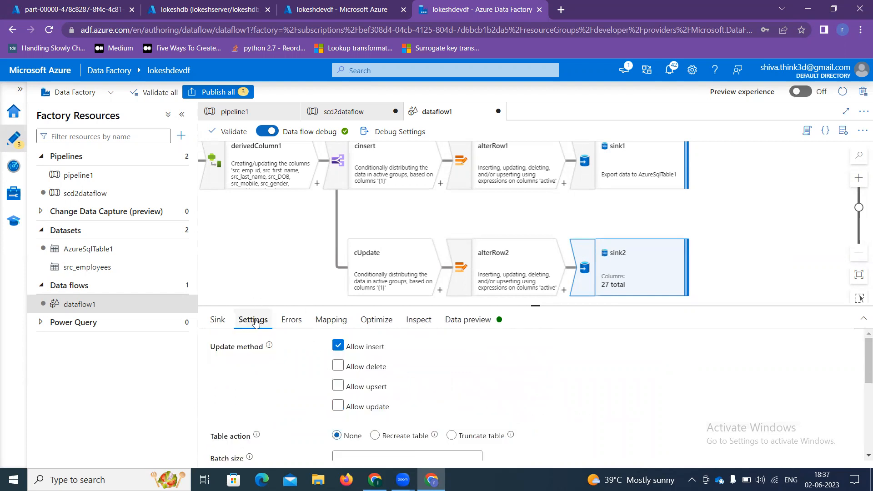
{"action": "left_click", "coordinate": [338, 406]}
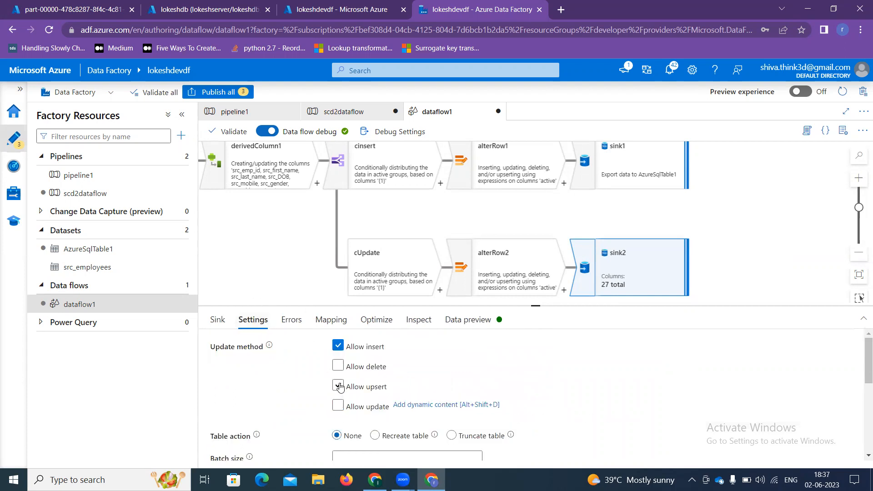
{"action": "left_click", "coordinate": [335, 365]}
{"action": "left_click", "coordinate": [338, 345]}
{"action": "scroll", "coordinate": [391, 387], "scroll_direction": "down", "scroll_amount": 2}
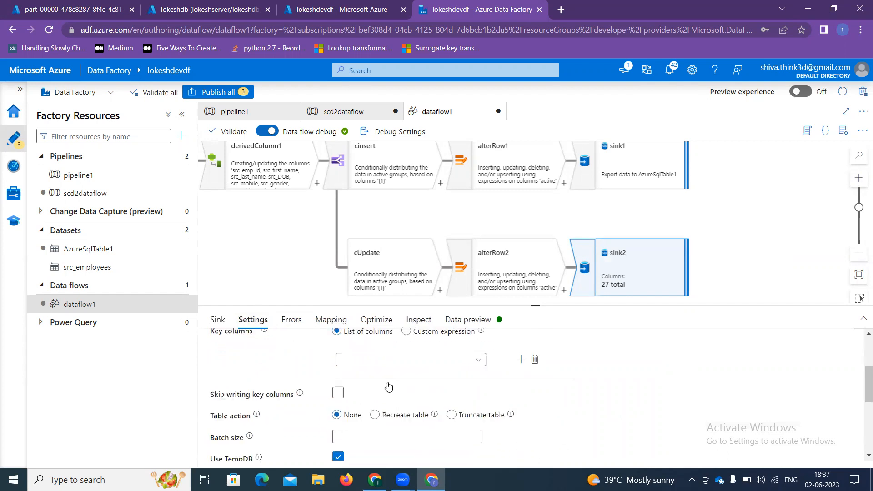
{"action": "scroll", "coordinate": [391, 389], "scroll_direction": "up", "scroll_amount": 1}
{"action": "left_click", "coordinate": [423, 407]}
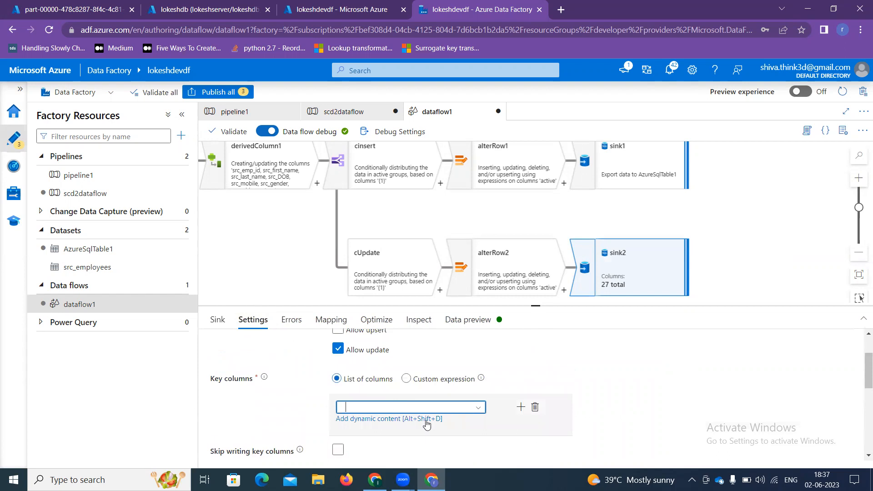
{"action": "left_click", "coordinate": [478, 407]}
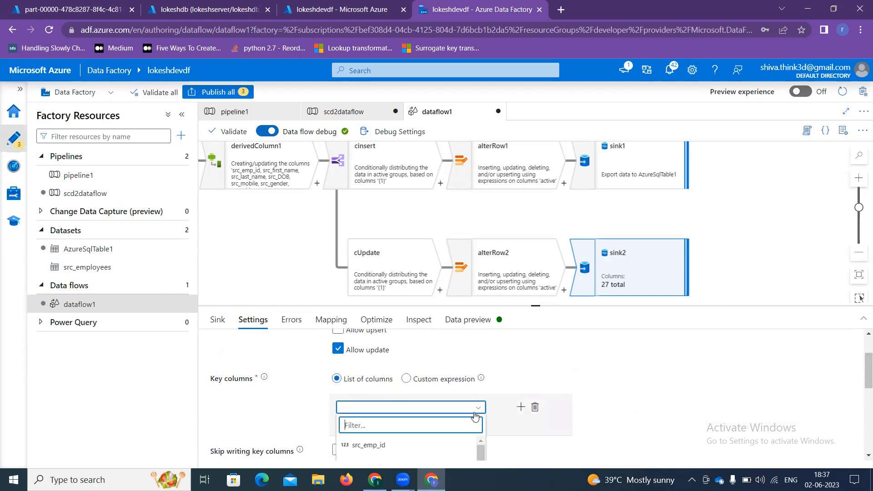
{"action": "type", "text": "emp_"}
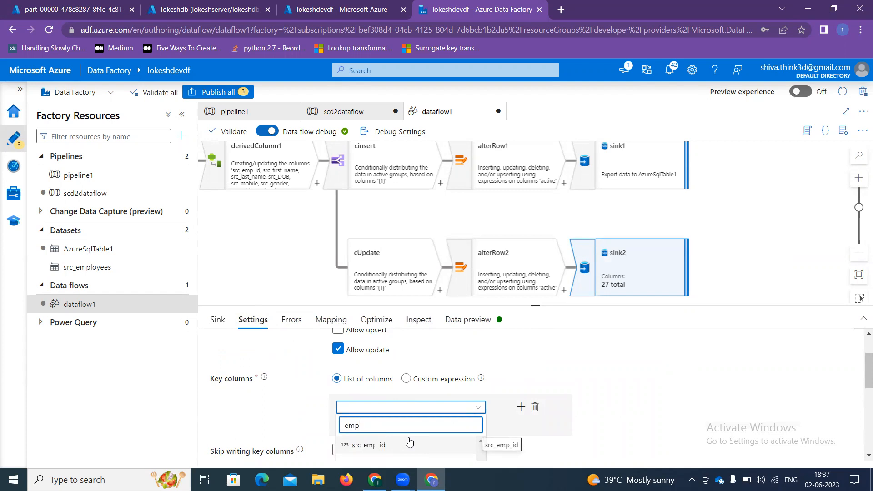
{"action": "type", "text": "key"}
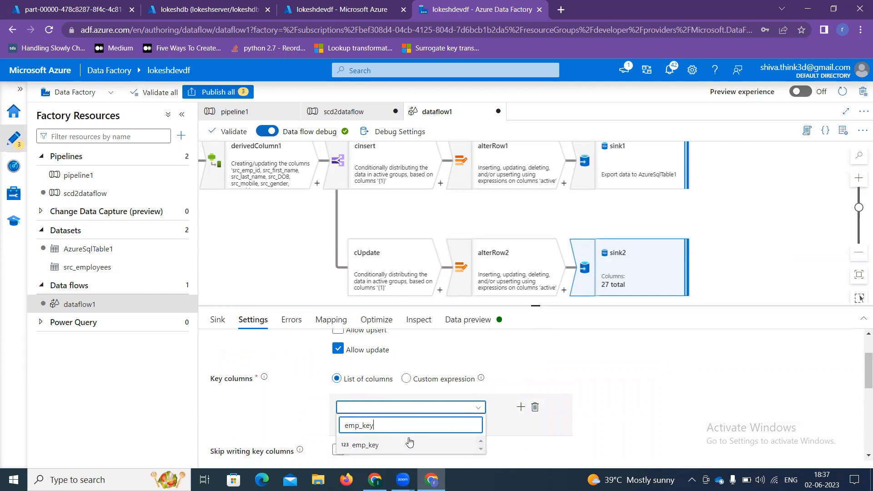
{"action": "left_click", "coordinate": [370, 447]}
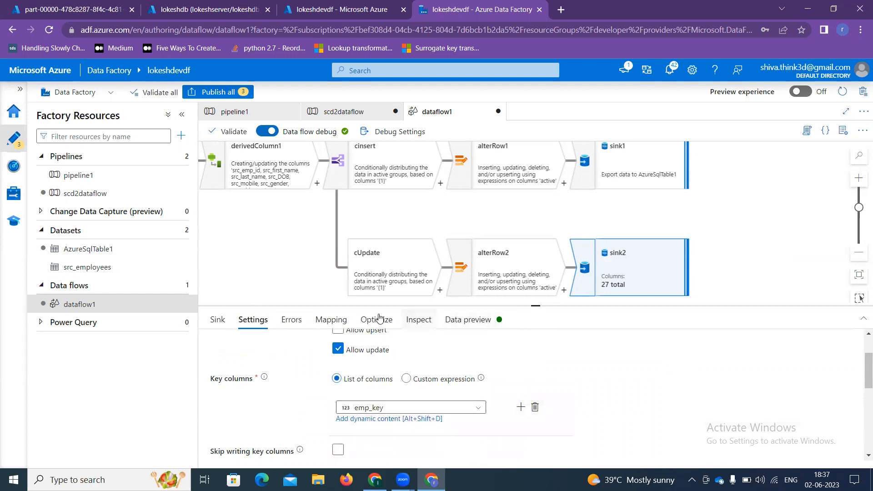
{"action": "left_click", "coordinate": [325, 320]}
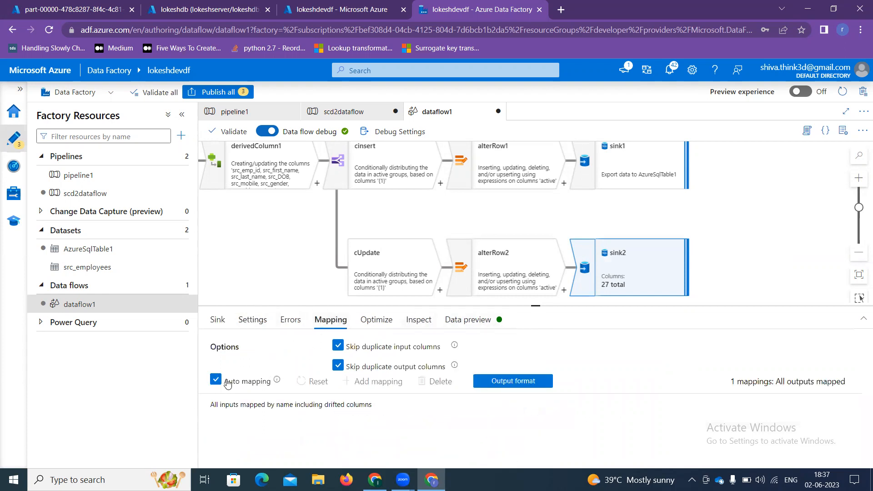
Step: Uncheck Auto mapping on sink2, review its 13 column mappings, then return to Excel
{"action": "left_click", "coordinate": [228, 383]}
{"action": "scroll", "coordinate": [232, 391], "scroll_direction": "down", "scroll_amount": 2}
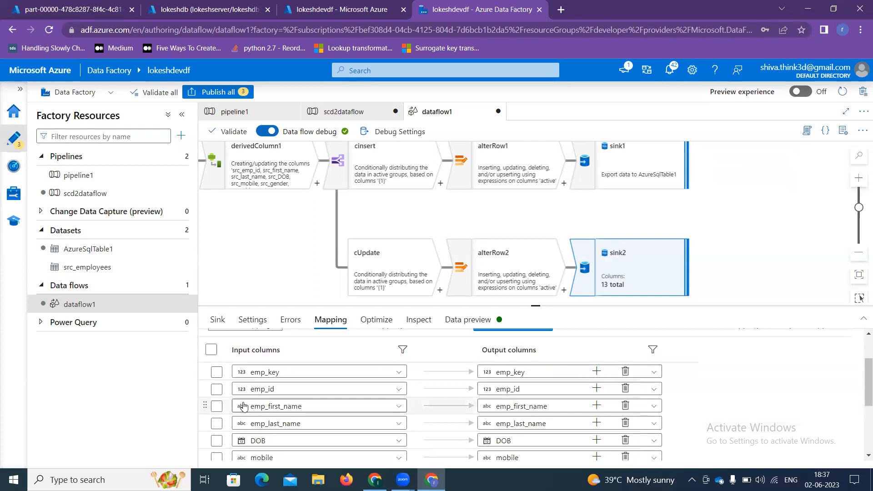
{"action": "scroll", "coordinate": [259, 457], "scroll_direction": "down", "scroll_amount": 3}
{"action": "scroll", "coordinate": [252, 452], "scroll_direction": "down", "scroll_amount": 2}
{"action": "scroll", "coordinate": [253, 452], "scroll_direction": "up", "scroll_amount": 7}
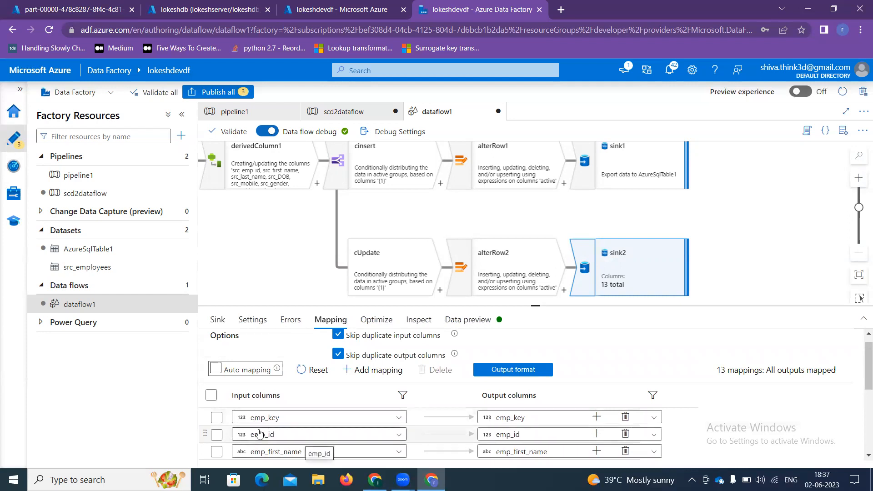
{"action": "left_click", "coordinate": [374, 479]}
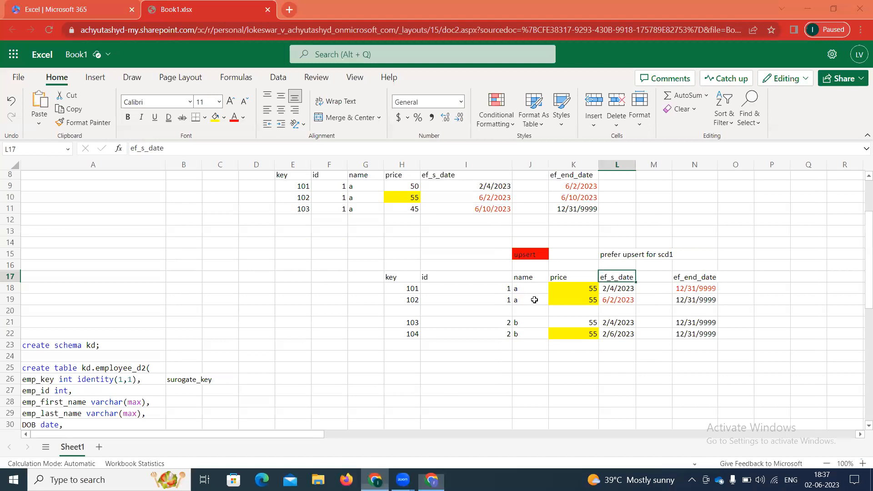
{"action": "scroll", "coordinate": [534, 300], "scroll_direction": "up", "scroll_amount": 3}
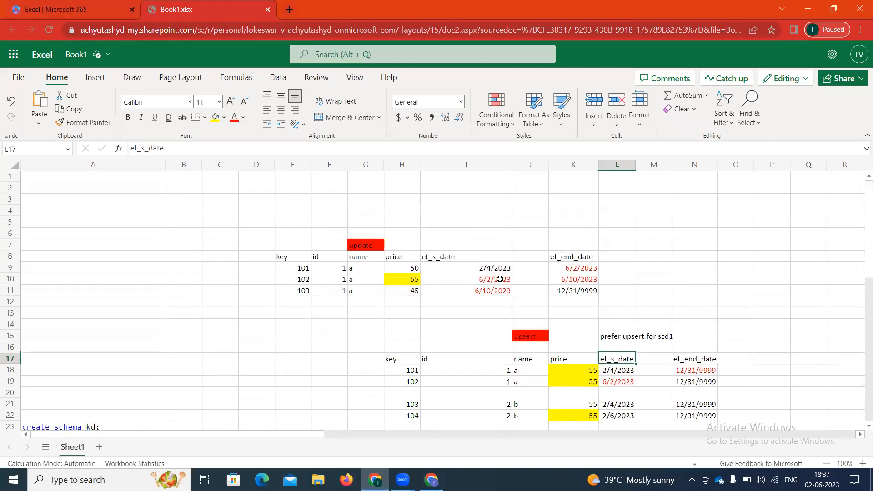
{"action": "left_click", "coordinate": [491, 286]}
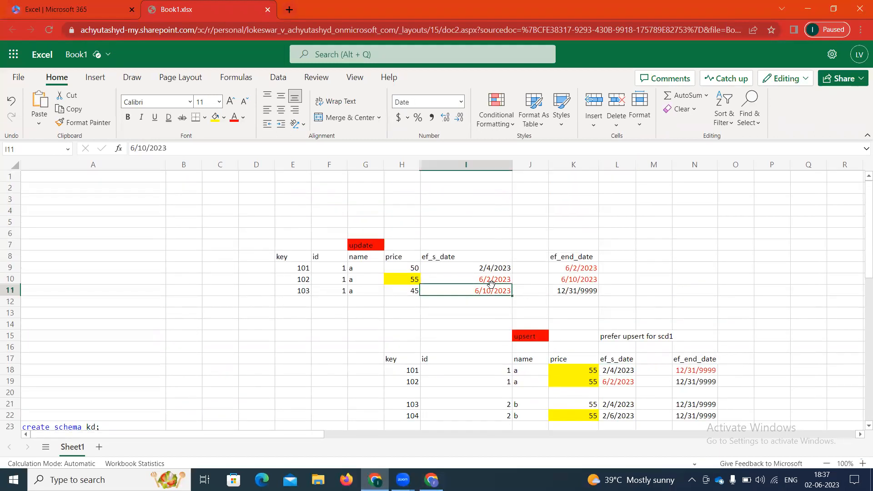
{"action": "left_click", "coordinate": [300, 277]}
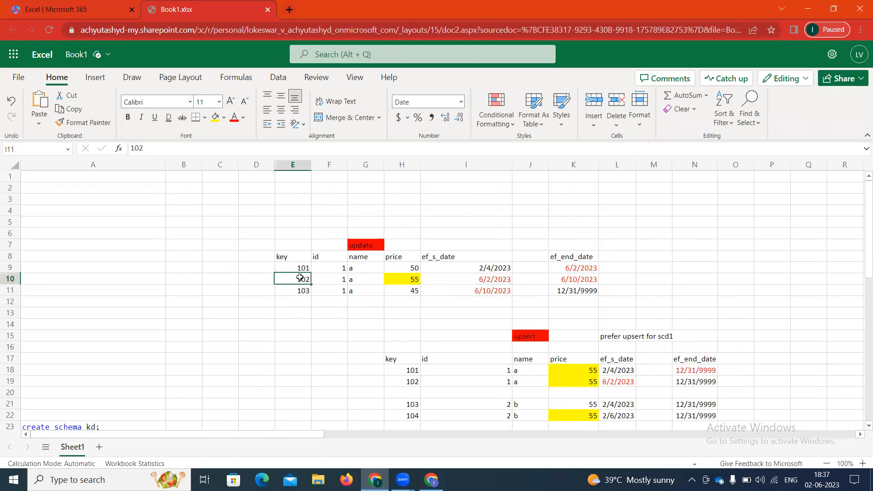
{"action": "left_click", "coordinate": [594, 268]}
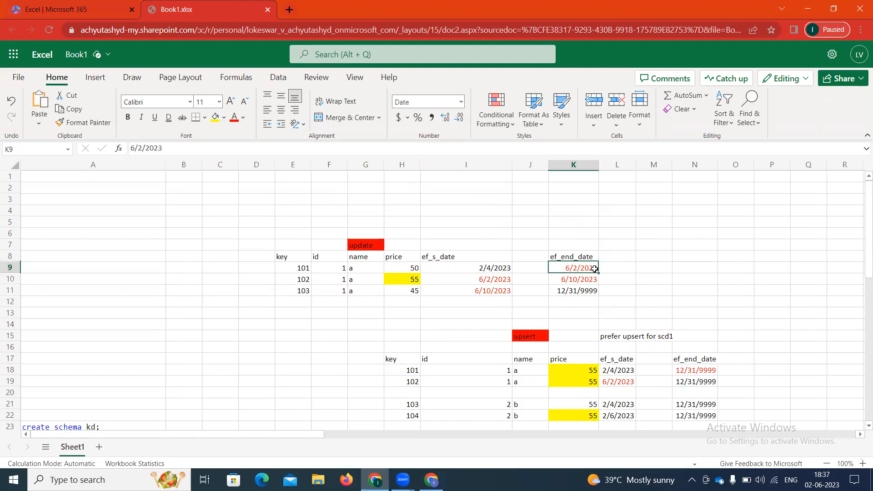
{"action": "left_click", "coordinate": [309, 282]}
{"action": "left_click", "coordinate": [591, 269]}
Step: Delete every mapping from emp_id through created_date, keeping only emp_key and ef_end_date
{"action": "left_click", "coordinate": [432, 480]}
{"action": "left_click", "coordinate": [216, 435]}
{"action": "left_click", "coordinate": [216, 451]}
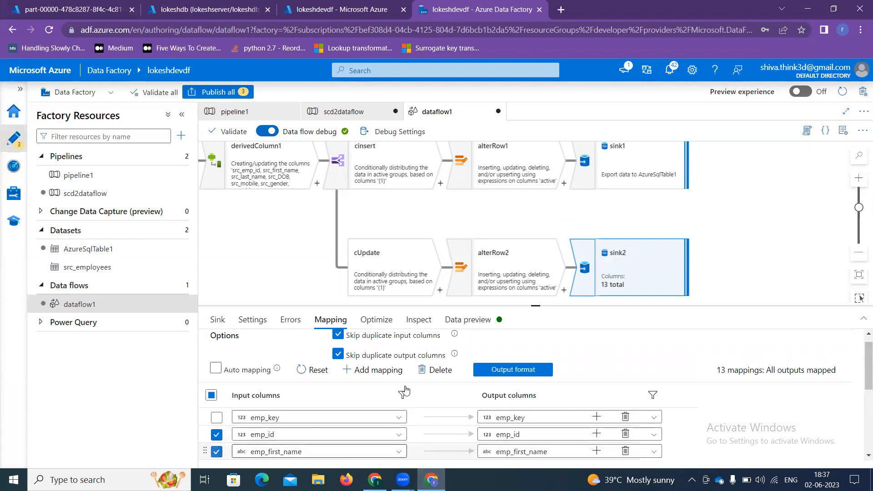
{"action": "left_click_drag", "start_coordinate": [536, 305], "coordinate": [537, 215]}
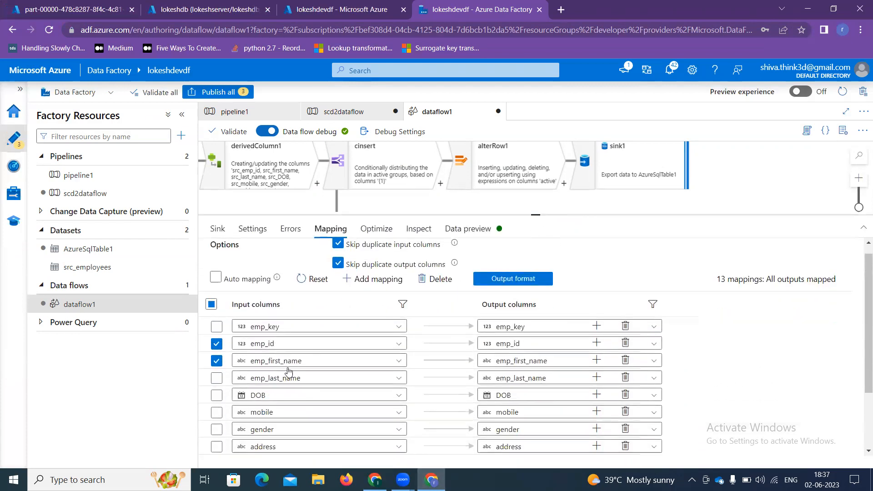
{"action": "left_click", "coordinate": [217, 378]}
{"action": "left_click", "coordinate": [216, 395]}
{"action": "left_click", "coordinate": [216, 412]}
{"action": "left_click", "coordinate": [216, 429]}
{"action": "left_click", "coordinate": [217, 447]}
{"action": "scroll", "coordinate": [215, 436], "scroll_direction": "down", "scroll_amount": 3}
{"action": "left_click", "coordinate": [216, 379]}
{"action": "left_click", "coordinate": [217, 414]}
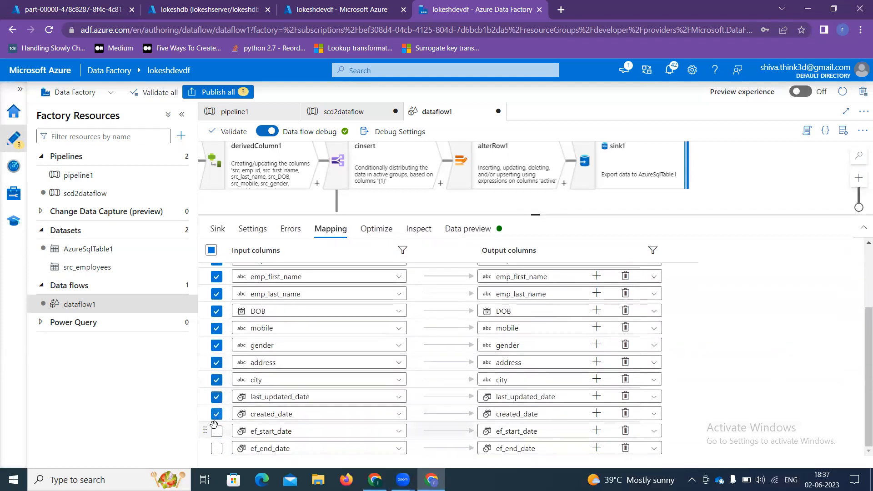
{"action": "scroll", "coordinate": [473, 341], "scroll_direction": "up", "scroll_amount": 5}
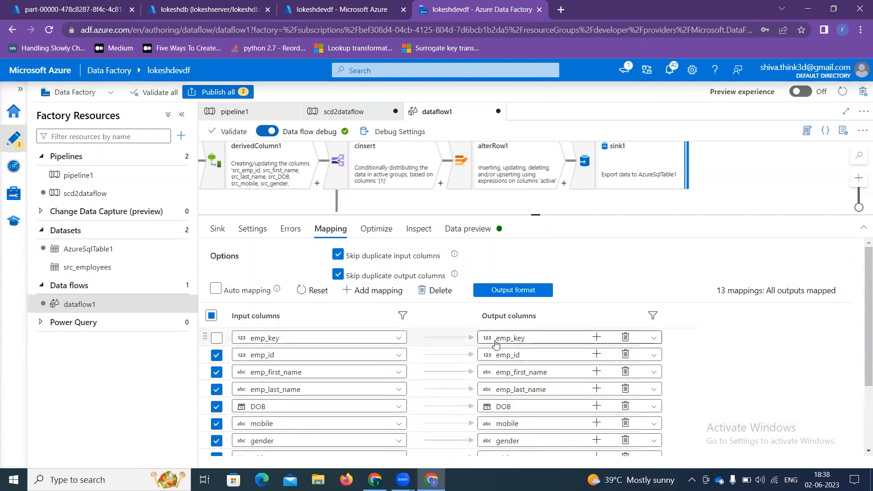
{"action": "left_click", "coordinate": [435, 290]}
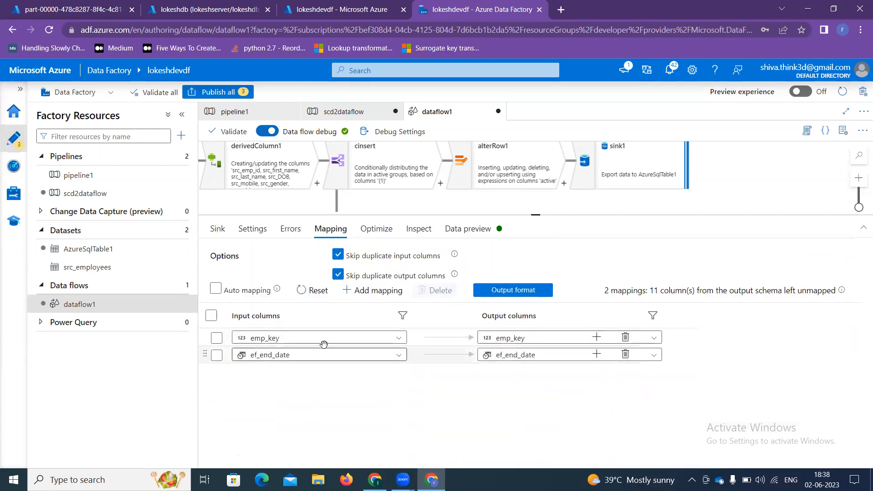
Step: Change the ef_end_date mapping's input column to de_ef_end_date
{"action": "left_click", "coordinate": [281, 360]}
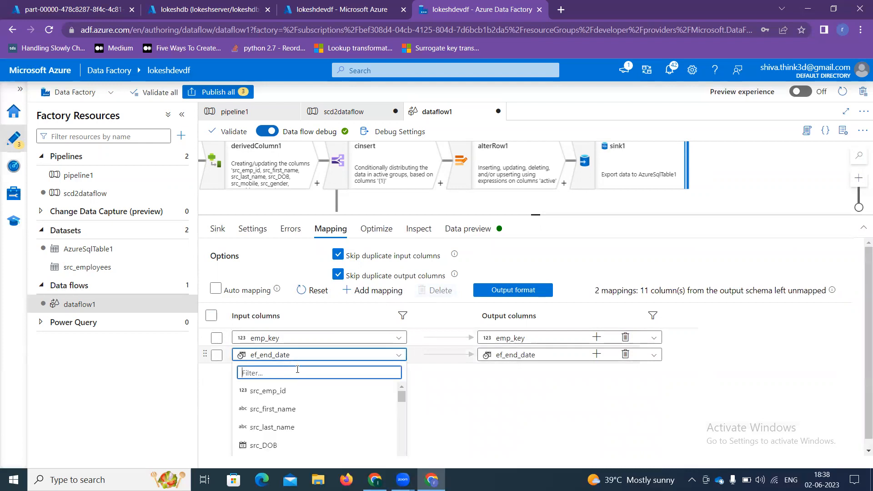
{"action": "type", "text": "de"}
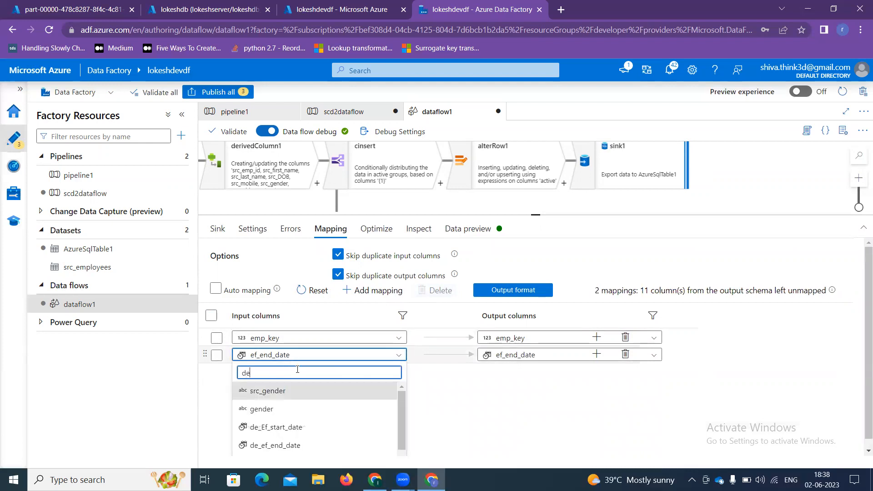
{"action": "left_click", "coordinate": [283, 446]}
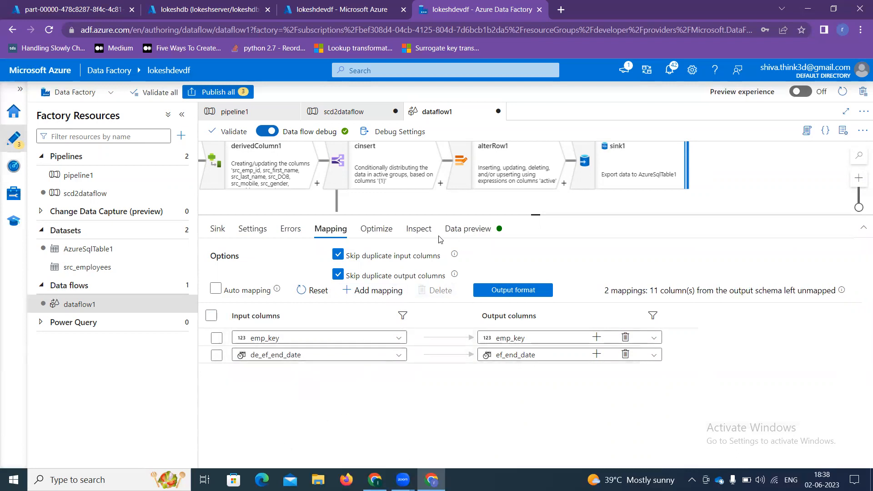
{"action": "left_click", "coordinate": [679, 206]}
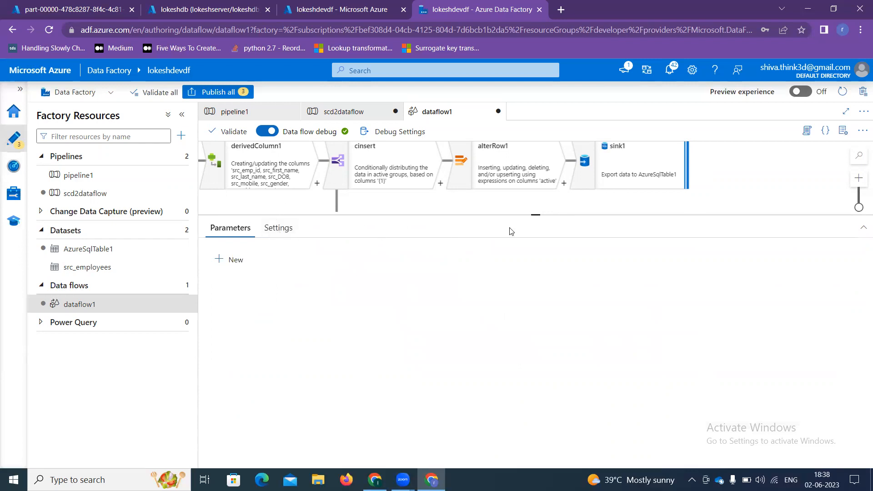
Step: Under Custom sink ordering, give sink1 write order 2 and sink2 write order 1
{"action": "left_click_drag", "start_coordinate": [536, 230], "coordinate": [530, 304]}
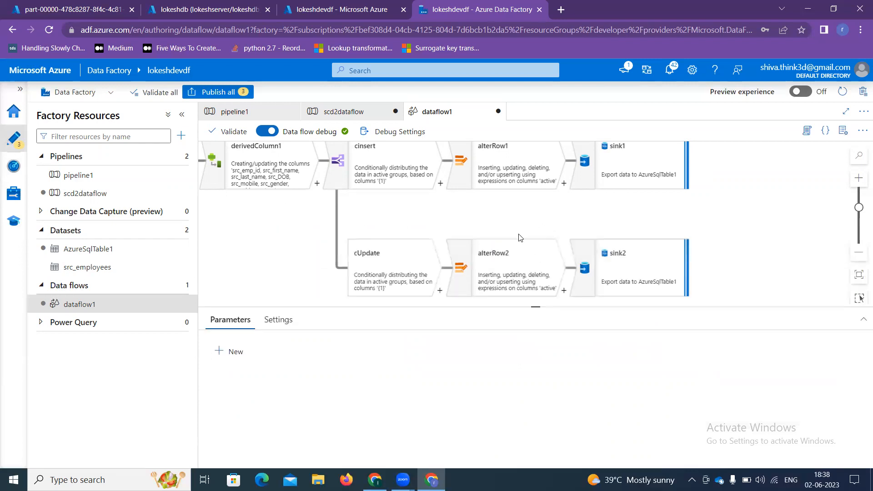
{"action": "left_click_drag", "start_coordinate": [560, 224], "coordinate": [591, 227]}
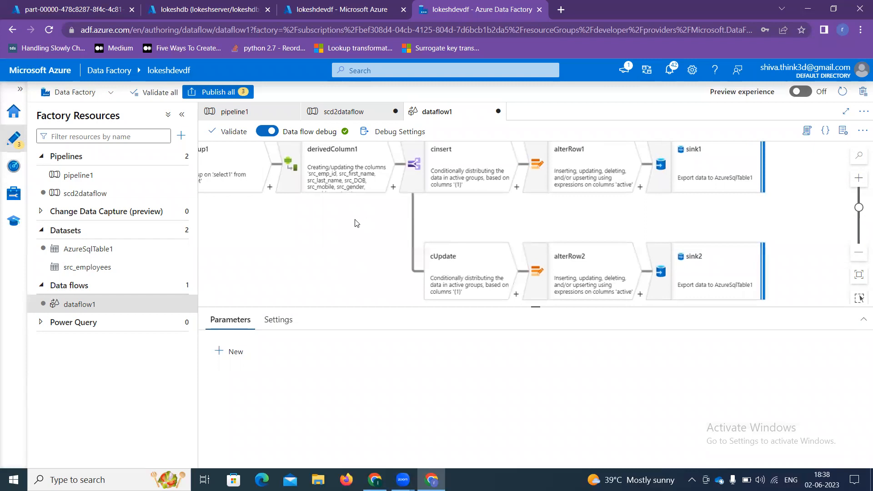
{"action": "left_click", "coordinate": [280, 320]}
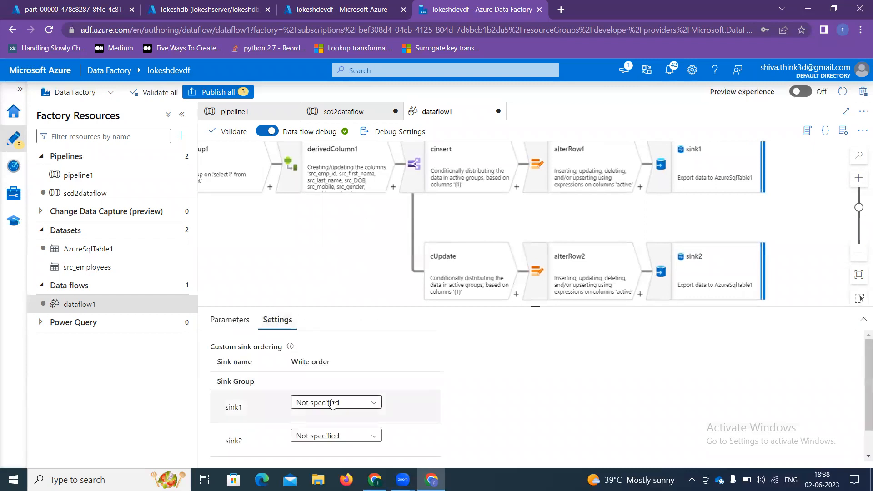
{"action": "left_click", "coordinate": [333, 404]}
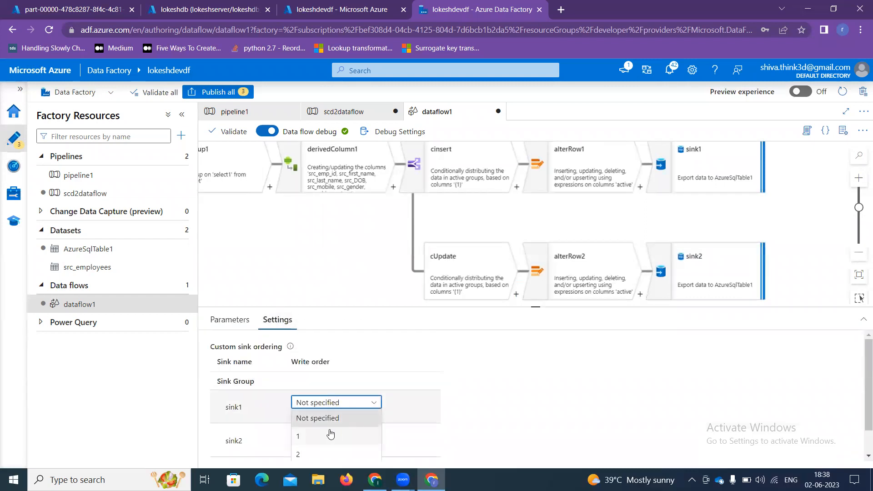
{"action": "left_click", "coordinate": [311, 454]}
{"action": "left_click", "coordinate": [316, 435]}
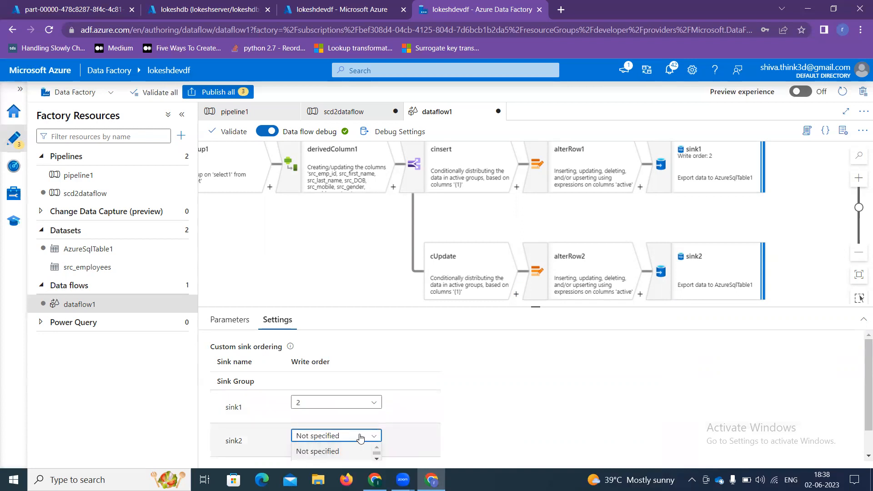
{"action": "left_click_drag", "start_coordinate": [536, 305], "coordinate": [536, 255]}
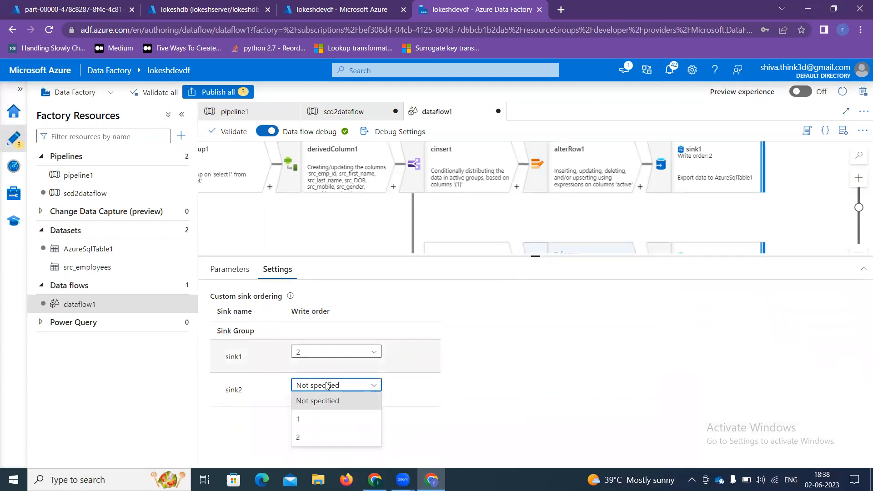
{"action": "left_click", "coordinate": [303, 425]}
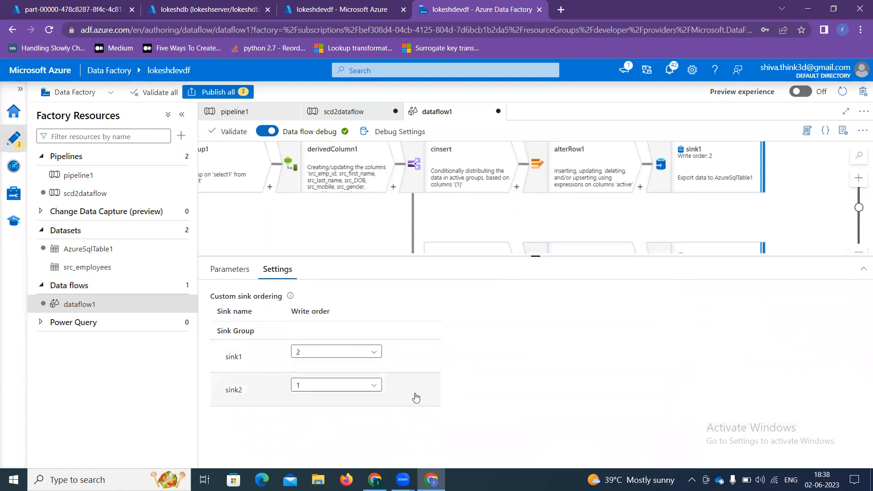
{"action": "left_click_drag", "start_coordinate": [536, 255], "coordinate": [535, 298]}
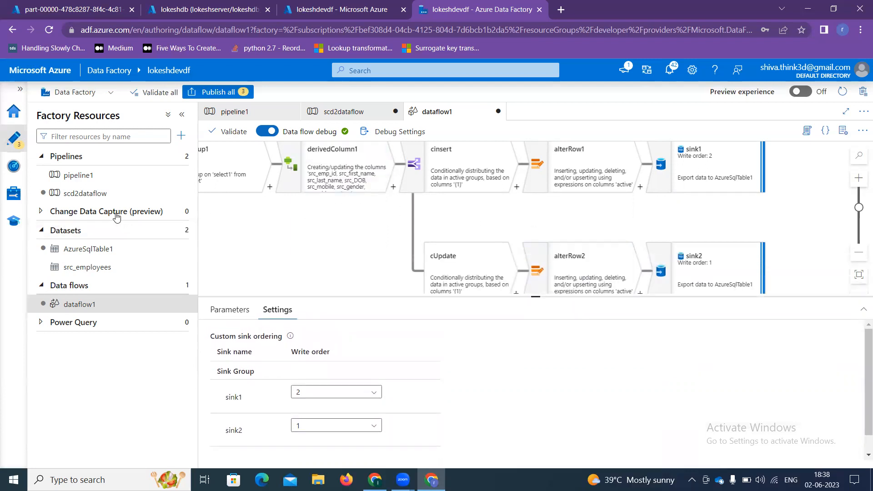
Step: Set the scd2dataflow Data flow activity to run dataflow1 with Large compute size
{"action": "left_click", "coordinate": [90, 193]}
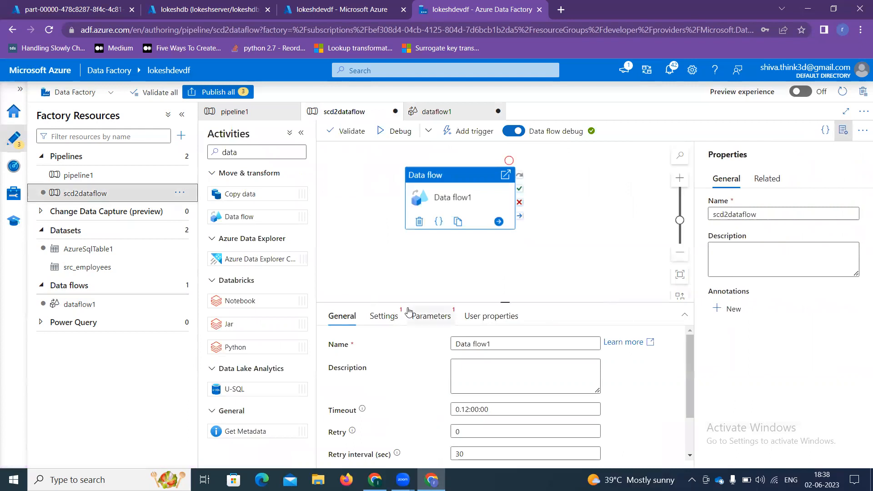
{"action": "left_click", "coordinate": [384, 323]}
{"action": "left_click", "coordinate": [469, 344]}
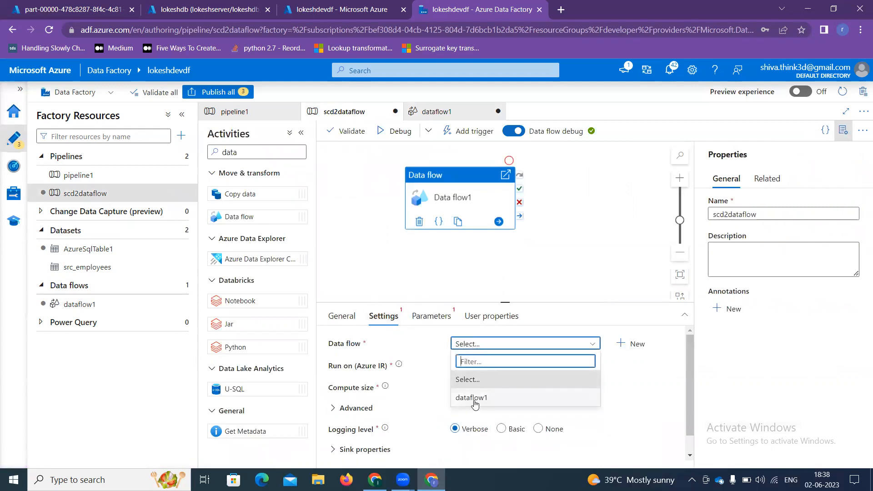
{"action": "left_click", "coordinate": [441, 387]}
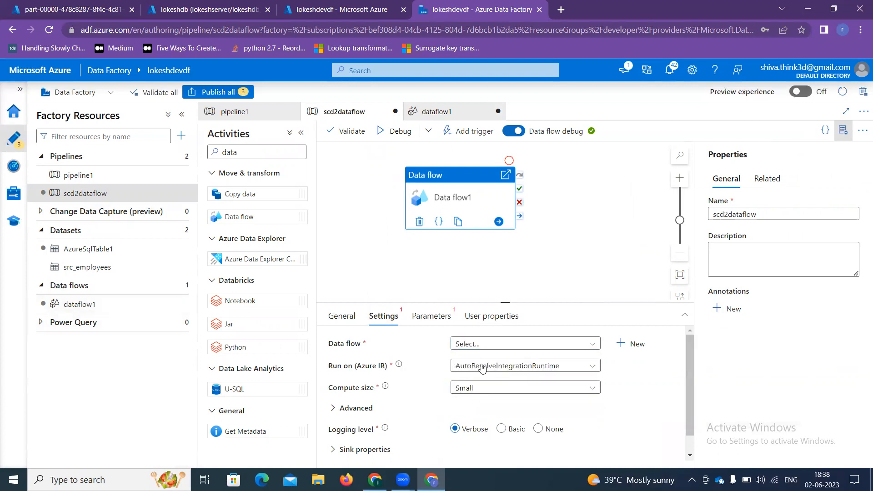
{"action": "left_click", "coordinate": [485, 344]}
{"action": "left_click", "coordinate": [467, 399]}
{"action": "left_click", "coordinate": [843, 130]}
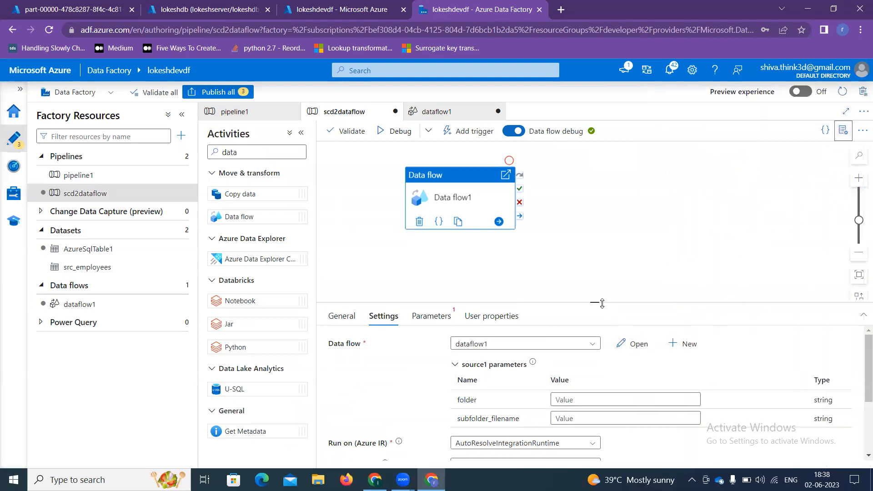
{"action": "left_click_drag", "start_coordinate": [594, 301], "coordinate": [595, 241]}
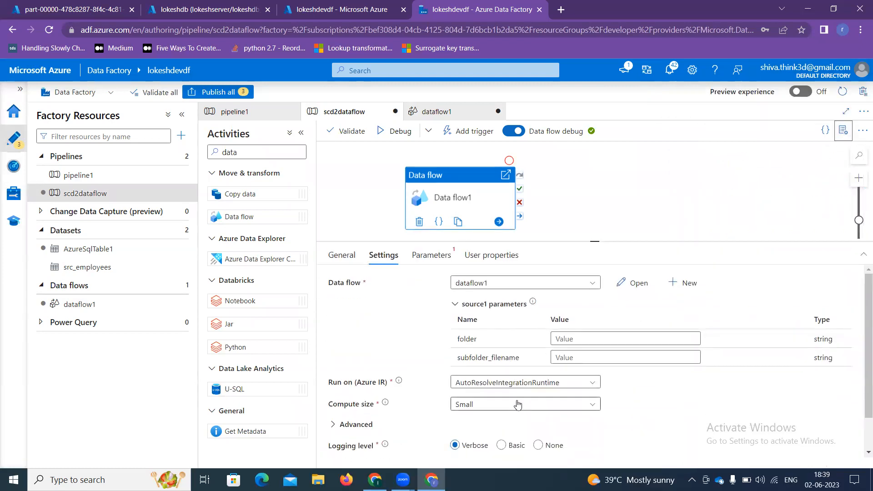
{"action": "left_click", "coordinate": [521, 404]}
{"action": "scroll", "coordinate": [505, 442], "scroll_direction": "down", "scroll_amount": 2}
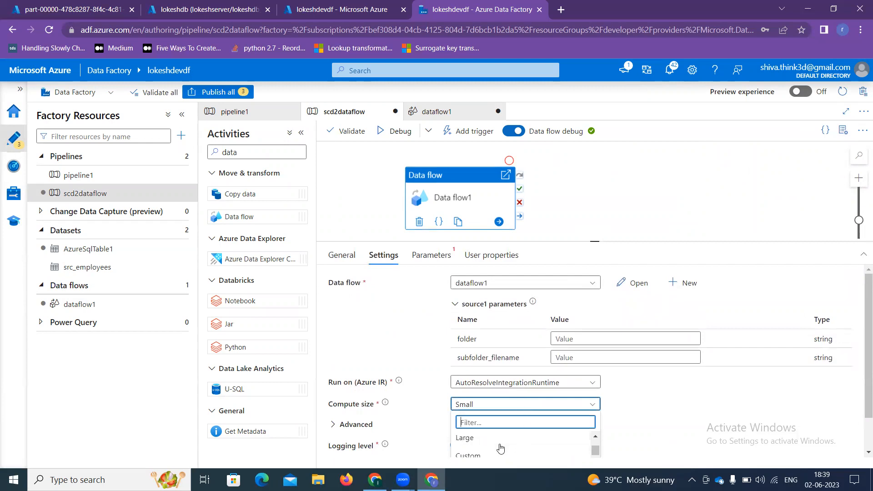
{"action": "left_click", "coordinate": [468, 439]}
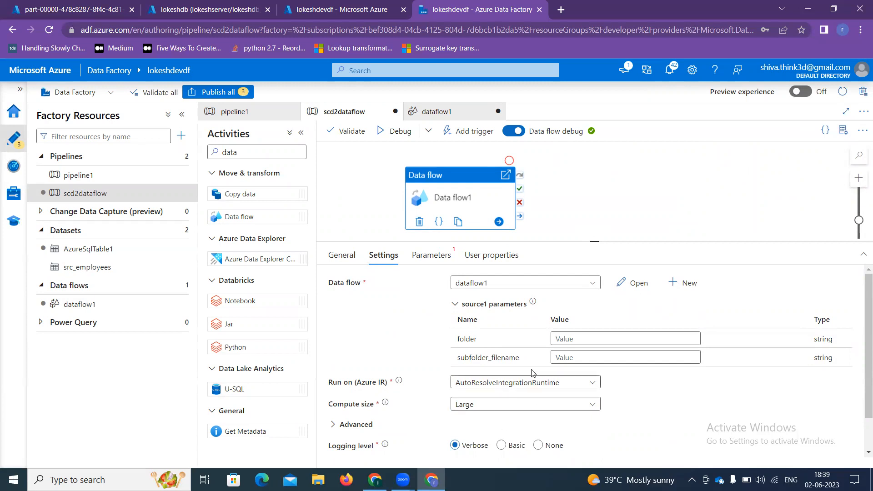
{"action": "left_click", "coordinate": [616, 342]}
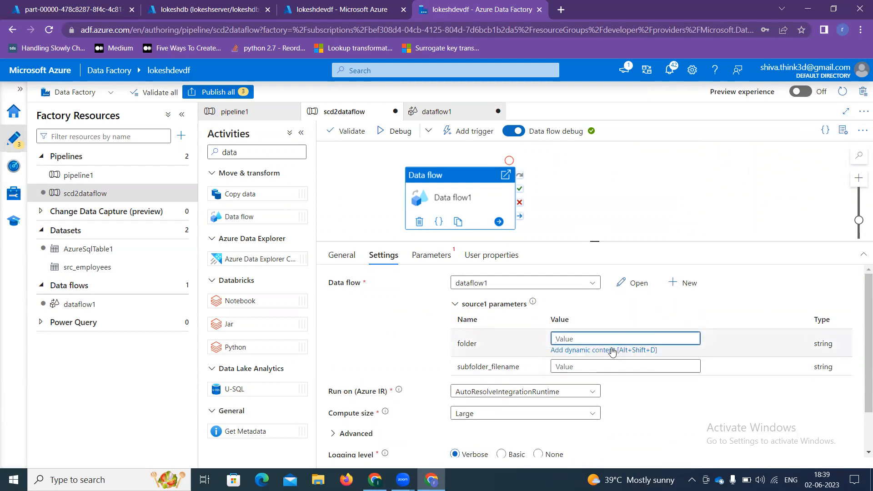
{"action": "left_click", "coordinate": [609, 350]}
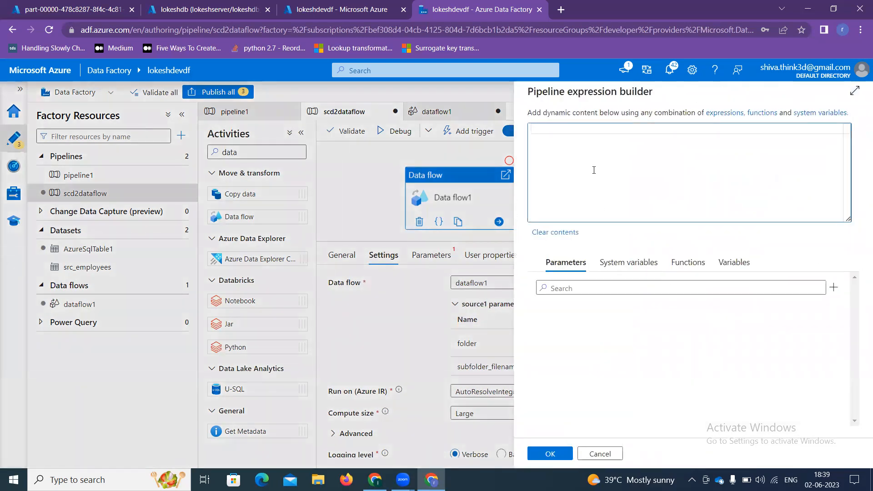
{"action": "type", "text": "@"}
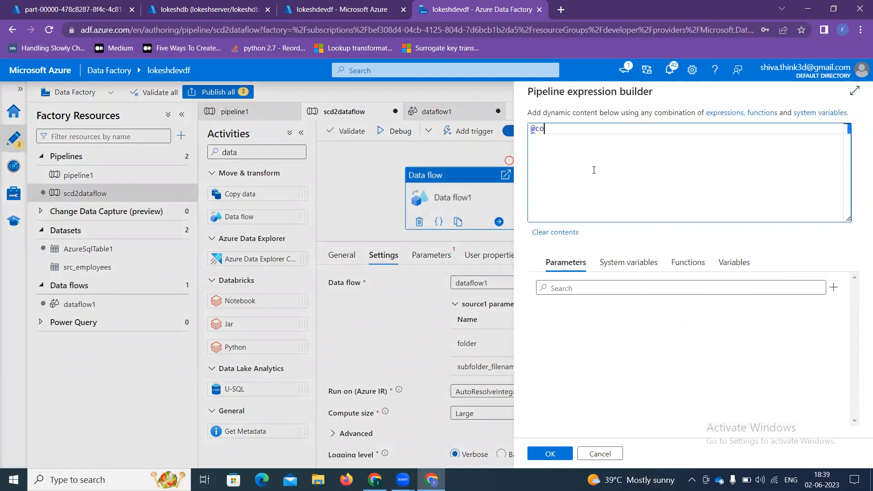
{"action": "type", "text": "co"}
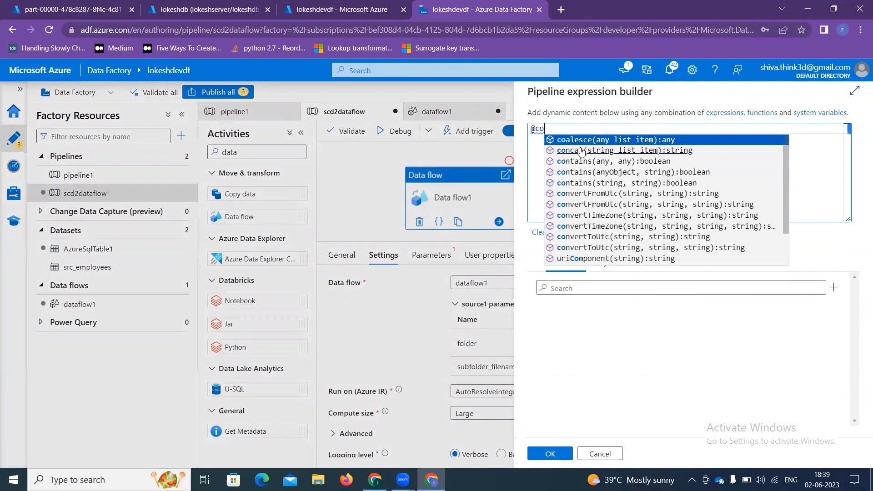
{"action": "left_click", "coordinate": [581, 150]}
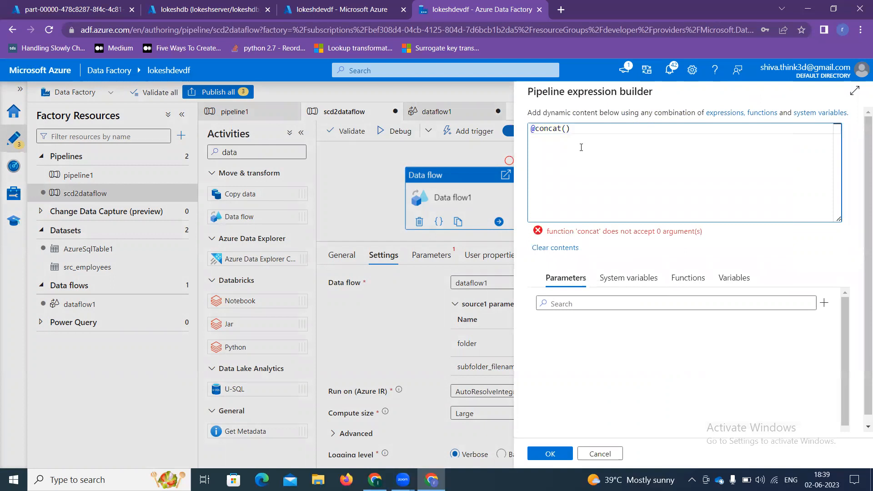
{"action": "key", "text": "BackSpace"}
{"action": "key", "text": "BackSpace"}
{"action": "key", "text": "BackSpace"}
{"action": "key", "text": "BackSpace"}
{"action": "key", "text": "BackSpace"}
{"action": "key", "text": "BackSpace"}
{"action": "key", "text": "BackSpace"}
{"action": "key", "text": "BackSpace"}
{"action": "key", "text": "BackSpace"}
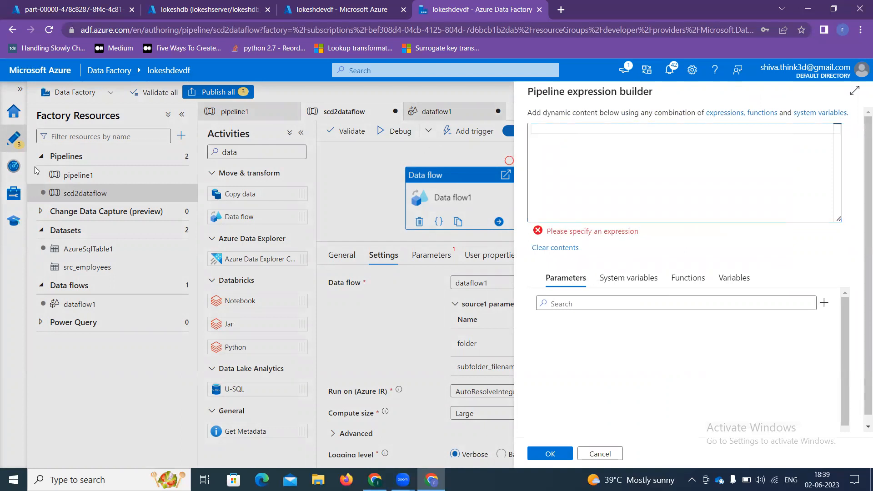
{"action": "left_click", "coordinate": [600, 454]}
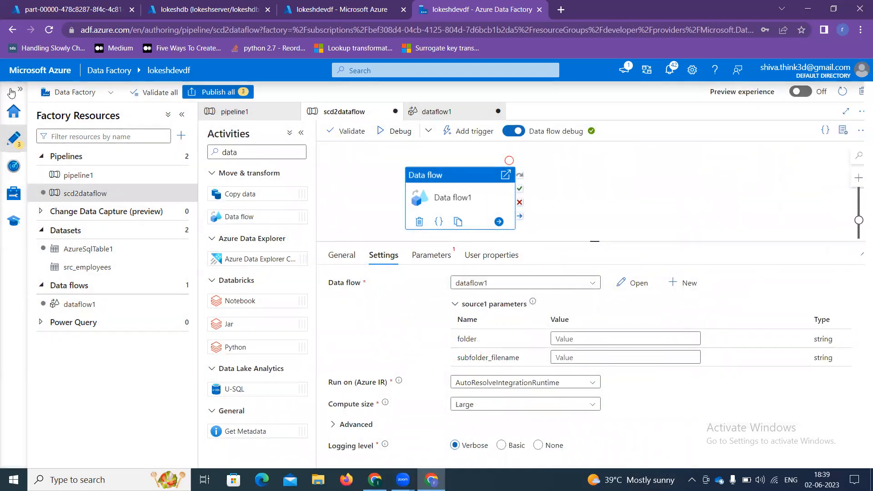
{"action": "left_click", "coordinate": [78, 176]}
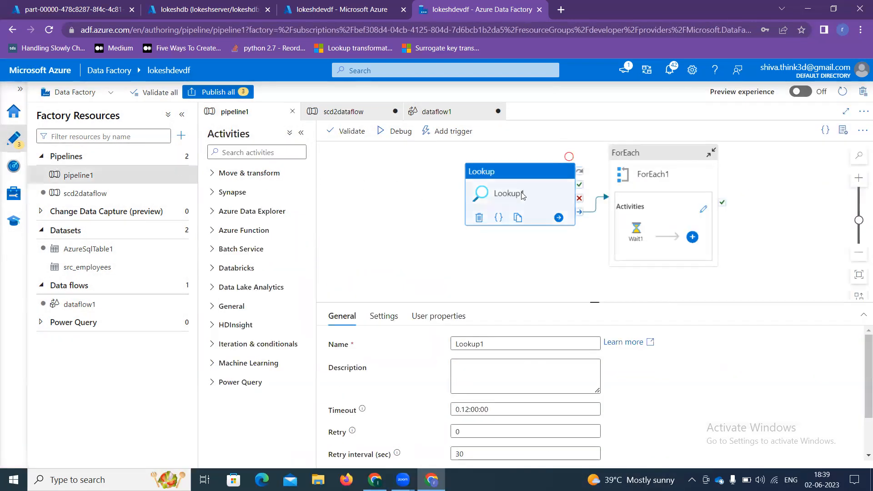
{"action": "left_click", "coordinate": [382, 316]}
{"action": "left_click", "coordinate": [637, 400]}
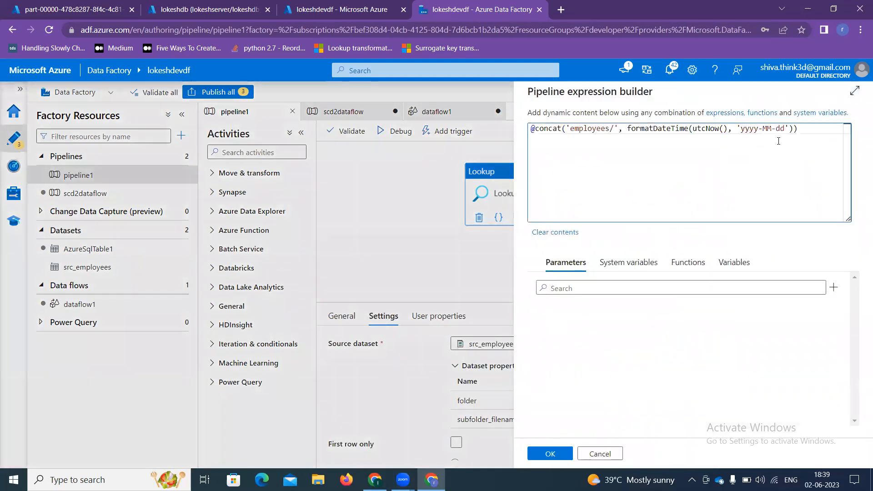
{"action": "key", "text": "ctrl+a"}
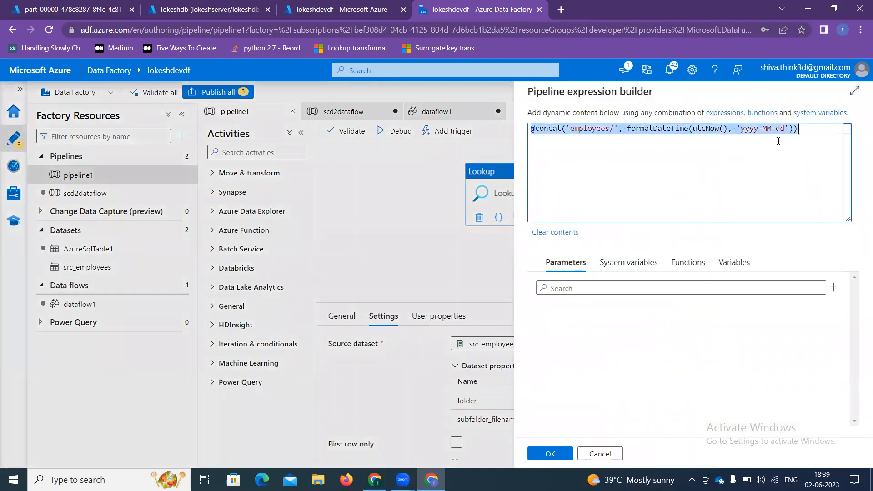
{"action": "left_click", "coordinate": [549, 455]}
Step: Paste the dated employees/ expression into scd2dataflow's folder parameter value
{"action": "left_click", "coordinate": [90, 199]}
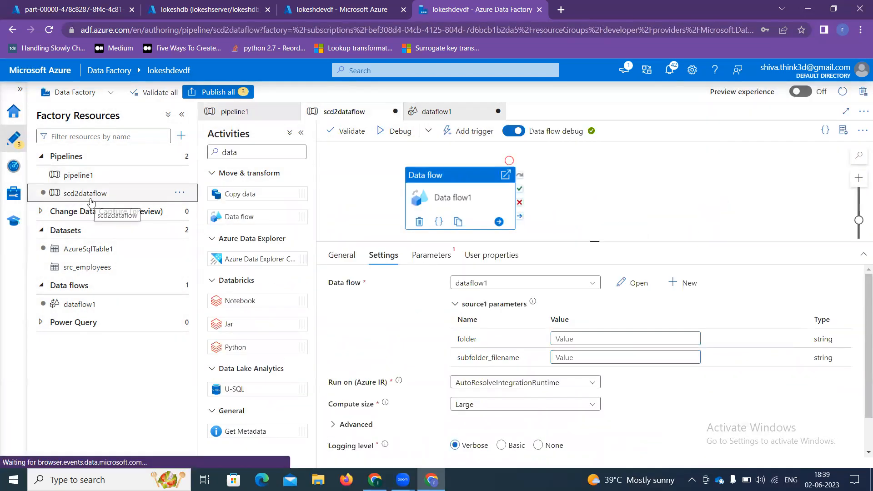
{"action": "left_click", "coordinate": [617, 334]}
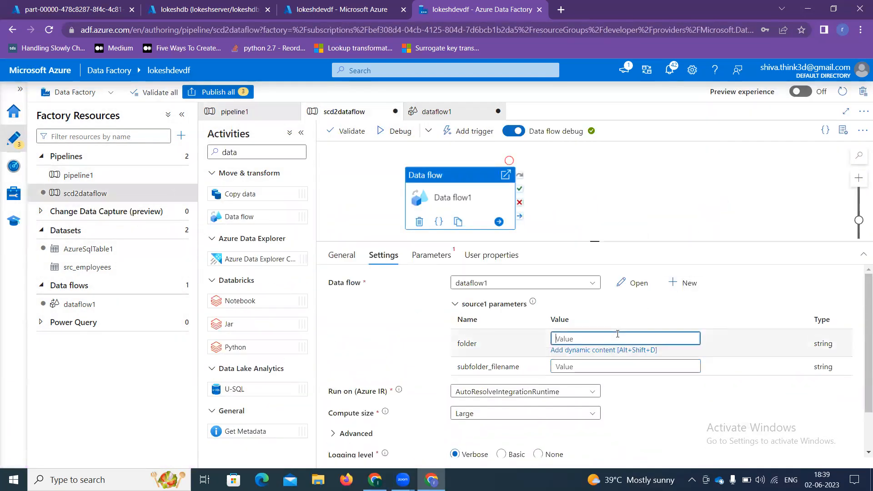
{"action": "key", "text": "ctrl+v"}
{"action": "left_click", "coordinate": [618, 367]}
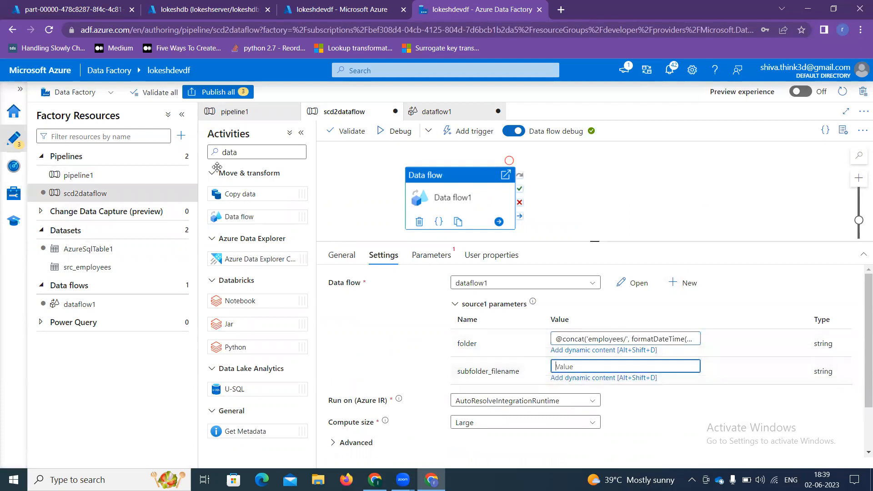
Step: Copy the employees.csv file name from pipeline1's settings
{"action": "left_click", "coordinate": [106, 181]}
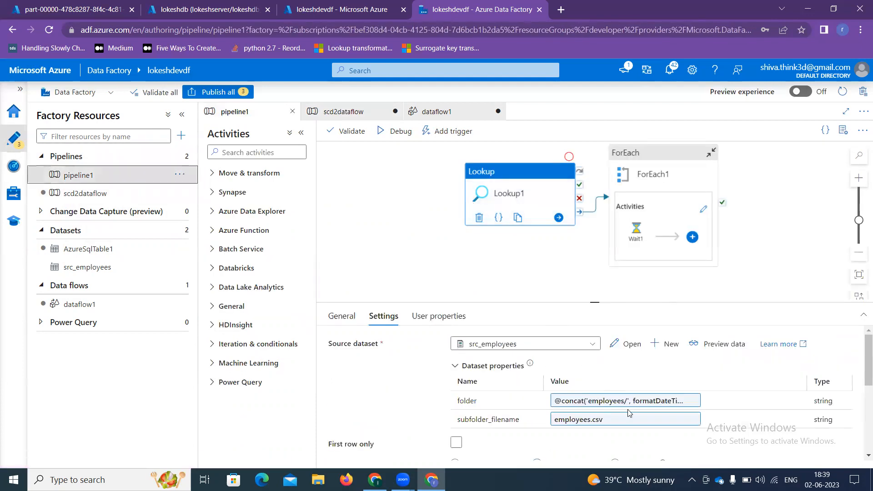
{"action": "left_click_drag", "start_coordinate": [616, 423], "coordinate": [549, 419]}
{"action": "key", "text": "ctrl+c"}
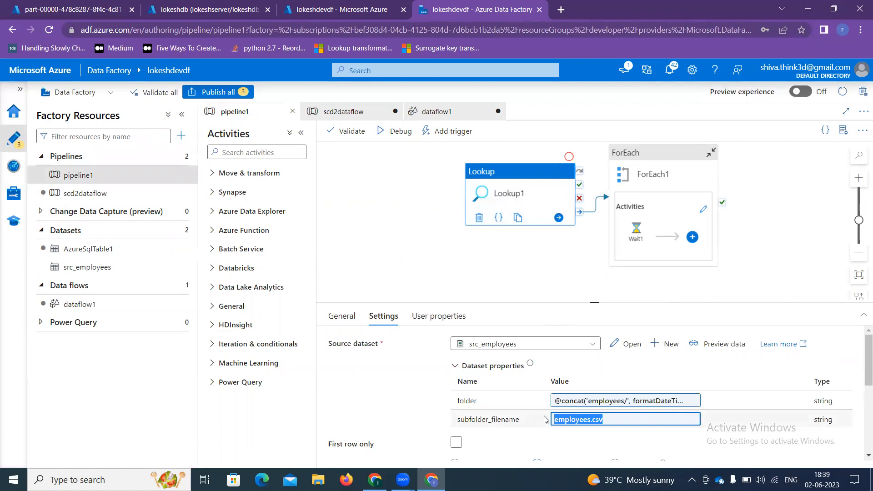
{"action": "left_click", "coordinate": [47, 193]}
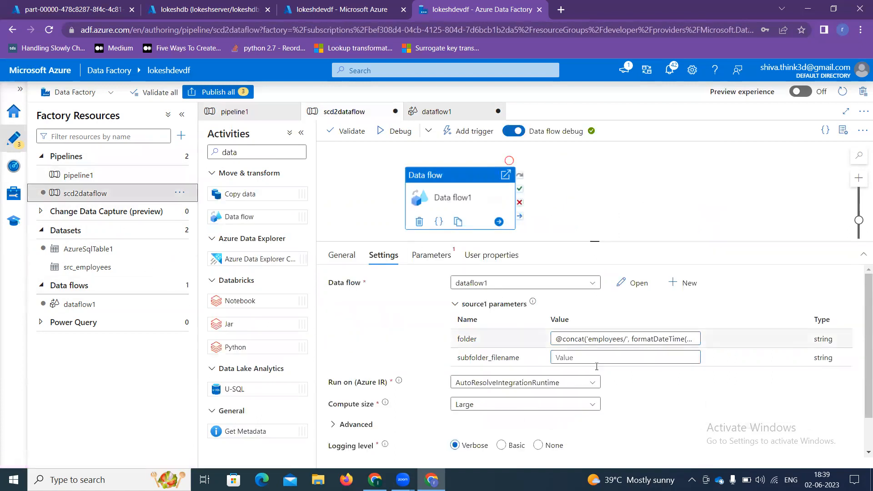
Step: Paste employees.csv into the subfolder_filename parameter value
{"action": "left_click", "coordinate": [597, 361]}
{"action": "key", "text": "ctrl+v"}
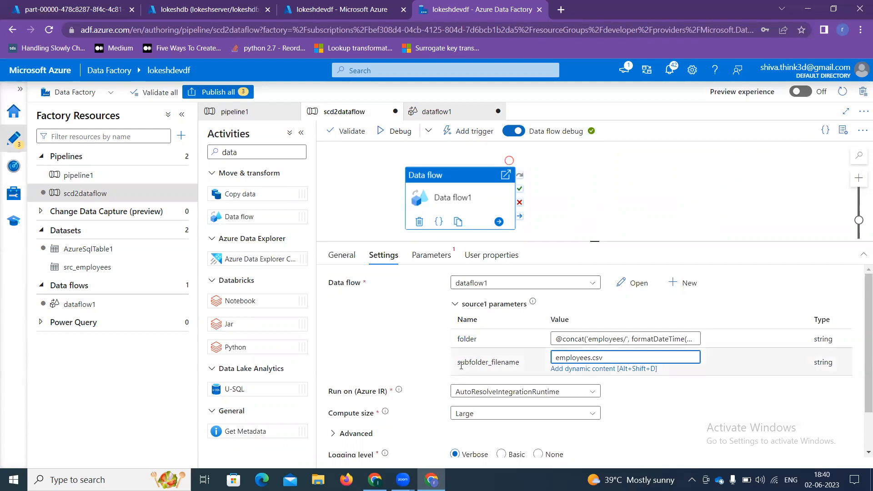
{"action": "left_click", "coordinate": [214, 92]}
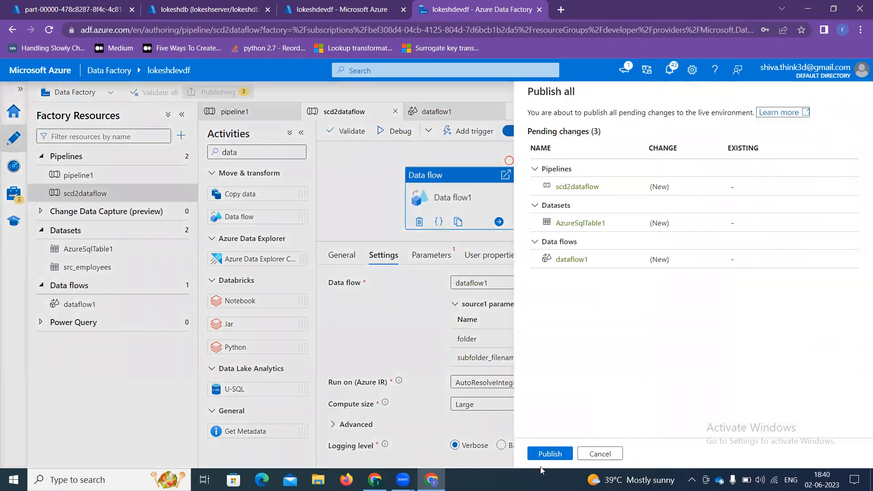
Step: Publish all pending changes and start a debug run of scd2dataflow
{"action": "left_click", "coordinate": [549, 455]}
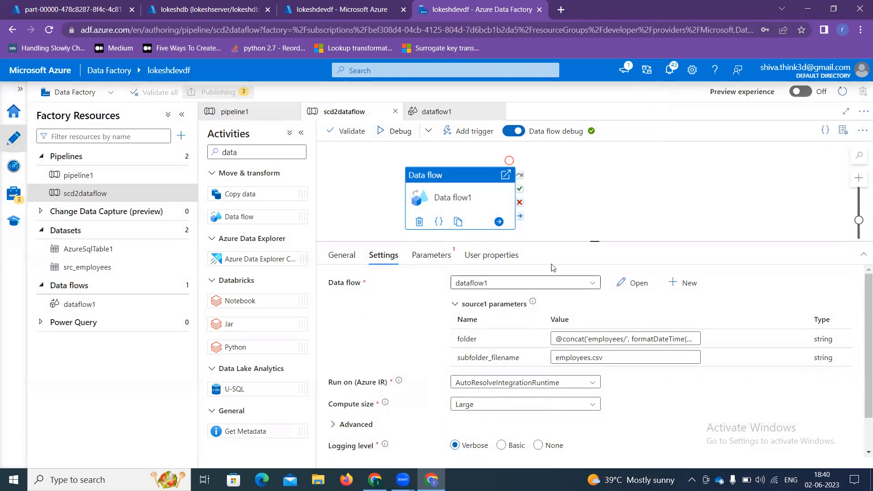
{"action": "left_click", "coordinate": [571, 231]}
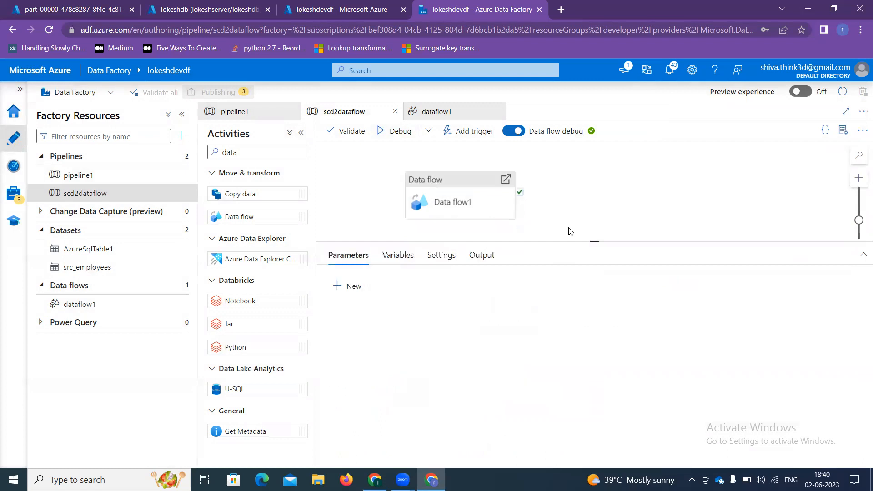
{"action": "left_click", "coordinate": [301, 132]}
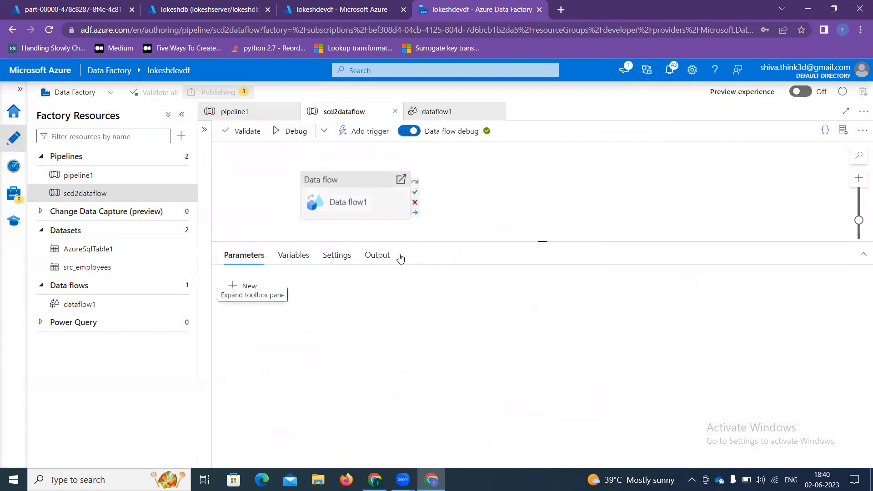
{"action": "left_click_drag", "start_coordinate": [372, 215], "coordinate": [425, 212]}
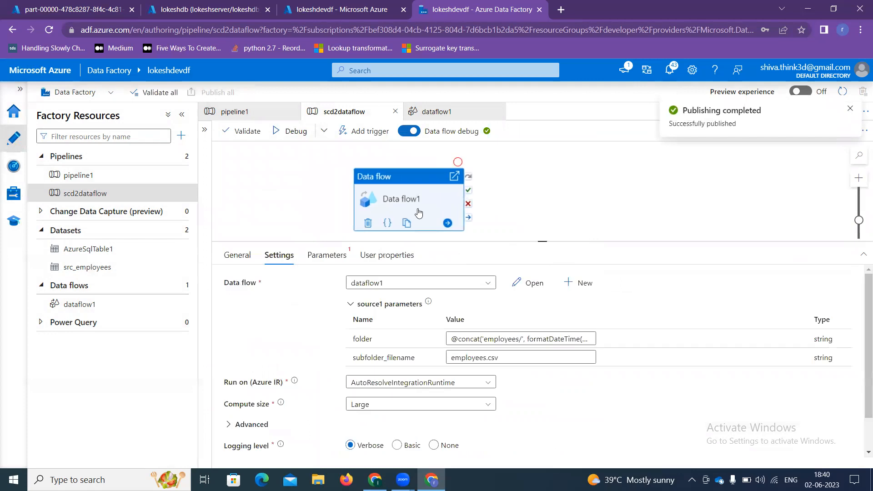
{"action": "left_click", "coordinate": [287, 136]}
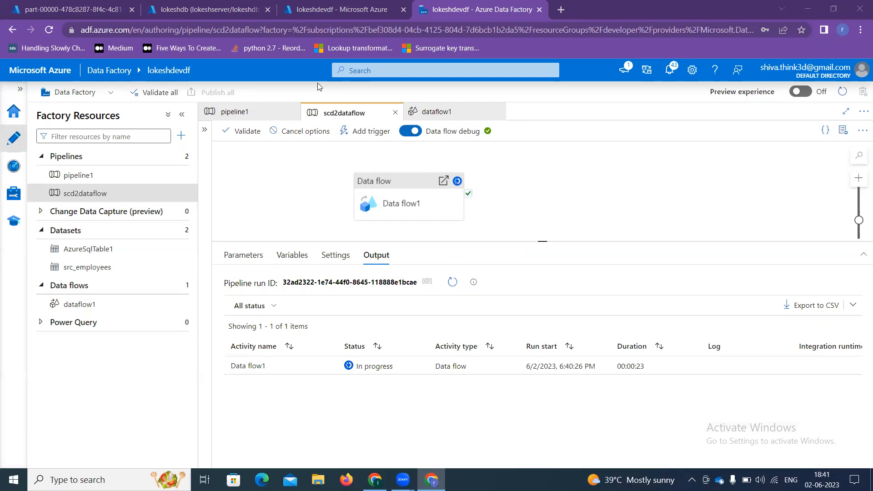
Step: Refresh the debug output until the run appears, then open Data flow1's run details (sink1 wrote 1 row)
{"action": "left_click", "coordinate": [451, 283]}
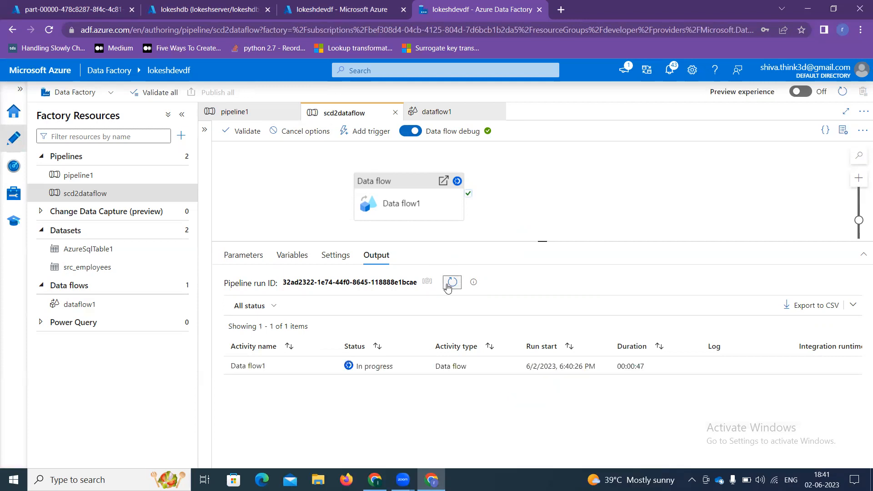
{"action": "left_click", "coordinate": [448, 286]}
{"action": "left_click", "coordinate": [450, 286]}
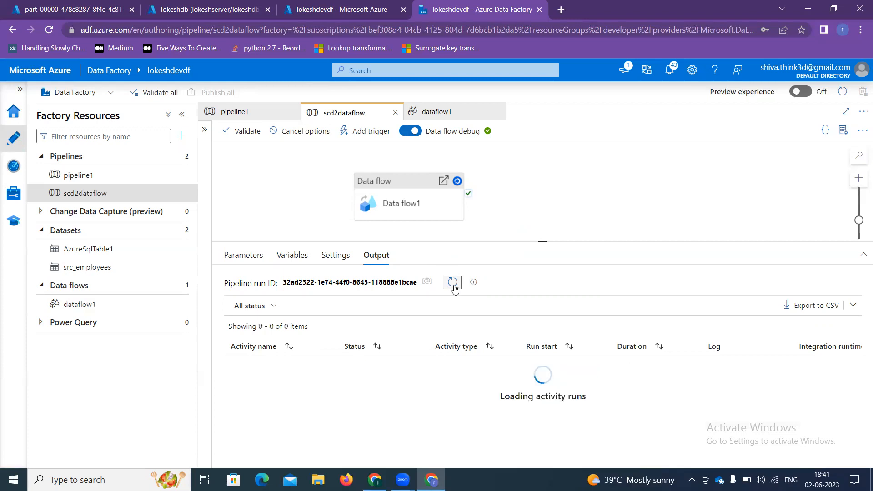
{"action": "left_click", "coordinate": [453, 284]}
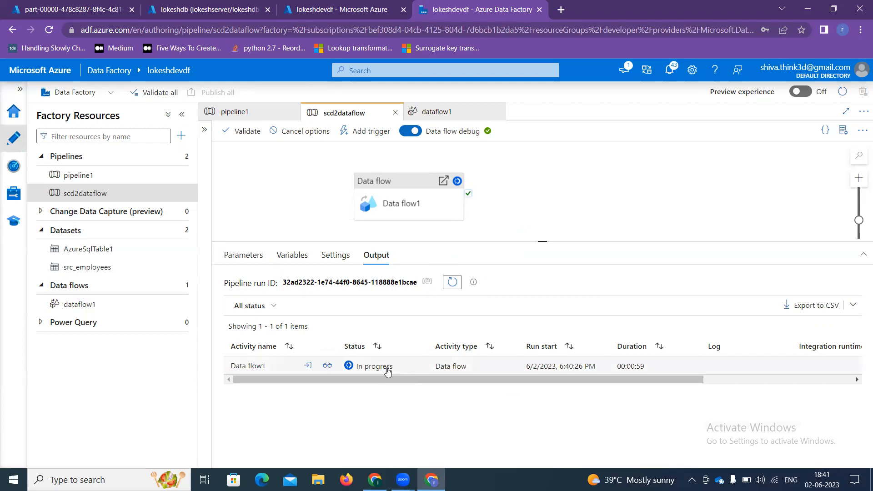
{"action": "left_click", "coordinate": [325, 367]}
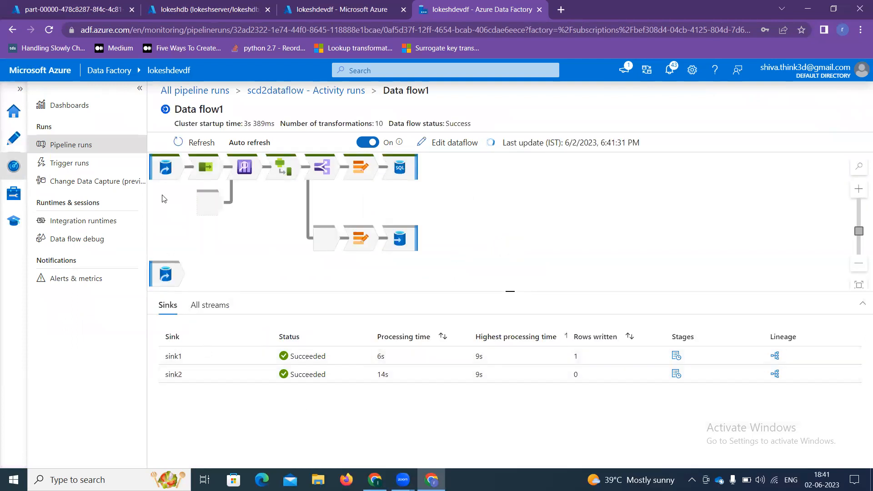
Step: Back on the scd2dataflow pipeline, refresh the debug output until Data flow1 shows Succeeded in 00:01:53
{"action": "left_click", "coordinate": [21, 141]}
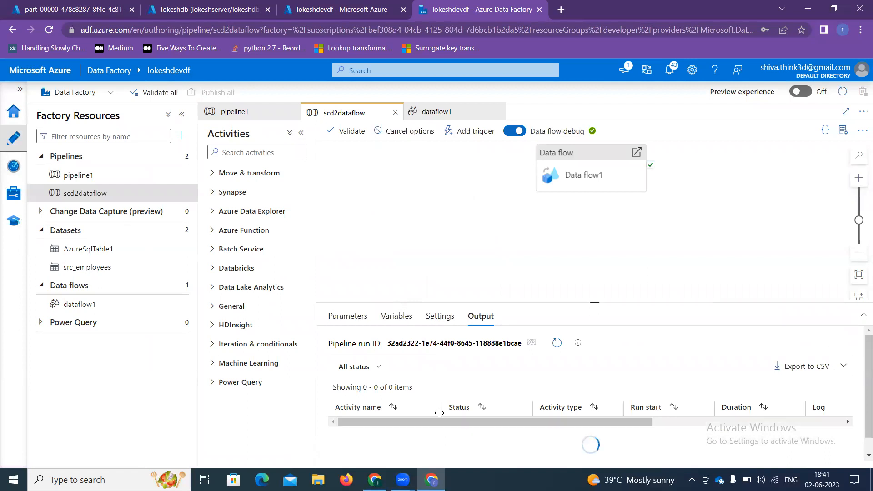
{"action": "left_click", "coordinate": [557, 343]}
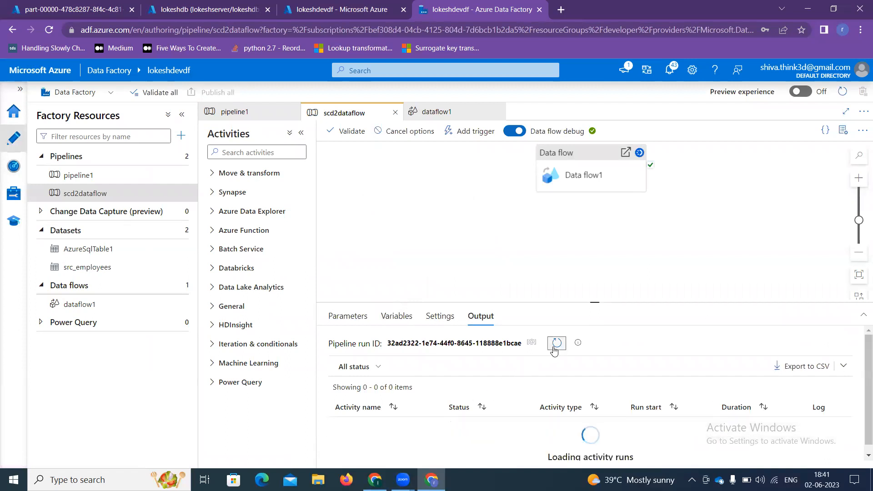
{"action": "left_click", "coordinate": [557, 343]}
{"action": "left_click", "coordinate": [301, 132]}
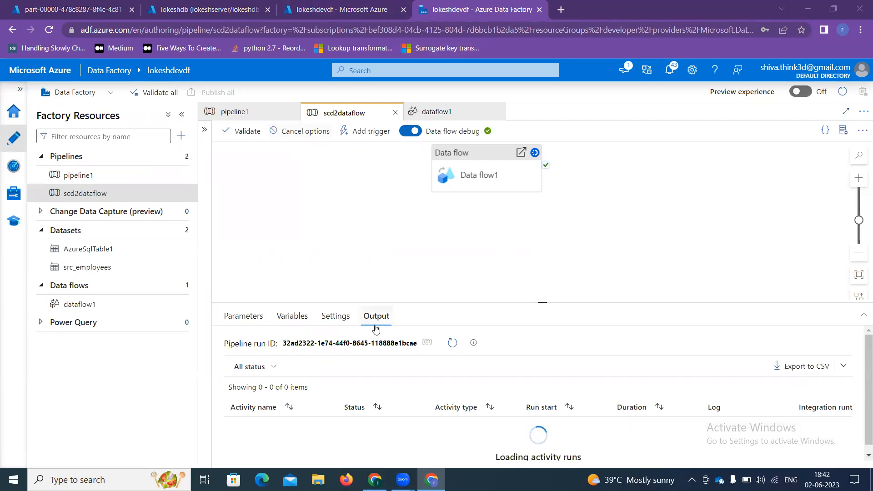
{"action": "left_click", "coordinate": [447, 350]}
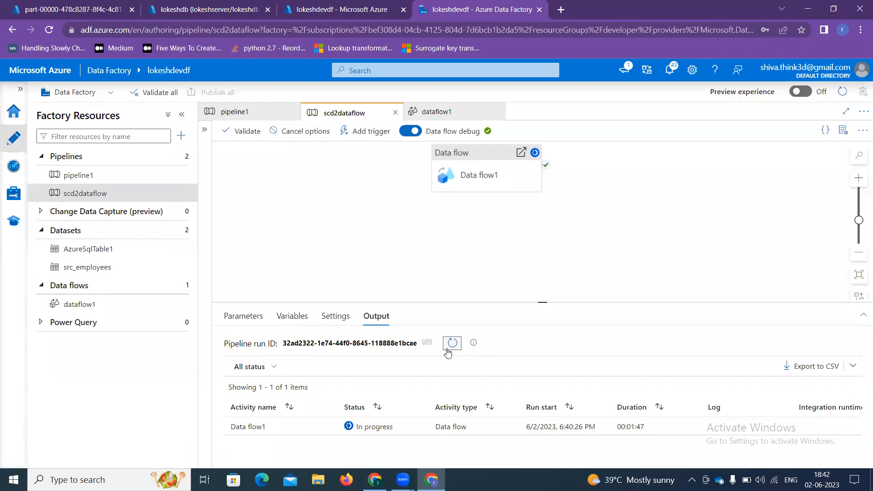
{"action": "left_click", "coordinate": [451, 344]}
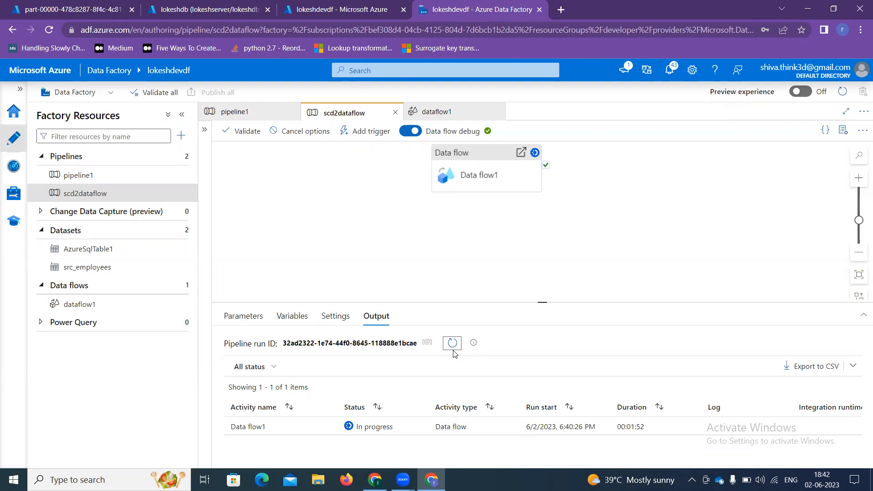
{"action": "left_click", "coordinate": [453, 350]}
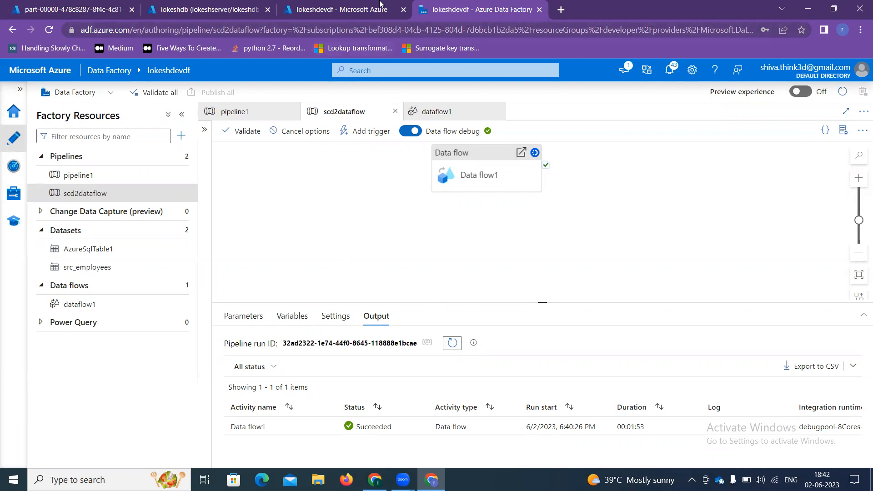
{"action": "left_click", "coordinate": [361, 8]}
Step: Run select * from [kd].[employee_d2] and inspect the single row: emp_key 1, ef_end_date in 9999
{"action": "left_click", "coordinate": [188, 6]}
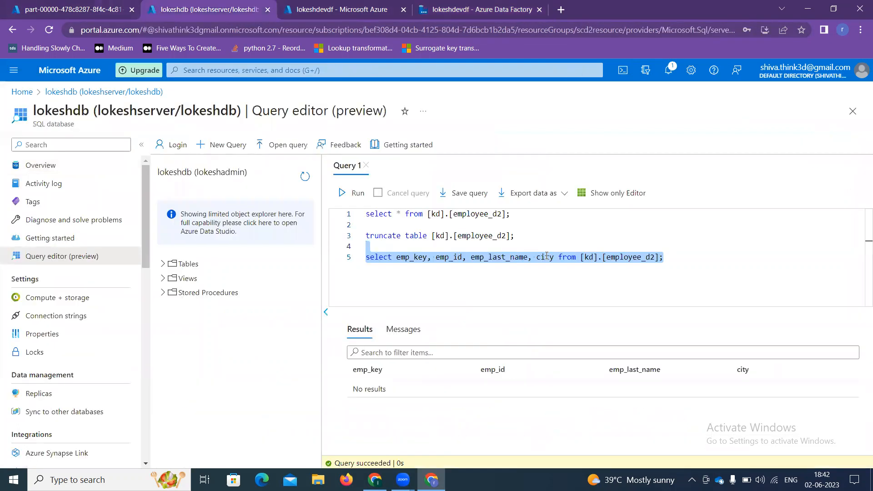
{"action": "left_click", "coordinate": [511, 217]}
{"action": "left_click_drag", "start_coordinate": [511, 217], "coordinate": [351, 207]}
{"action": "left_click", "coordinate": [353, 193]}
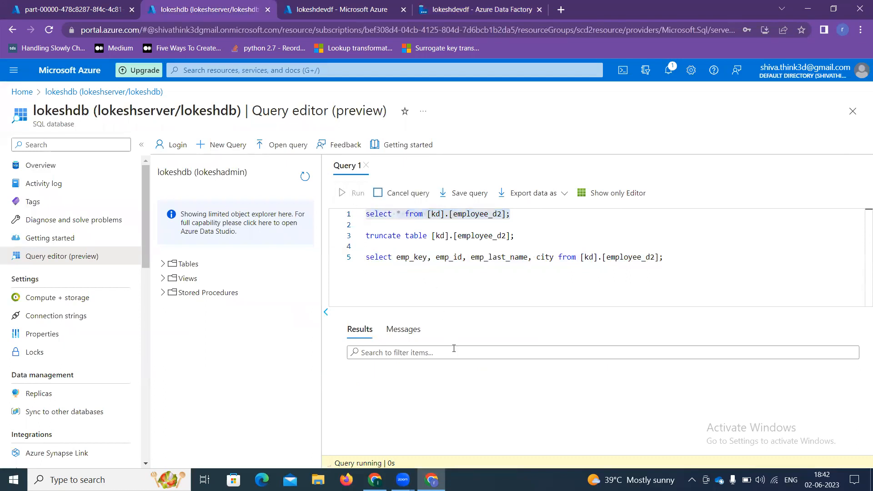
{"action": "left_click_drag", "start_coordinate": [470, 439], "coordinate": [525, 460]}
{"action": "left_click_drag", "start_coordinate": [527, 390], "coordinate": [553, 394]}
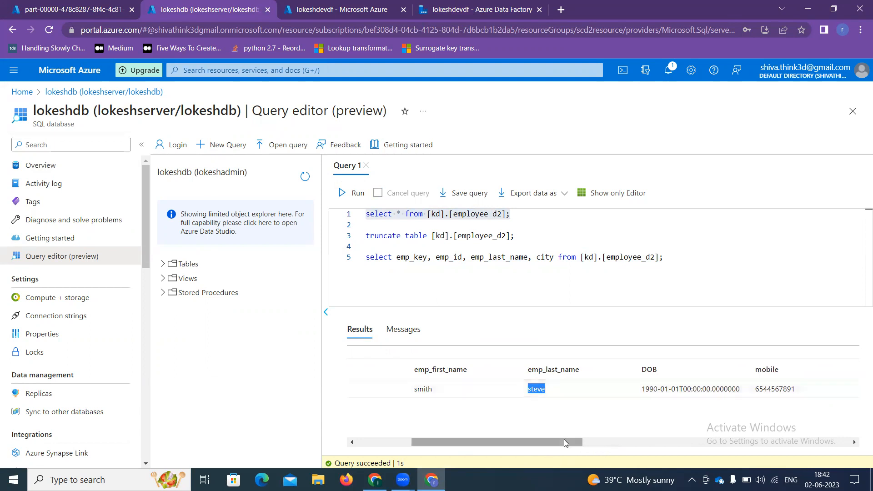
{"action": "left_click_drag", "start_coordinate": [565, 441], "coordinate": [683, 442]}
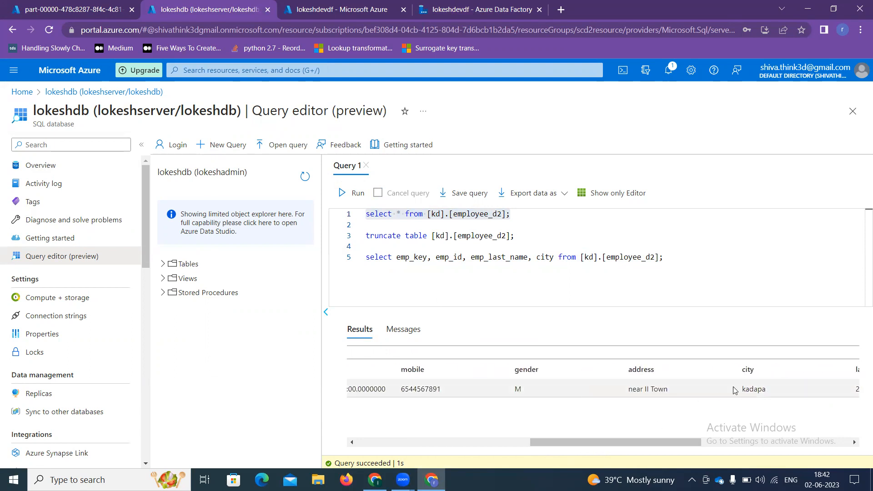
{"action": "left_click", "coordinate": [77, 5]}
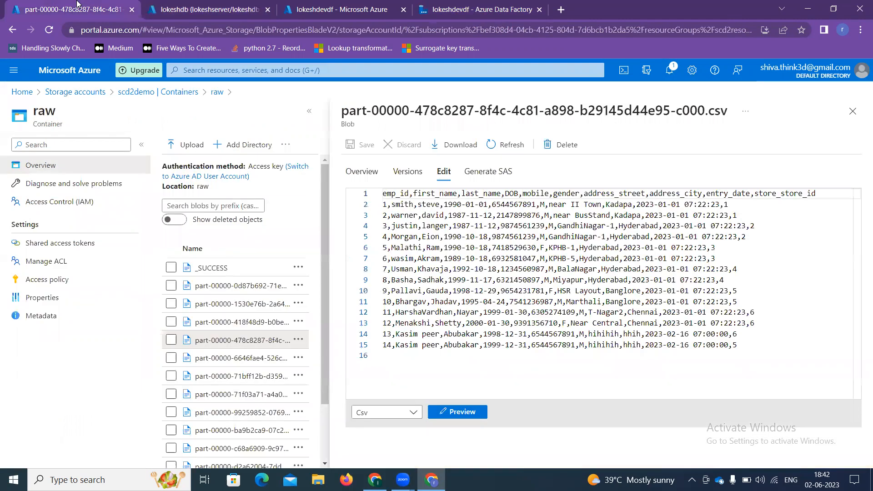
Step: Browse to src/employees/2023-06-02 and open the 218 B employees.csv blob's details
{"action": "left_click", "coordinate": [853, 112]}
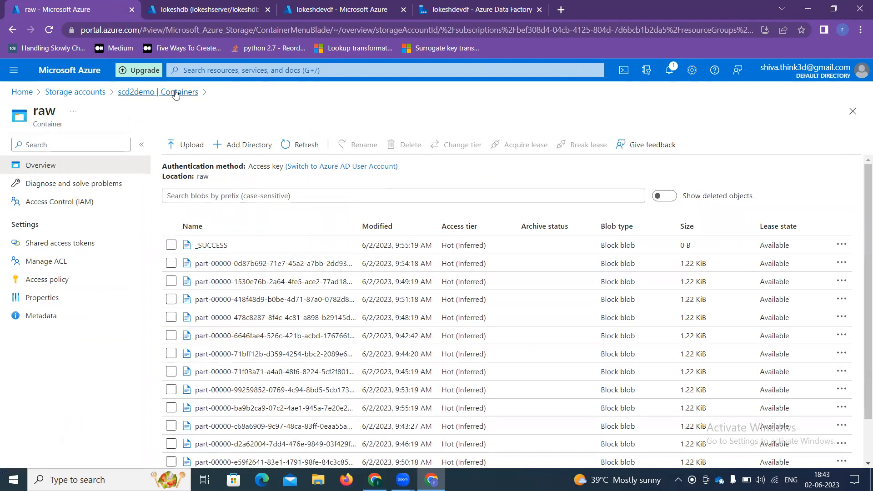
{"action": "left_click", "coordinate": [176, 94]}
{"action": "left_click", "coordinate": [203, 251]}
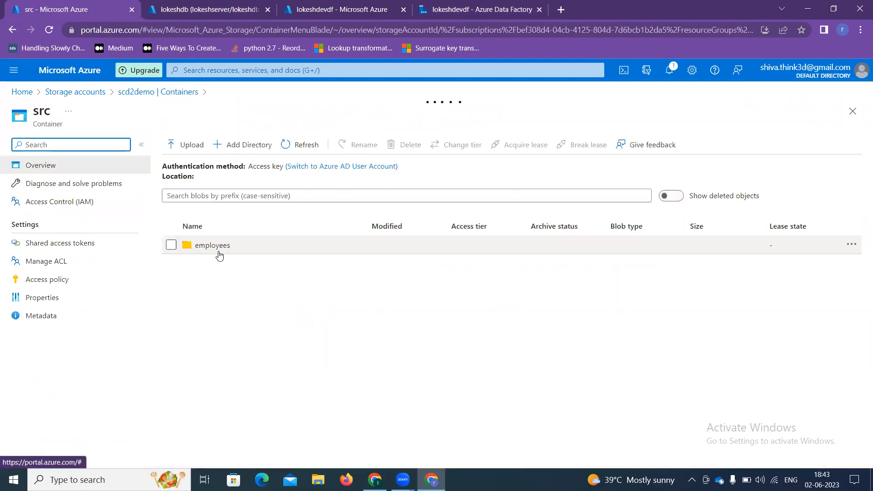
{"action": "left_click", "coordinate": [219, 254]}
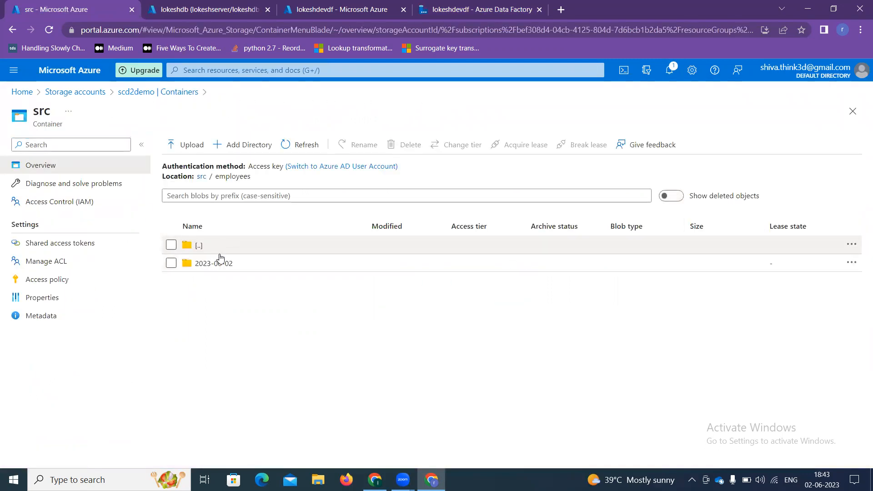
{"action": "left_click", "coordinate": [220, 264]}
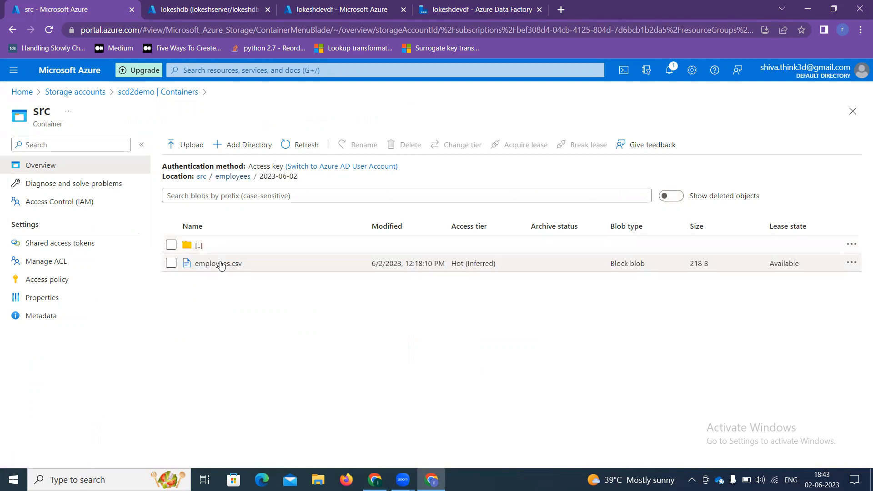
{"action": "left_click", "coordinate": [220, 264]}
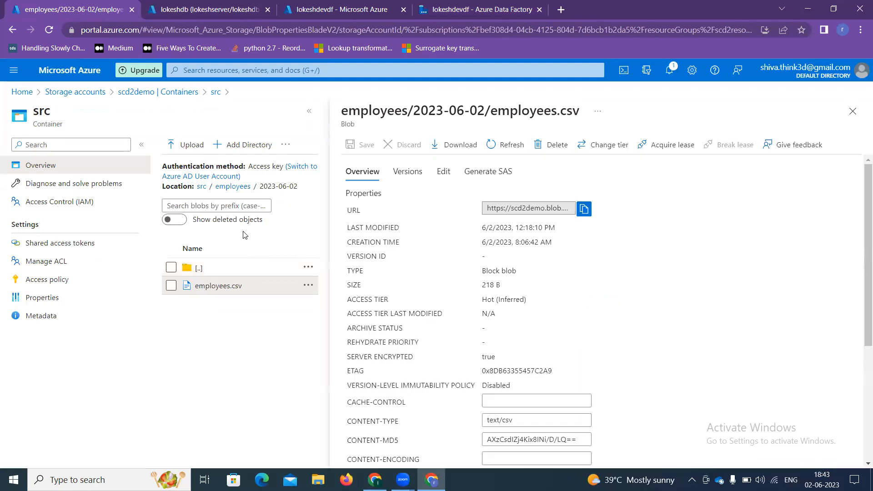
Step: In employees.csv, correct employee 1's last name and change the city from kadapa to Sydney
{"action": "left_click", "coordinate": [440, 172]}
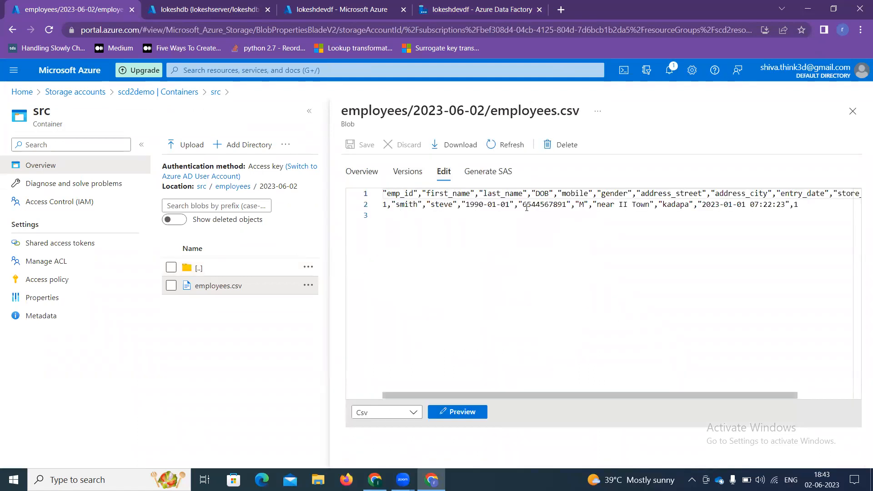
{"action": "left_click", "coordinate": [456, 206]}
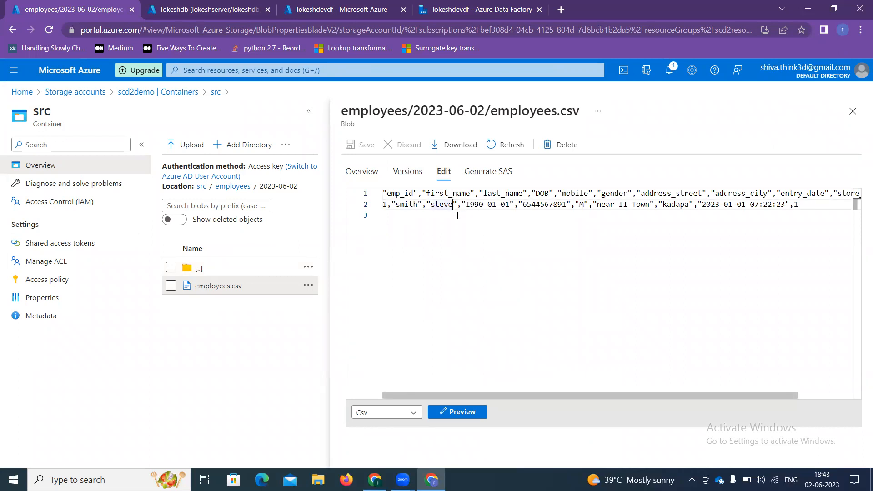
{"action": "type", "text": "n"}
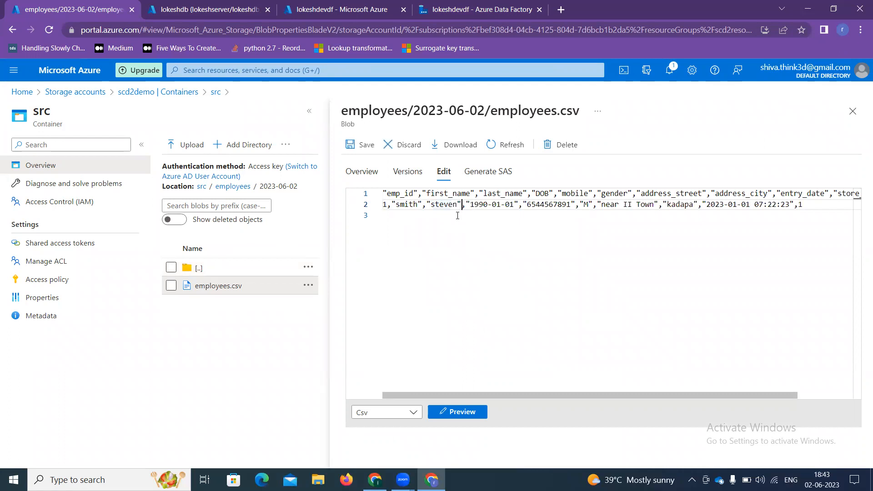
{"action": "key", "text": "Right"}
{"action": "key", "text": "Right"}
{"action": "key", "text": "Right"}
{"action": "key", "text": "Right"}
{"action": "key", "text": "Right"}
{"action": "key", "text": "Right"}
{"action": "key", "text": "Right"}
{"action": "key", "text": "Right"}
{"action": "key", "text": "Right"}
{"action": "key", "text": "Right"}
{"action": "key", "text": "Right"}
{"action": "key", "text": "Right"}
{"action": "key", "text": "Right"}
{"action": "key", "text": "Right"}
{"action": "key", "text": "Right"}
{"action": "key", "text": "Right"}
{"action": "key", "text": "Right"}
{"action": "key", "text": "Right"}
{"action": "key", "text": "Right"}
{"action": "key", "text": "Right"}
{"action": "key", "text": "Left"}
{"action": "key", "text": "BackSpace"}
{"action": "key", "text": "BackSpace"}
{"action": "key", "text": "BackSpace"}
{"action": "key", "text": "BackSpace"}
{"action": "key", "text": "BackSpace"}
{"action": "key", "text": "BackSpace"}
{"action": "type", "text": "Sy"}
{"action": "type", "text": "dney"}
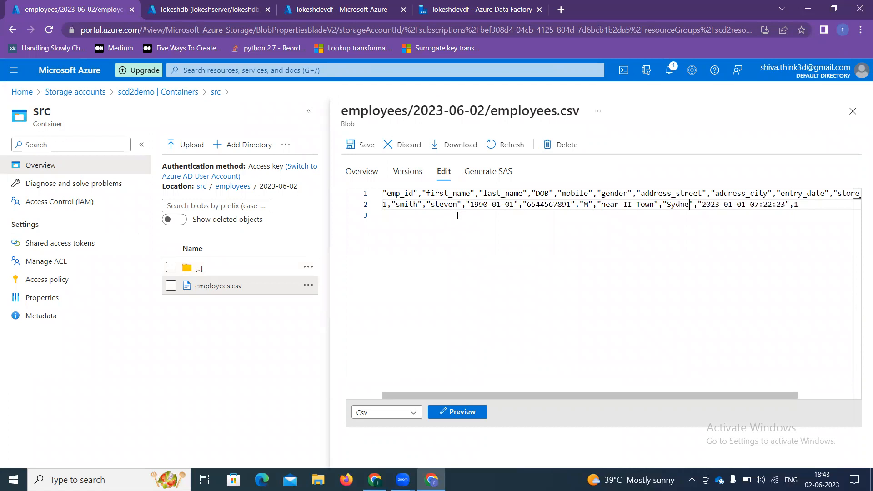
Step: Start an emp_id 2 record on line 3 by copying employee 1's values into it
{"action": "left_click", "coordinate": [458, 216]}
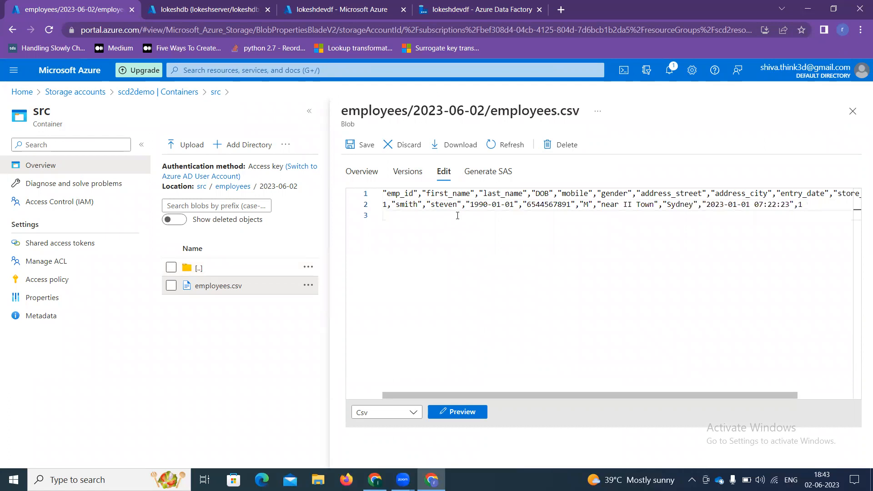
{"action": "type", "text": "2,"}
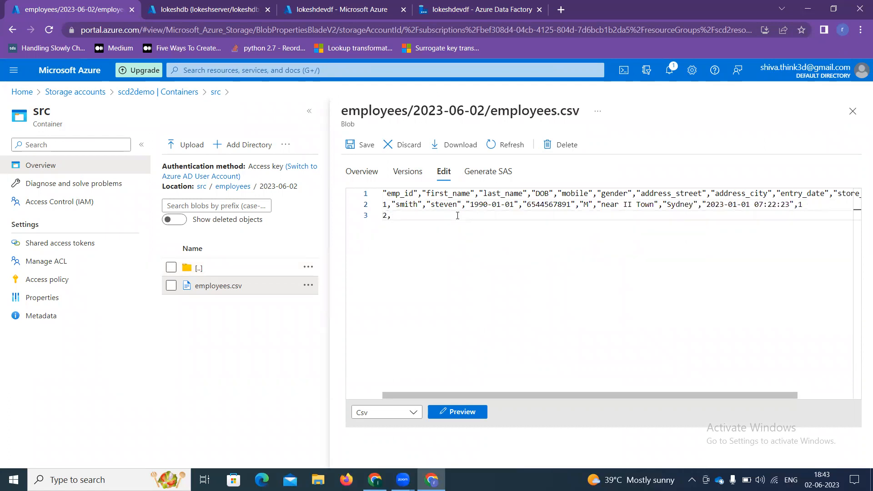
{"action": "key", "text": "Up"}
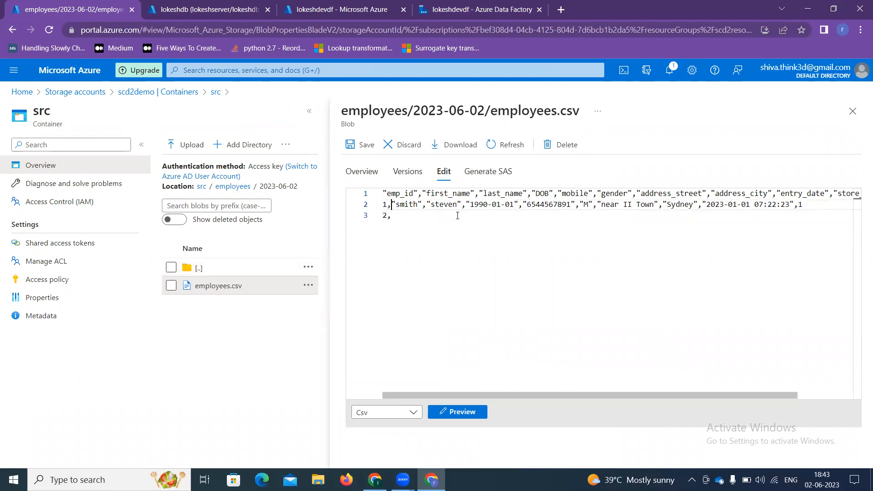
{"action": "key", "text": "shift+Right"}
{"action": "key", "text": "shift+Right"}
{"action": "key", "text": "shift+Right"}
{"action": "key", "text": "shift+Right"}
{"action": "key", "text": "shift+Right"}
{"action": "key", "text": "shift+Right"}
{"action": "key", "text": "shift+Right"}
{"action": "key", "text": "shift+Right"}
{"action": "key", "text": "shift+Right"}
{"action": "key", "text": "shift+Right"}
{"action": "key", "text": "shift+Right"}
{"action": "key", "text": "shift+Right"}
{"action": "key", "text": "shift+Right"}
{"action": "key", "text": "shift+Right"}
{"action": "key", "text": "shift+Right"}
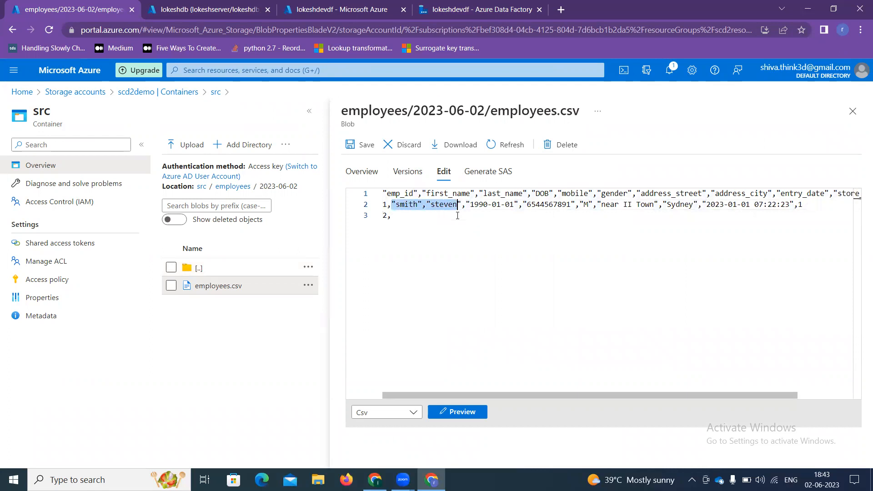
{"action": "key", "text": "shift+Right"}
{"action": "key", "text": "shift+Right"}
{"action": "key", "text": "shift+Right"}
{"action": "key", "text": "shift+Right"}
{"action": "key", "text": "shift+Right"}
{"action": "key", "text": "shift+Right"}
{"action": "key", "text": "shift+Right"}
{"action": "key", "text": "shift+Right"}
{"action": "key", "text": "shift+Right"}
{"action": "key", "text": "shift+Right"}
{"action": "key", "text": "shift+Right"}
{"action": "key", "text": "shift+Right"}
{"action": "key", "text": "shift+Right"}
{"action": "key", "text": "shift+Right"}
{"action": "key", "text": "shift+Right"}
{"action": "key", "text": "shift+Right"}
{"action": "key", "text": "shift+Right"}
{"action": "key", "text": "shift+Right"}
{"action": "key", "text": "shift+Right"}
{"action": "key", "text": "shift+Right"}
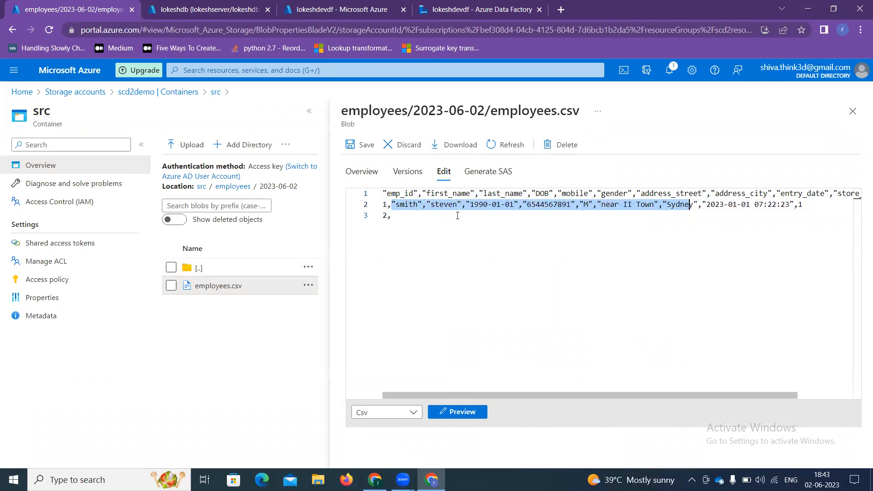
{"action": "key", "text": "shift+Right"}
{"action": "key", "text": "shift+Right"}
{"action": "key", "text": "shift+Right"}
{"action": "key", "text": "shift+Right"}
{"action": "key", "text": "shift+Right"}
{"action": "key", "text": "shift+Right"}
{"action": "key", "text": "shift+Right"}
{"action": "key", "text": "shift+Right"}
{"action": "key", "text": "shift+Right"}
{"action": "key", "text": "shift+Right"}
{"action": "key", "text": "shift+Right"}
{"action": "key", "text": "shift+Right"}
{"action": "key", "text": "shift+Right"}
{"action": "key", "text": "shift+Right"}
{"action": "key", "text": "shift+Right"}
{"action": "key", "text": "shift+Right"}
{"action": "key", "text": "shift+Right"}
{"action": "key", "text": "shift+Right"}
{"action": "key", "text": "shift+Right"}
{"action": "key", "text": "shift+Right"}
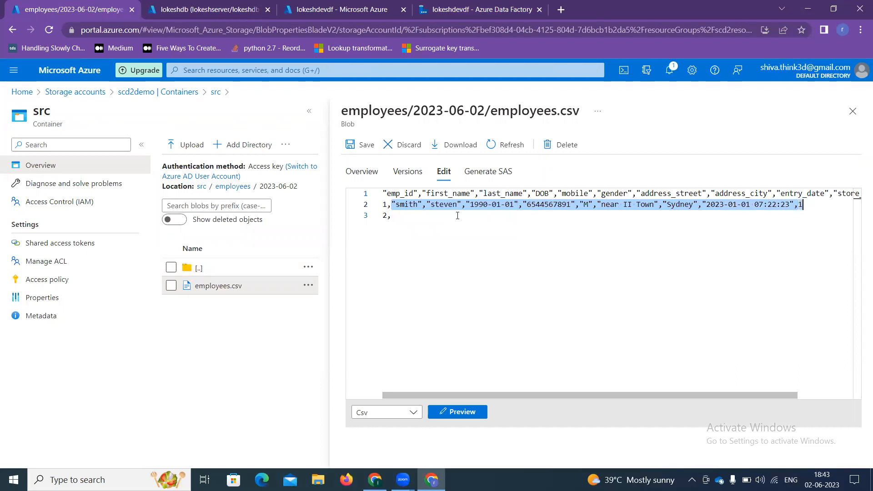
{"action": "key", "text": "ctrl+c"}
{"action": "key", "text": "Down"}
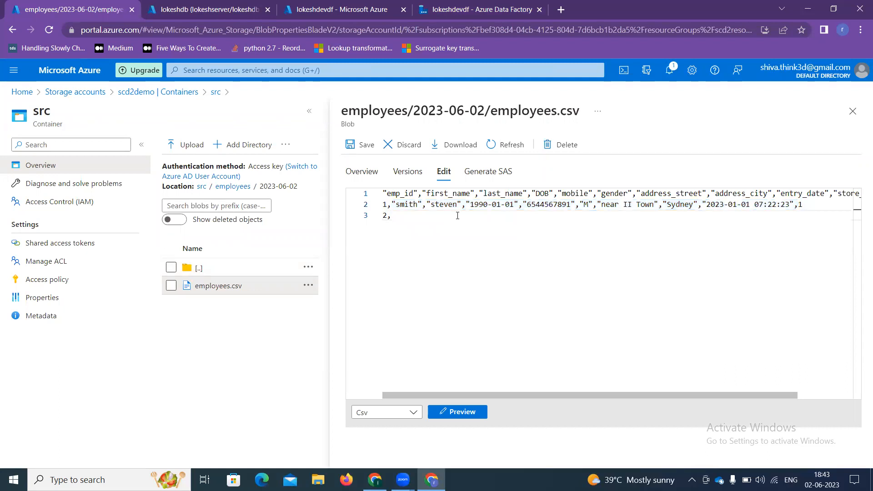
{"action": "key", "text": "ctrl+v"}
{"action": "key", "text": "Left"}
{"action": "key", "text": "Left"}
{"action": "key", "text": "Left"}
{"action": "key", "text": "Left"}
{"action": "key", "text": "Left"}
{"action": "key", "text": "Left"}
{"action": "key", "text": "Left"}
{"action": "key", "text": "Left"}
{"action": "key", "text": "Left"}
{"action": "key", "text": "Left"}
{"action": "key", "text": "Left"}
{"action": "key", "text": "Left"}
{"action": "key", "text": "Left"}
{"action": "key", "text": "Left"}
{"action": "key", "text": "Left"}
{"action": "key", "text": "Left"}
{"action": "key", "text": "Left"}
{"action": "key", "text": "Left"}
{"action": "key", "text": "Left"}
{"action": "key", "text": "Left"}
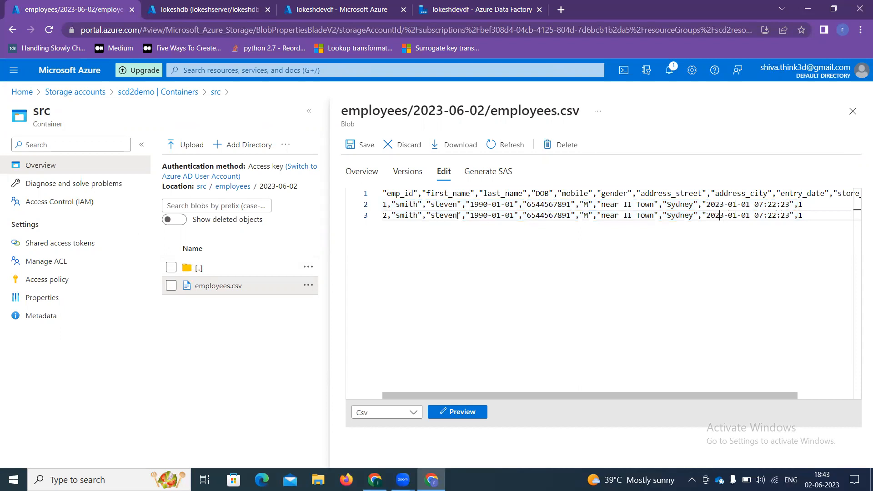
{"action": "key", "text": "Left"}
{"action": "key", "text": "Left"}
{"action": "key", "text": "Left"}
{"action": "key", "text": "Left"}
{"action": "key", "text": "Left"}
{"action": "key", "text": "Left"}
{"action": "key", "text": "Left"}
{"action": "key", "text": "Left"}
{"action": "key", "text": "Left"}
{"action": "key", "text": "Left"}
{"action": "key", "text": "Left"}
{"action": "key", "text": "Left"}
{"action": "key", "text": "Left"}
{"action": "key", "text": "Left"}
{"action": "key", "text": "Left"}
{"action": "key", "text": "Left"}
{"action": "key", "text": "Left"}
{"action": "key", "text": "Left"}
{"action": "key", "text": "Left"}
{"action": "key", "text": "Left"}
{"action": "key", "text": "BackSpace"}
{"action": "key", "text": "BackSpace"}
{"action": "key", "text": "BackSpace"}
{"action": "key", "text": "BackSpace"}
{"action": "key", "text": "BackSpace"}
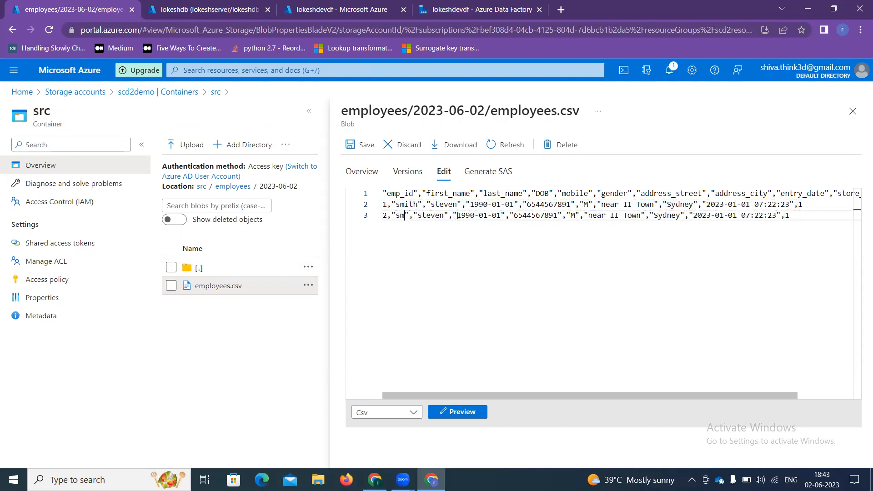
{"action": "type", "text": "virat"}
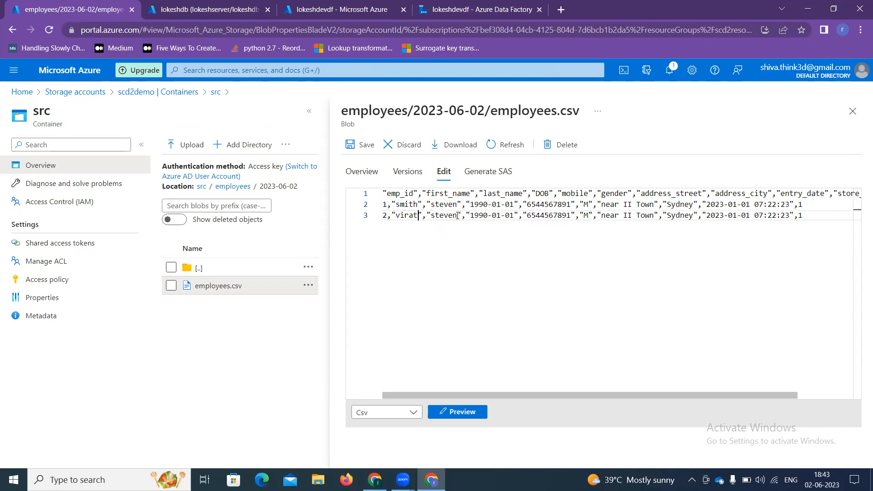
Step: Set the new row to David warner in Melborne and save employees.csv
{"action": "double_click", "coordinate": [457, 215]}
{"action": "key", "text": "Left"}
{"action": "key", "text": "Left"}
{"action": "key", "text": "Left"}
{"action": "key", "text": "Left"}
{"action": "key", "text": "Left"}
{"action": "key", "text": "Left"}
{"action": "key", "text": "Left"}
{"action": "key", "text": "Left"}
{"action": "key", "text": "Left"}
{"action": "key", "text": "Left"}
{"action": "key", "text": "Left"}
{"action": "key", "text": "Left"}
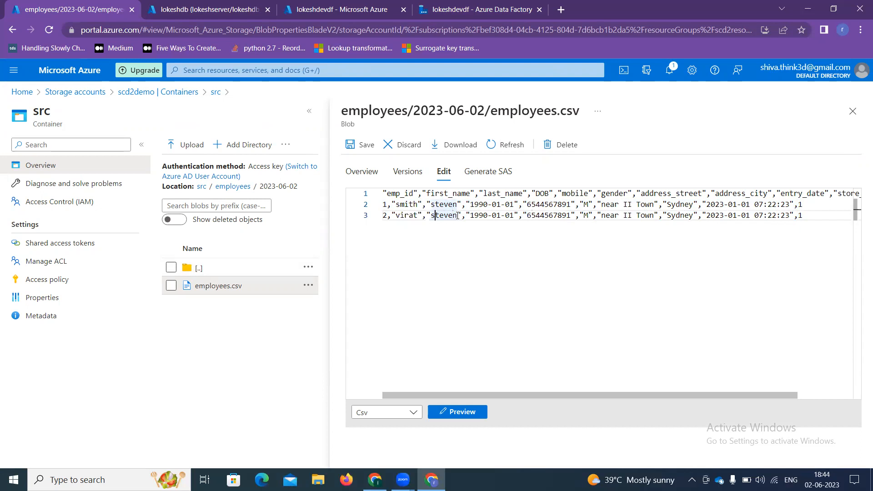
{"action": "key", "text": "Left"}
{"action": "key", "text": "BackSpace"}
{"action": "key", "text": "BackSpace"}
{"action": "key", "text": "BackSpace"}
{"action": "key", "text": "BackSpace"}
{"action": "key", "text": "BackSpace"}
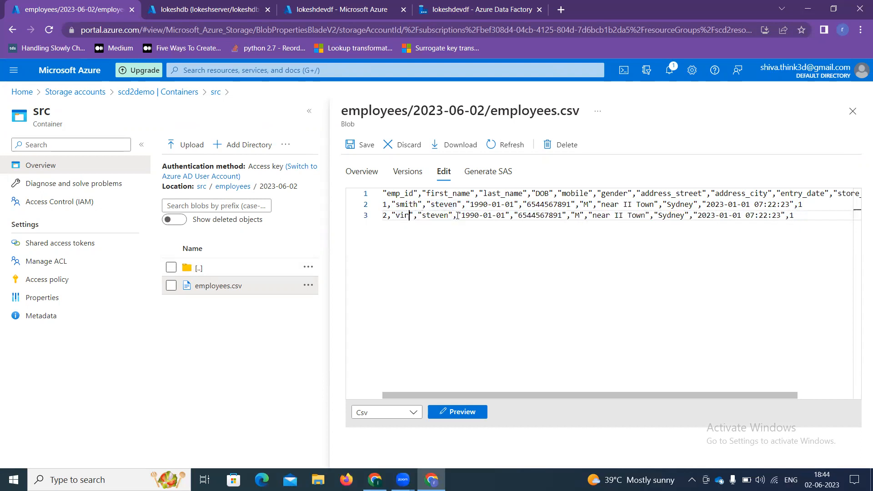
{"action": "type", "text": "David"}
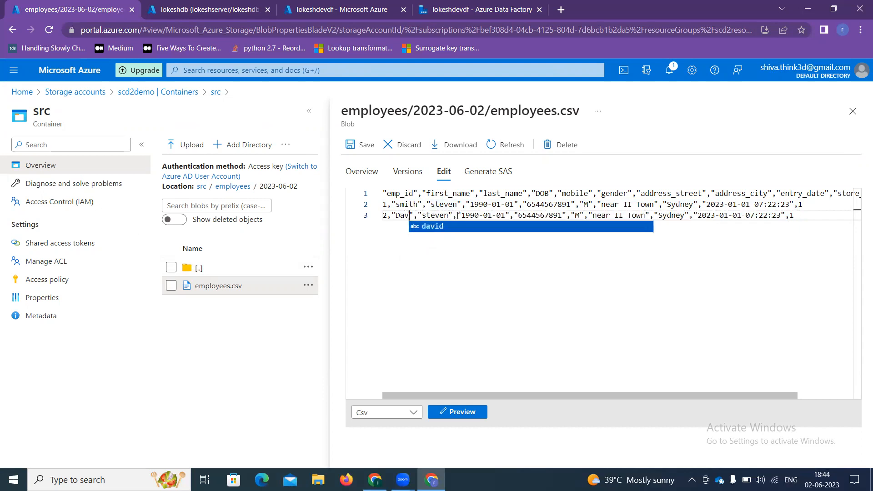
{"action": "key", "text": "Right"}
{"action": "key", "text": "Right"}
{"action": "key", "text": "Right"}
{"action": "key", "text": "Right"}
{"action": "key", "text": "Right"}
{"action": "key", "text": "BackSpace"}
{"action": "key", "text": "BackSpace"}
{"action": "key", "text": "BackSpace"}
{"action": "key", "text": "BackSpace"}
{"action": "key", "text": "BackSpace"}
{"action": "key", "text": "BackSpace"}
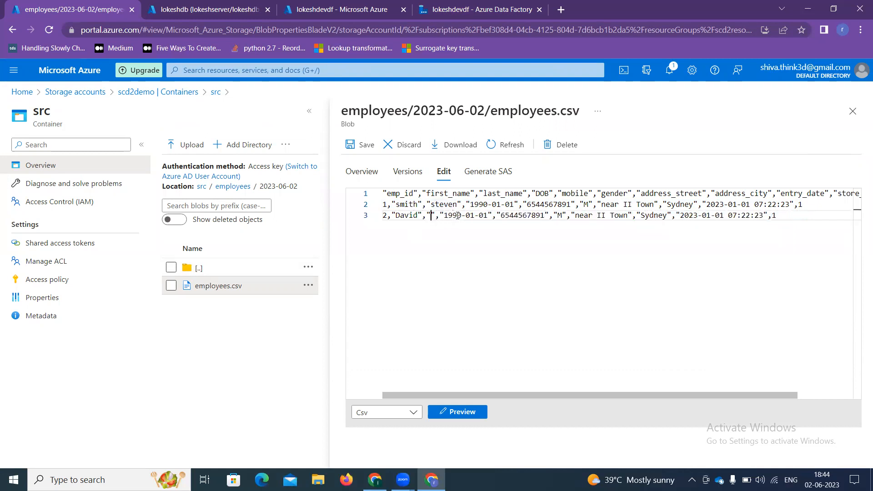
{"action": "type", "text": "warner"}
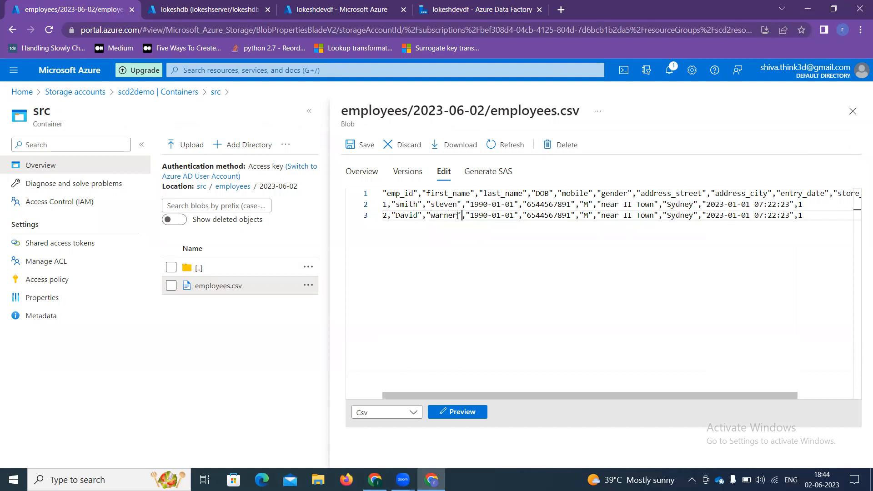
{"action": "key", "text": "Right"}
{"action": "key", "text": "Right"}
{"action": "key", "text": "Right"}
{"action": "key", "text": "Right"}
{"action": "key", "text": "Right"}
{"action": "key", "text": "Right"}
{"action": "key", "text": "Right"}
{"action": "key", "text": "Right"}
{"action": "key", "text": "Right"}
{"action": "key", "text": "Right"}
{"action": "key", "text": "Right"}
{"action": "key", "text": "Right"}
{"action": "key", "text": "Right"}
{"action": "key", "text": "Right"}
{"action": "key", "text": "Right"}
{"action": "key", "text": "Right"}
{"action": "key", "text": "Right"}
{"action": "key", "text": "Right"}
{"action": "key", "text": "Right"}
{"action": "key", "text": "Right"}
{"action": "key", "text": "Right"}
{"action": "key", "text": "Right"}
{"action": "key", "text": "Right"}
{"action": "key", "text": "Right"}
{"action": "key", "text": "Right"}
{"action": "key", "text": "Right"}
{"action": "key", "text": "BackSpace"}
{"action": "key", "text": "BackSpace"}
{"action": "key", "text": "BackSpace"}
{"action": "key", "text": "BackSpace"}
{"action": "key", "text": "BackSpace"}
{"action": "key", "text": "BackSpace"}
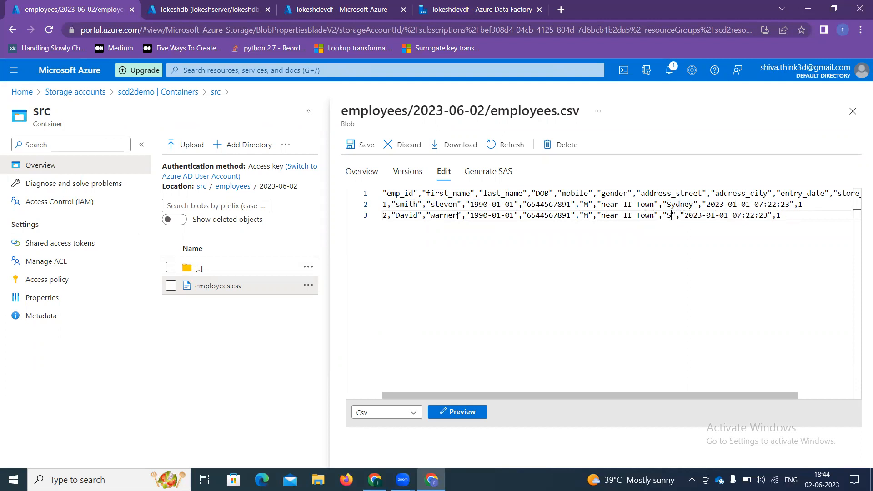
{"action": "type", "text": "Melbo"}
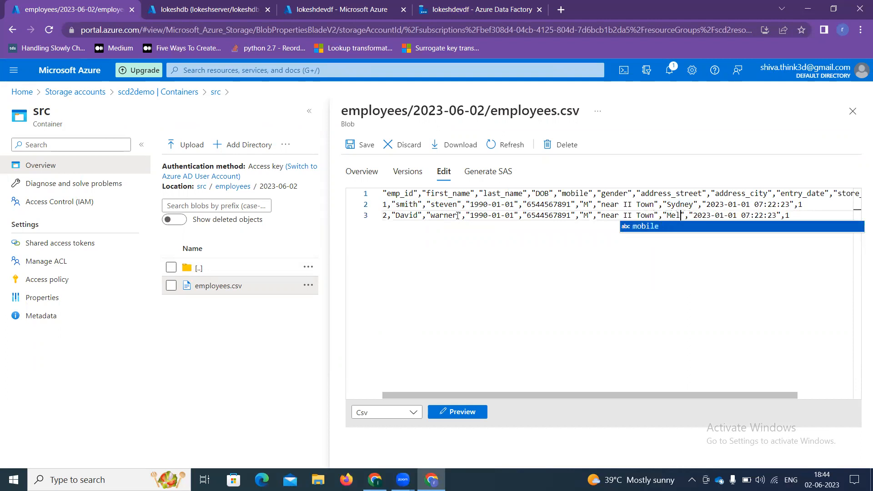
{"action": "type", "text": "rne"}
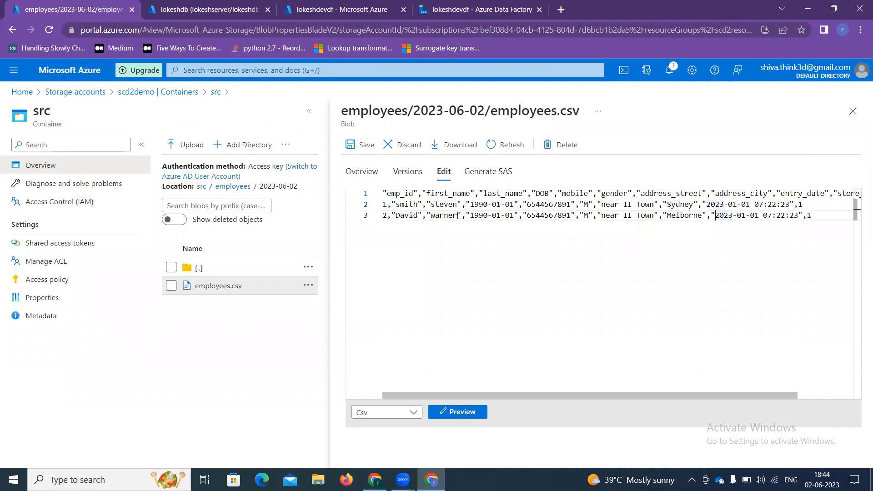
{"action": "left_click", "coordinate": [361, 143]}
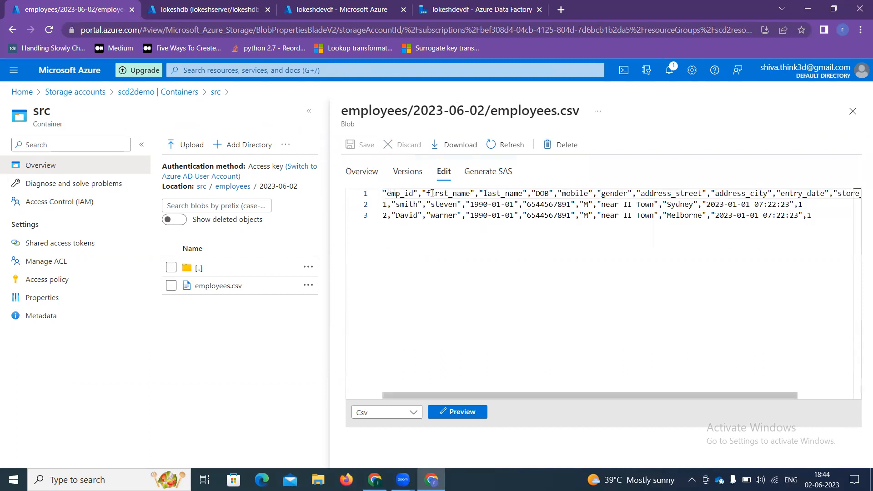
Step: Start a new debug run of scd2dataflow and refresh until Data flow1 succeeds in 00:01:24
{"action": "left_click", "coordinate": [359, 10]}
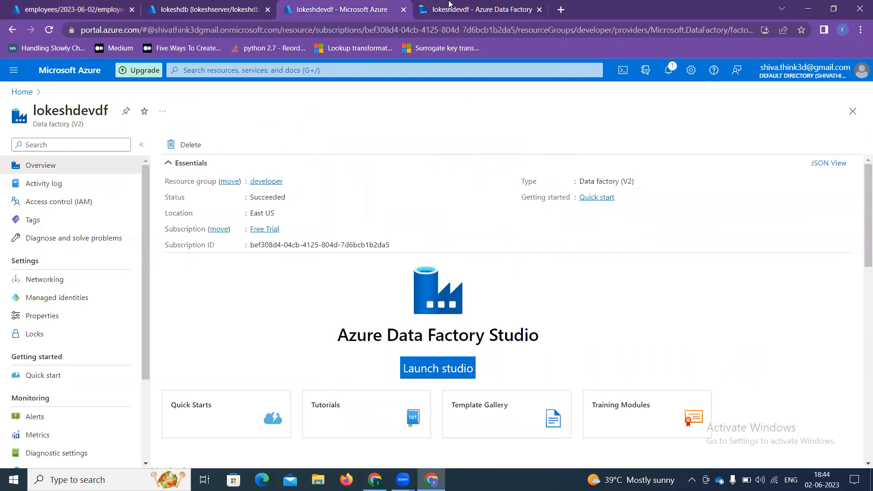
{"action": "left_click", "coordinate": [450, 11]}
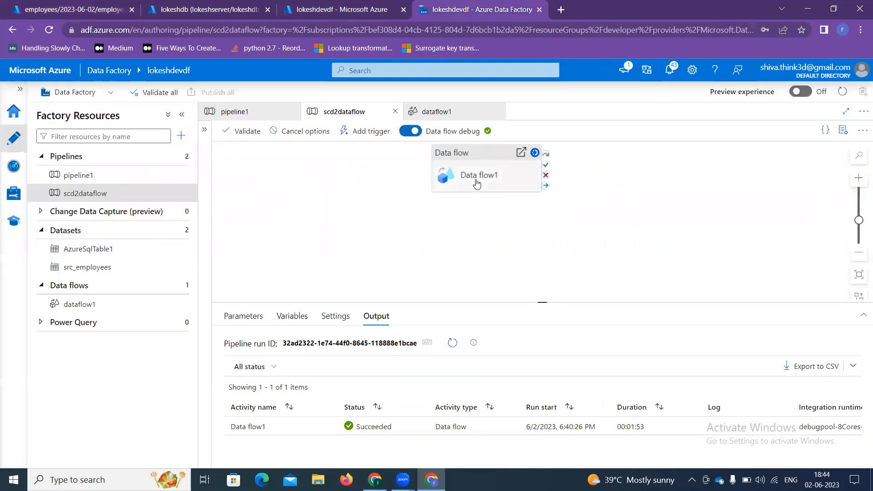
{"action": "left_click", "coordinate": [477, 200]}
{"action": "left_click", "coordinate": [371, 205]}
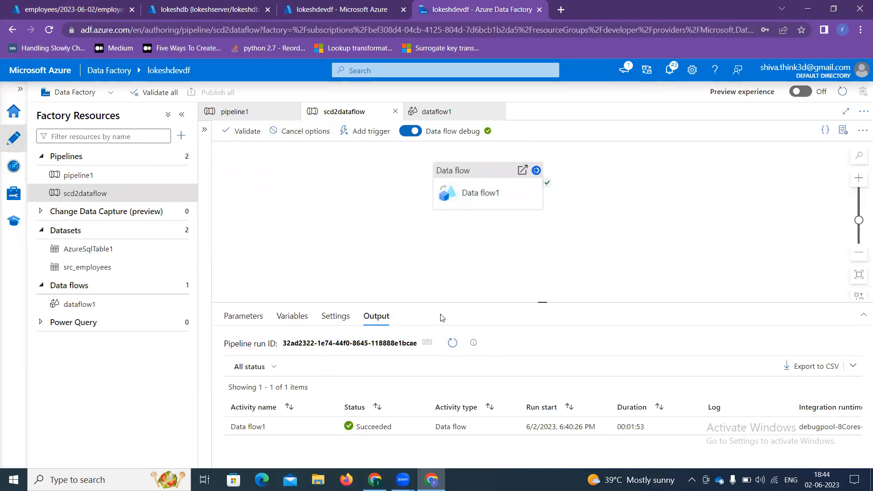
{"action": "left_click", "coordinate": [453, 342]}
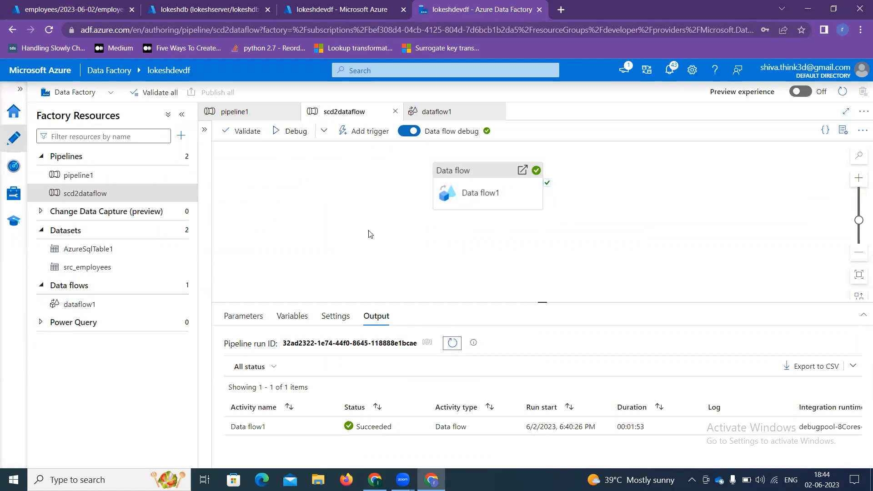
{"action": "left_click", "coordinate": [303, 136]}
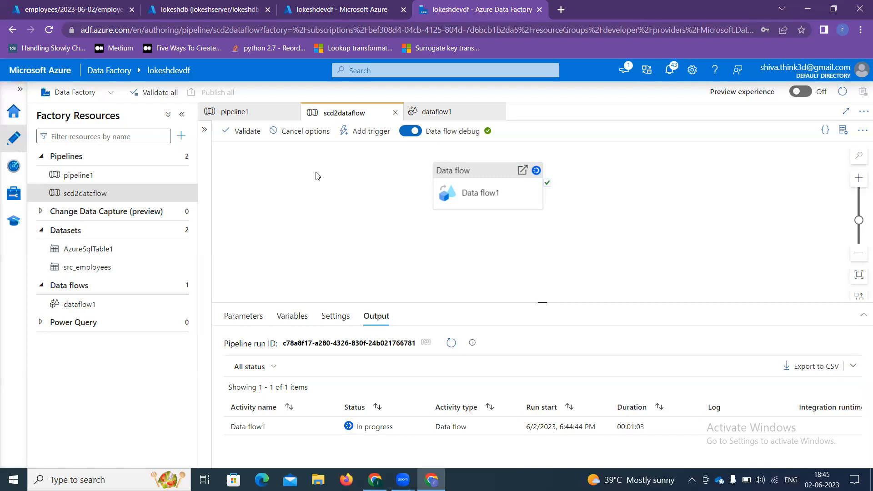
{"action": "left_click", "coordinate": [452, 344]}
{"action": "left_click", "coordinate": [452, 344]}
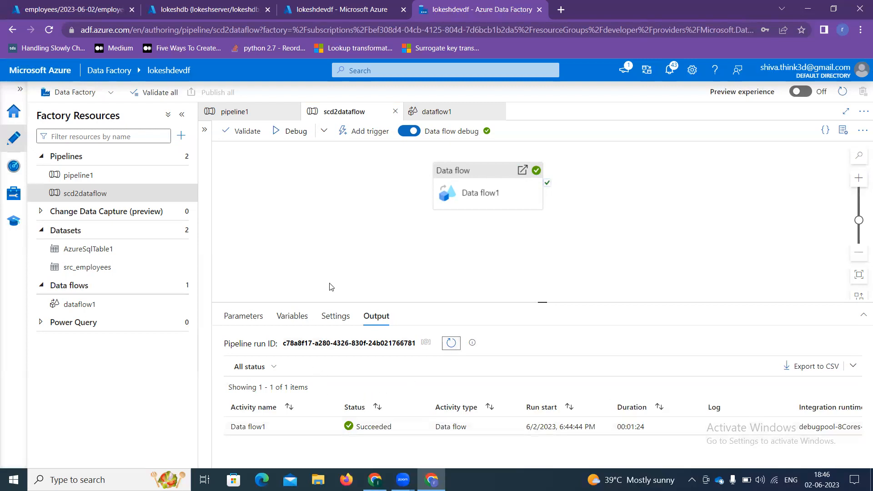
Step: Rerun select * on [kd].[employee_d2] and compare the three rows' ef_start_date and ef_end_date values
{"action": "left_click", "coordinate": [314, 10]}
{"action": "left_click", "coordinate": [173, 5]}
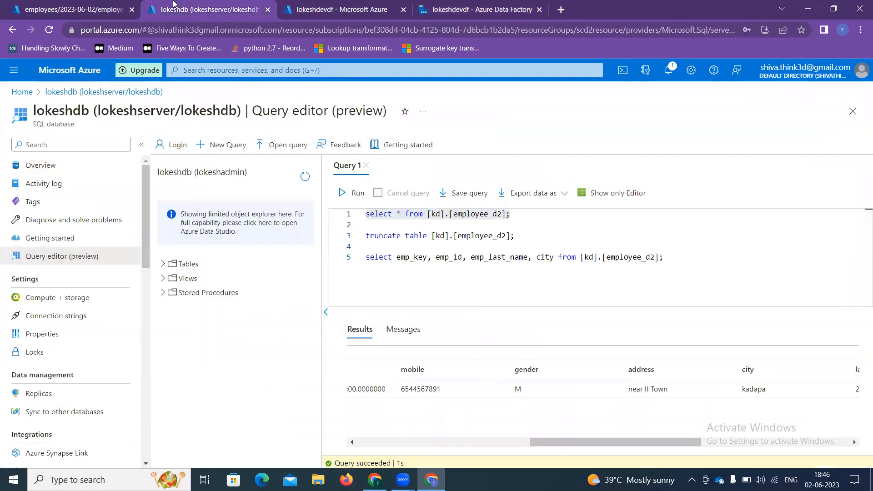
{"action": "left_click", "coordinate": [392, 223]}
{"action": "left_click_drag", "start_coordinate": [392, 223], "coordinate": [366, 214]}
{"action": "left_click", "coordinate": [352, 192]}
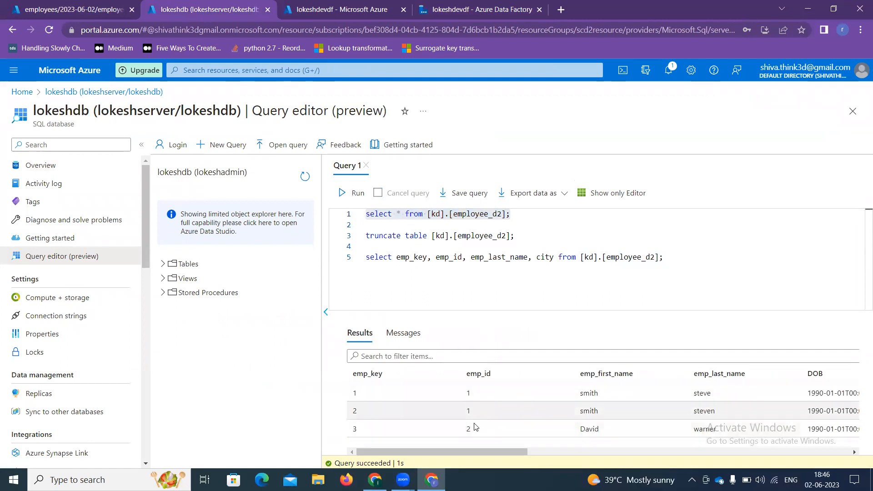
{"action": "left_click_drag", "start_coordinate": [491, 453], "coordinate": [552, 453]}
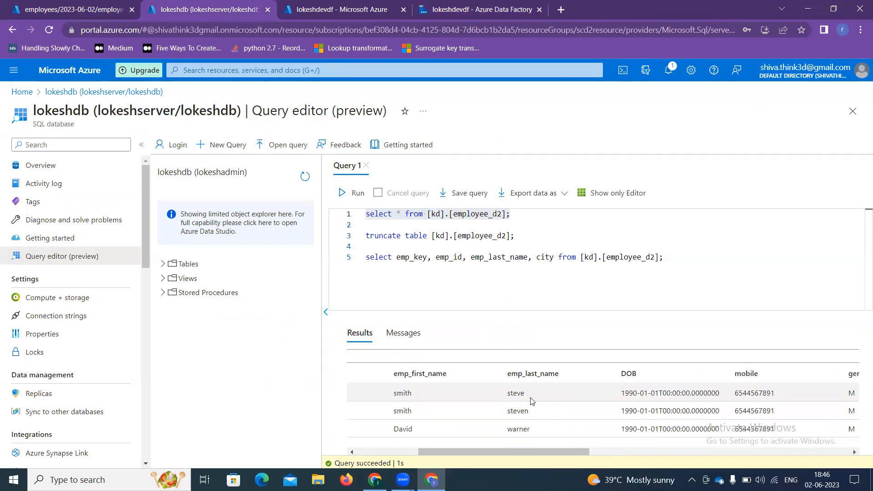
{"action": "left_click_drag", "start_coordinate": [558, 453], "coordinate": [691, 461]}
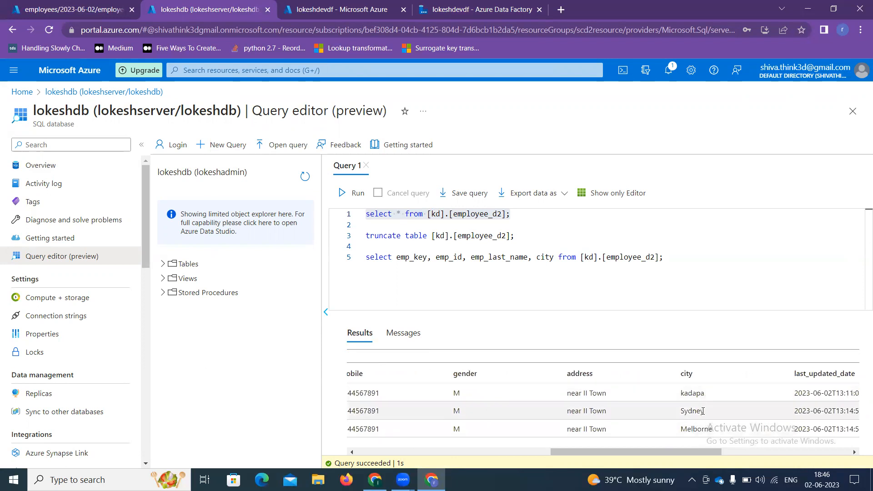
{"action": "left_click_drag", "start_coordinate": [708, 451], "coordinate": [852, 458]}
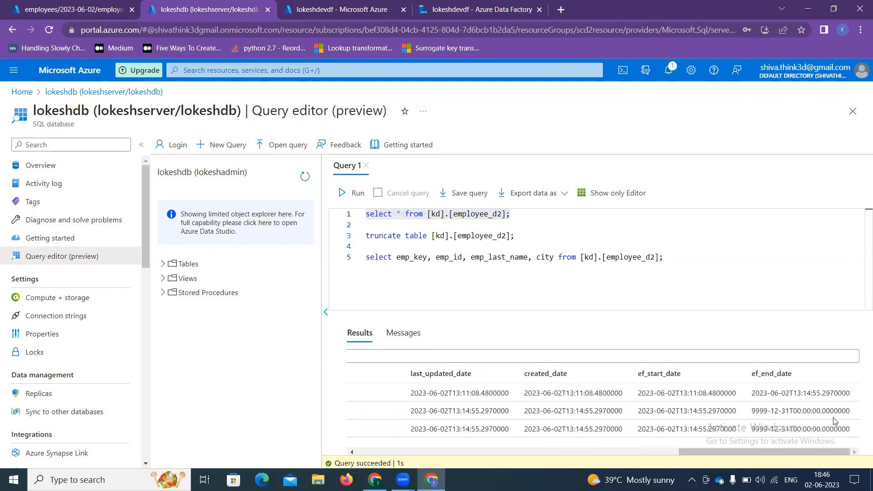
{"action": "left_click_drag", "start_coordinate": [751, 394], "coordinate": [852, 403]}
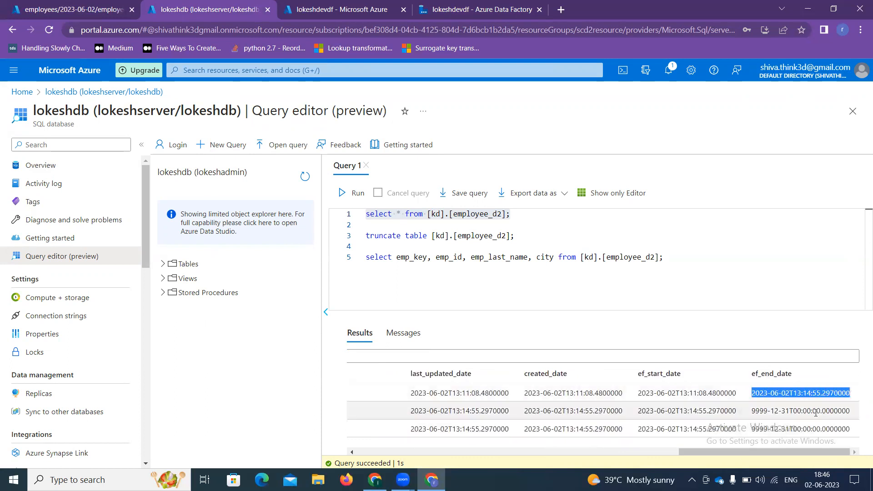
{"action": "left_click_drag", "start_coordinate": [739, 412], "coordinate": [638, 419]}
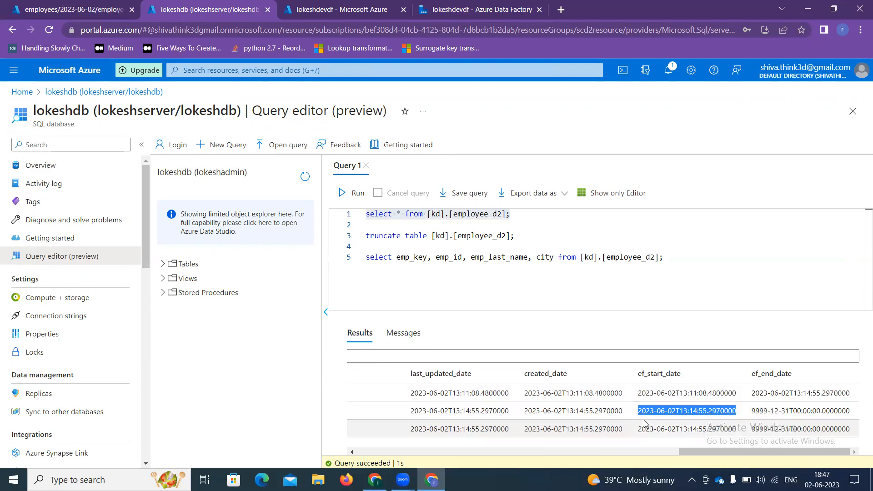
{"action": "left_click_drag", "start_coordinate": [703, 451], "coordinate": [445, 451]}
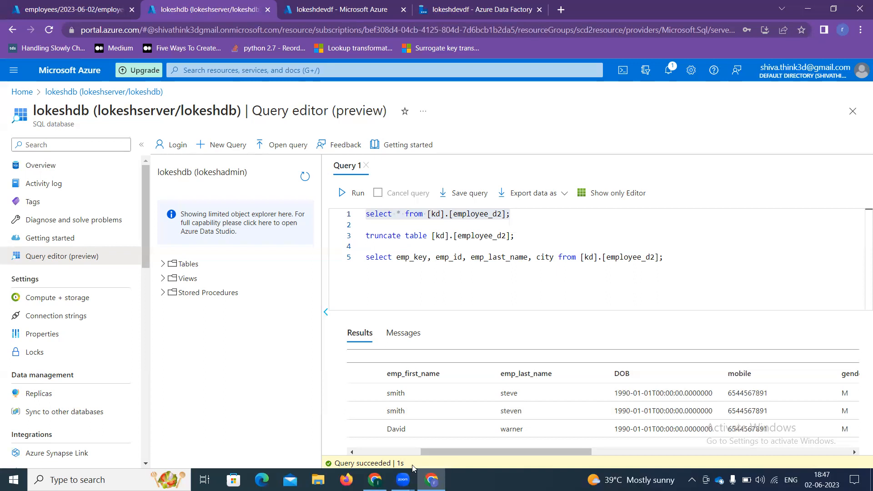
{"action": "left_click", "coordinate": [374, 480]}
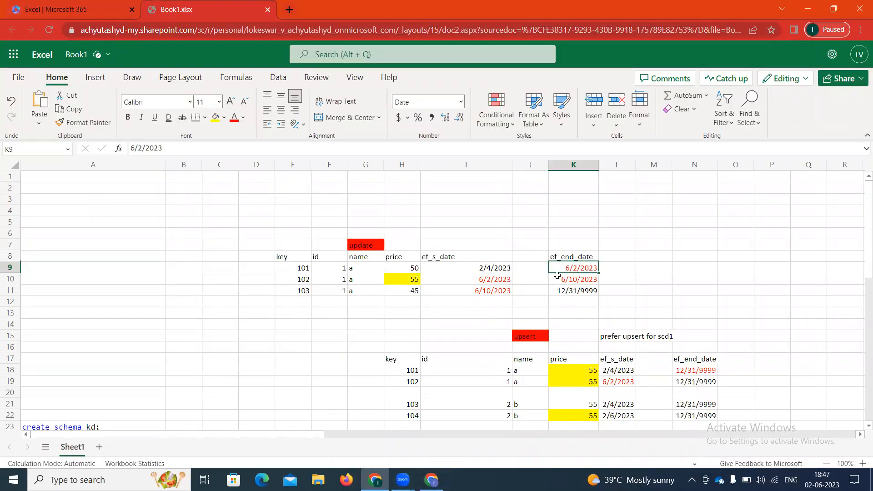
{"action": "scroll", "coordinate": [289, 378], "scroll_direction": "down", "scroll_amount": 2}
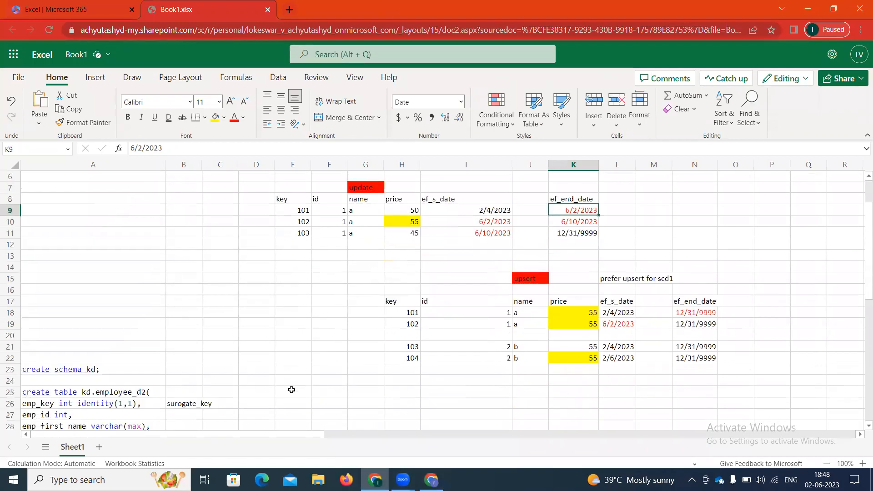
{"action": "scroll", "coordinate": [291, 390], "scroll_direction": "down", "scroll_amount": 10}
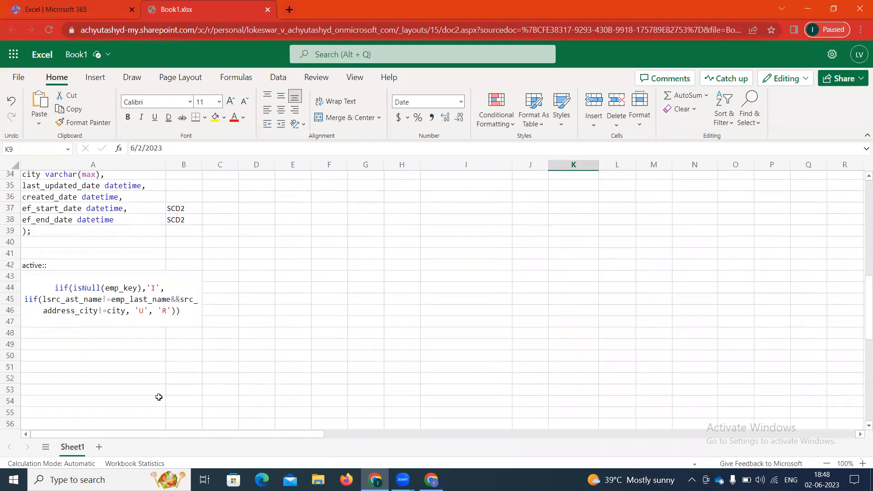
{"action": "scroll", "coordinate": [72, 347], "scroll_direction": "up", "scroll_amount": 5}
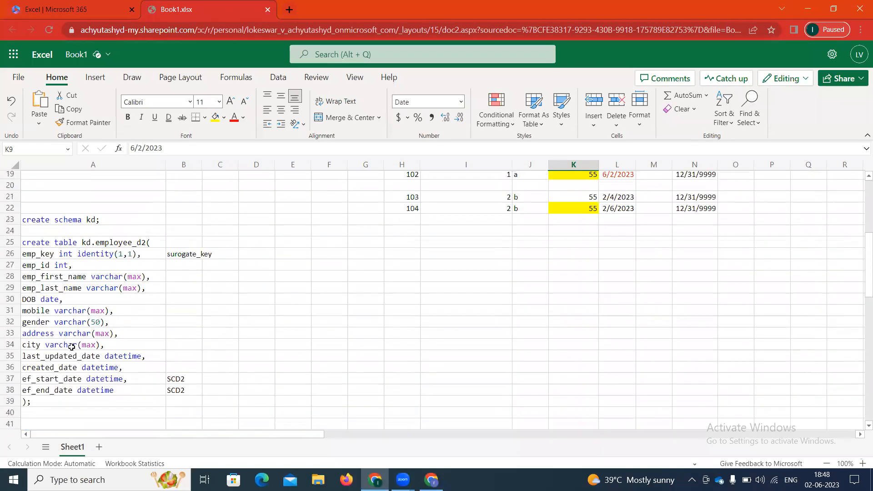
{"action": "left_click", "coordinate": [431, 480]}
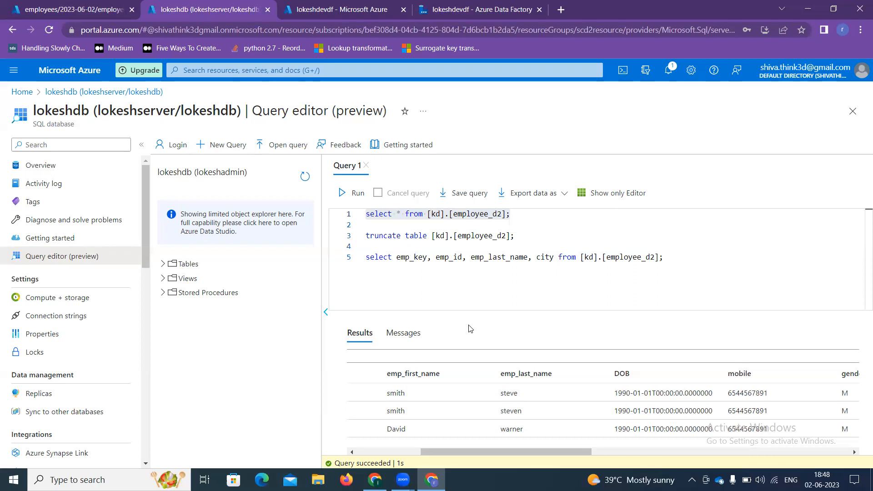
Step: Return to the lokeshdevdf Data Factory tab showing scd2dataflow's succeeded debug run
{"action": "left_click", "coordinate": [305, 13]}
{"action": "left_click", "coordinate": [457, 7]}
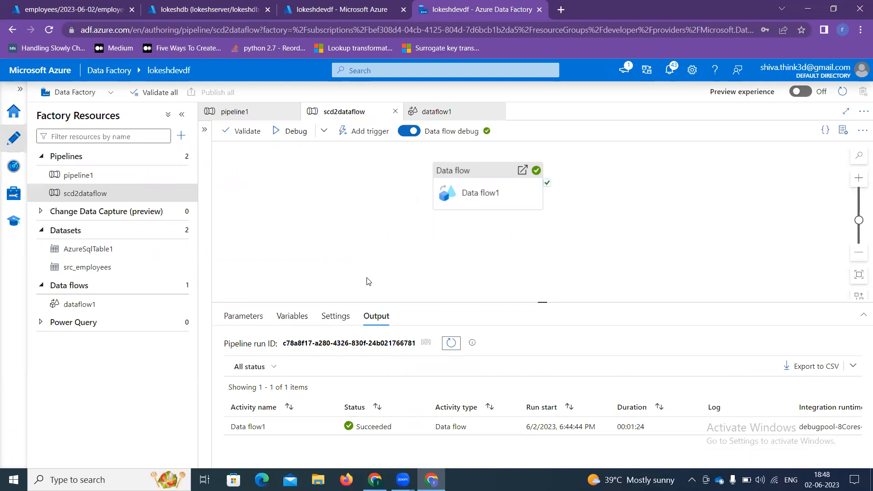
Step: Open dataflow1 and zoom out to see source1 through split1 into sink1 and sink2
{"action": "left_click", "coordinate": [119, 305]}
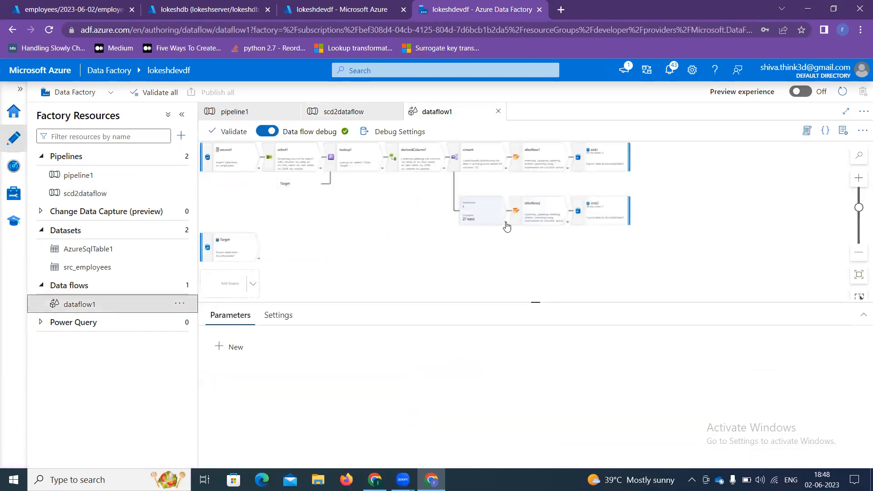
{"action": "left_click", "coordinate": [507, 226]}
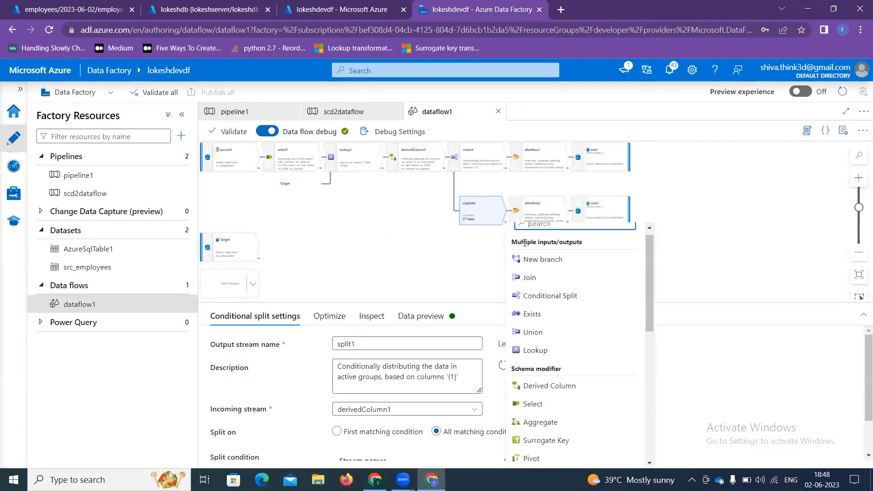
{"action": "type", "text": "su"}
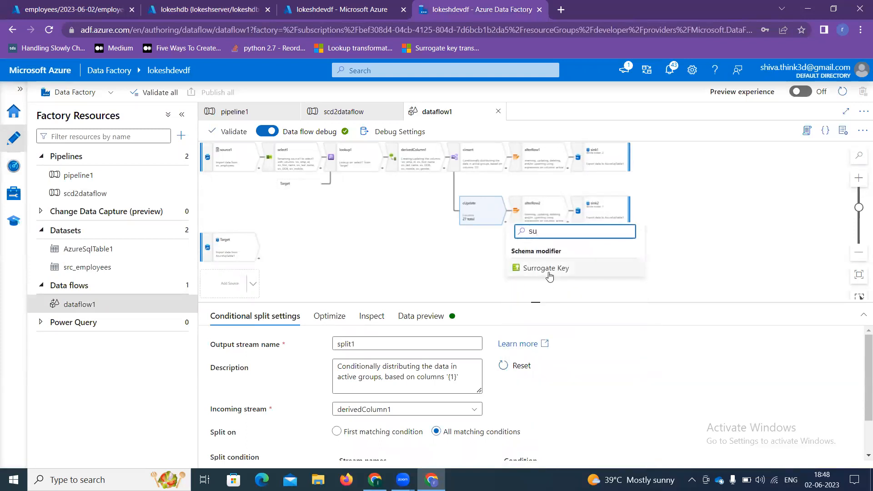
{"action": "left_click", "coordinate": [414, 291]}
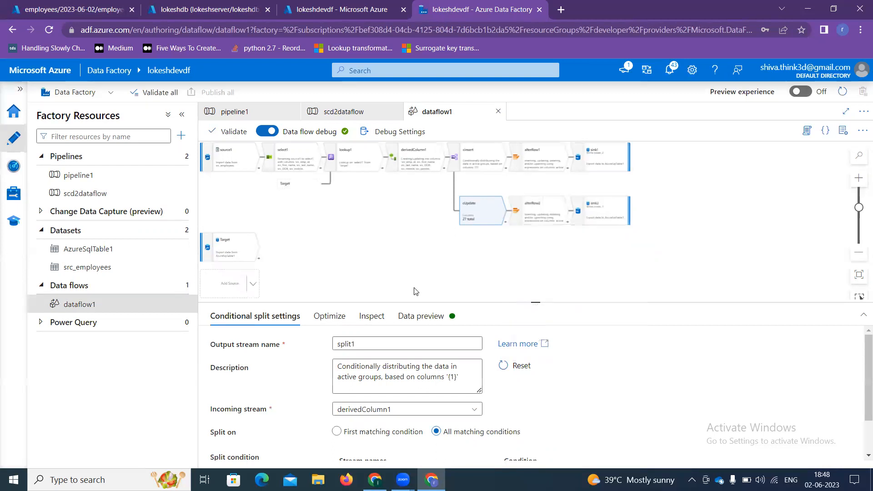
{"action": "scroll", "coordinate": [440, 266], "scroll_direction": "down", "scroll_amount": 2}
{"action": "left_click_drag", "start_coordinate": [444, 268], "coordinate": [450, 280]}
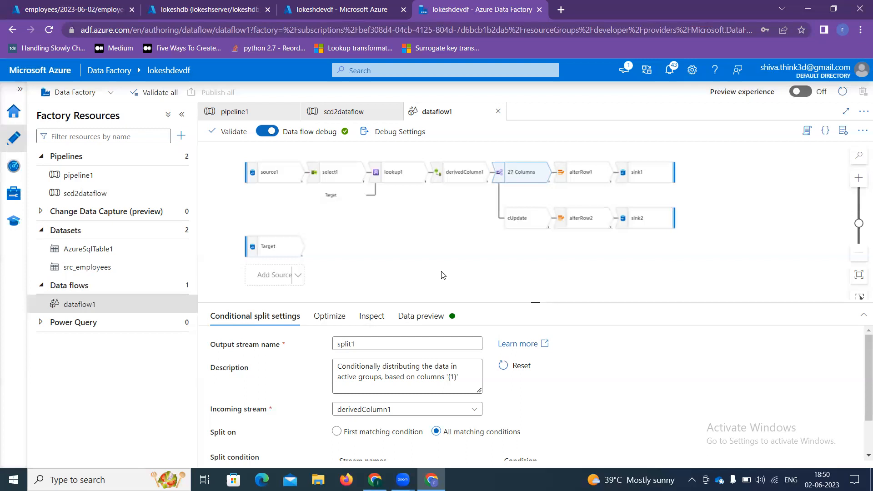
{"action": "left_click", "coordinate": [473, 91]}
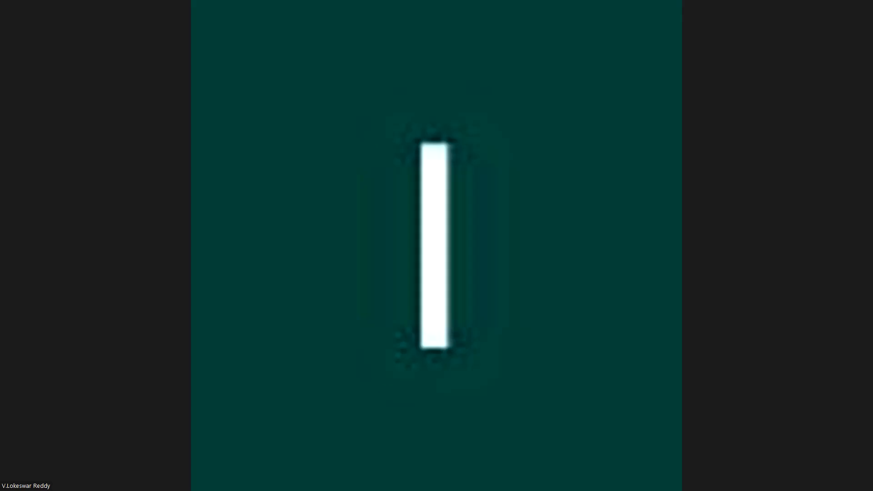